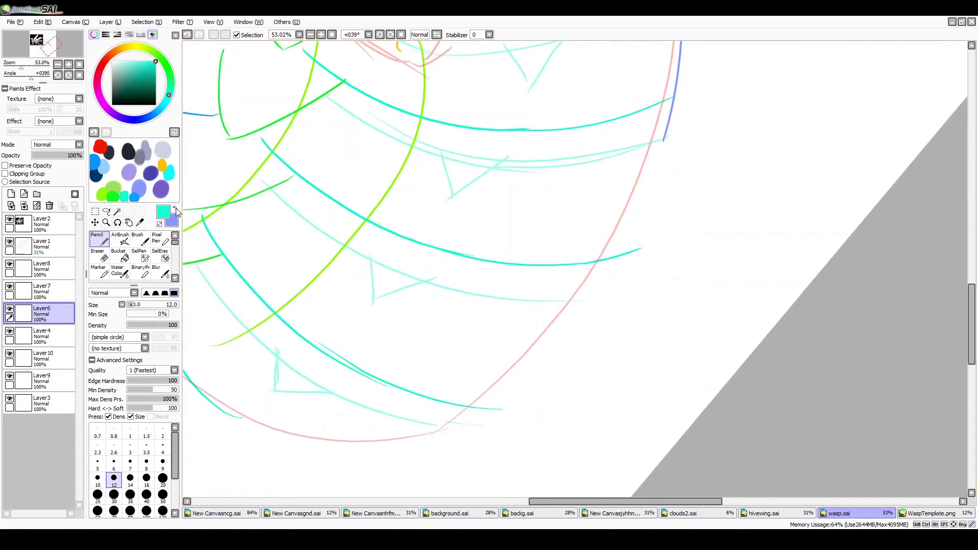
Draw the upper periwinkle edge segments along the outer neck outline on Layer10 and transform the newest one to follow the sketch
key(x)
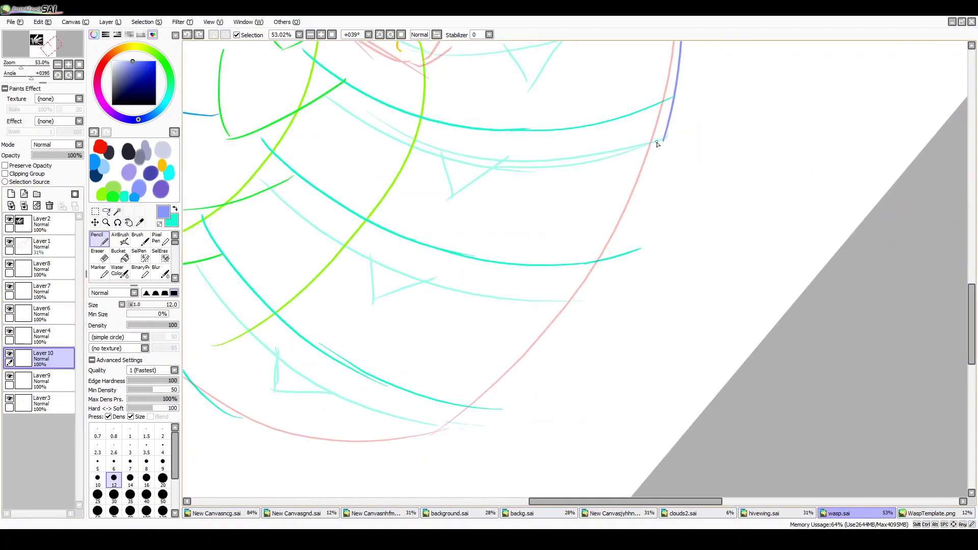
drag(656, 141, 574, 119)
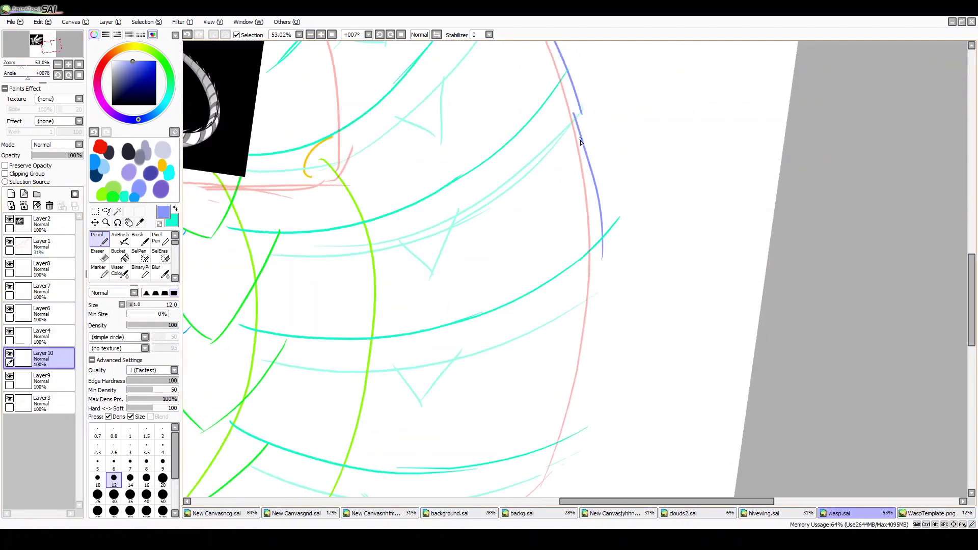
key(ctrl+t)
key(Return)
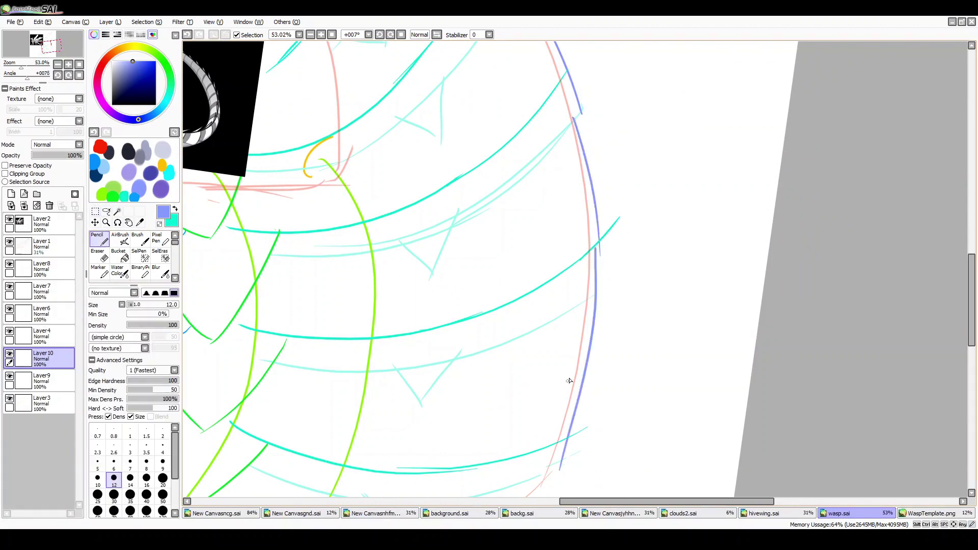
Draw the lower periwinkle edge segments down the neck outline and rotate the long one into line with the sketch
scroll(592, 162, down, 3)
drag(592, 162, 560, 383)
mouse_move(27, 77)
mouse_down()
mouse_move(3, 77)
mouse_move(23, 68)
mouse_up()
key(ctrl+t)
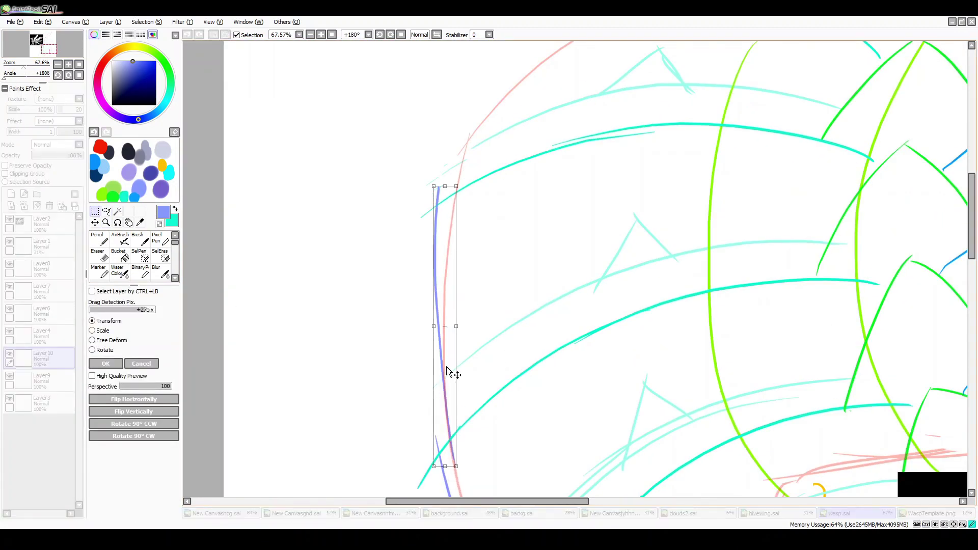
click(112, 401)
drag(375, 371, 461, 402)
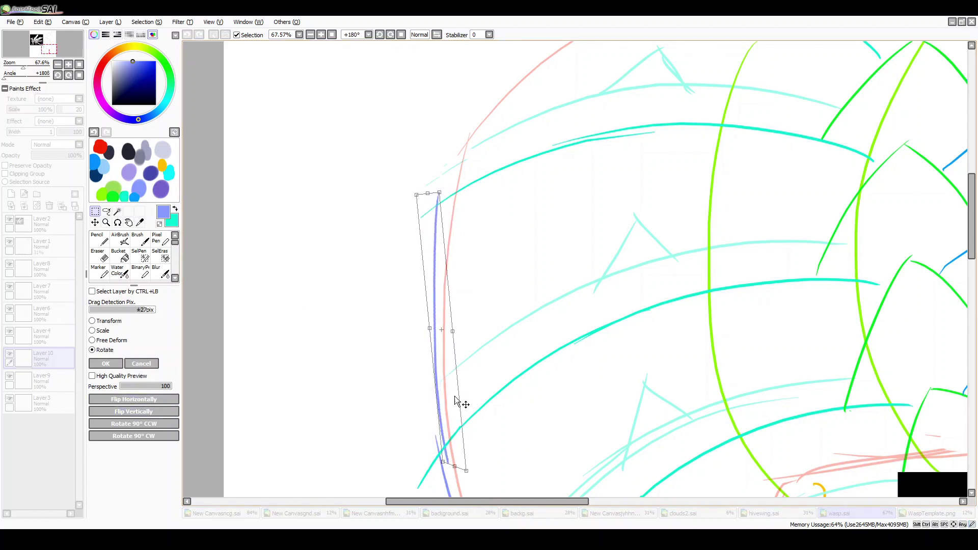
click(128, 339)
key(Return)
key(Home)
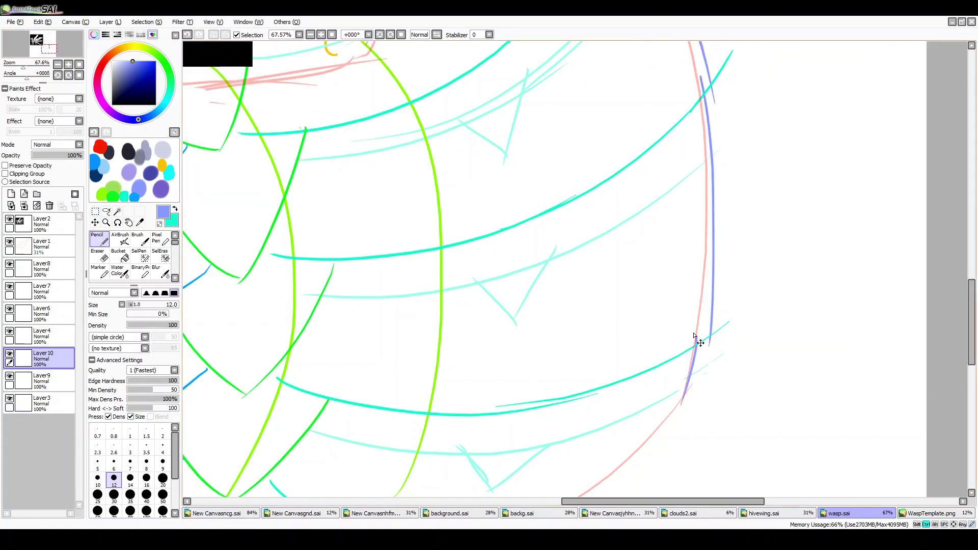
Lasso and delete the periwinkle segment end that overshoots the cyan plate line on the upper neck
scroll(686, 405, up, 4)
key(e)
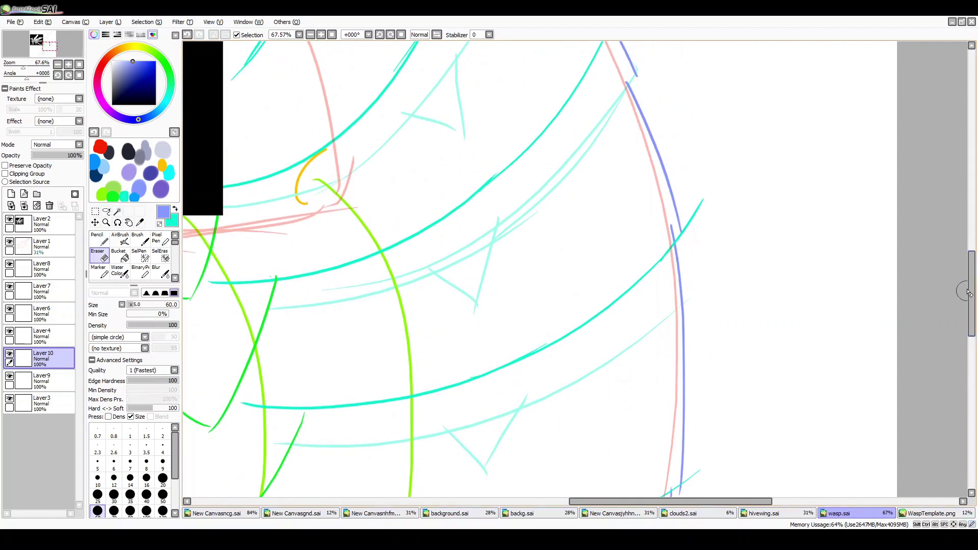
key(l)
drag(614, 101, 655, 175)
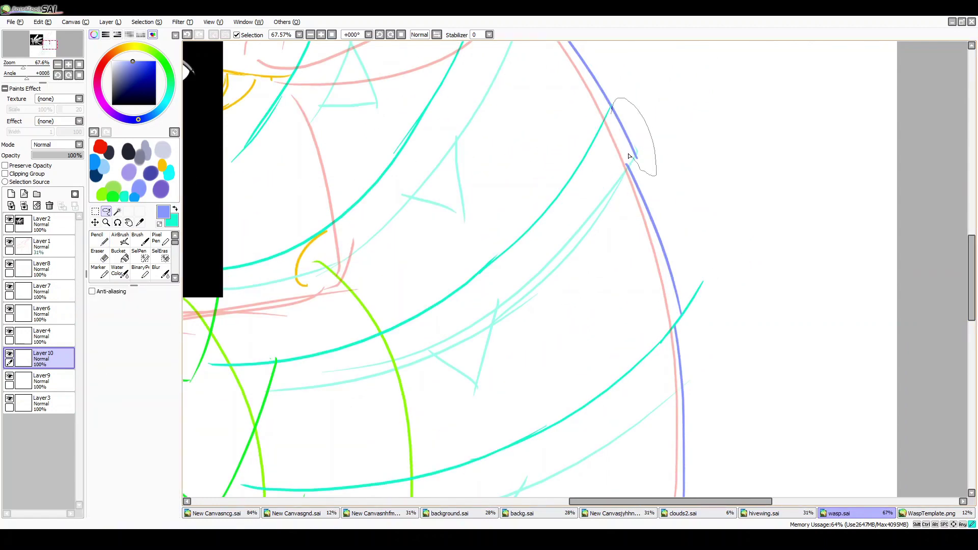
key(Delete)
key(ctrl+d)
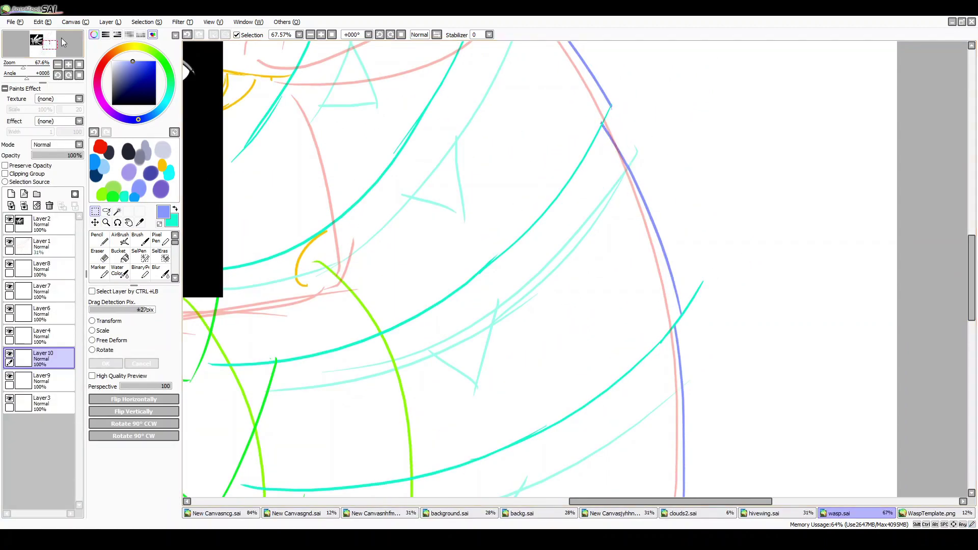
Lasso and trim the overlapping periwinkle end at the topmost cyan plate line, clearing the selection
scroll(484, 148, up, 3)
key(e)
click(106, 211)
drag(489, 143, 470, 225)
key(ctrl+d)
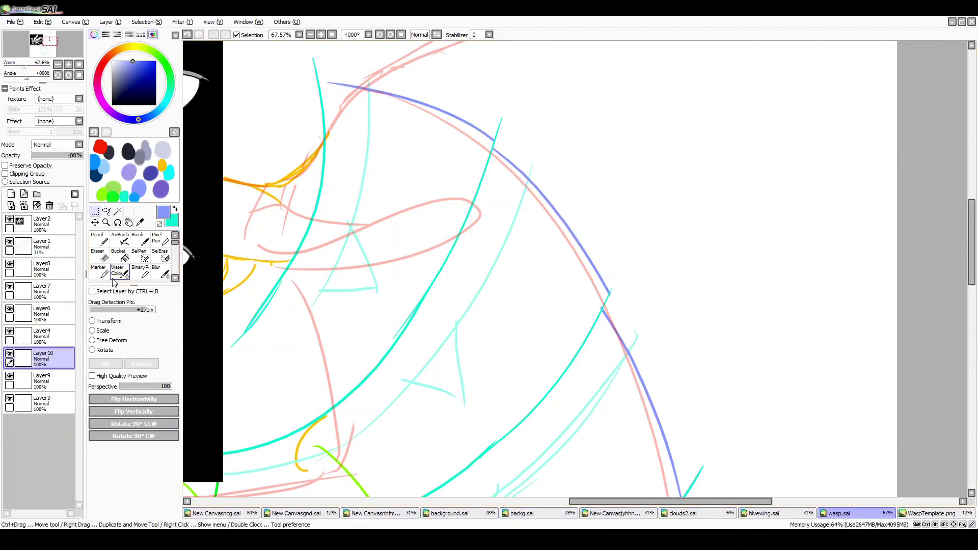
Transform the middle periwinkle edge segment so it spans the gap between its two neighbouring cyan plate lines
scroll(509, 204, down, 1)
mouse_move(521, 168)
mouse_down()
mouse_move(598, 297)
mouse_move(591, 330)
mouse_up()
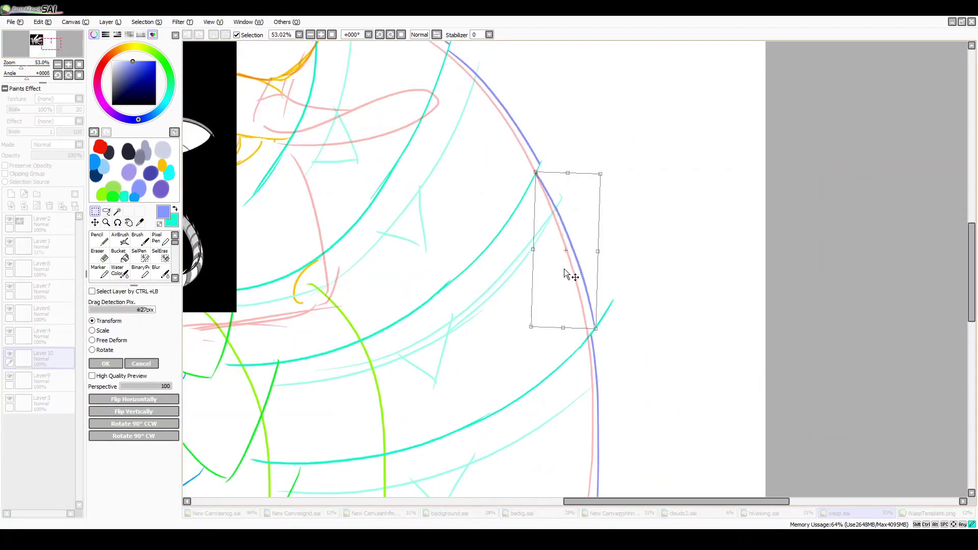
key(ctrl+d)
Hide Layer4 and erase the cyan plate line ends that stick out past the periwinkle neck edge on Layer6
key(e)
scroll(600, 385, down, 2)
click(9, 331)
click(41, 312)
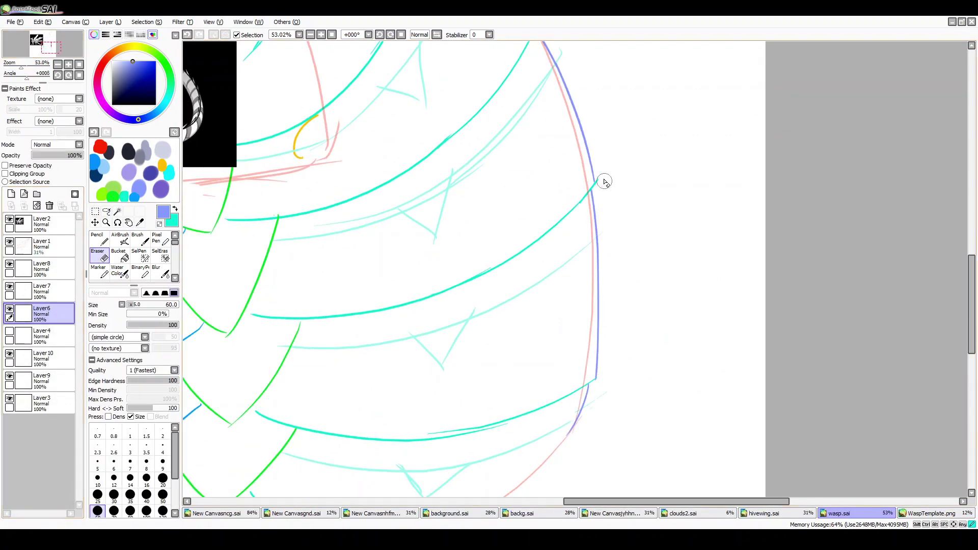
Create a new layer above Layer6 and pencil light-blue spike strokes outward from the tips of the neck plates
scroll(605, 181, up, 4)
click(11, 194)
key(n)
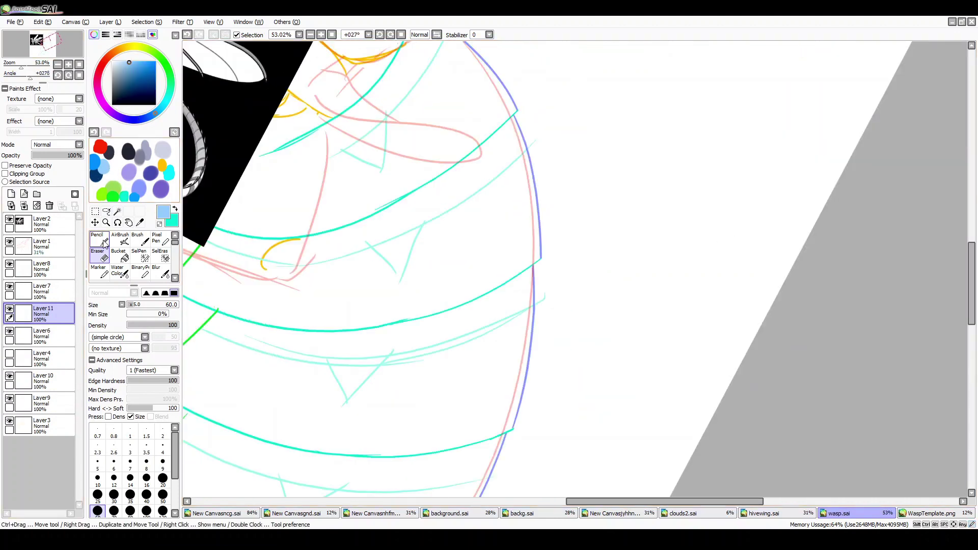
drag(515, 116, 555, 179)
key(Home)
scroll(331, 117, down, 2)
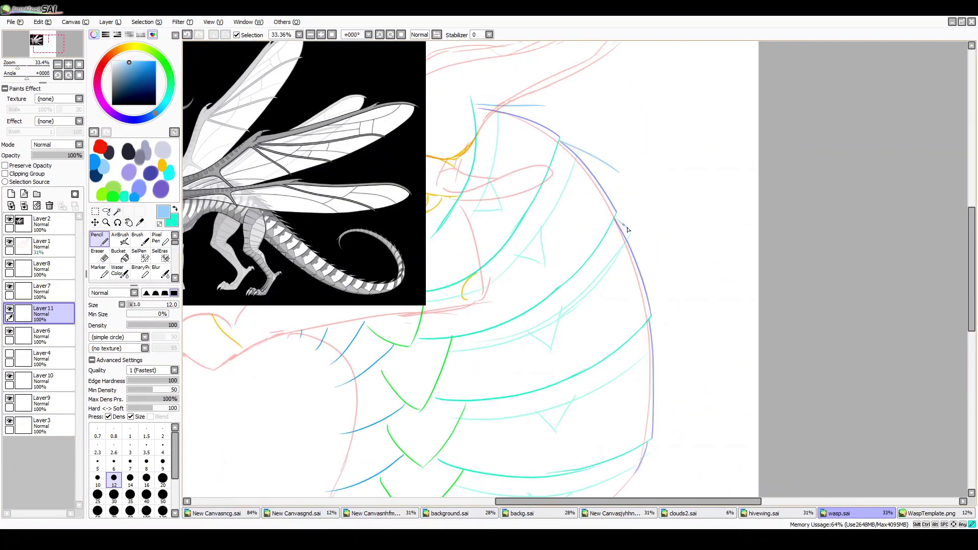
scroll(693, 400, up, 3)
drag(694, 400, 749, 203)
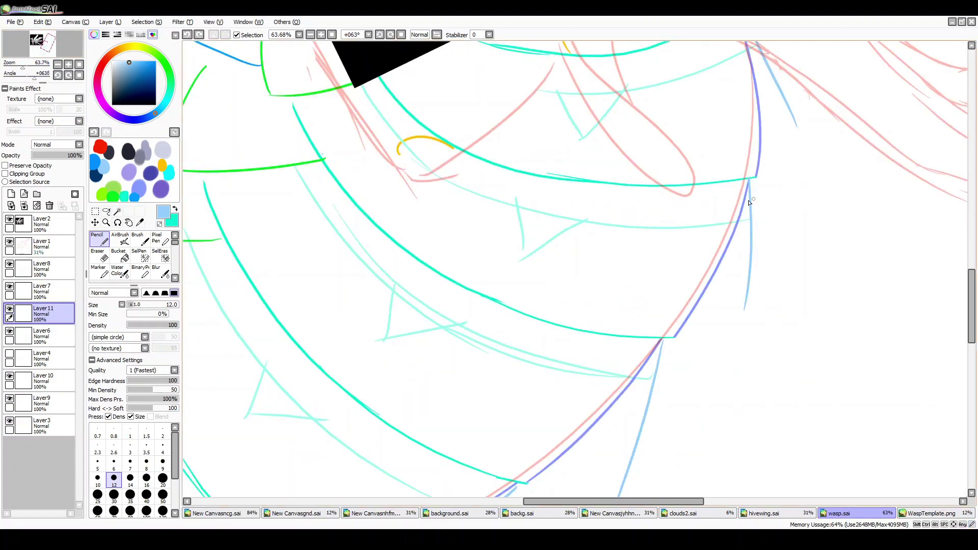
Complete the light-blue neck spikes with underside strokes and short curved bases joining them to the plates
scroll(860, 210, up, 3)
key(ctrl+z)
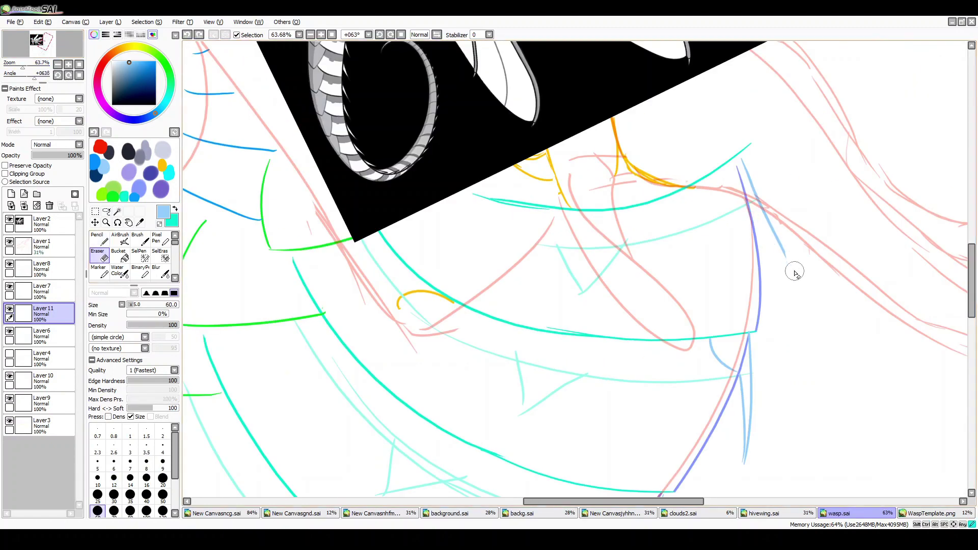
drag(779, 241, 732, 183)
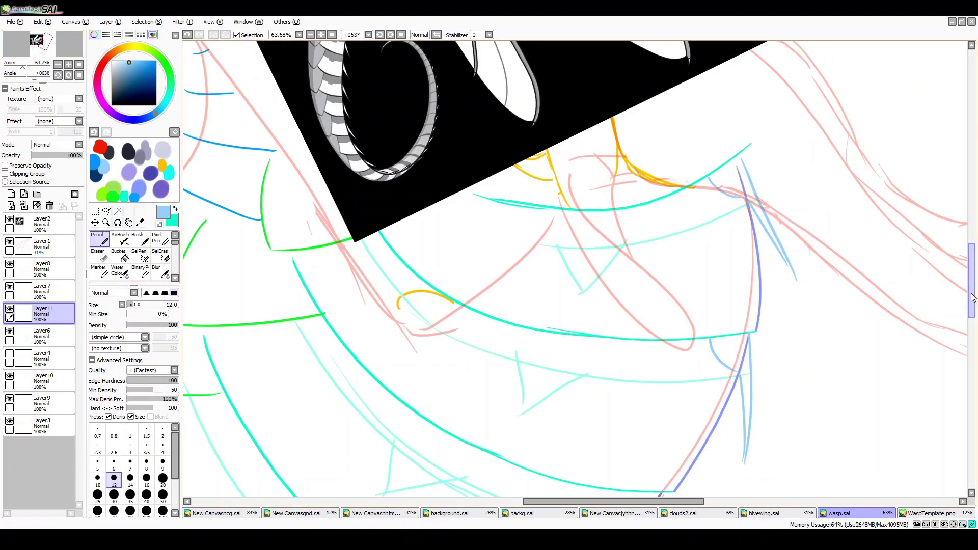
drag(972, 298, 972, 346)
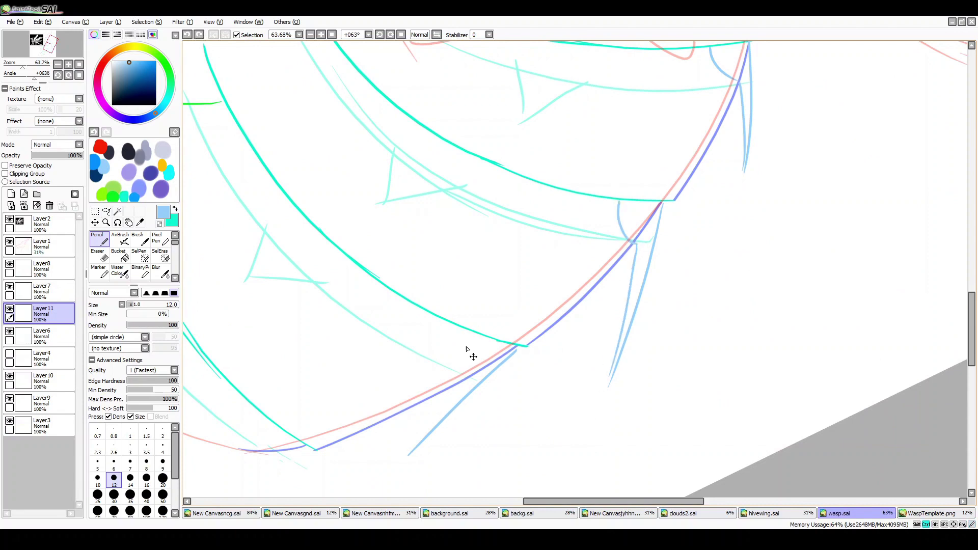
key(Home)
scroll(618, 348, up, 2)
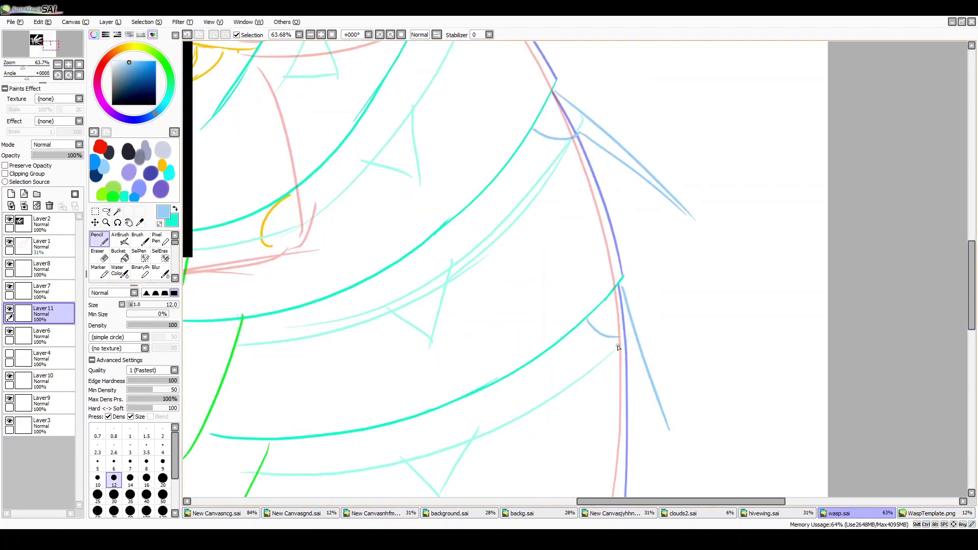
drag(29, 60, 22, 66)
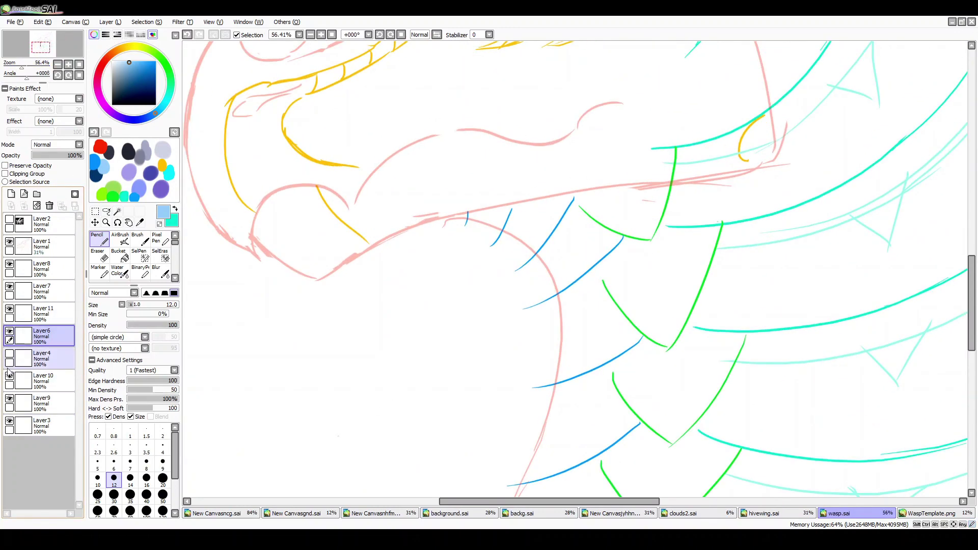
Erase the end of the uppermost green throat plate line that crosses above the jaw on Layer8
click(35, 267)
key(e)
scroll(516, 274, down, 3)
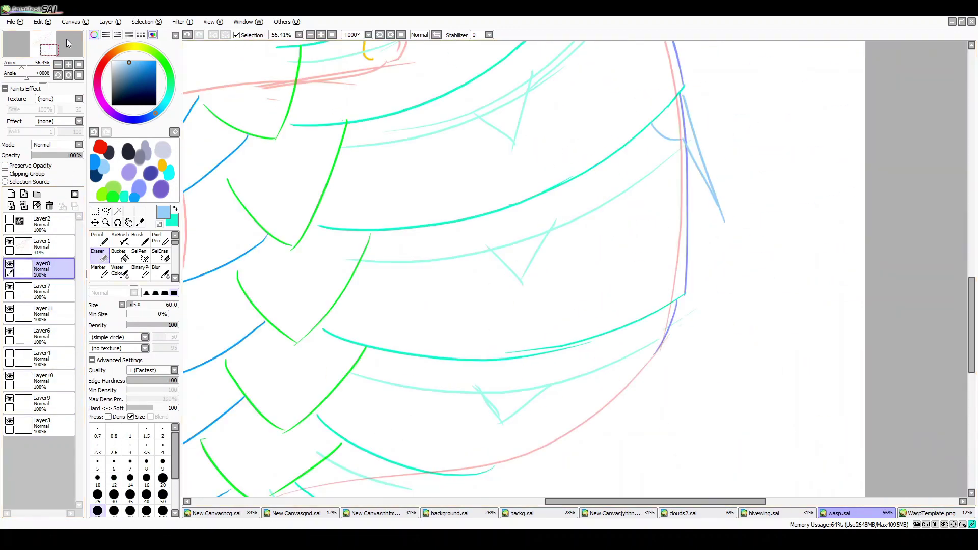
scroll(515, 274, up, 3)
drag(477, 200, 474, 232)
Erase the blue and cyan plate line ends that cross the throat and head outlines, working through the layers down to Layer9
key(Down)
key(Down)
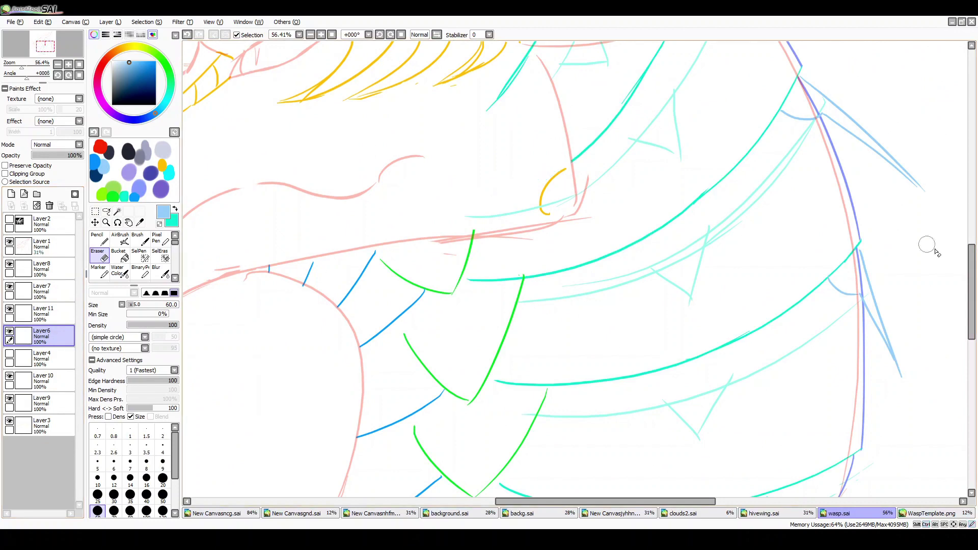
scroll(927, 247, up, 3)
key(Down)
key(Down)
key(Down)
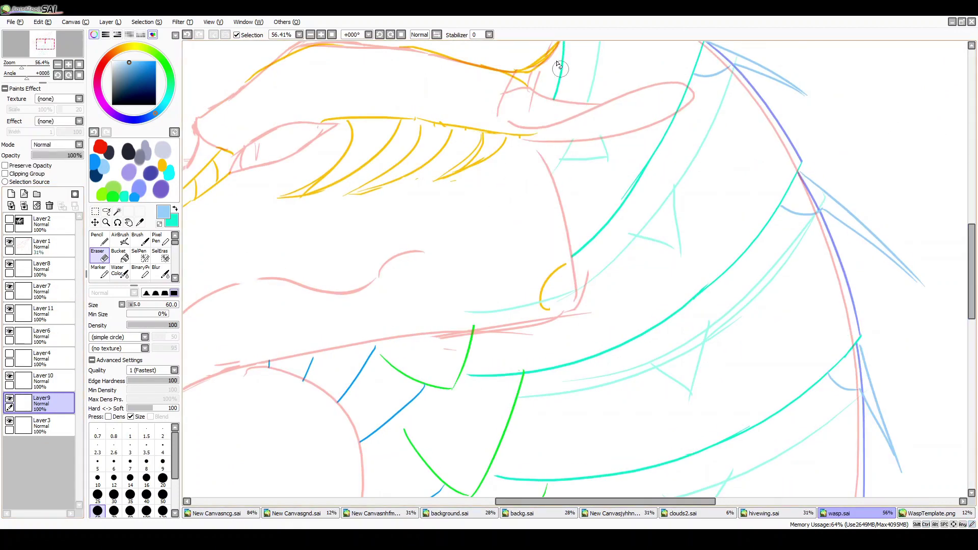
scroll(812, 214, up, 3)
scroll(604, 387, down, 12)
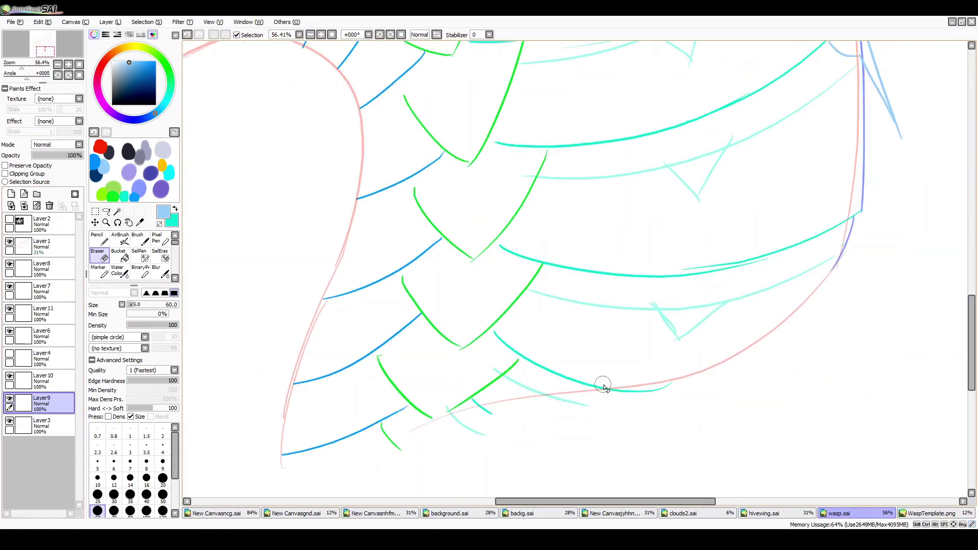
Trim the pale cyan strokes below the neck's lower outline and undo the removal of the shortest stroke
drag(473, 426, 448, 407)
key(Up)
key(Up)
key(Up)
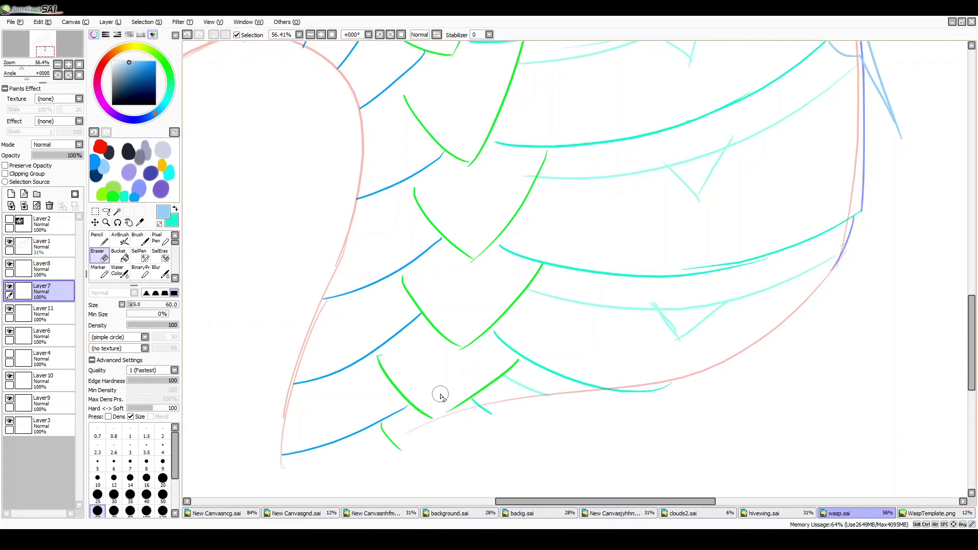
key(ctrl+z)
key(ctrl+z)
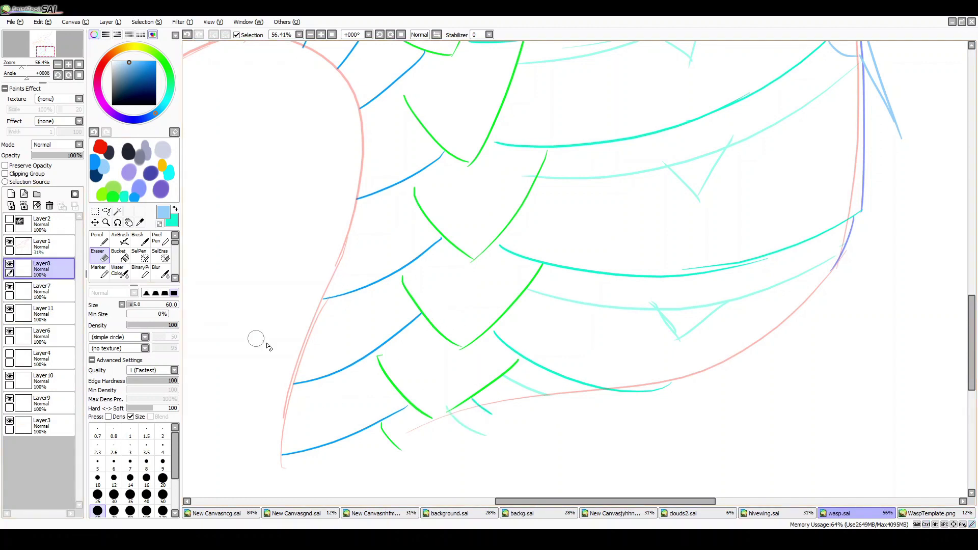
Erase the cyan overhang below the neck's lower outline on Layer6 and the leftover pale cyan stroke on Layer9
key(Down)
key(Down)
key(Down)
drag(669, 385, 612, 398)
key(Down)
key(Down)
key(Down)
drag(458, 415, 474, 437)
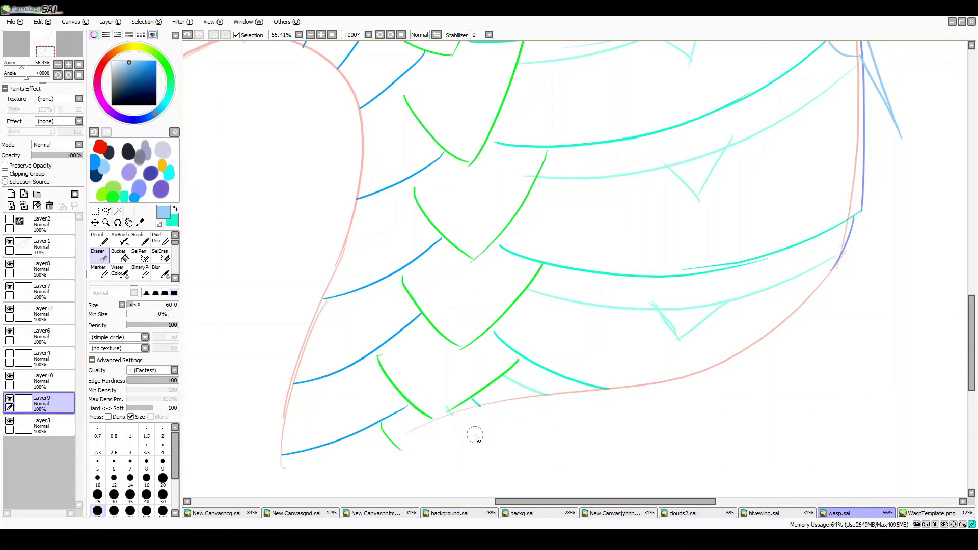
Remove Layer4 from the stack and erase the periwinkle edge parts covered by the spike bases on Layer10
drag(23, 69, 20, 67)
click(10, 351)
key(ctrl+e)
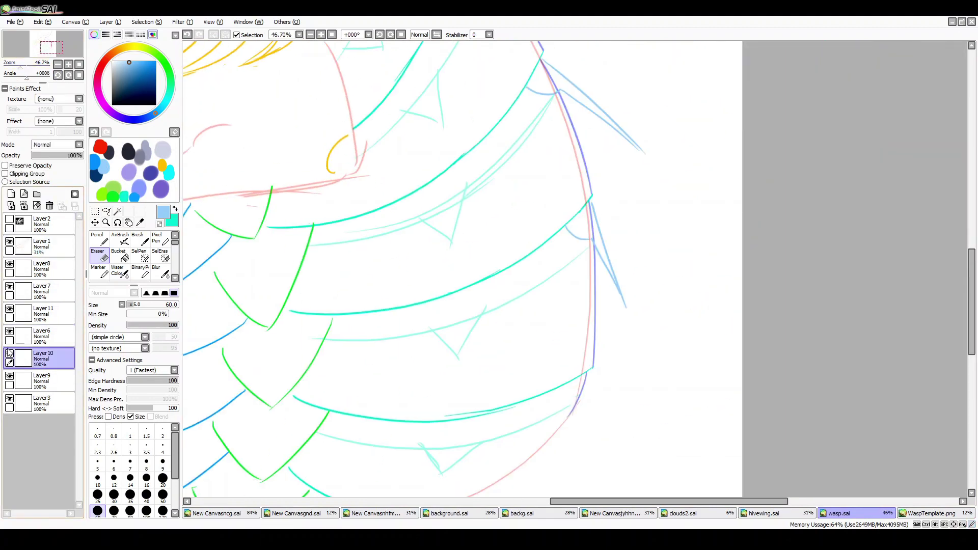
scroll(475, 128, up, 3)
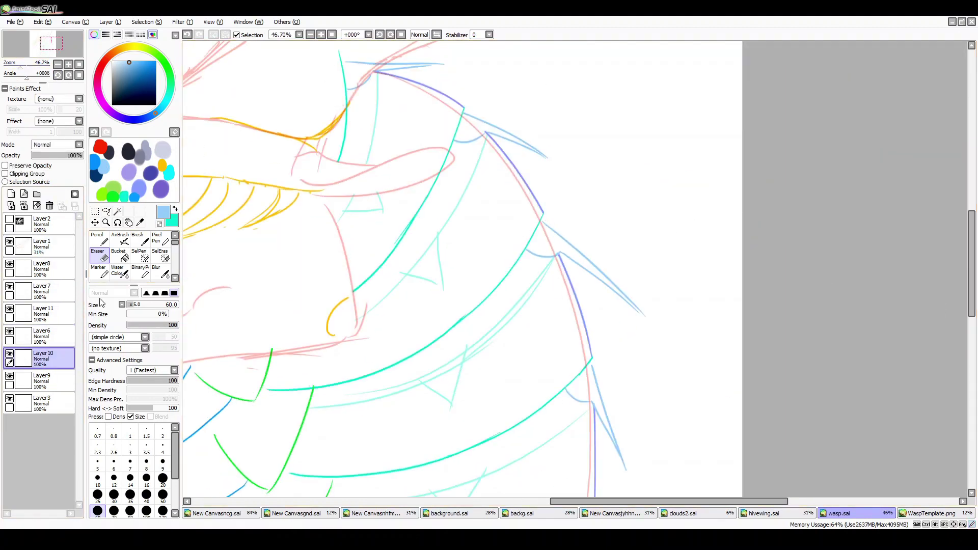
Set the eraser size to 110 and erase the old red sketch outline along the back of the neck on Layer1
key(Up)
key(Up)
key(Up)
key(Up)
key(Up)
drag(134, 304, 141, 306)
key(ctrl+minus)
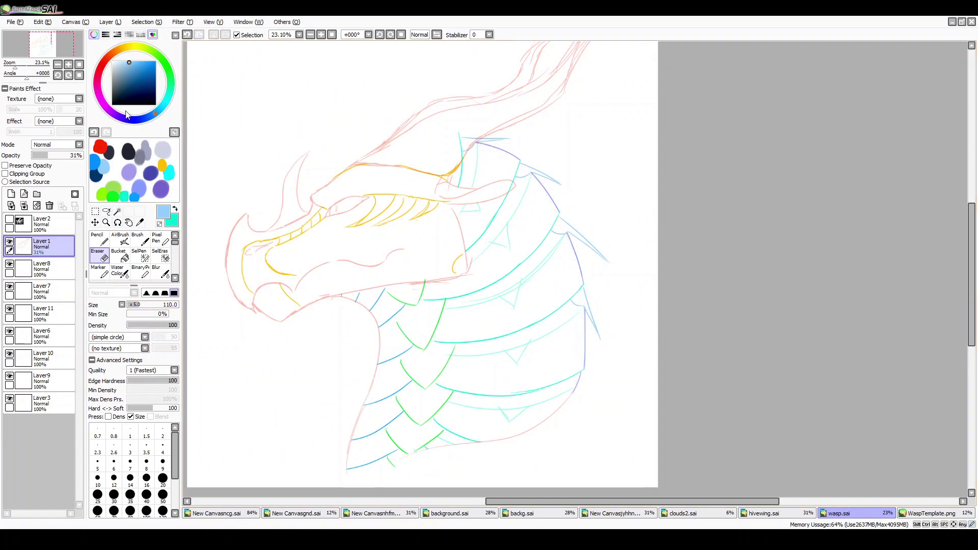
Lasso the chin on the red sketch and shift it closer to the beak tip of the upper jaw
drag(51, 45, 44, 45)
click(106, 211)
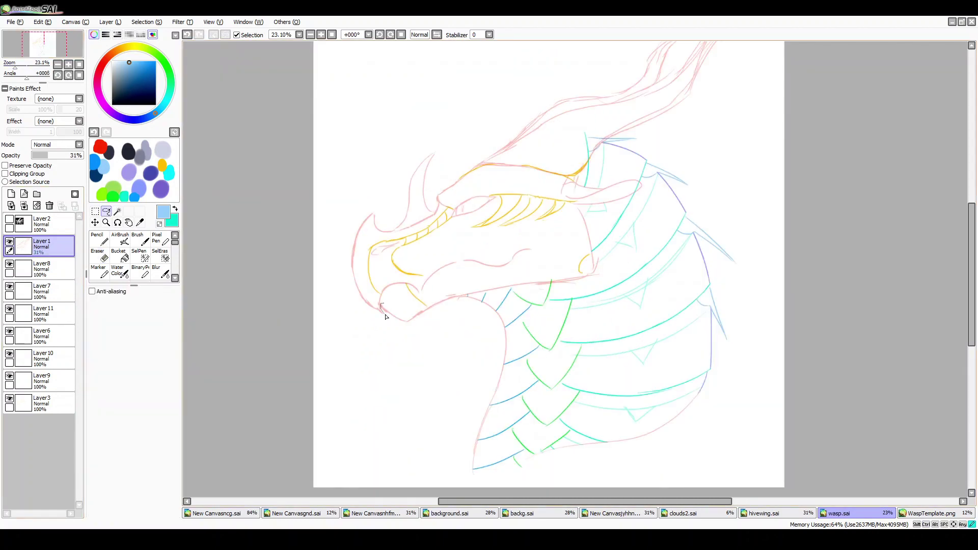
drag(414, 307, 387, 306)
scroll(407, 306, up, 4)
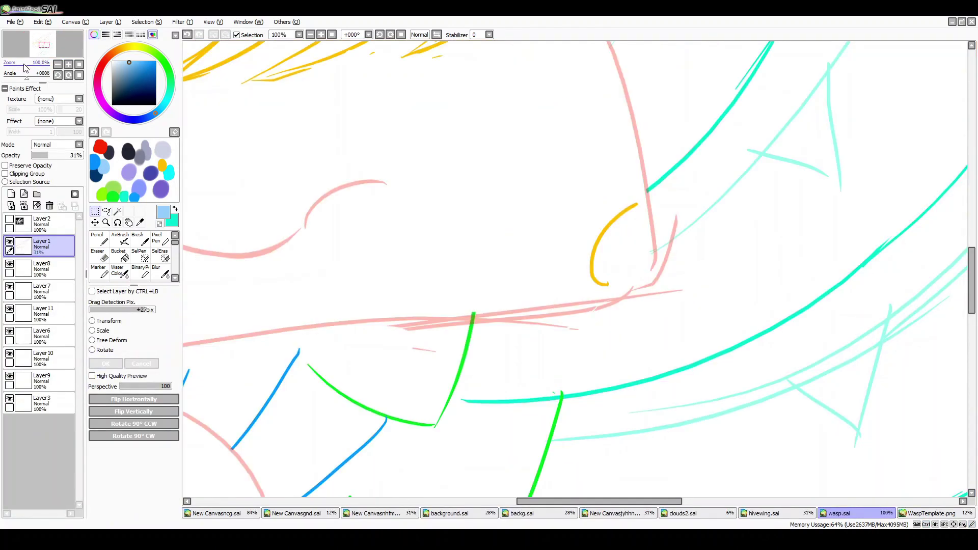
Create a folder named Lineart above the sketch layers and add a linework layer inside it
key(e)
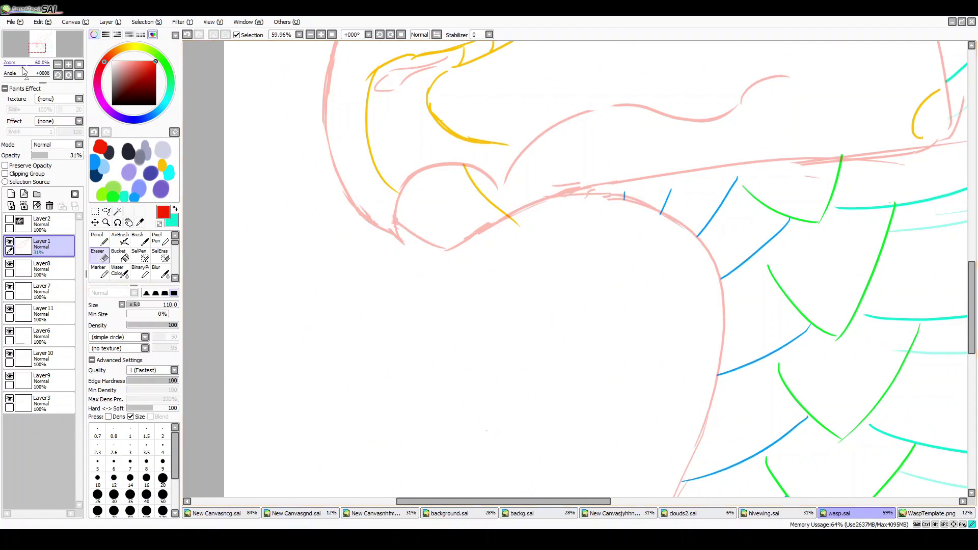
scroll(53, 47, down, 3)
click(37, 194)
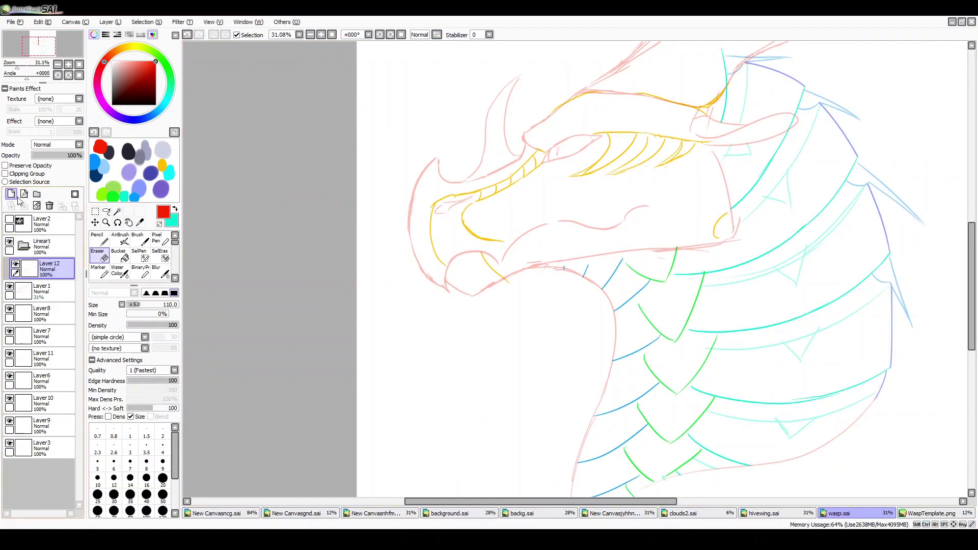
click(24, 194)
Lower the opacity of Layer8, Layer7, Layer11, Layer6, Layer10, Layer9 and Layer3 to between 23% and 33%, and select the linework layer
click(31, 50)
click(51, 313)
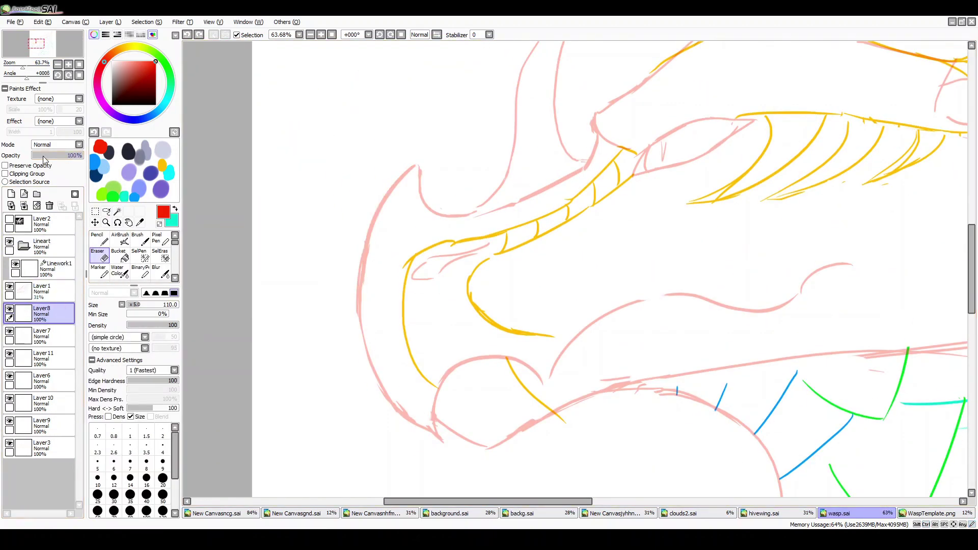
click(51, 381)
click(51, 448)
click(51, 291)
click(56, 269)
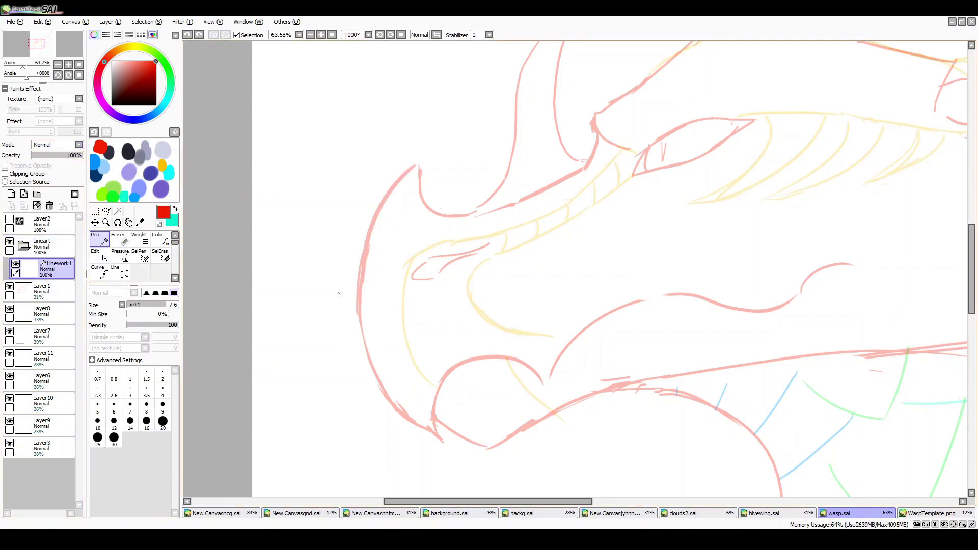
Ink the beak's outer front edge in red, trim its overshooting end, and trace the arched edge above the chin with the Curve tool
drag(420, 164, 437, 433)
click(97, 255)
click(104, 240)
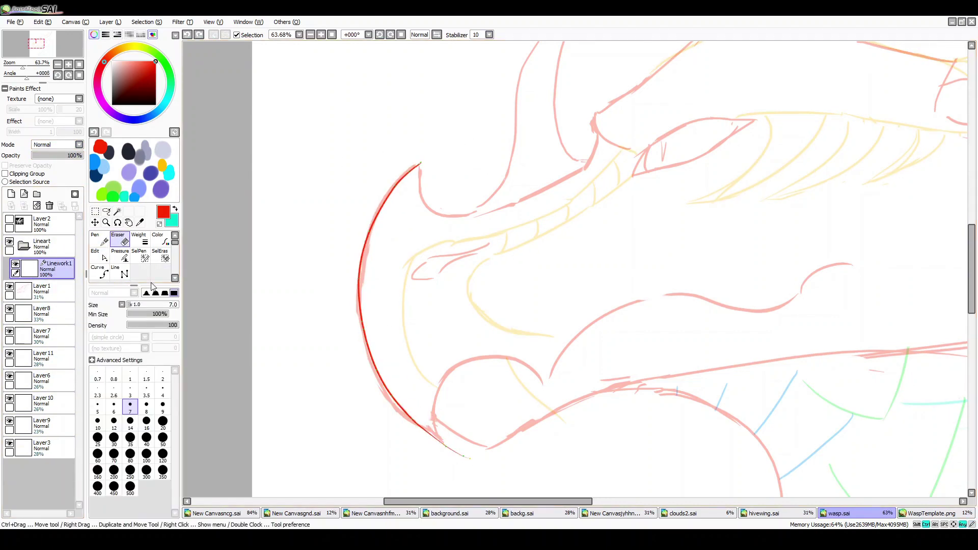
click(104, 274)
click(543, 382)
click(489, 357)
click(437, 389)
double_click(441, 442)
click(120, 255)
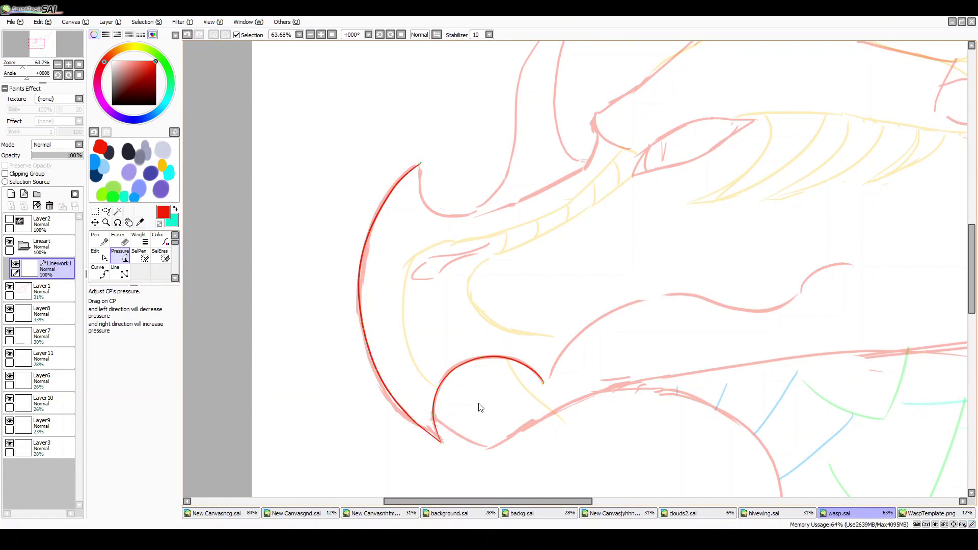
Ink the wavy mouth line from the beak back to the cheek and outline the nostril over the sketch
key(n)
drag(548, 383, 670, 295)
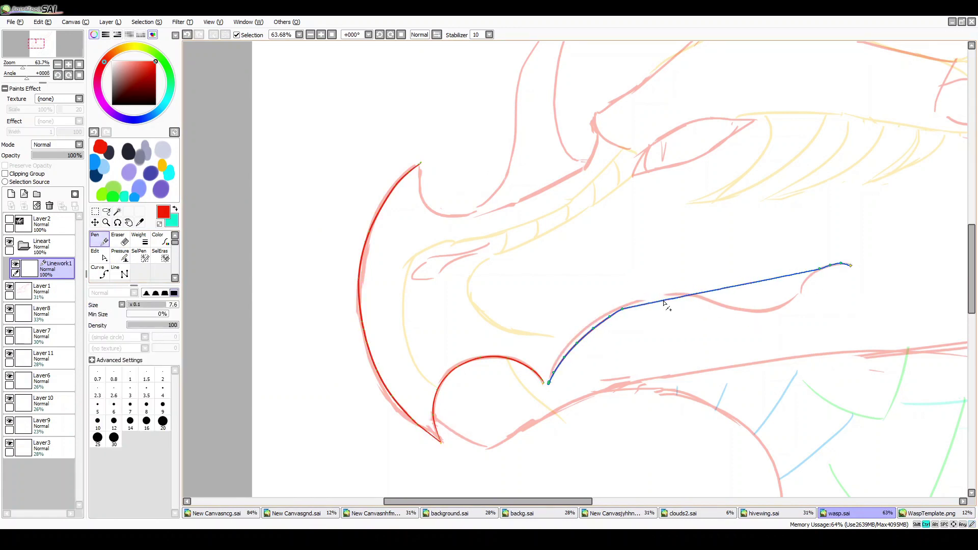
drag(736, 281, 736, 312)
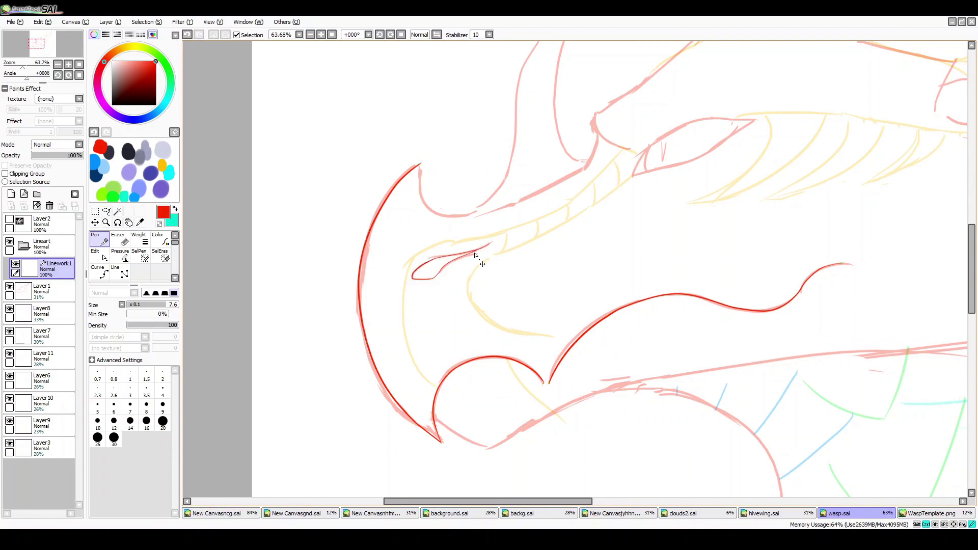
Ink the almond-shaped eye outline and add the curved lines inside its corners
drag(26, 78, 44, 76)
drag(661, 274, 704, 154)
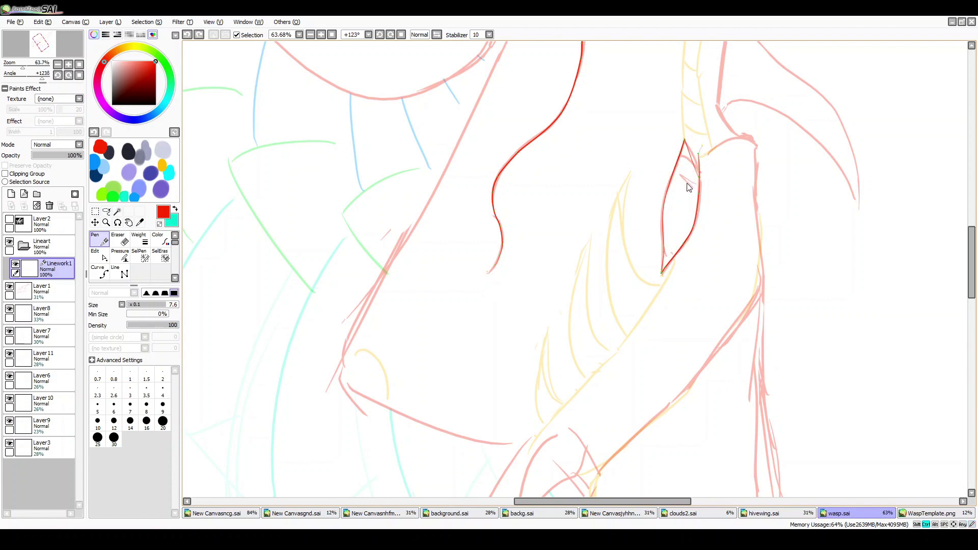
key(Delete)
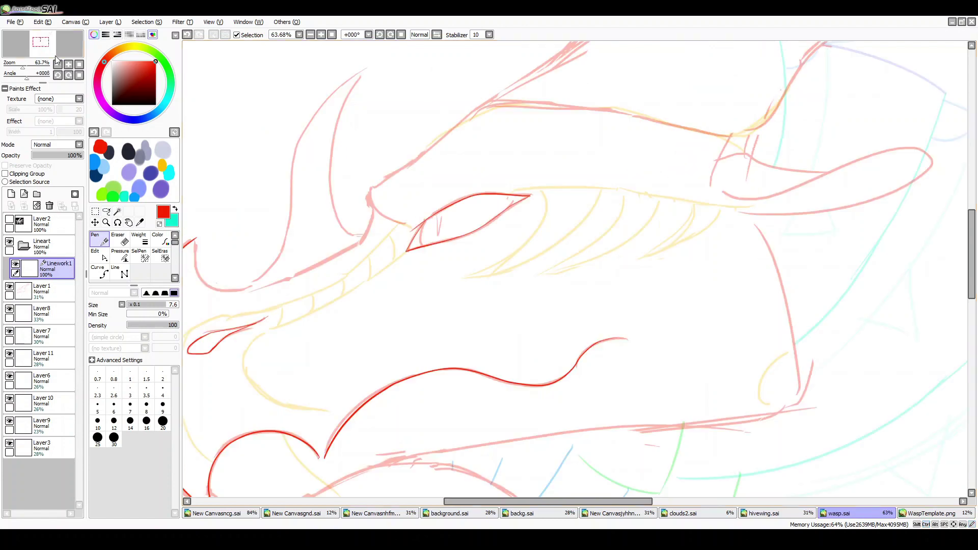
key(n)
drag(442, 210, 437, 234)
Ink both edges of the curved nose horn and the snout ridge running from it to the brow bump
scroll(331, 265, left, 2)
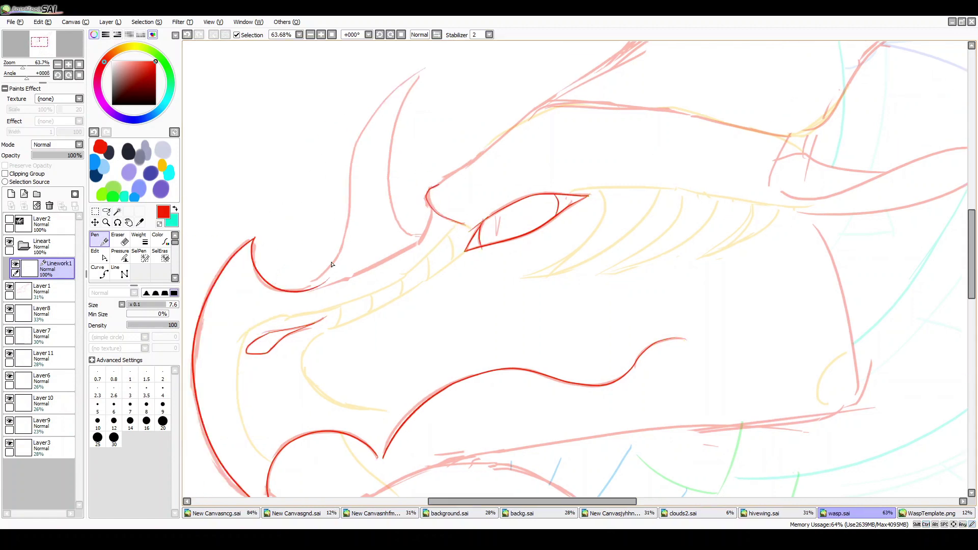
drag(353, 149, 312, 280)
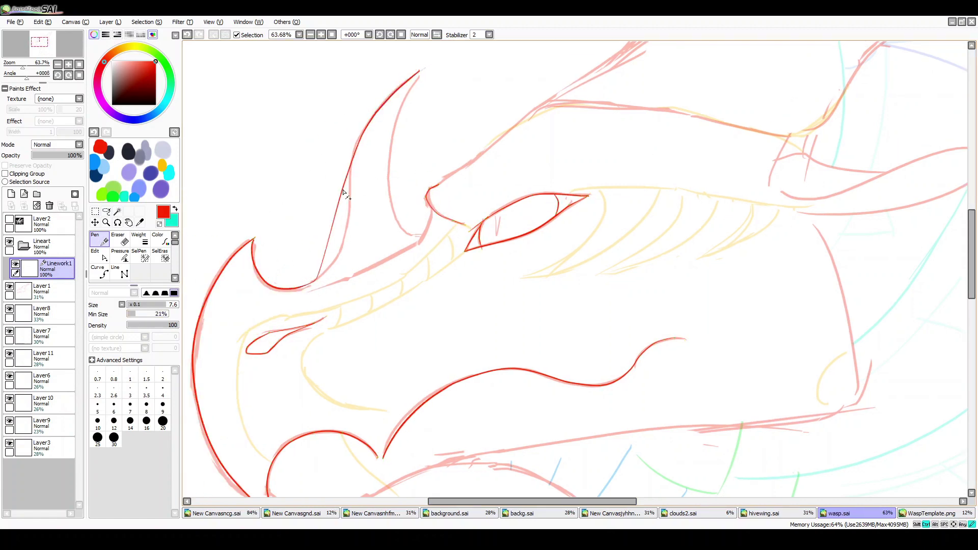
drag(343, 193, 363, 133)
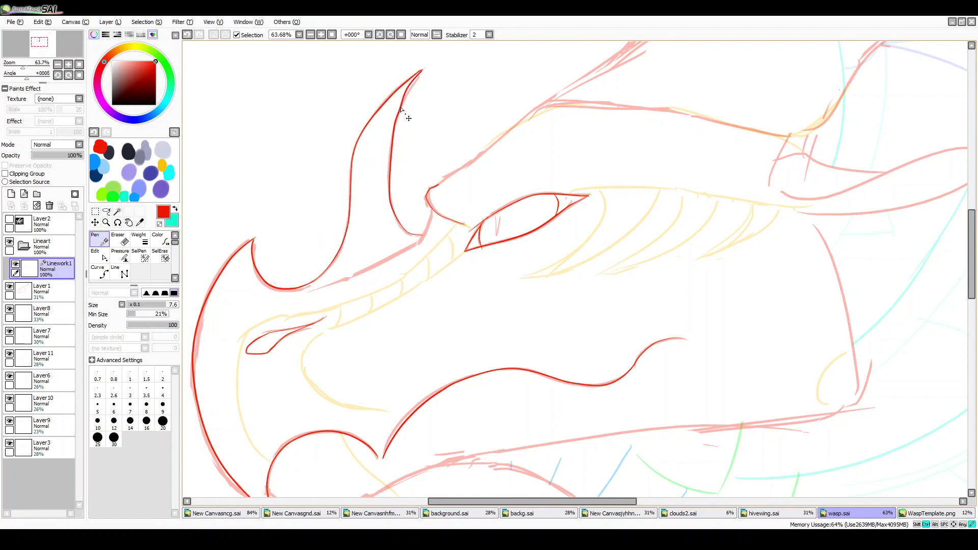
key(ctrl+z)
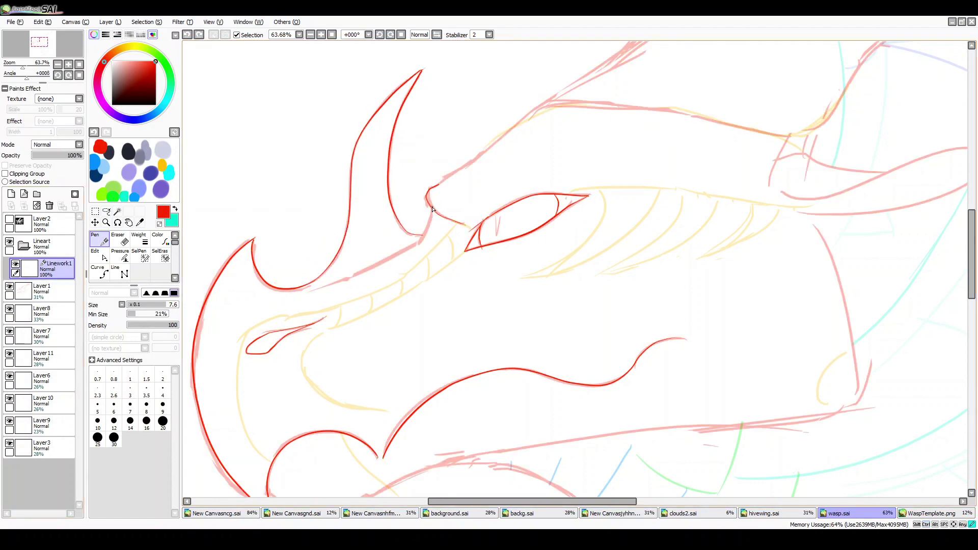
key(w)
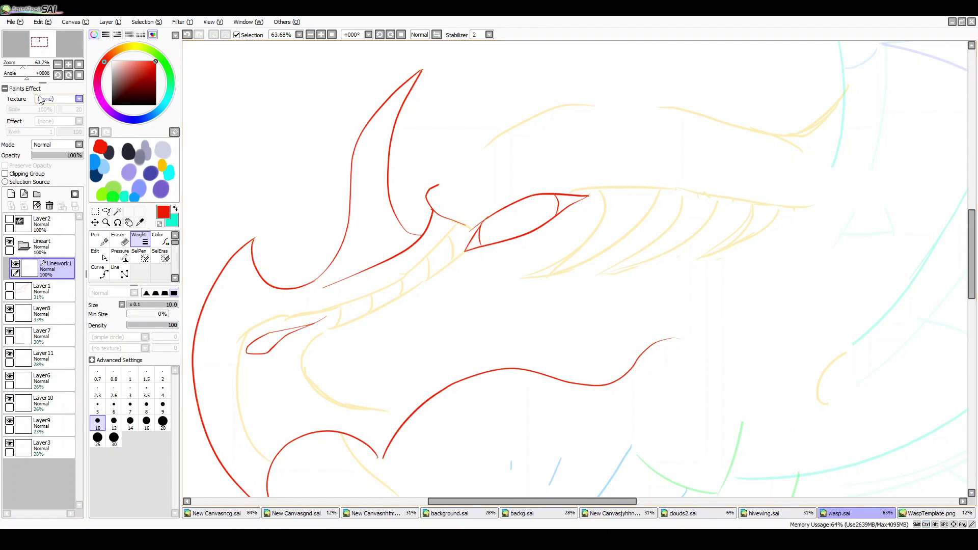
Ink the forehead from the brow bump to the large horn's base and continue along the horn's base edge
key(ctrl)
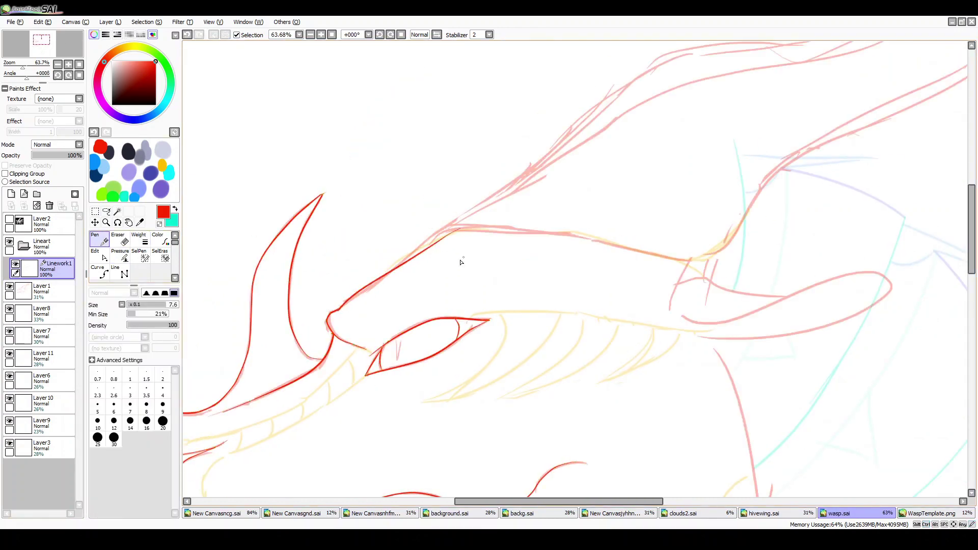
key(ctrl)
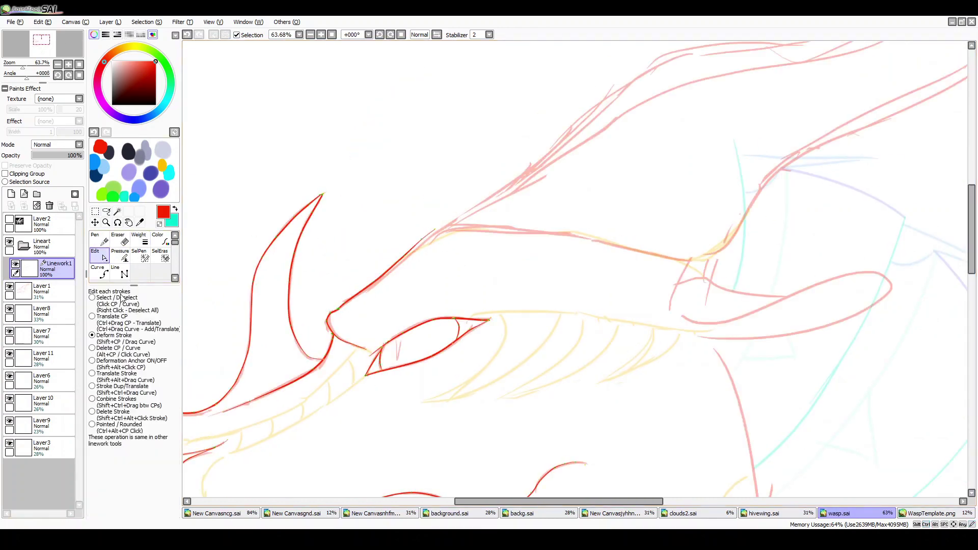
drag(27, 78, 36, 78)
click(120, 255)
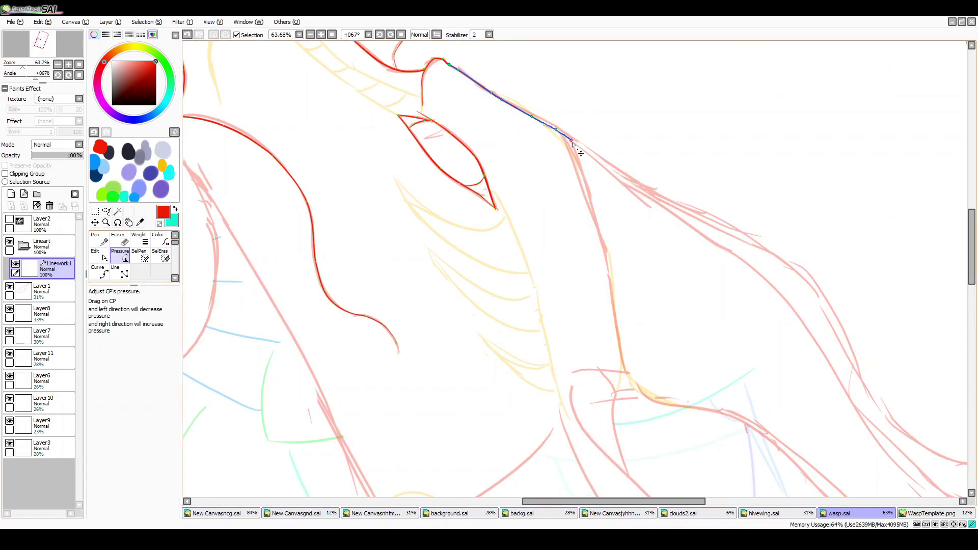
key(n)
drag(561, 135, 621, 345)
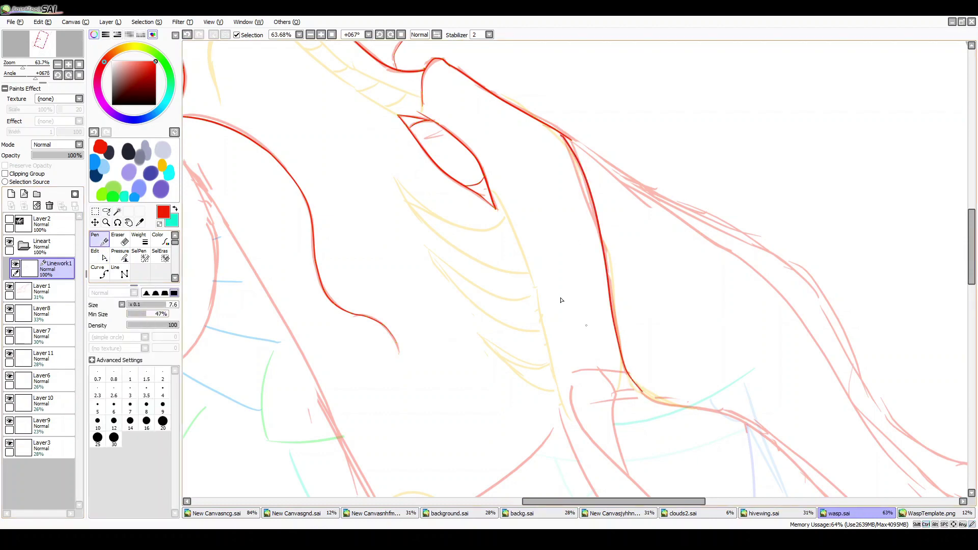
Ink the ear behind the eye, with its outer edge, inner fold and rounded tip following the sketch
scroll(561, 301, down, 5)
drag(581, 181, 700, 381)
drag(564, 216, 693, 397)
key(ctrl)
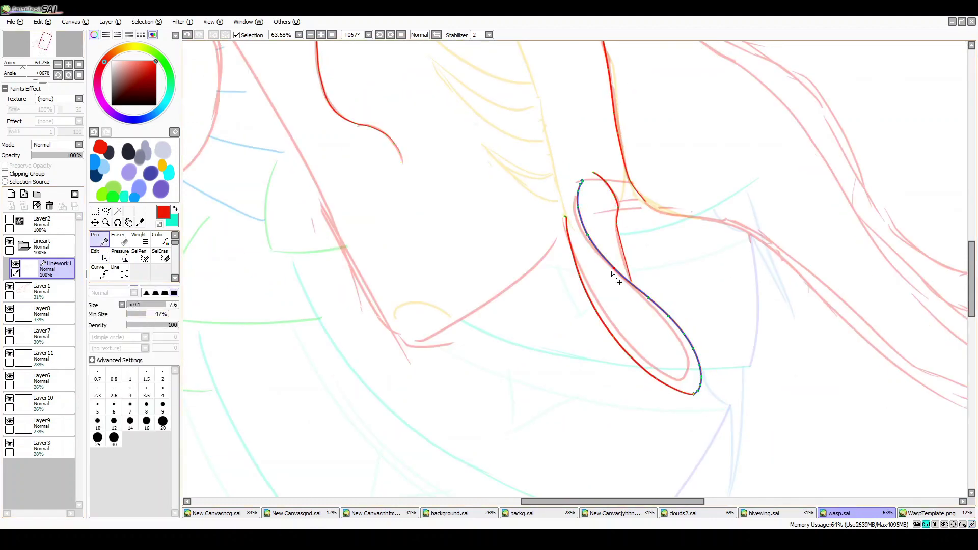
drag(613, 274, 378, 46)
Ink the chin and the lower jaw edge back to the jaw corner and up to the base of the ear
click(70, 75)
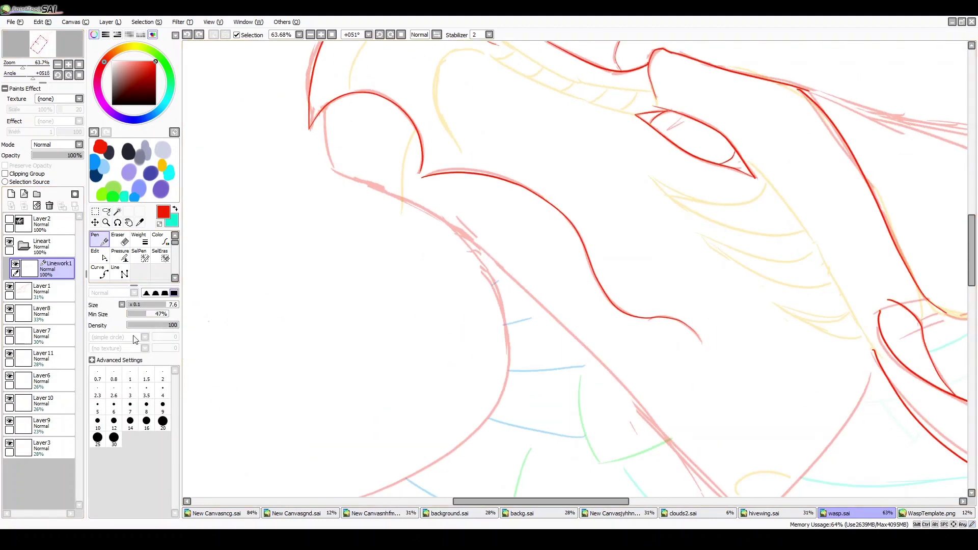
key(ctrl)
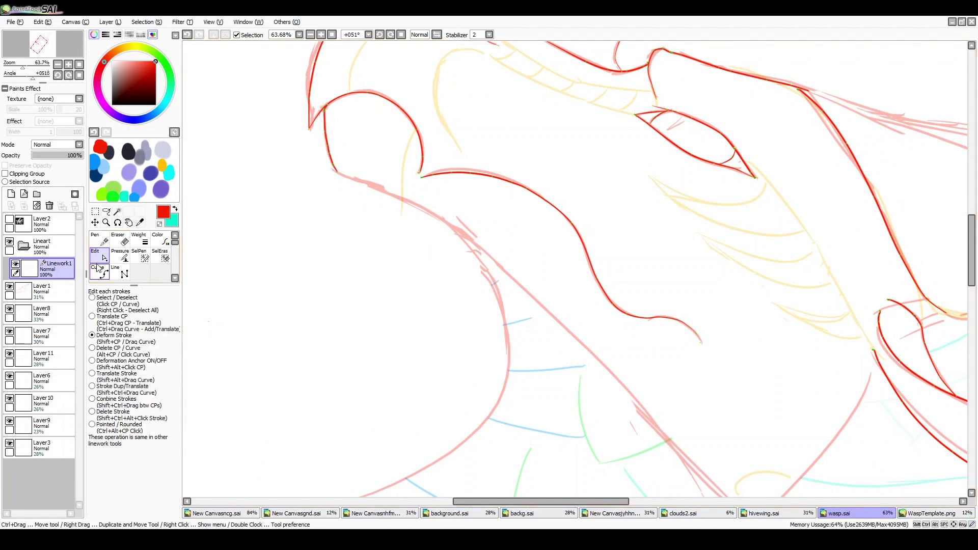
drag(489, 275, 335, 64)
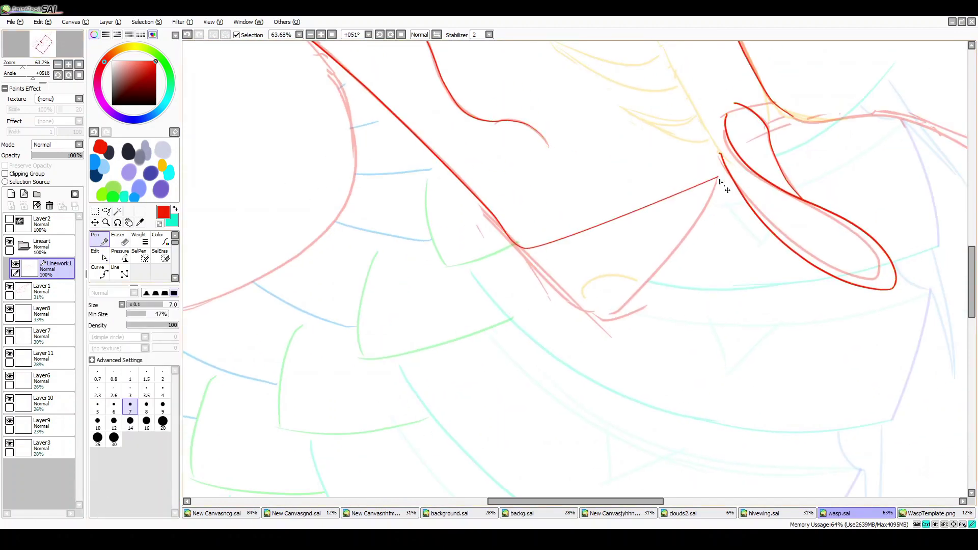
drag(728, 188, 606, 316)
click(120, 241)
click(120, 257)
key(Home)
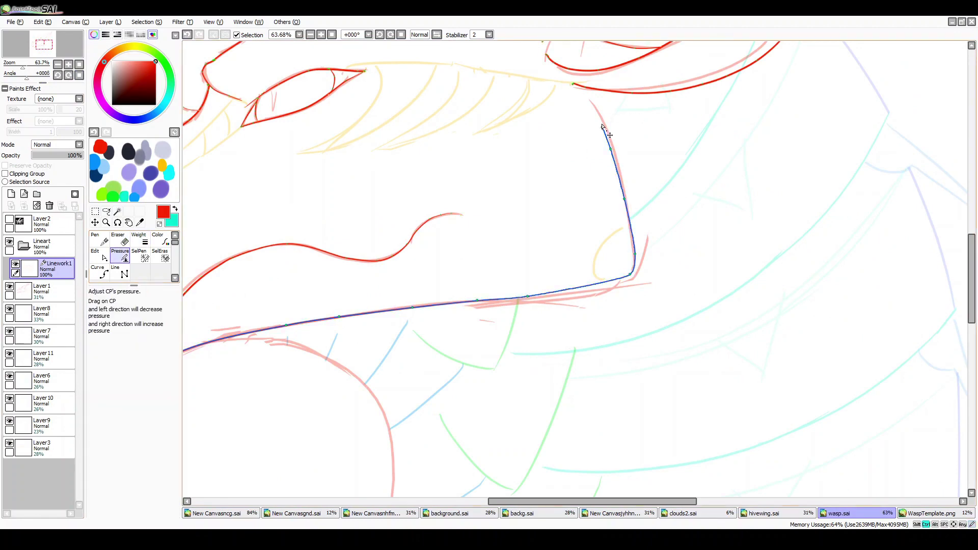
drag(203, 381, 400, 455)
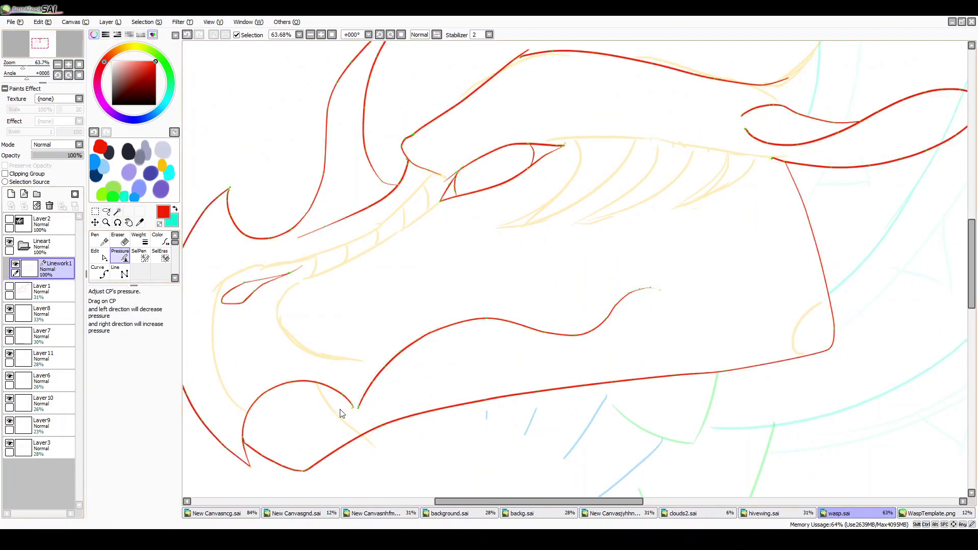
Add a second linework layer in the Lineart folder and ink the large horn's upper edge out to its tip
key(e)
scroll(36, 47, up, 1)
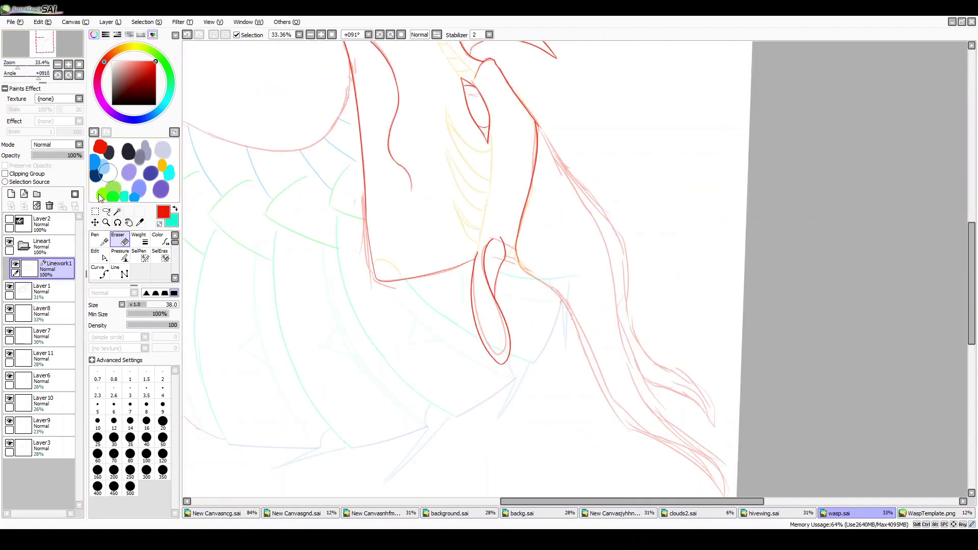
key(n)
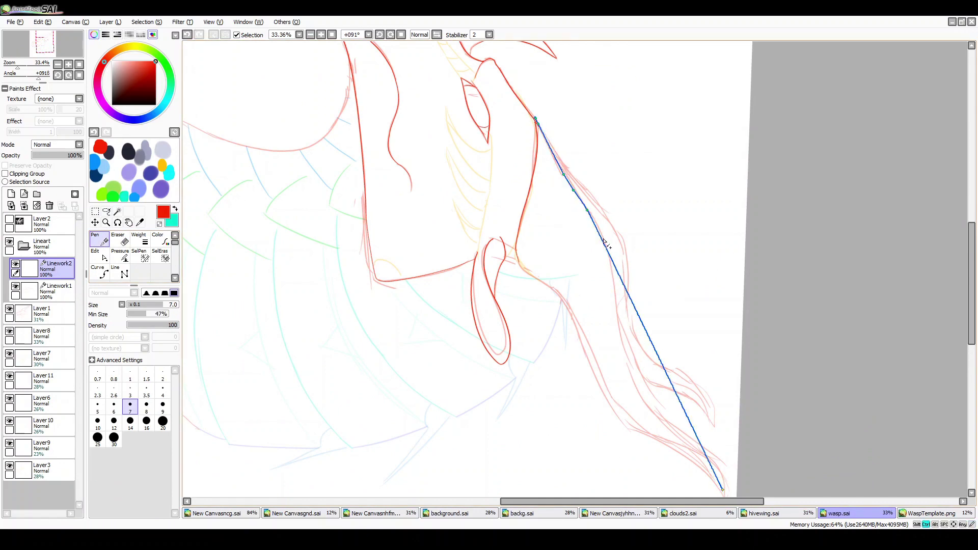
mouse_move(585, 206)
mouse_down()
mouse_move(600, 280)
mouse_move(723, 488)
mouse_up()
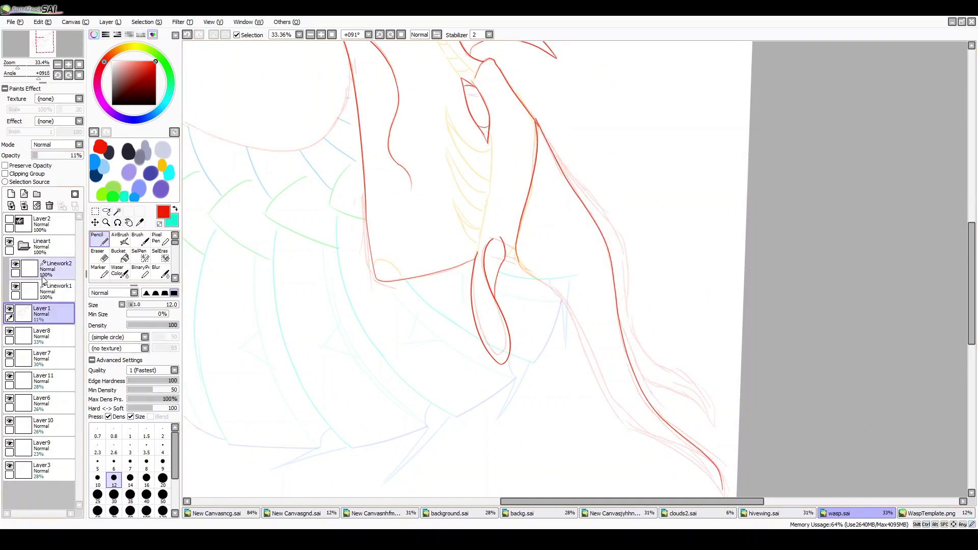
Lower Layer1's opacity to 11% and ink the large horn's lower edge on Linework2, bending the stroke to match the sketch
drag(509, 264, 315, 189)
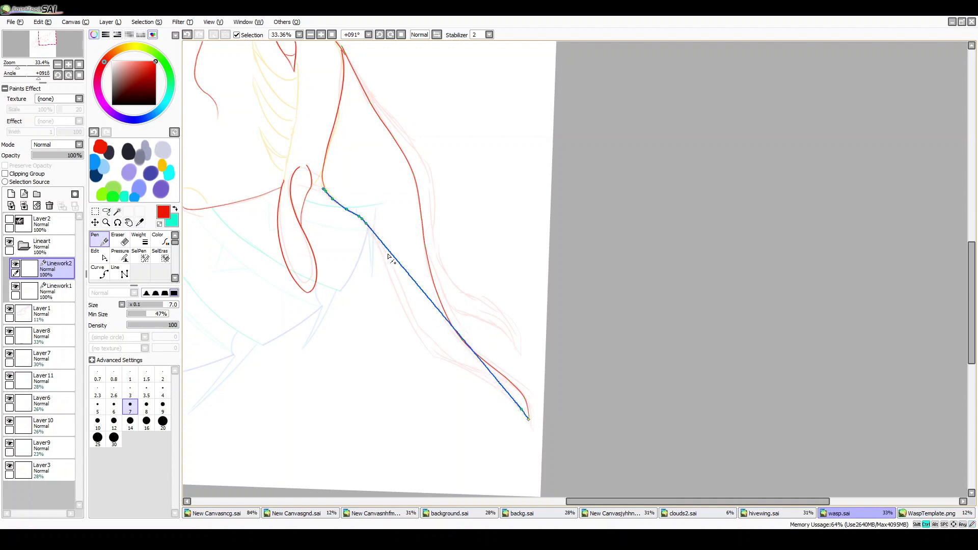
drag(391, 258, 431, 352)
key(e)
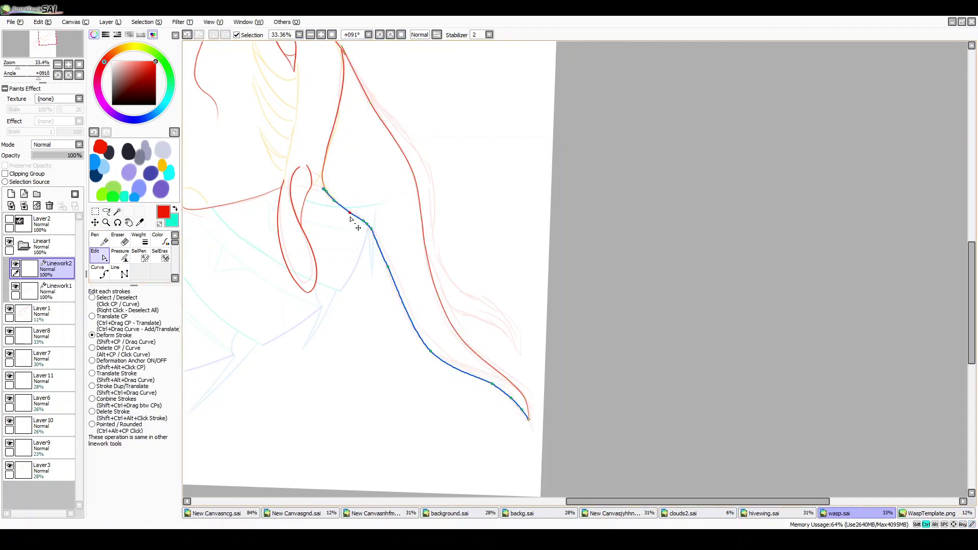
key(Home)
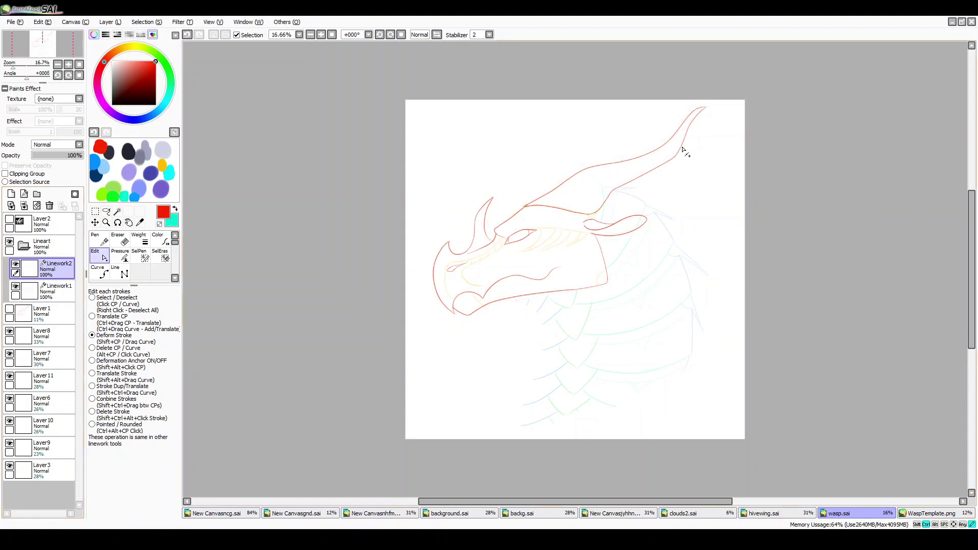
Try to ink the second horn behind the large one, with the horn strokes combined on Linework1
scroll(687, 157, up, 3)
scroll(693, 157, down, 1)
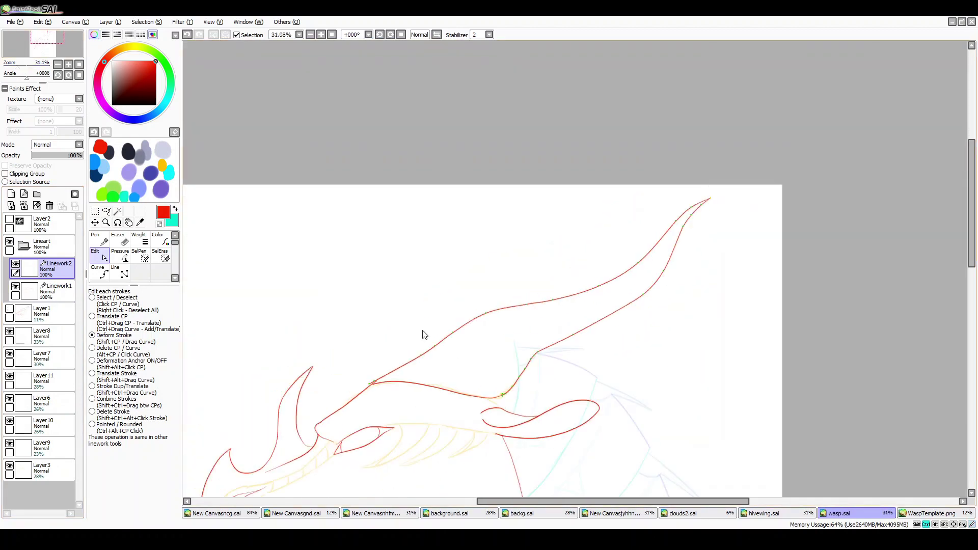
key(n)
key(ctrl+z)
key(ctrl+z)
key(ctrl+z)
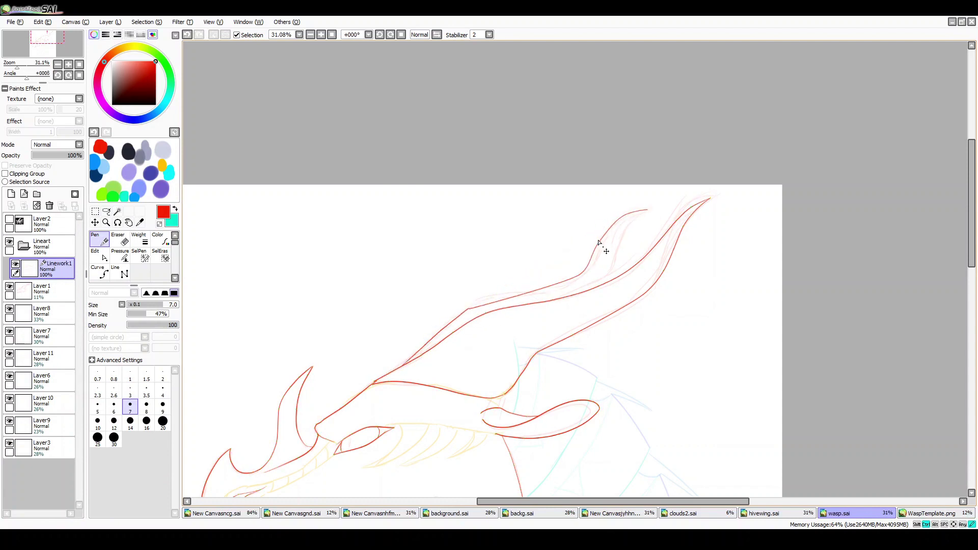
drag(647, 208, 614, 272)
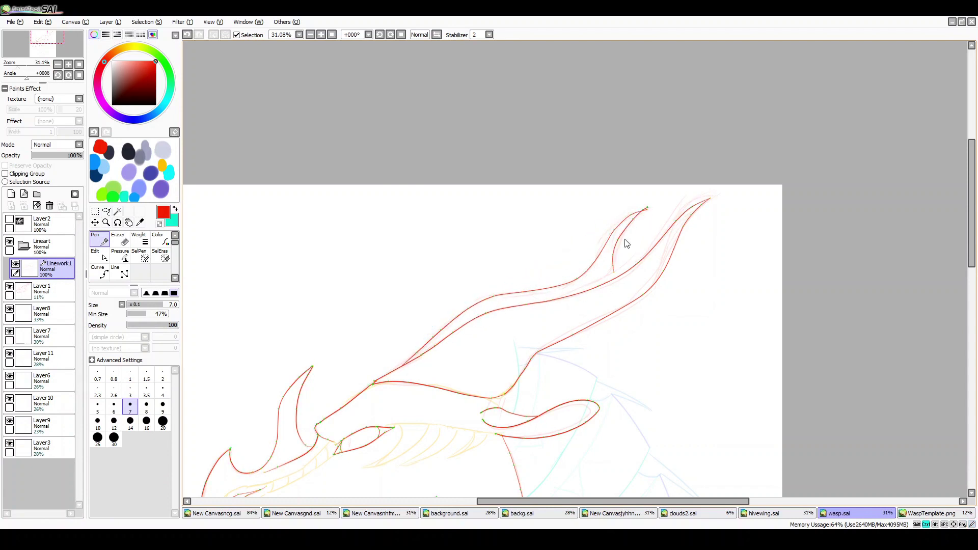
key(e)
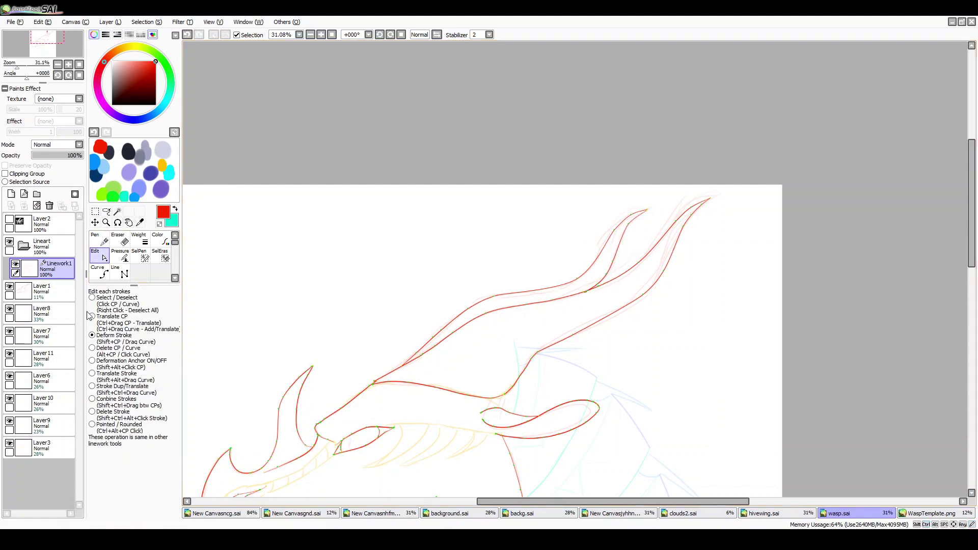
Undo the second horn's strokes back to the state with separate Linework1 and Linework2 layers
key(ctrl+plus)
key(ctrl+plus)
key(ctrl+plus)
key(ctrl+z)
key(ctrl+z)
key(ctrl+z)
key(ctrl+z)
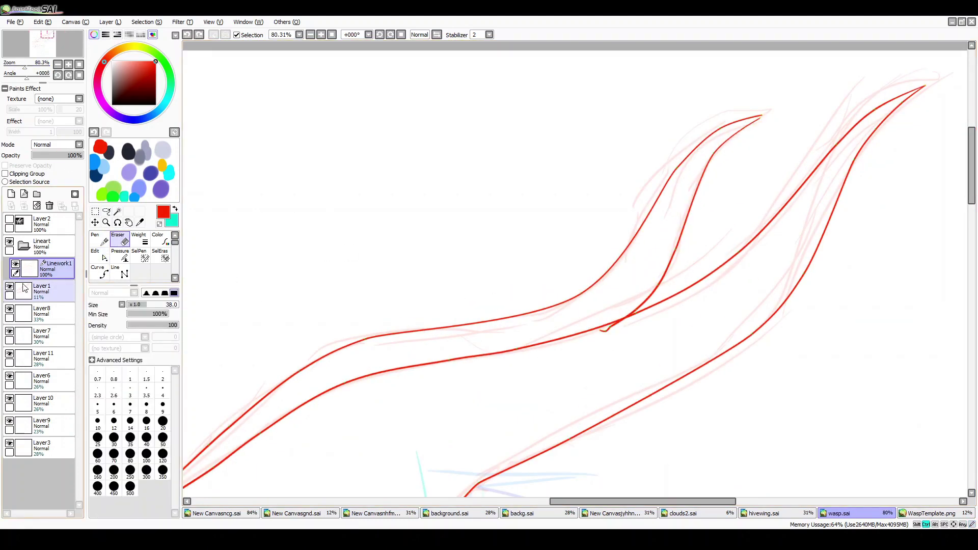
key(ctrl+y)
key(ctrl+minus)
key(ctrl+minus)
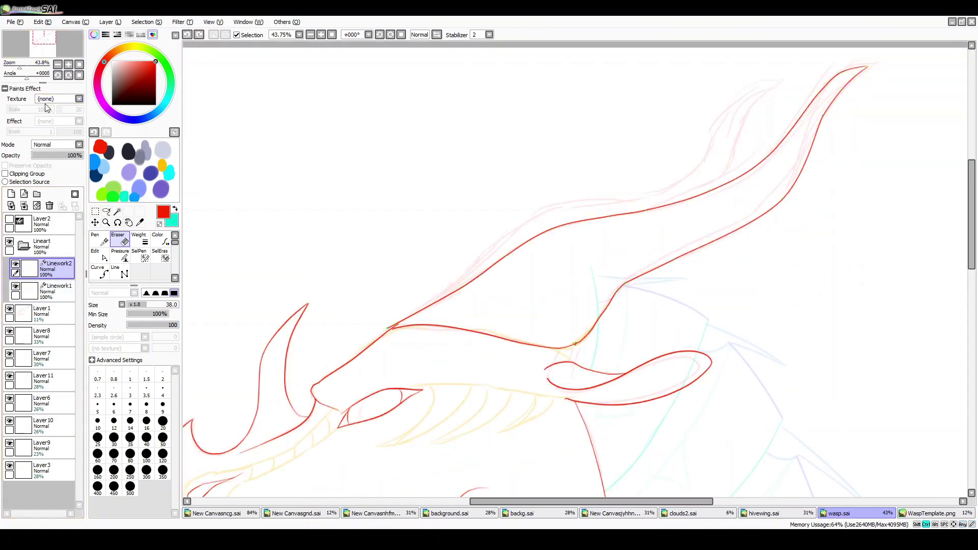
Restore the second horn's strokes and move them from Linework1 to a new layer at 22% opacity as a tracing guide
key(ctrl+y)
key(ctrl+y)
key(ctrl+y)
key(m)
drag(792, 66, 376, 330)
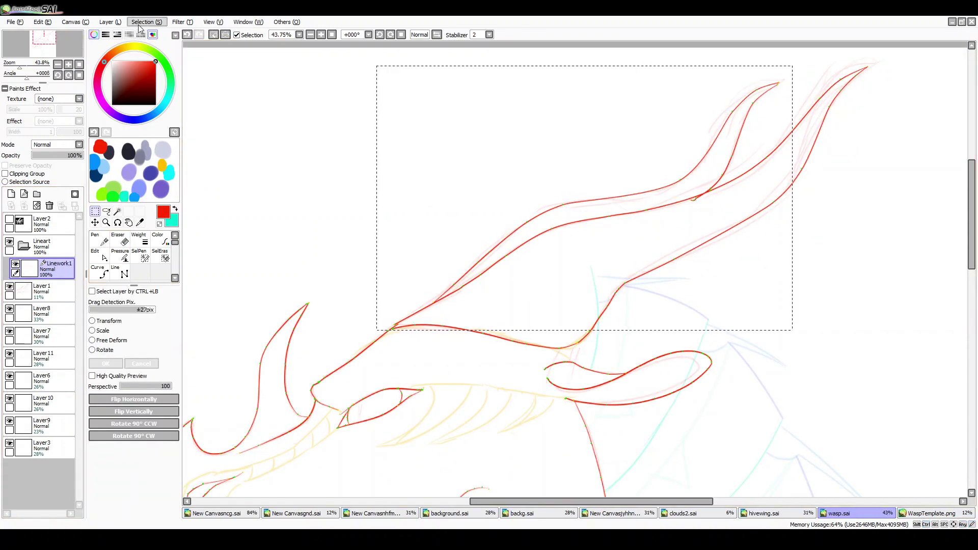
click(11, 194)
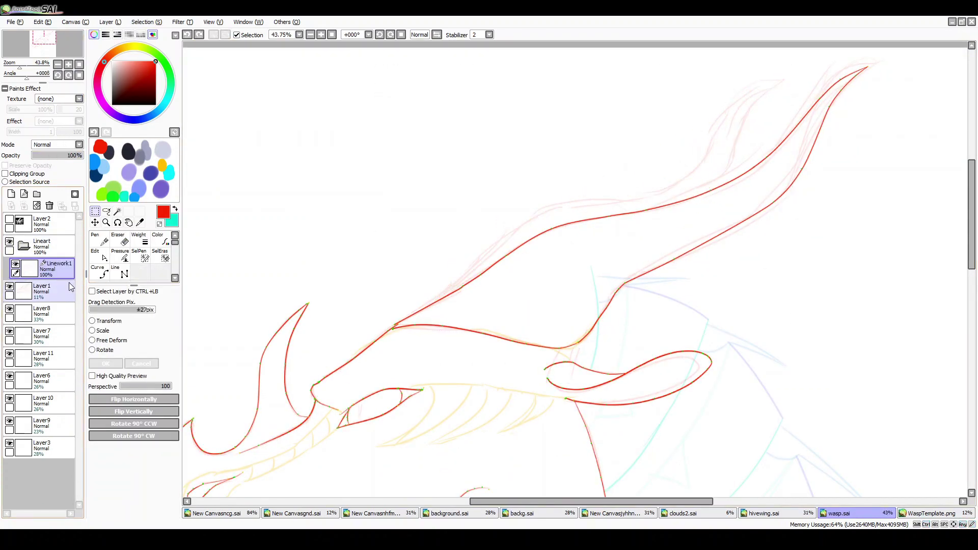
click(44, 155)
Ink the second horn's upper edge out to its tip on a separate linework layer and bend the stroke to match the guide
click(56, 291)
mouse_move(433, 301)
mouse_down()
mouse_move(484, 260)
mouse_move(779, 83)
mouse_up()
key(ctrl)
drag(667, 196, 600, 202)
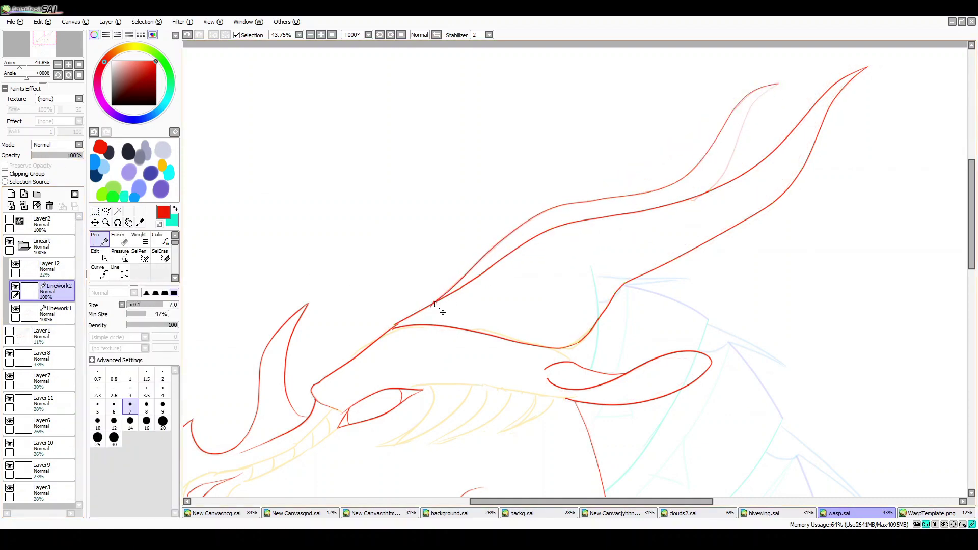
scroll(698, 129, down, 4)
scroll(698, 128, up, 4)
click(99, 255)
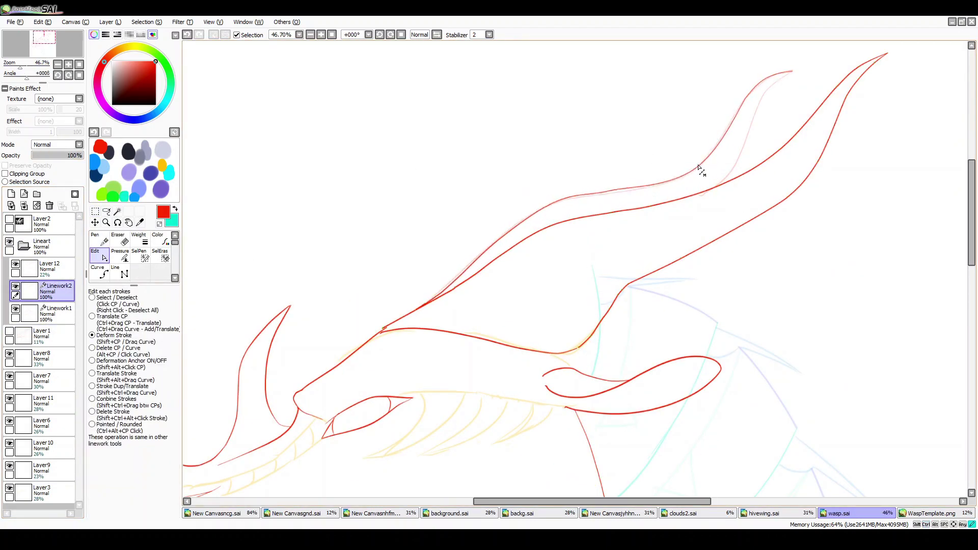
Ink the second horn's lower edge from the tip down to the large horn and trim the end that crosses it
key(n)
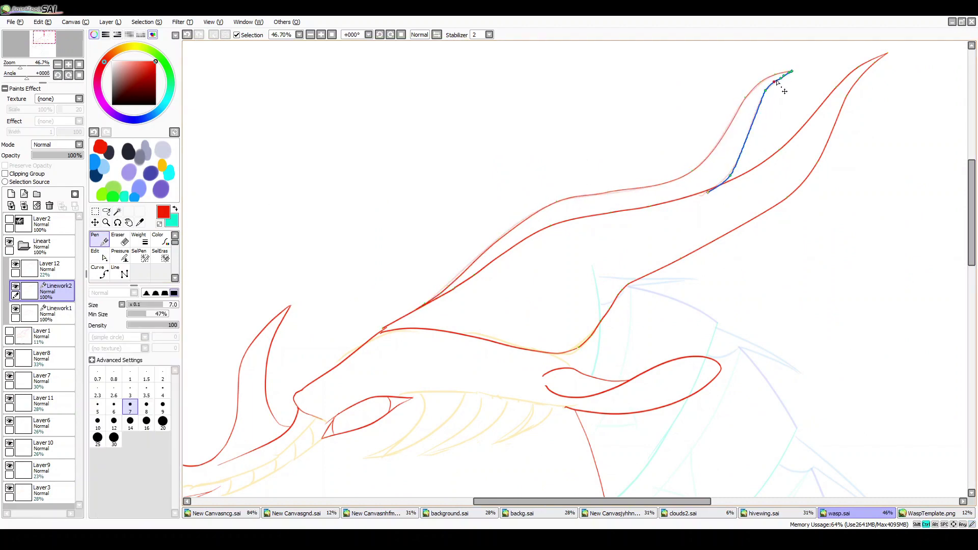
key(e)
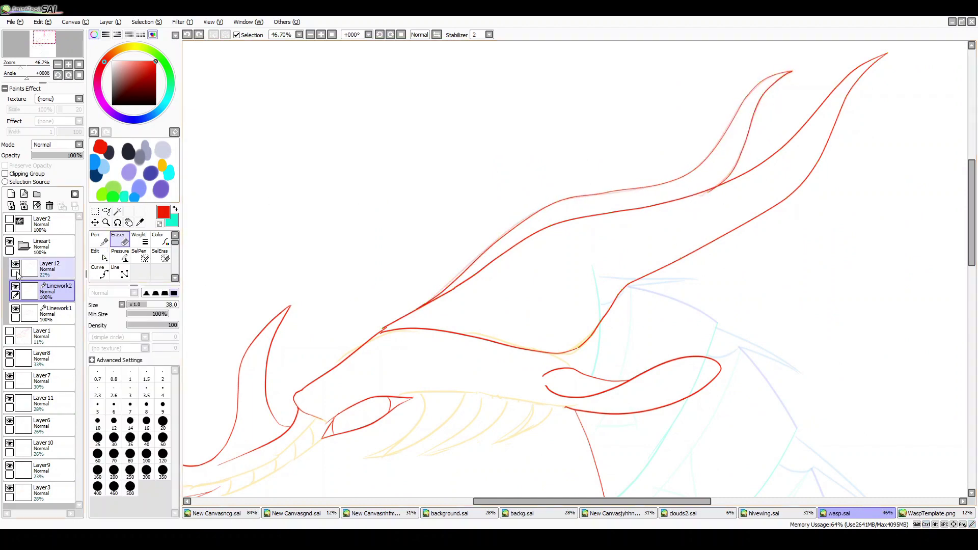
scroll(705, 194, up, 2)
click(100, 254)
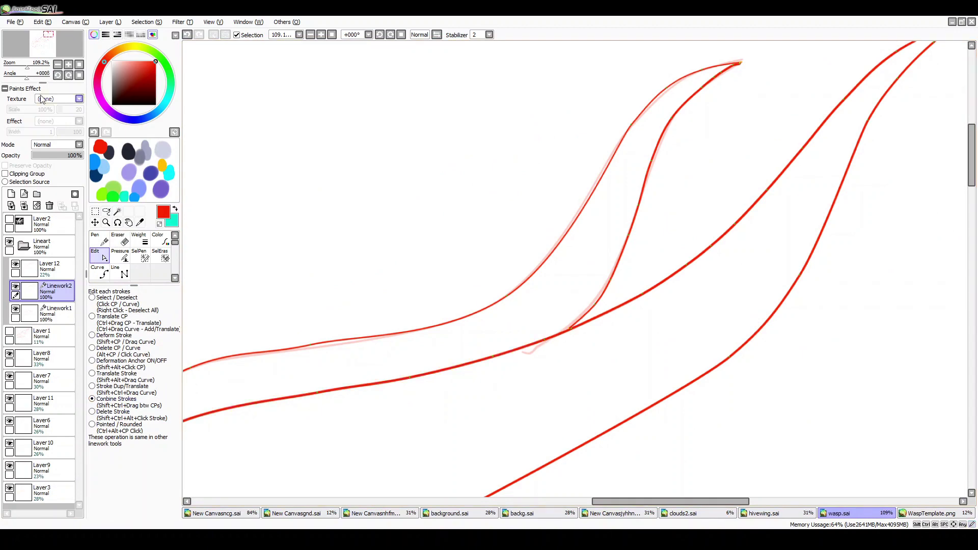
Delete the second horn's guide layer and adjust the horn's line with the Weight tool at size 10 and the Pressure tool
scroll(597, 304, down, 3)
key(w)
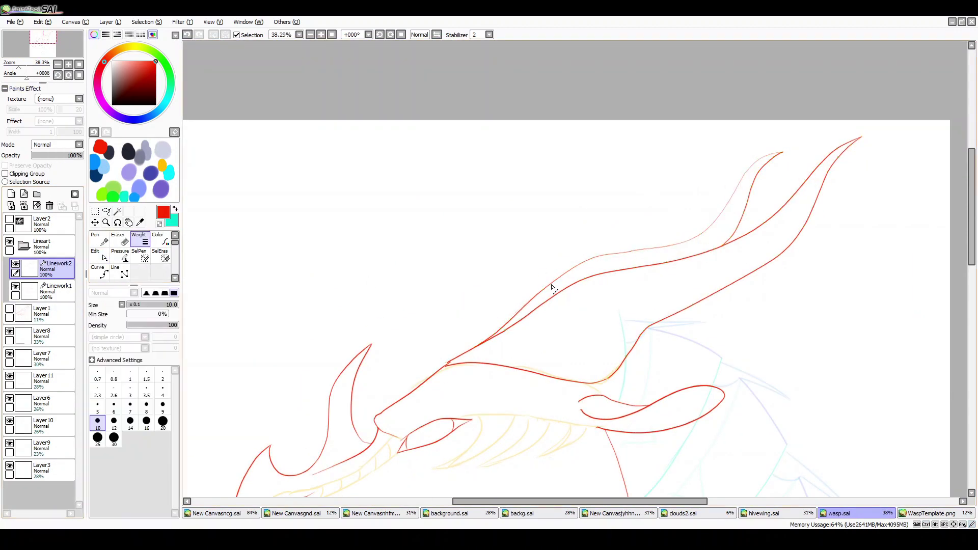
key(p)
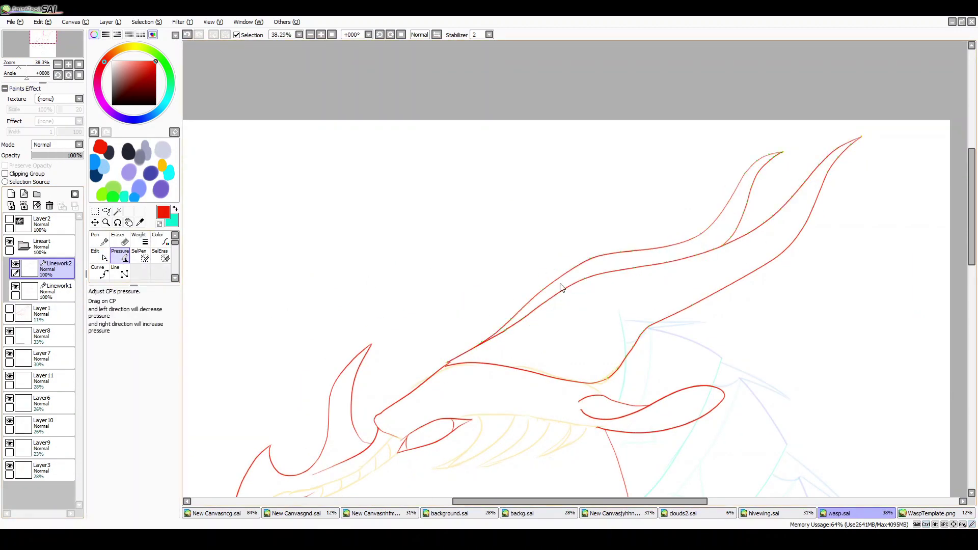
drag(753, 183, 665, 198)
Deform the second horn's lower edge so that its end meets the upper edge at the tip
key(e)
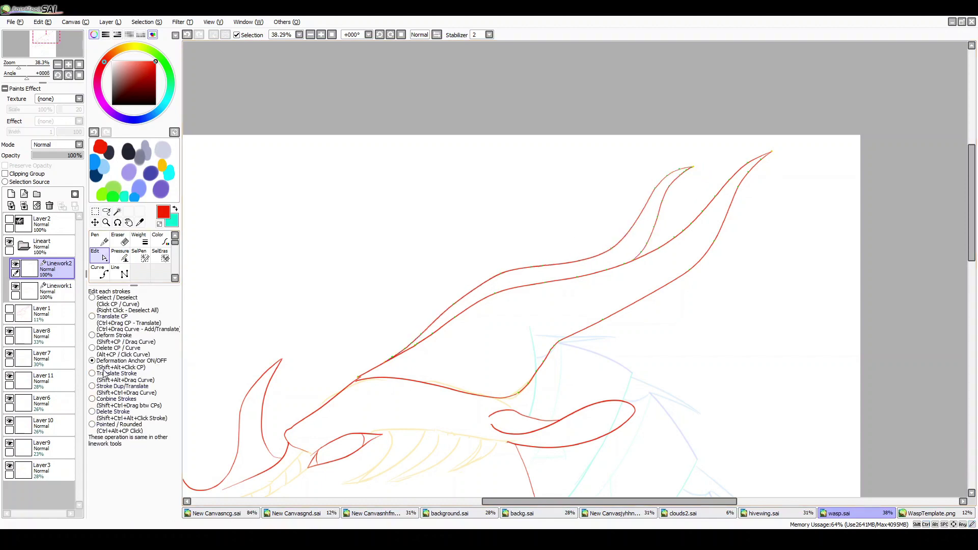
click(102, 335)
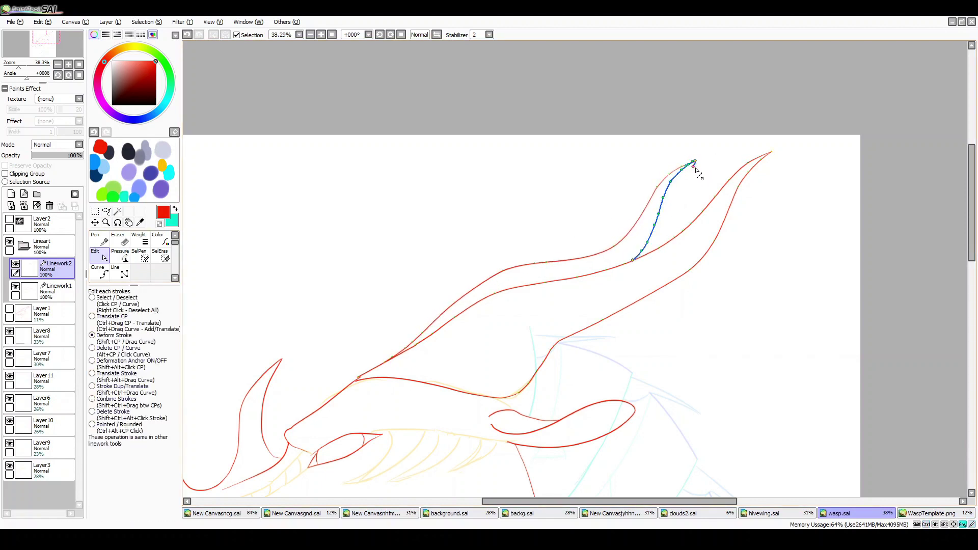
key(e)
scroll(294, 207, up, 3)
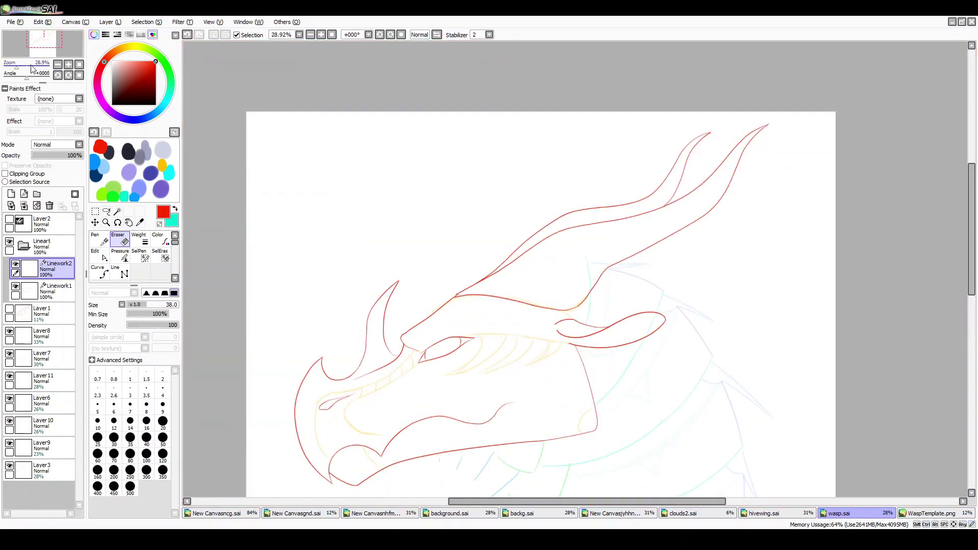
Ink the front line of the neck from under the chin down to the neck's lower point on Linework2
key(n)
scroll(375, 234, down, 2)
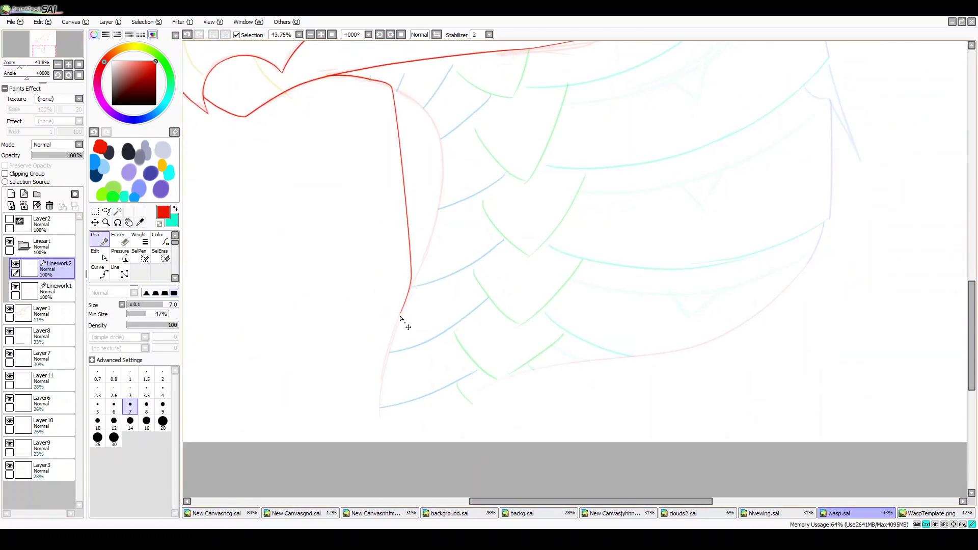
mouse_move(401, 321)
mouse_down()
mouse_move(404, 305)
mouse_move(376, 489)
mouse_up()
click(59, 32)
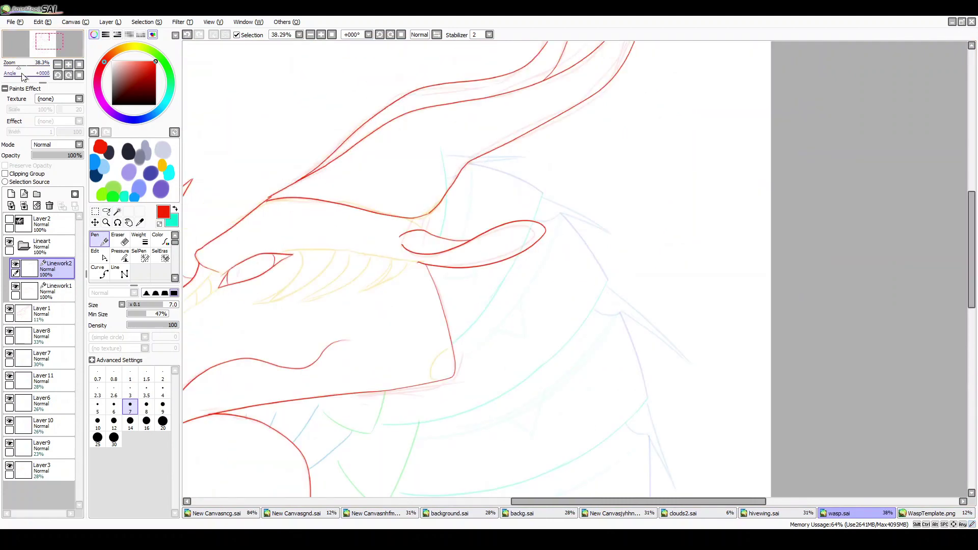
Add a third linework layer and ink the back of the neck in separate overlapping segments, bending them to the sketch
mouse_move(547, 117)
mouse_down()
mouse_move(606, 212)
mouse_move(593, 306)
mouse_move(561, 417)
mouse_up()
key(ctrl)
key(n)
scroll(560, 417, down, 2)
key(ctrl)
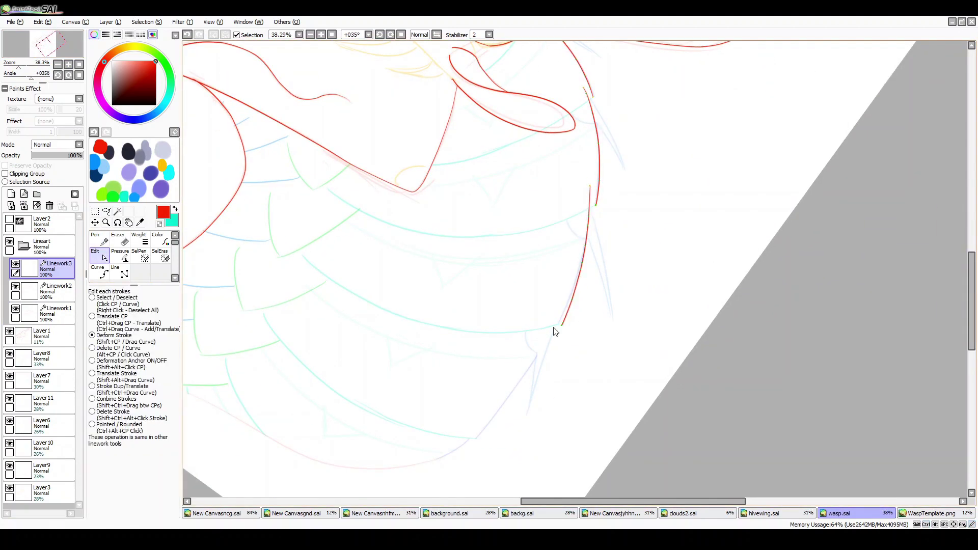
Refit the lowest back segment to the sketch and ink the neck's base curve around to the front point
key(Home)
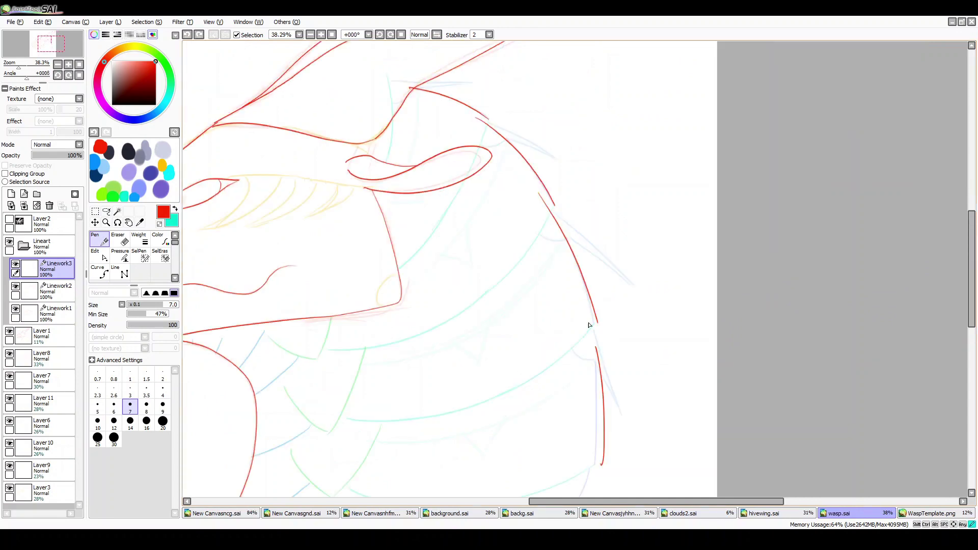
drag(589, 322, 602, 465)
key(ctrl)
key(n)
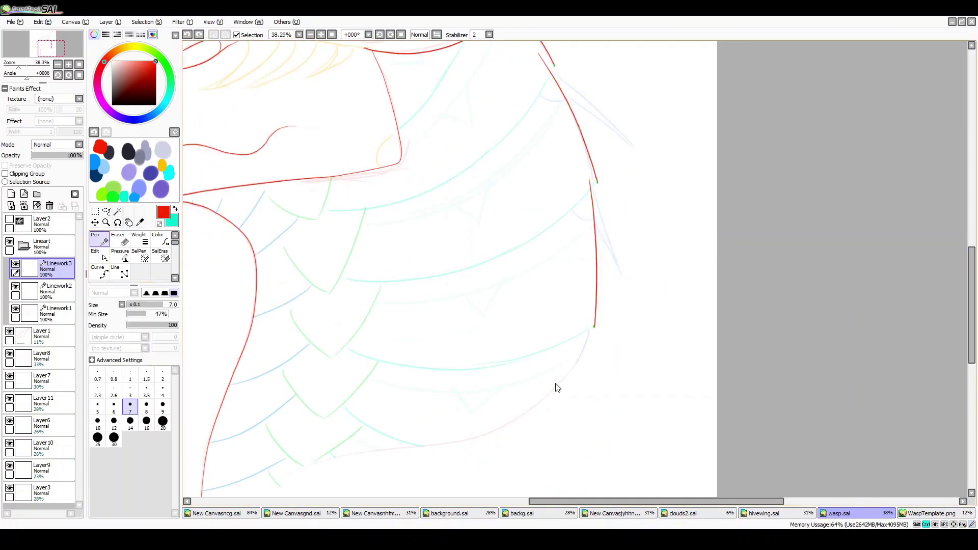
drag(588, 330, 202, 496)
scroll(423, 396, down, 3)
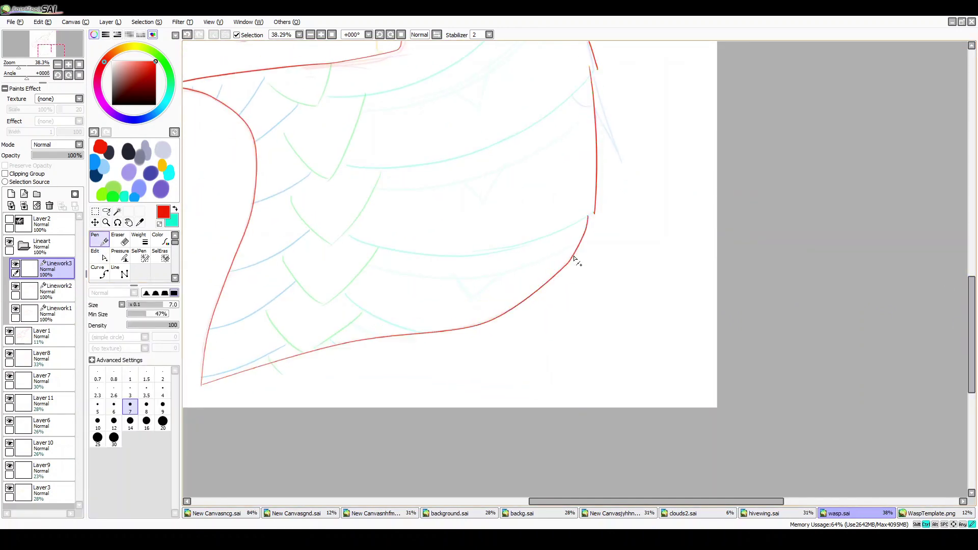
Add a fourth linework layer and ink the two uppermost band lines across the neck, fitting the strokes to the sketch
scroll(577, 263, up, 5)
click(24, 193)
drag(529, 135, 442, 284)
key(c)
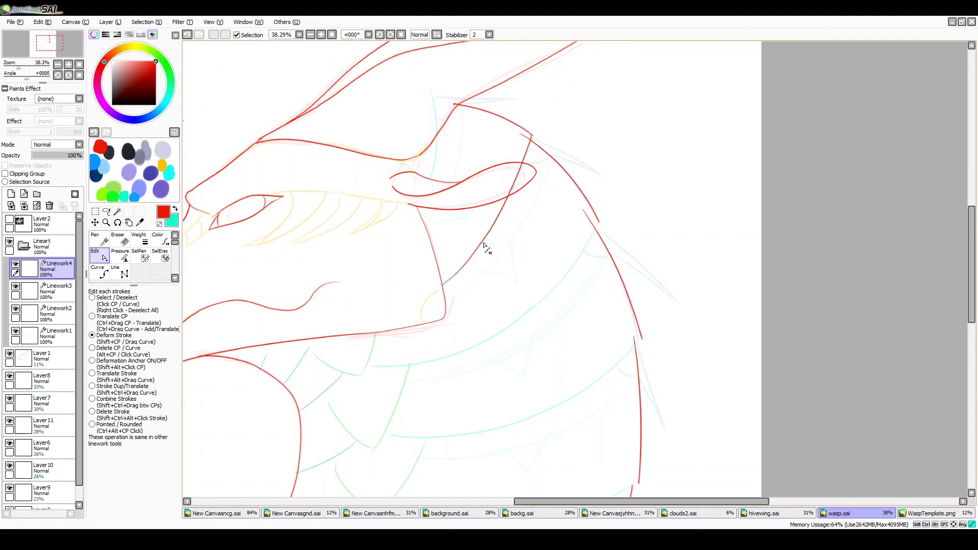
key(n)
scroll(576, 270, down, 5)
drag(502, 51, 646, 315)
key(c)
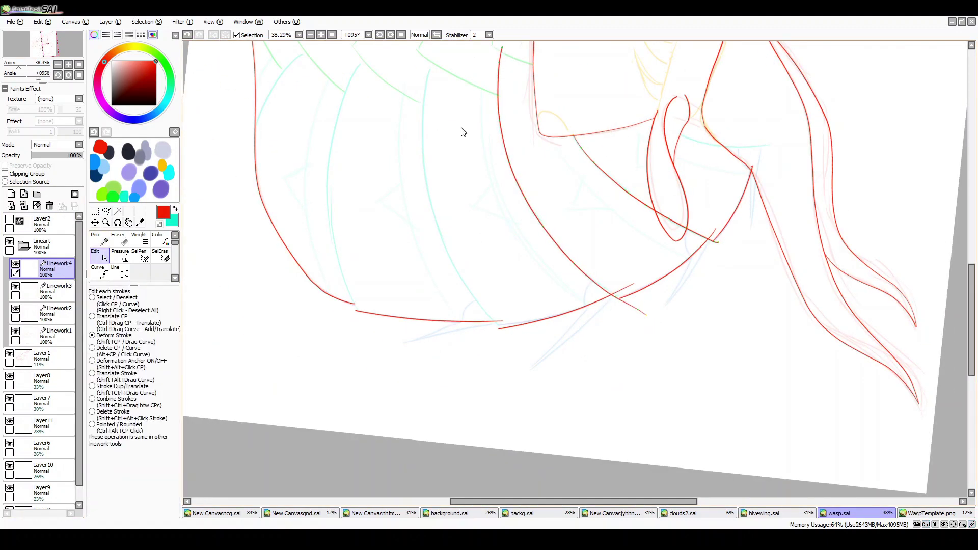
Ink the third and fourth band lines across the neck and bend them to follow the sketch
key(n)
mouse_move(433, 56)
mouse_down()
mouse_move(430, 179)
mouse_move(498, 330)
mouse_up()
key(c)
drag(454, 186, 423, 192)
key(n)
mouse_move(362, 57)
mouse_down()
mouse_move(347, 80)
mouse_move(330, 316)
mouse_up()
key(c)
Ink the two short band lines near the neck's base and reset the canvas rotation to 0°
scroll(332, 218, up, 5)
key(n)
mouse_move(437, 268)
mouse_down()
mouse_move(367, 393)
mouse_move(381, 306)
mouse_up()
key(c)
key(n)
click(79, 75)
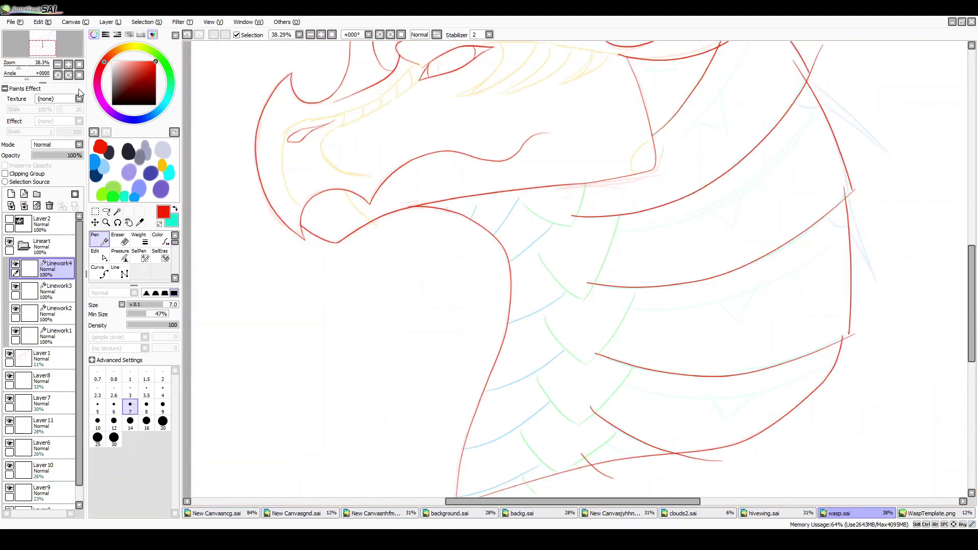
Adjust the line pressure at the outer ends of the neck's band lines
drag(43, 47, 51, 48)
key(p)
drag(630, 287, 634, 282)
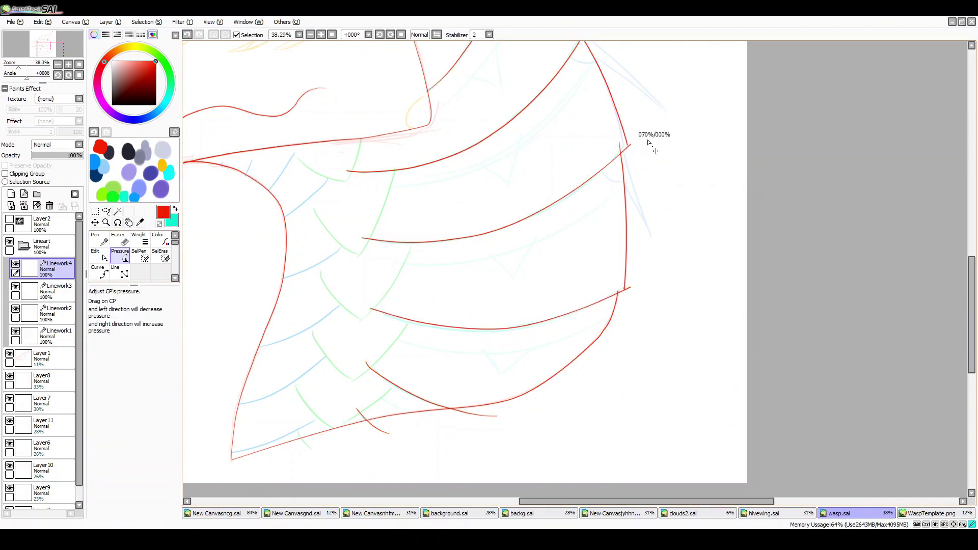
scroll(617, 90, up, 3)
Add a fifth linework layer and outline the pointed spikes along the back of the neck with size 5 straight lines
key(ctrl+shift+n)
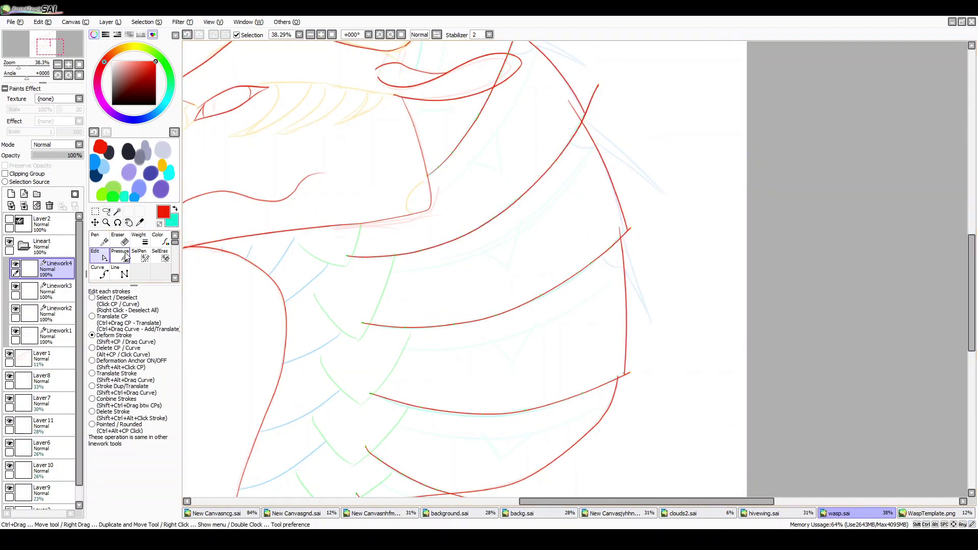
drag(512, 106, 553, 208)
key(l)
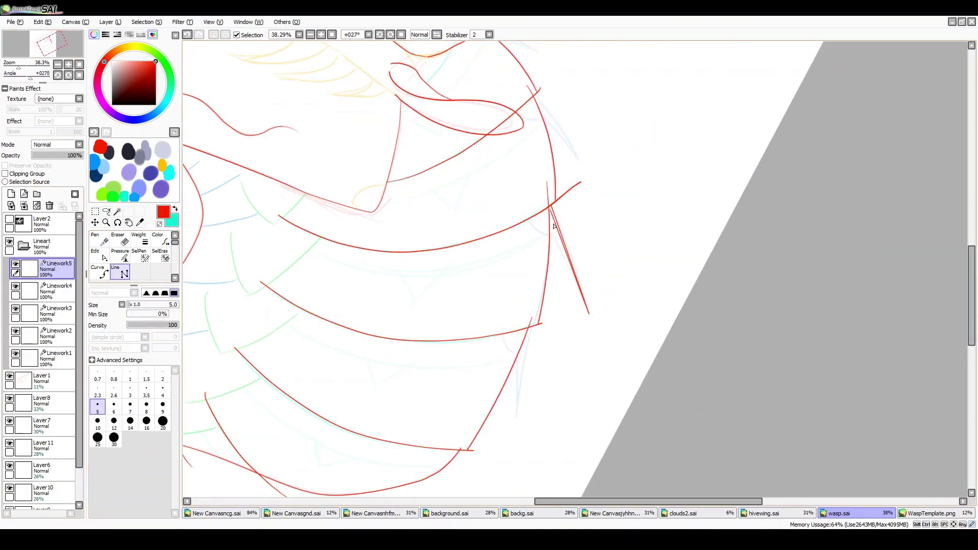
scroll(520, 214, up, 5)
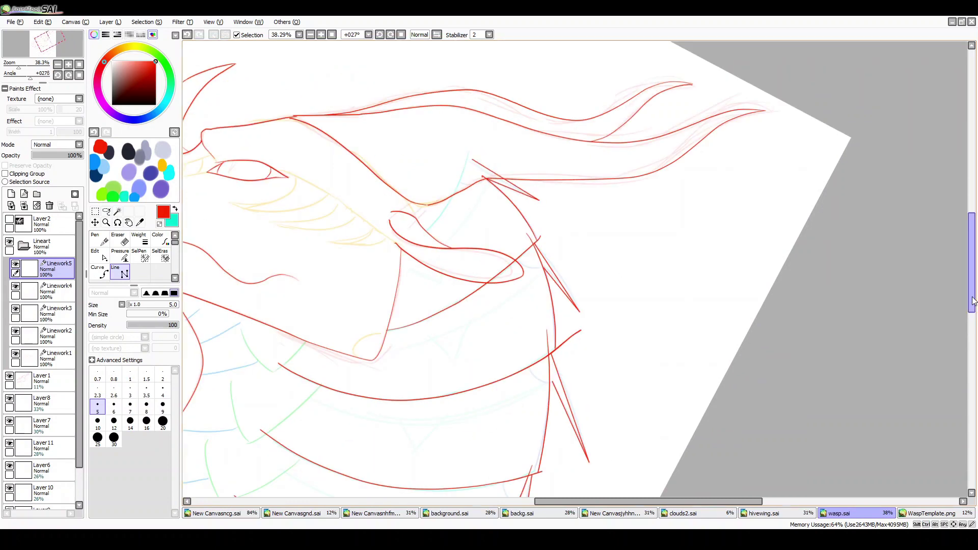
scroll(972, 300, down, 5)
scroll(533, 255, up, 3)
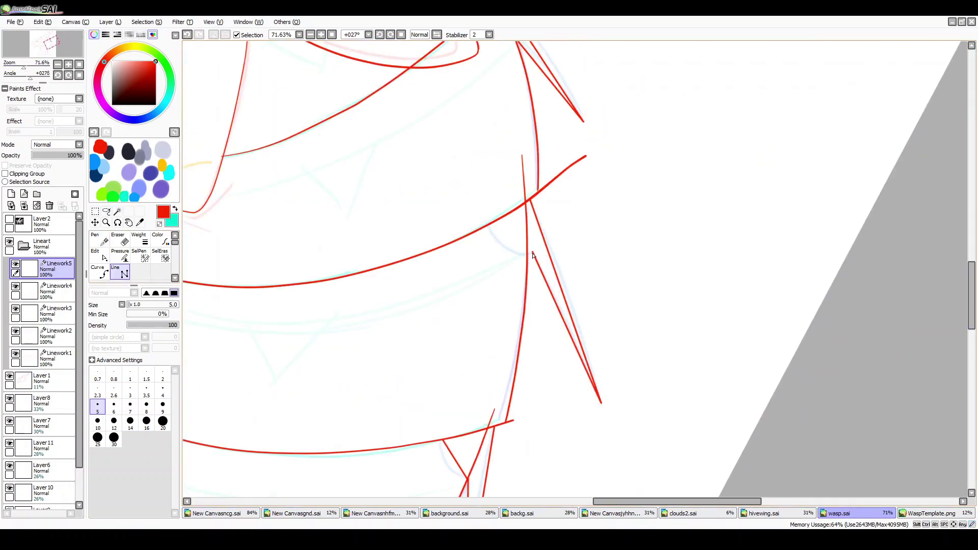
Draw short curved base lines joining the neck spikes to the band lines
drag(533, 255, 486, 225)
scroll(462, 263, up, 5)
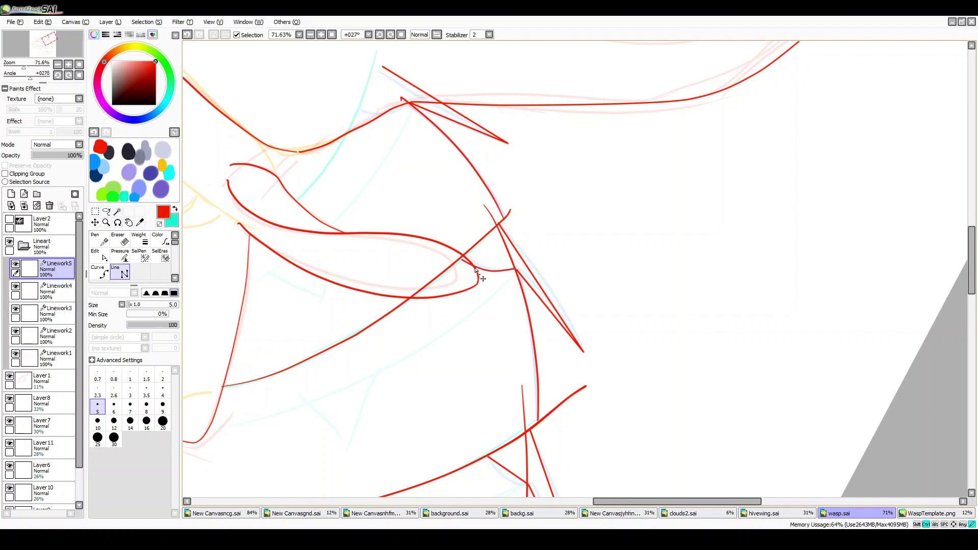
scroll(479, 277, down, 5)
scroll(922, 254, down, 5)
drag(442, 294, 466, 332)
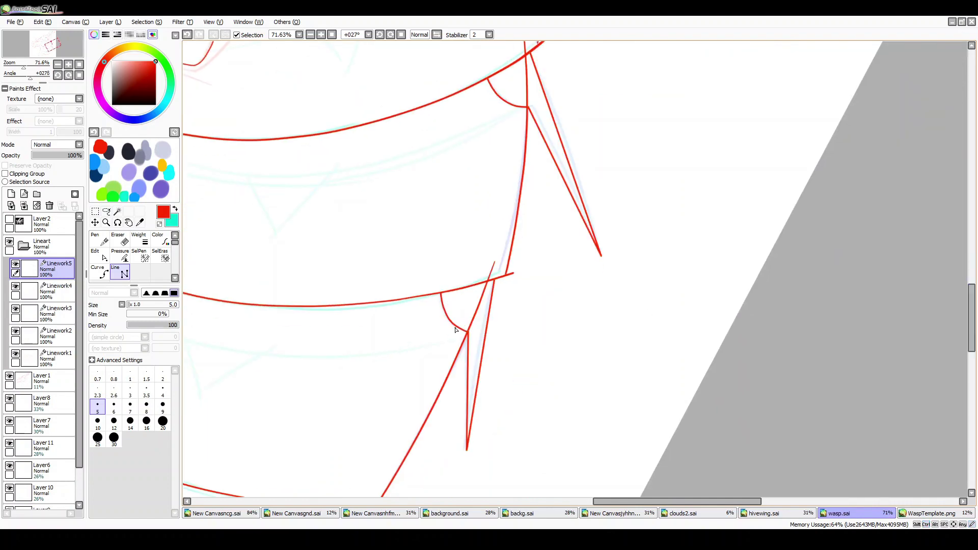
Trim the outer ends of the band lines on Linework4 where they overshoot the back of the neck
click(51, 290)
key(e)
scroll(545, 216, up, 5)
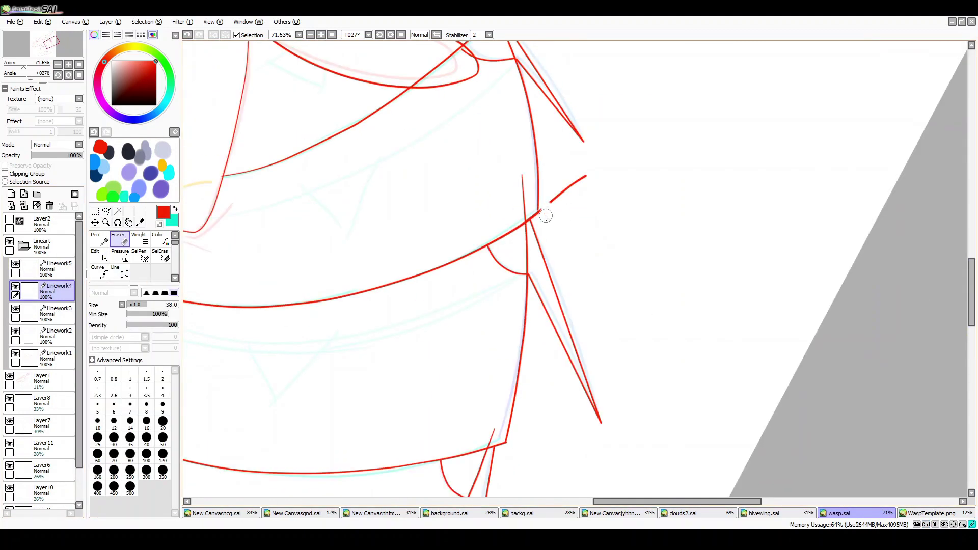
key(ctrl+z)
key(ctrl)
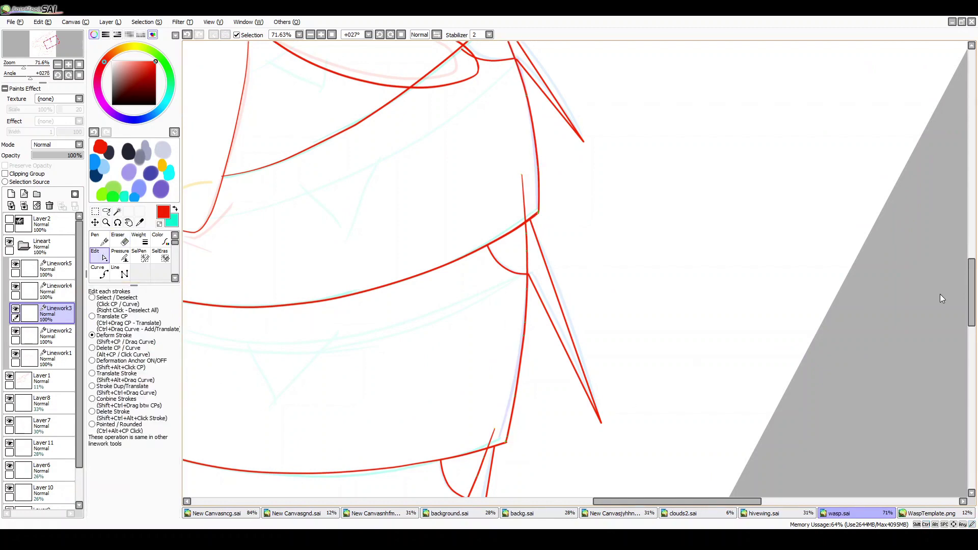
Erase the overlapping ends of the back segments inside the spikes on Linework3 and tidy the lowest corner on Linework4
scroll(942, 299, up, 3)
scroll(498, 206, up, 2)
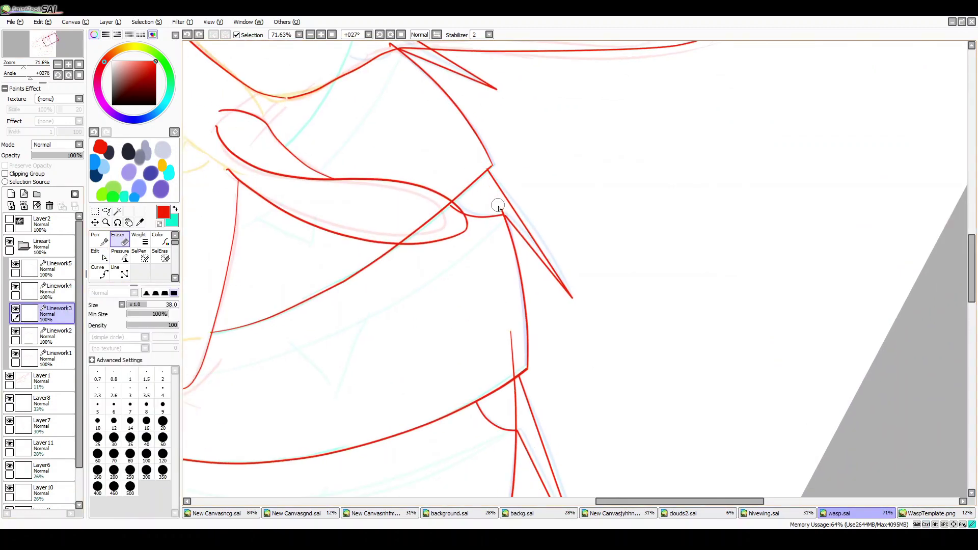
scroll(505, 326, down, 8)
ctrl+click(369, 397)
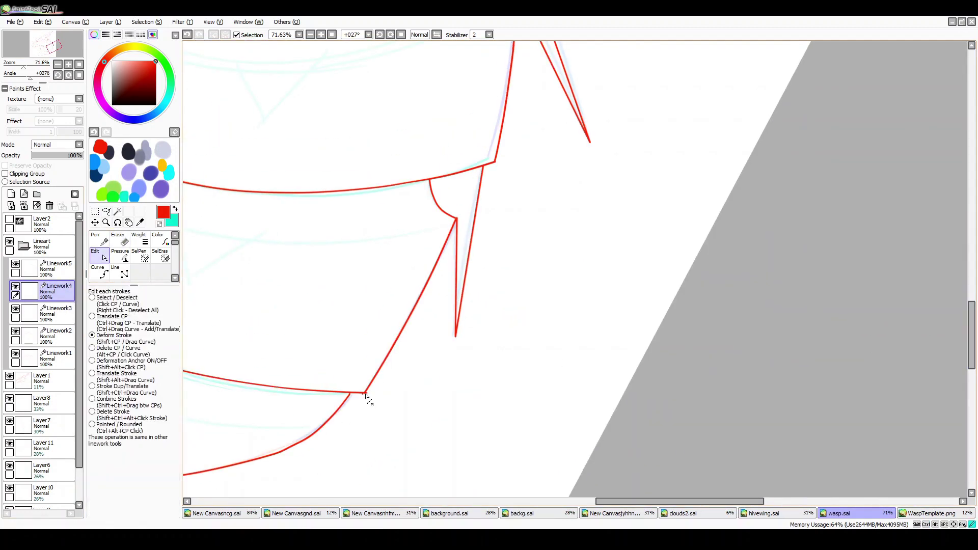
Bend the straight edges of the neck spikes on Linework5 into slight curves that follow the sketch
click(48, 45)
click(49, 45)
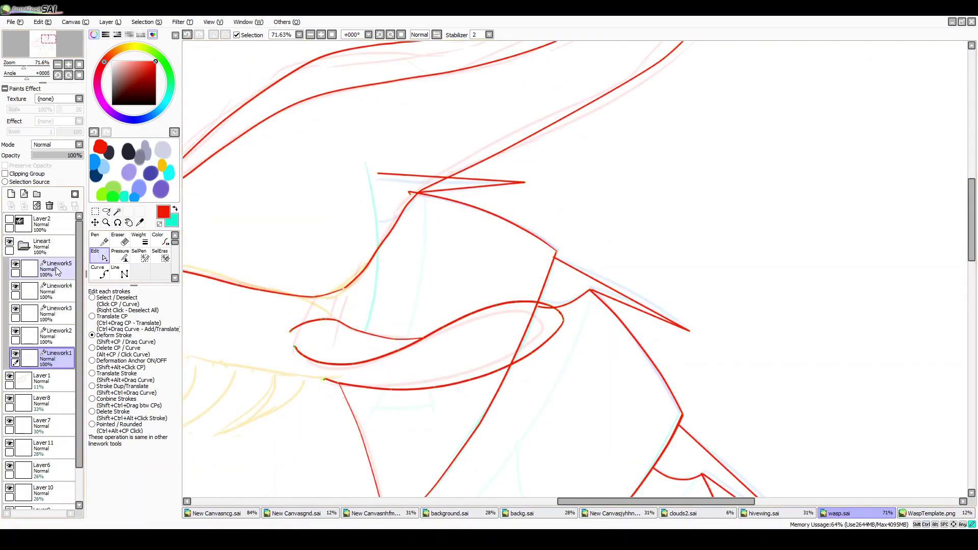
key(ctrl+z)
click(446, 177)
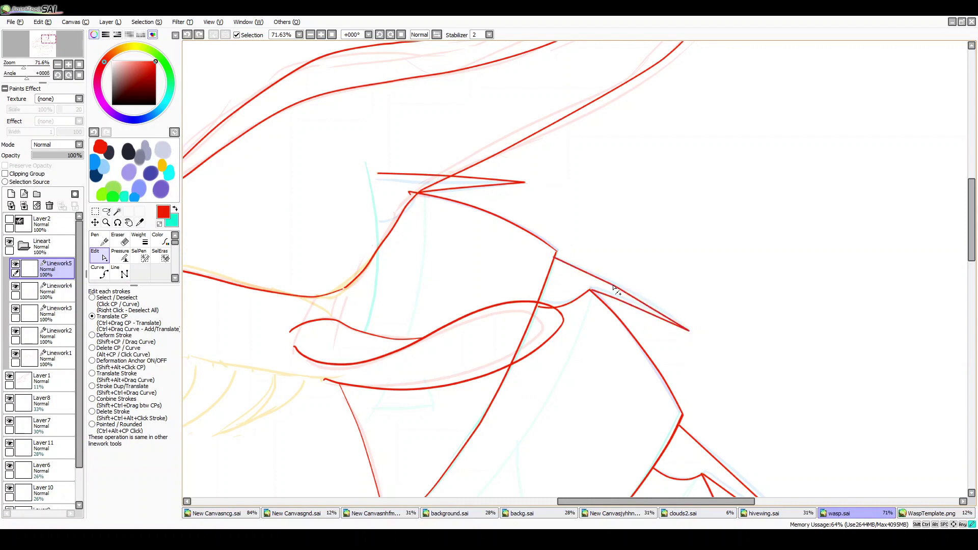
scroll(639, 316, down, 6)
scroll(818, 306, left, 4)
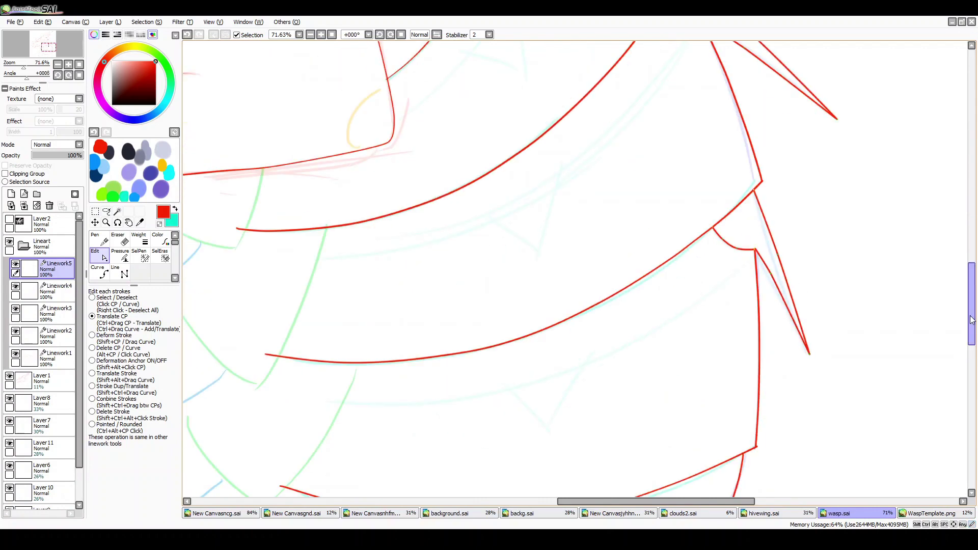
Add a sixth linework layer and block in the pointed throat plates with size 5 straight lines over the green sketch
click(24, 193)
click(125, 274)
click(461, 328)
click(479, 266)
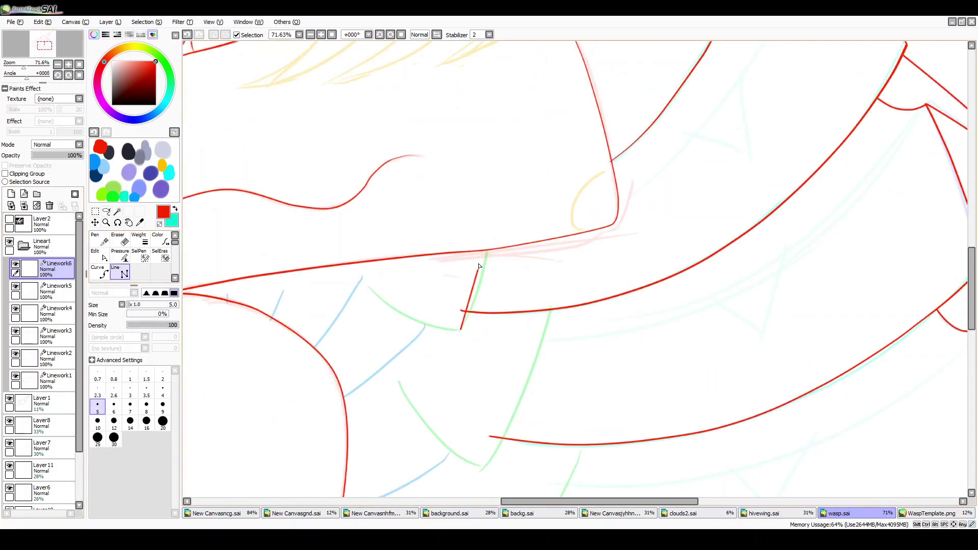
scroll(640, 204, down, 4)
scroll(462, 266, up, 3)
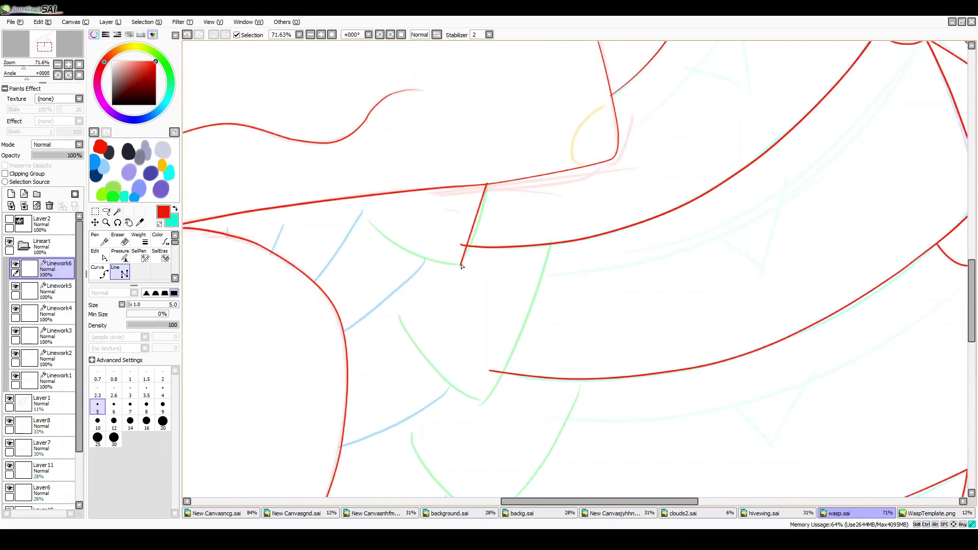
scroll(960, 302, down, 3)
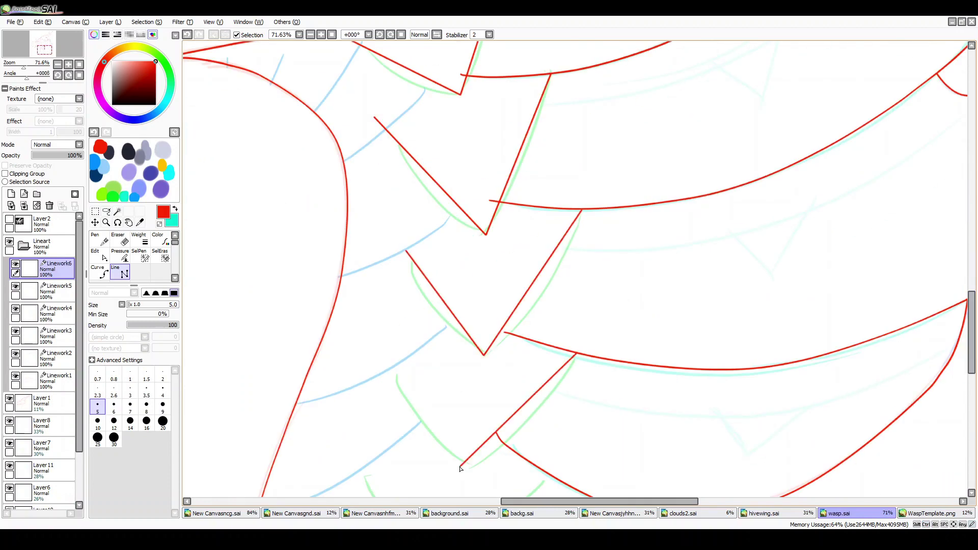
scroll(546, 284, down, 2)
Bend the straight sides of the throat plates on Linework6 into curves matching the green sketch
ctrl+drag(401, 325, 391, 338)
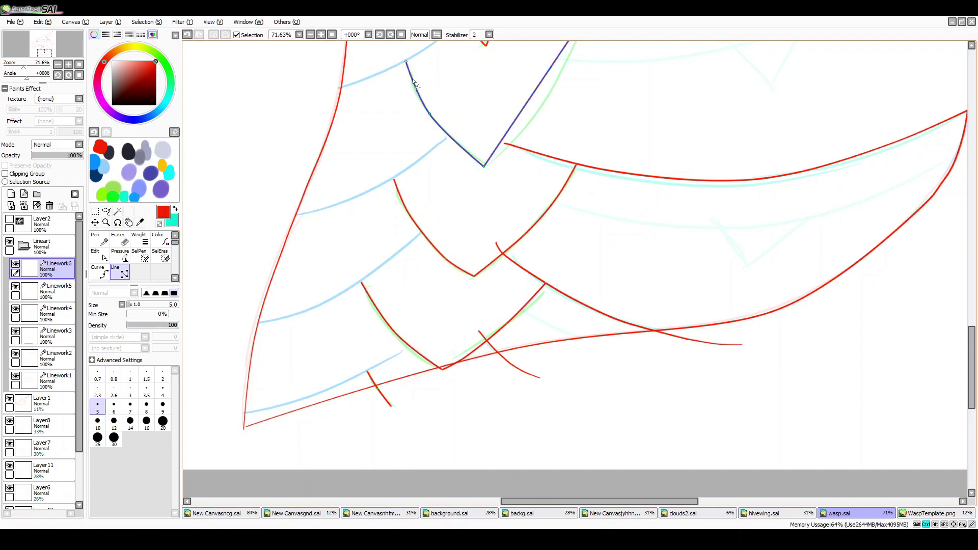
scroll(509, 255, up, 4)
ctrl+click(527, 128)
scroll(482, 211, up, 4)
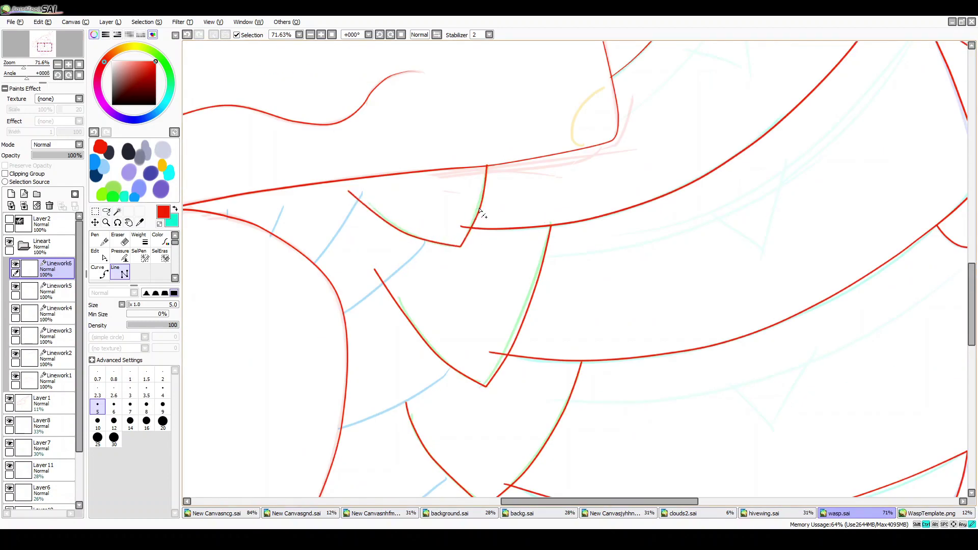
Add a seventh linework layer and draw the throat's inner cross lines over the blue sketch with the size 7 pen
drag(23, 67, 21, 66)
click(24, 193)
click(100, 239)
drag(301, 200, 298, 258)
drag(353, 193, 325, 272)
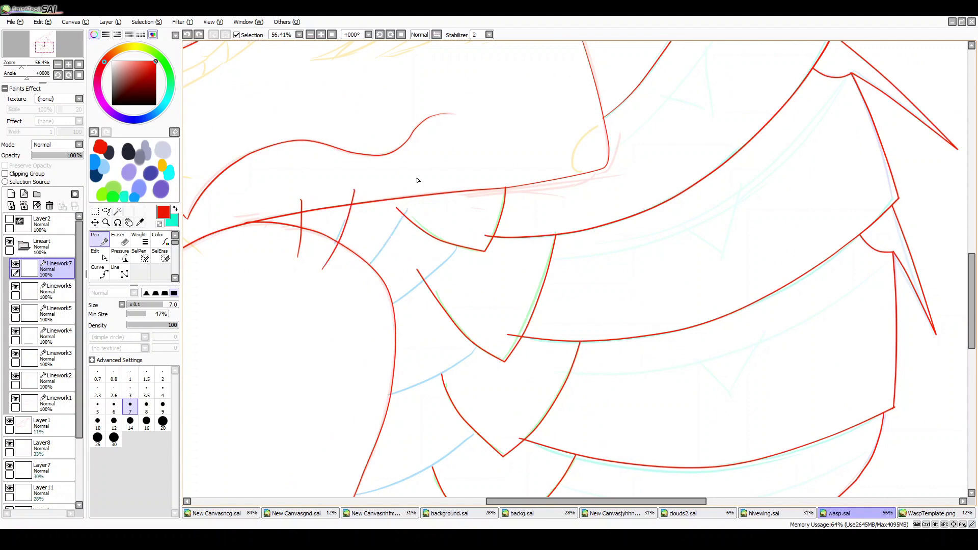
drag(485, 336, 360, 290)
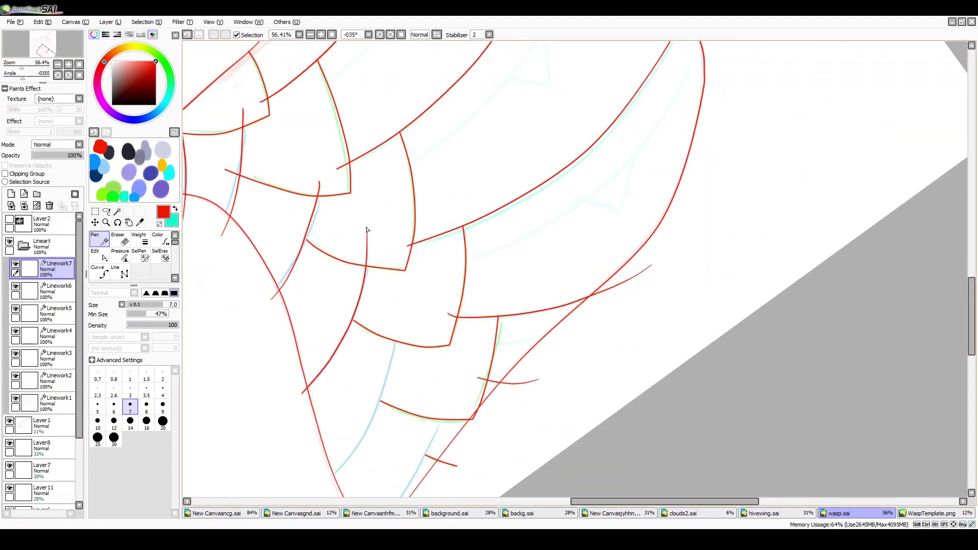
Complete the throat's lower cross lines with size 5 straight lines on Linework7 and bend them to the blue sketch
key(Return)
click(124, 274)
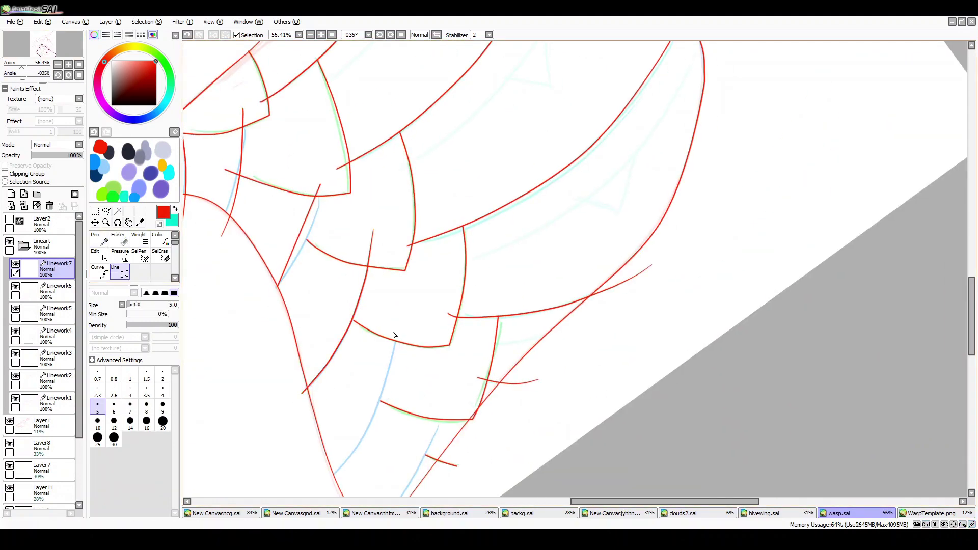
scroll(390, 275, down, 3)
mouse_move(336, 474)
mouse_down()
mouse_move(395, 341)
mouse_move(423, 323)
mouse_up()
drag(354, 300, 366, 301)
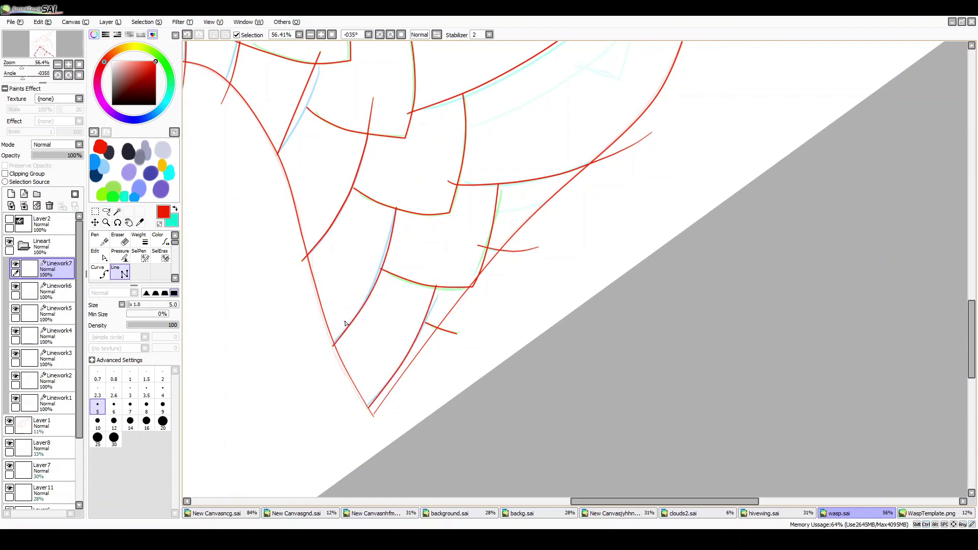
key(e)
scroll(300, 122, down, 4)
scroll(379, 202, up, 4)
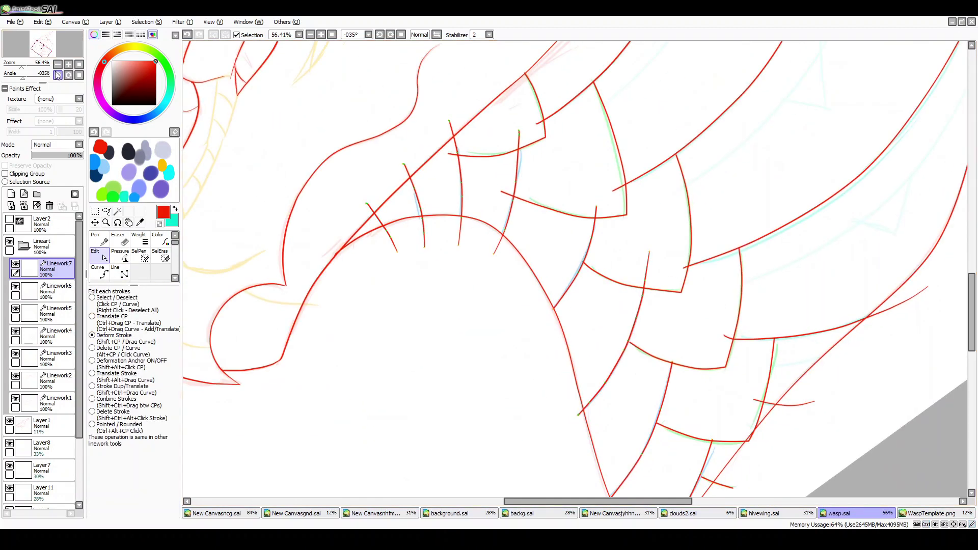
Erase the overshooting ends of the throat cross lines on Linework7 and of the lowest plate on Linework6
scroll(631, 92, up, 4)
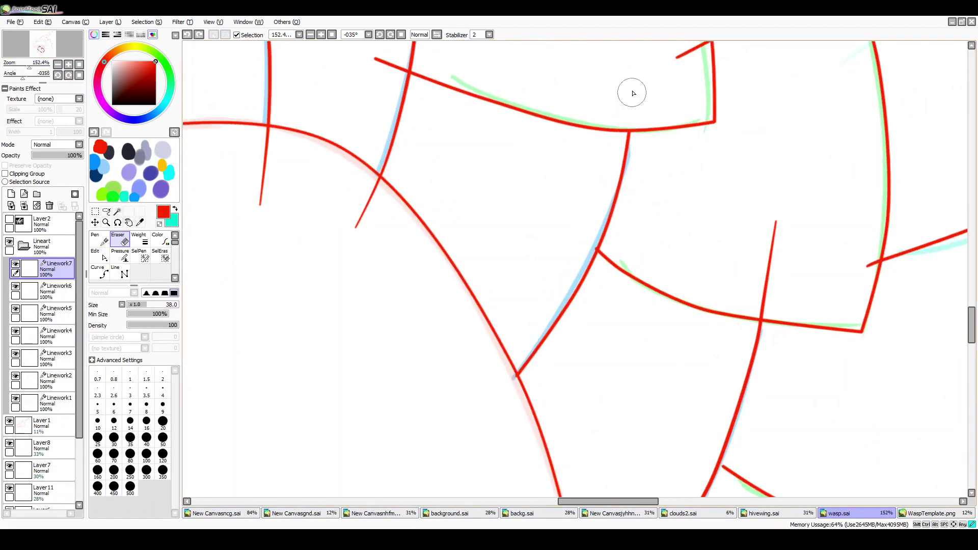
scroll(245, 253, up, 1)
ctrl+click(244, 253)
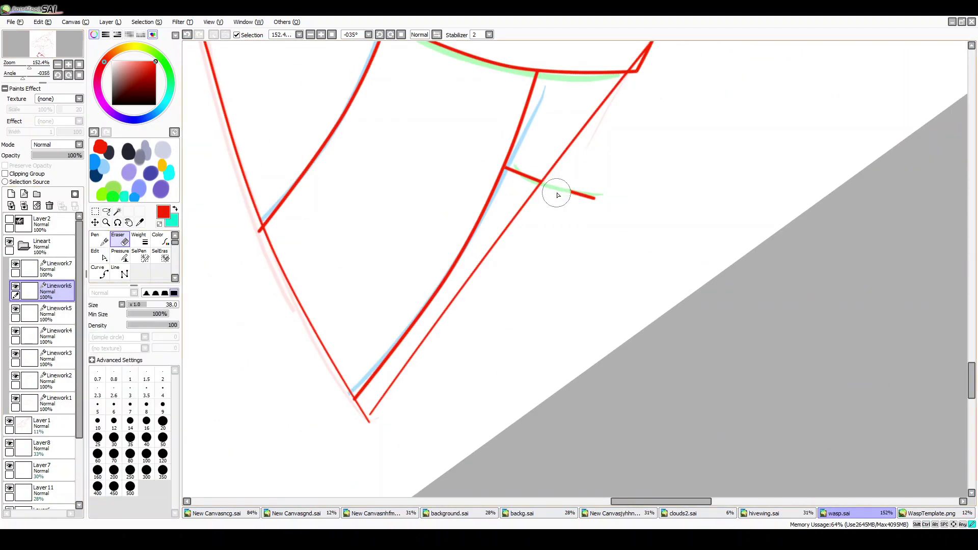
drag(556, 192, 596, 200)
ctrl+click(249, 234)
mouse_move(249, 234)
mouse_down()
mouse_move(419, 298)
mouse_move(269, 242)
mouse_up()
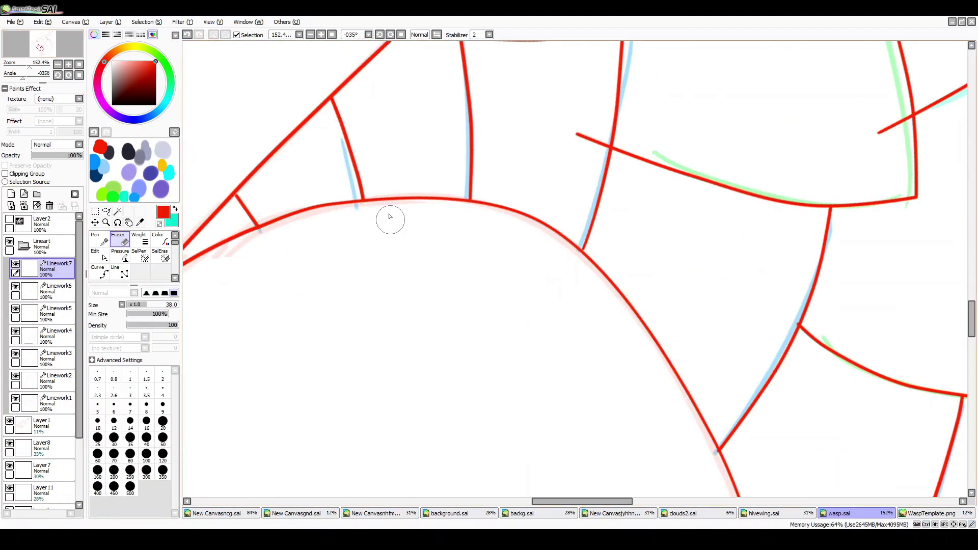
Group the sketch layers into a folder named sketch and hide it
scroll(390, 219, down, 3)
ctrl+click(407, 110)
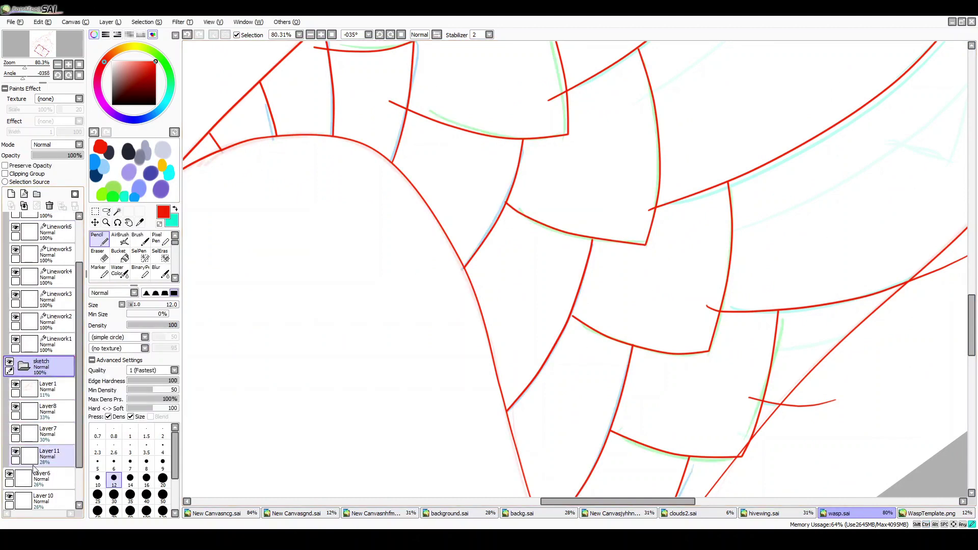
click(50, 386)
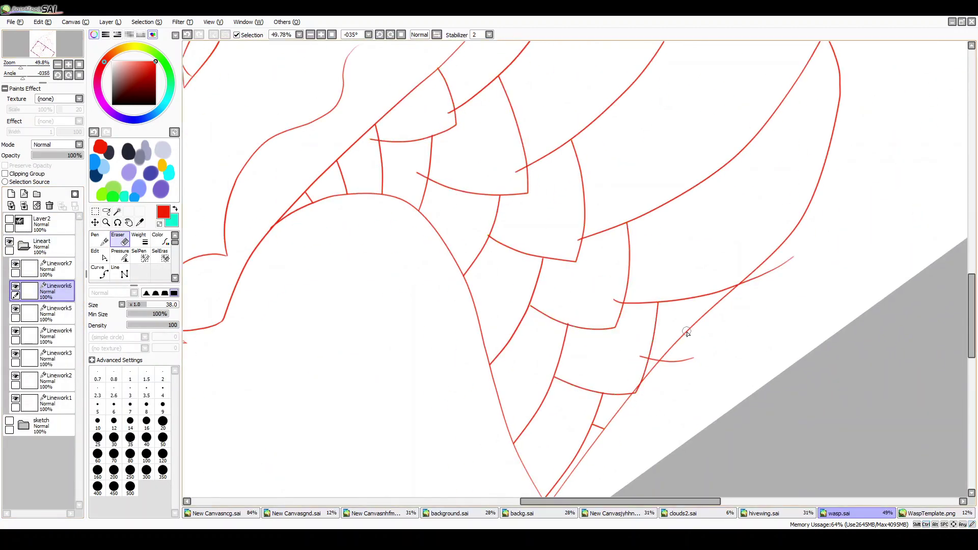
Trim the overlapping ends of the throat plates on Linework6 and of the neck band lines on Linework4
scroll(509, 221, up, 3)
click(43, 49)
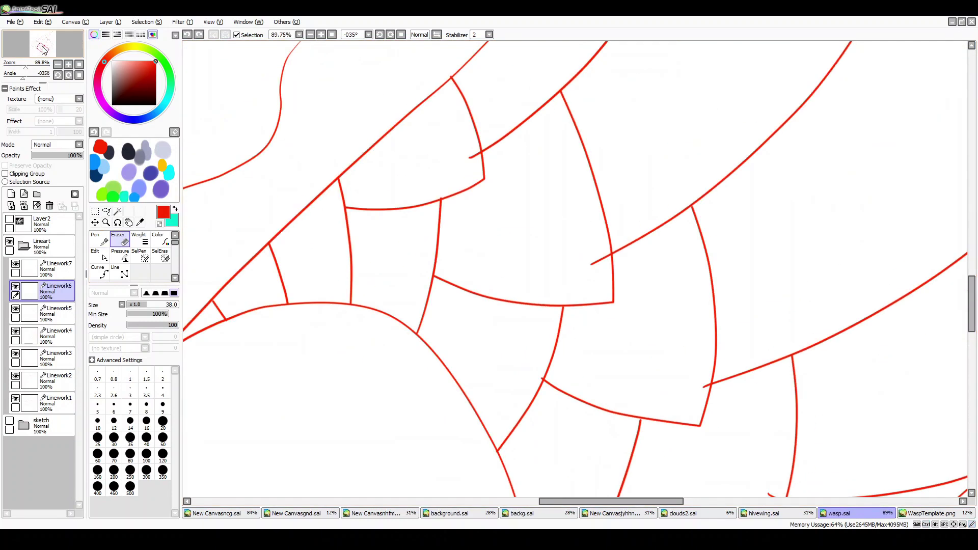
drag(42, 48, 46, 52)
drag(511, 349, 504, 348)
drag(499, 405, 509, 397)
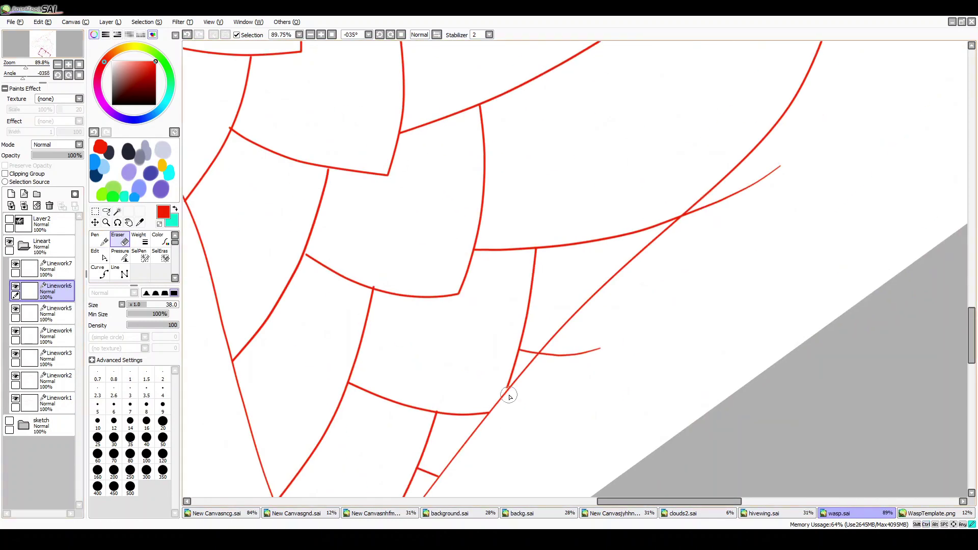
ctrl+click(564, 362)
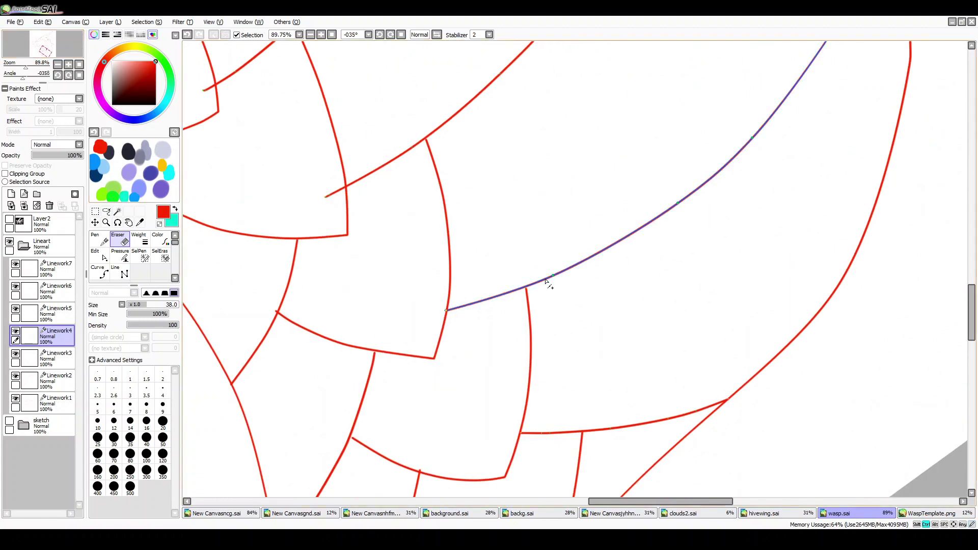
scroll(421, 149, down, 5)
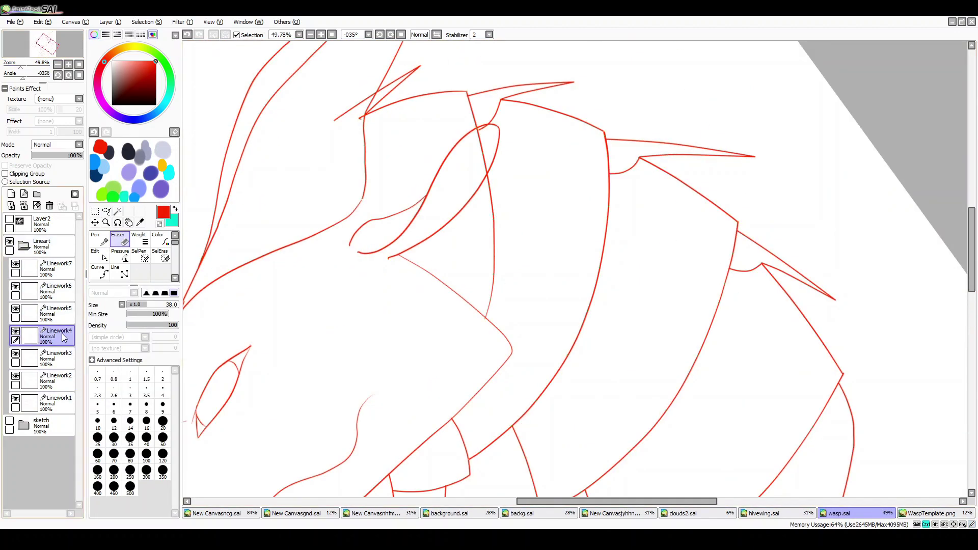
Adjust the pressure of the line points on the neck bands in Linework4 and the back outline in Linework3
key(p)
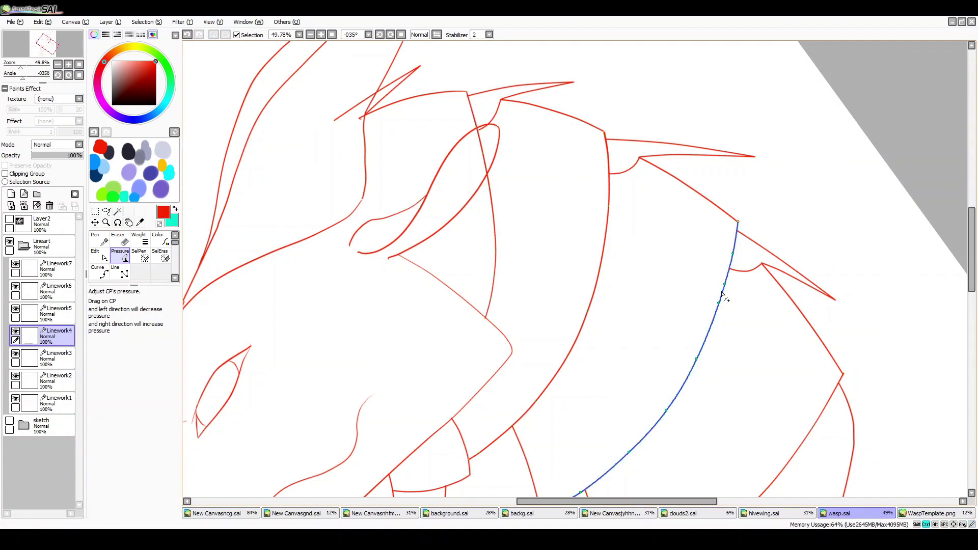
scroll(415, 207, down, 3)
ctrl+shift+click(856, 216)
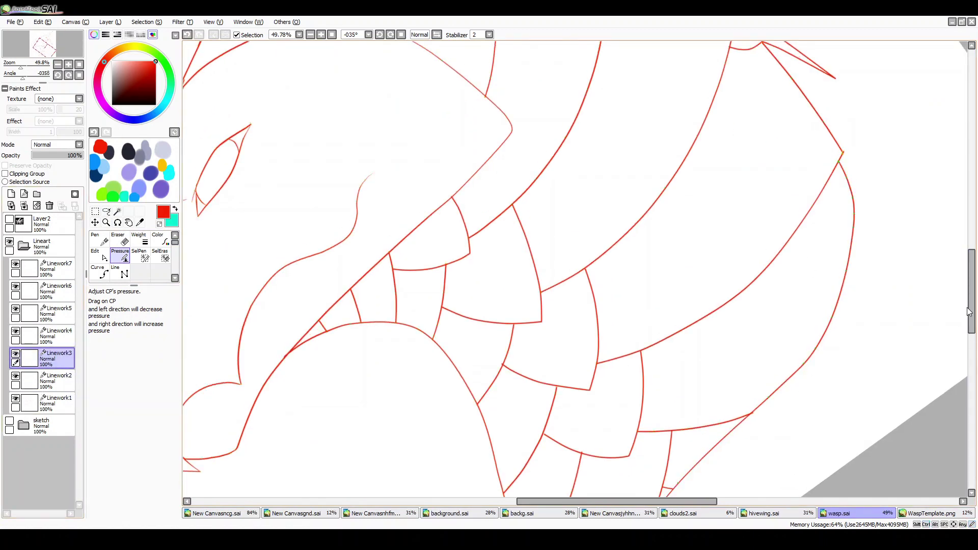
scroll(764, 323, down, 3)
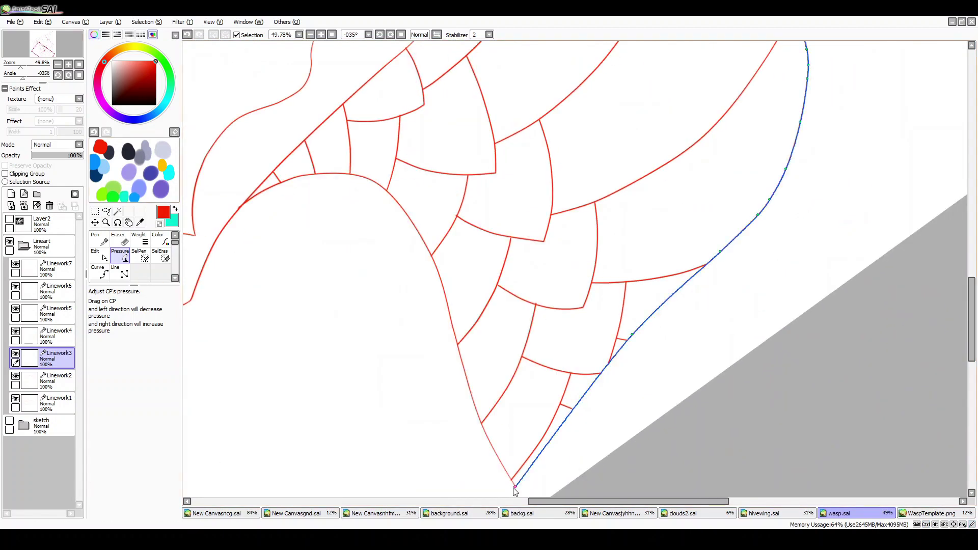
Erase the overlapping lines at the top head spike's base, the neighbouring back corner and the neck band inside the ear
click(79, 75)
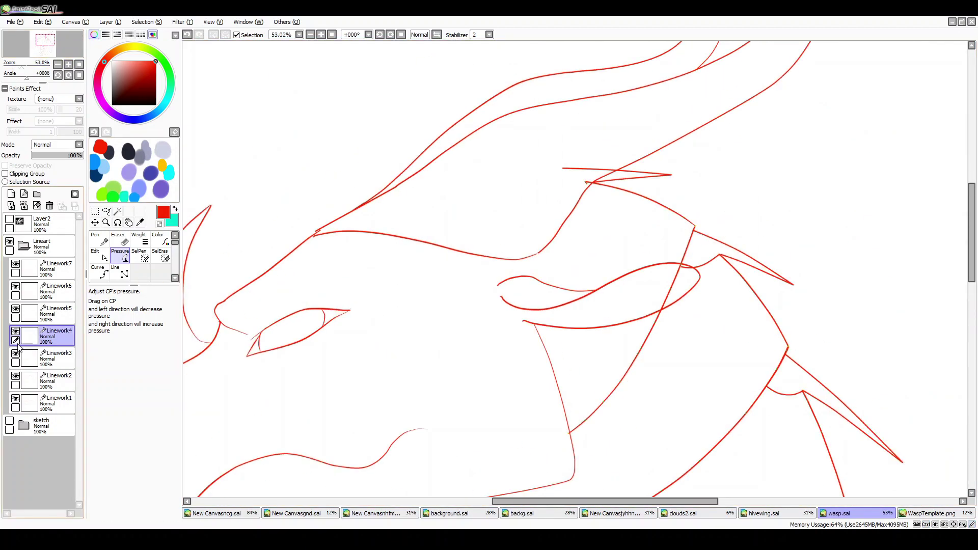
click(56, 310)
click(99, 239)
key(e)
drag(562, 168, 613, 170)
click(31, 357)
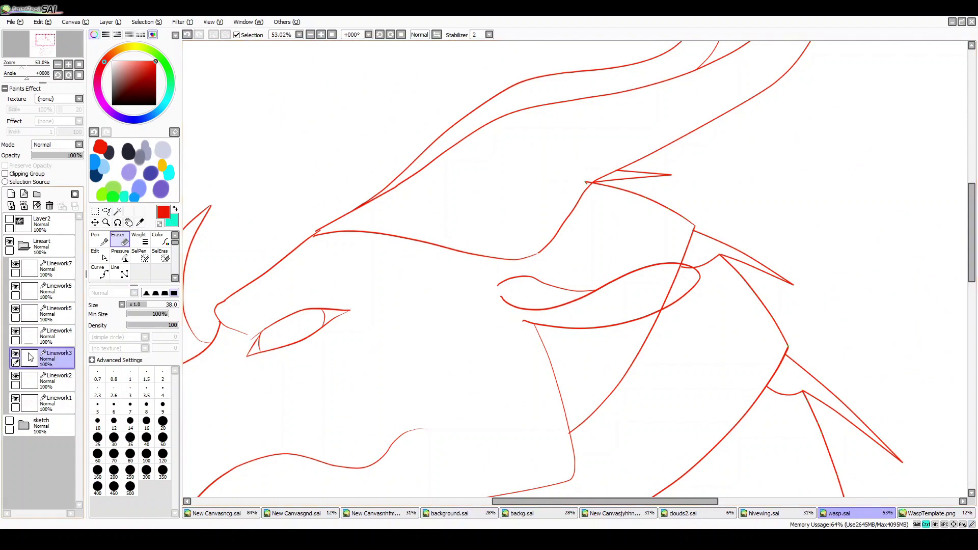
scroll(185, 116, down, 1)
click(48, 328)
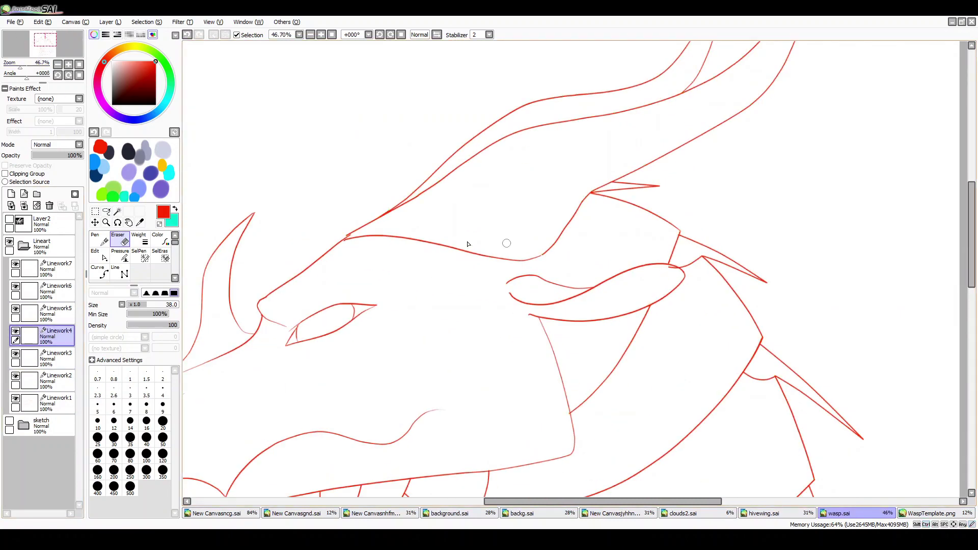
click(56, 312)
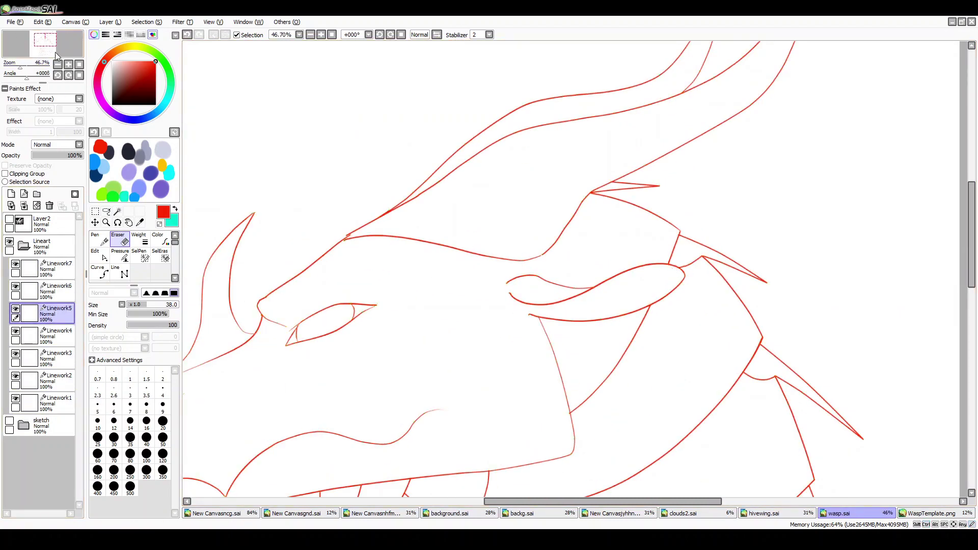
Show the sketch folder with only the yellow face sketch on Layer3 visible and lower that layer's opacity
drag(56, 55, 54, 57)
click(9, 420)
click(24, 426)
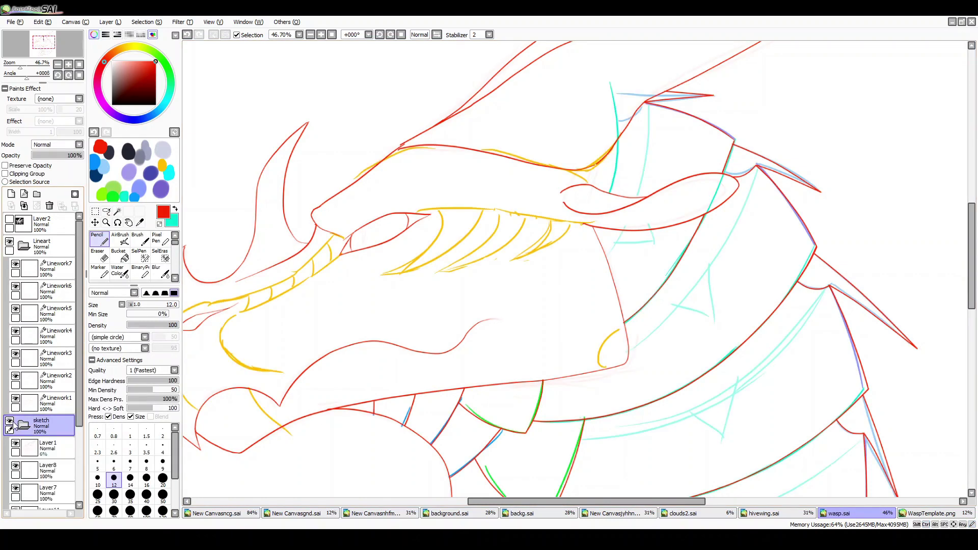
scroll(41, 356, down, 3)
click(30, 430)
click(15, 404)
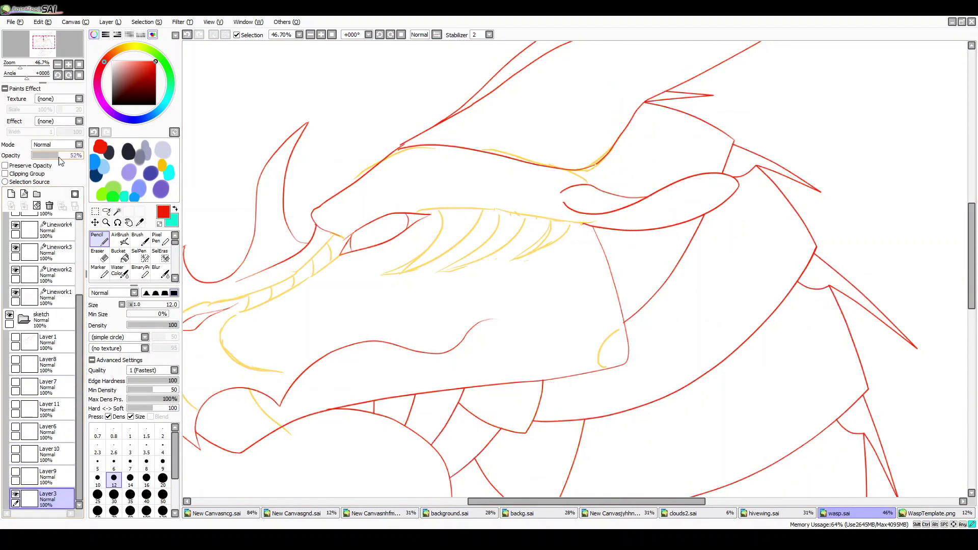
scroll(41, 356, up, 2)
Add a linework layer above Linework1 and trace the snout strip and mouth plate outlines with size 4 curves
click(56, 326)
scroll(272, 311, up, 2)
click(99, 274)
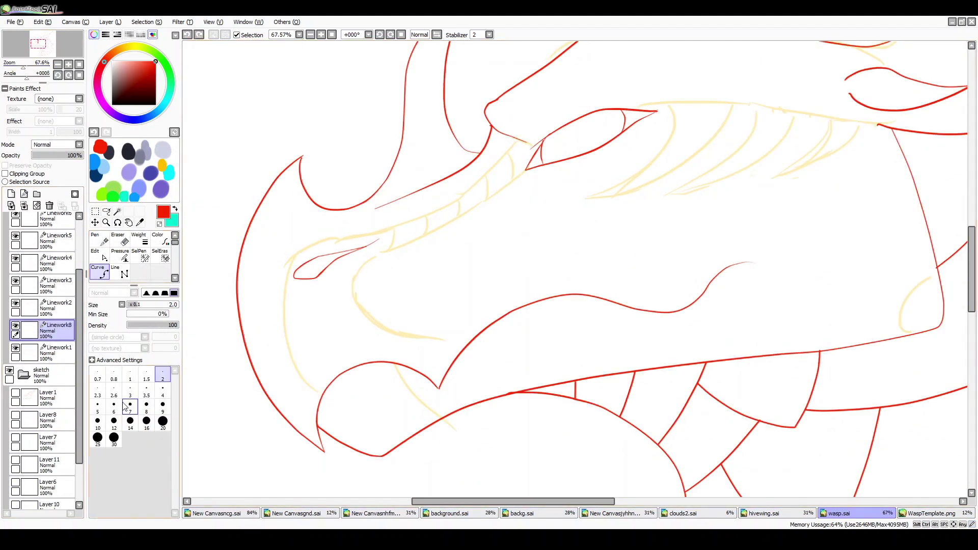
click(373, 257)
key(Return)
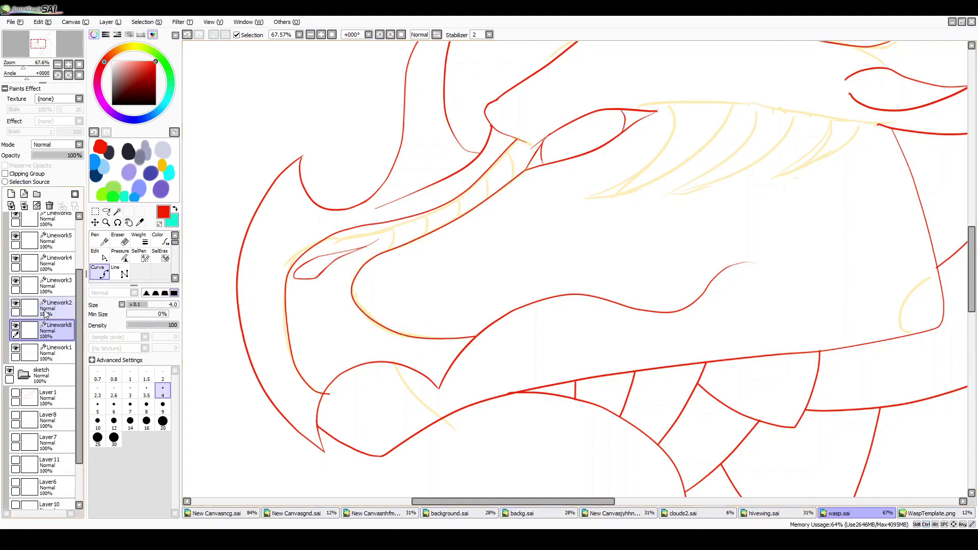
key(ctrl+z)
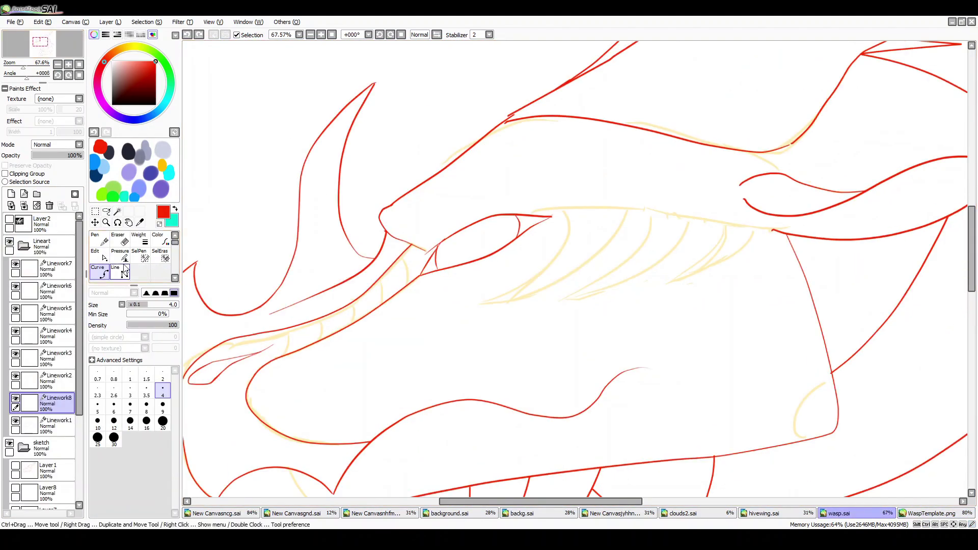
Join the rear end of the brow line to the ear's front edge with a short curve on Linework1
click(99, 240)
ctrl+click(759, 159)
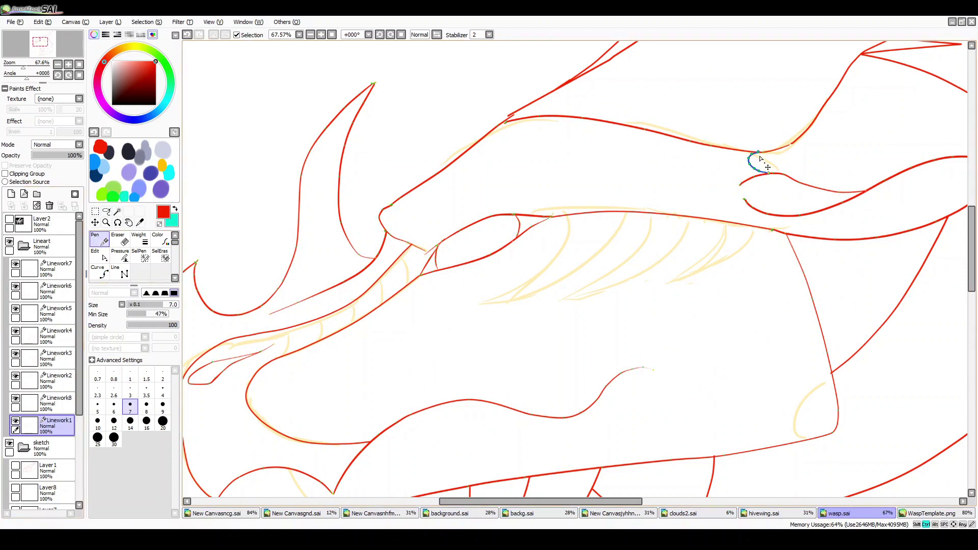
Draw the pointed cheek stripes below the eye line on Linework8 with size 5 lines and bend them to follow the yellow sketch
click(56, 402)
click(120, 274)
click(565, 216)
click(482, 304)
double_click(626, 212)
click(648, 211)
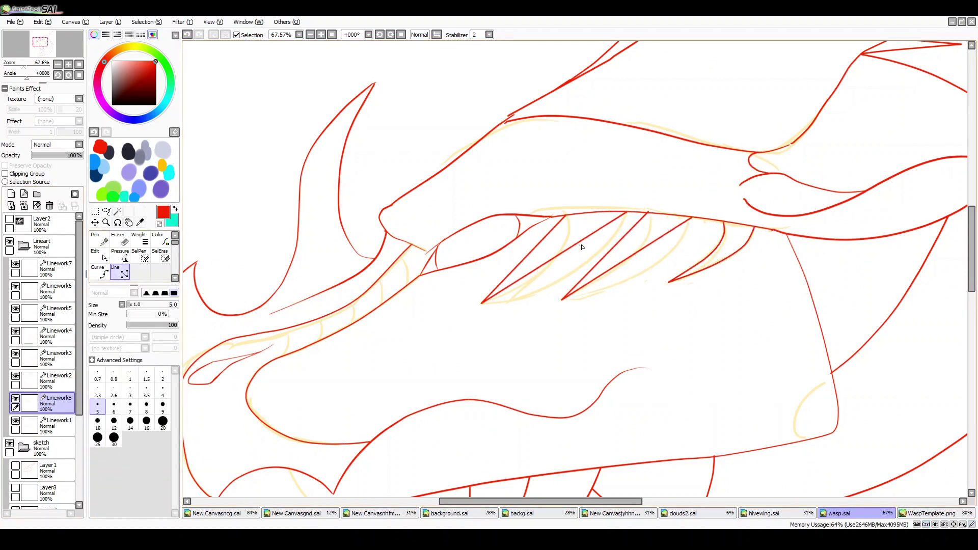
scroll(582, 247, up, 5)
mouse_move(764, 153)
mouse_down()
mouse_move(771, 124)
mouse_move(780, 131)
mouse_move(777, 183)
mouse_up()
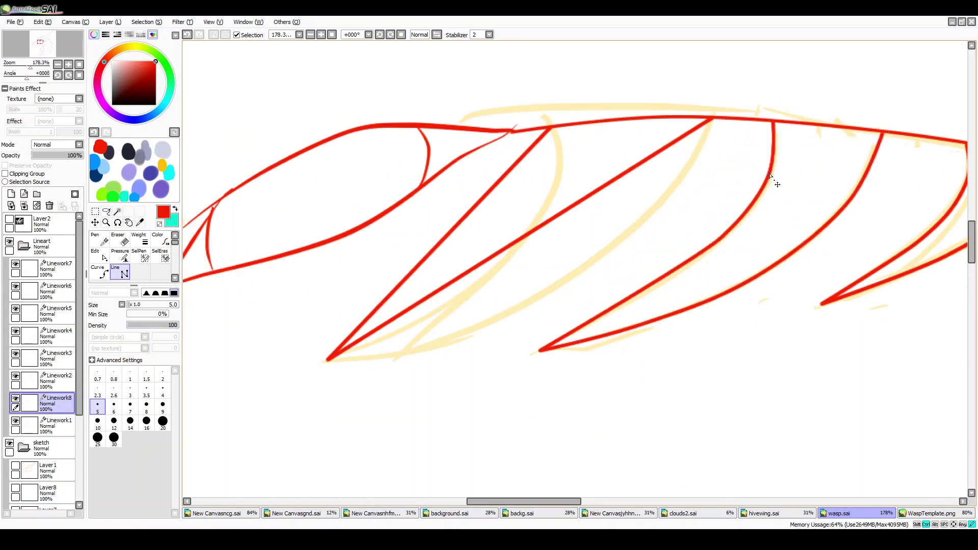
drag(454, 327, 559, 148)
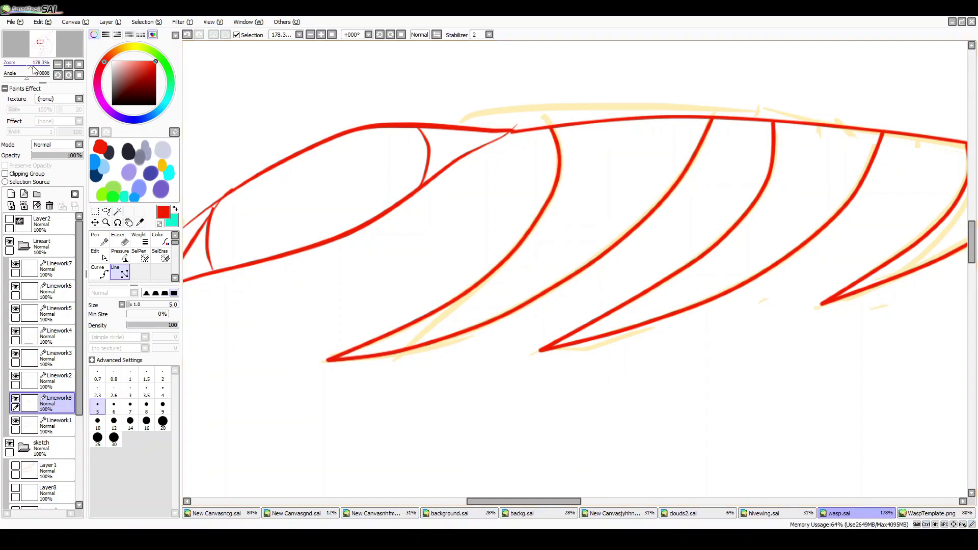
Trace the rounded marking at the rear corner of the jaw with a size 4 curve on Linework8
drag(34, 70, 31, 70)
scroll(463, 291, down, 2)
drag(600, 419, 462, 291)
key(n)
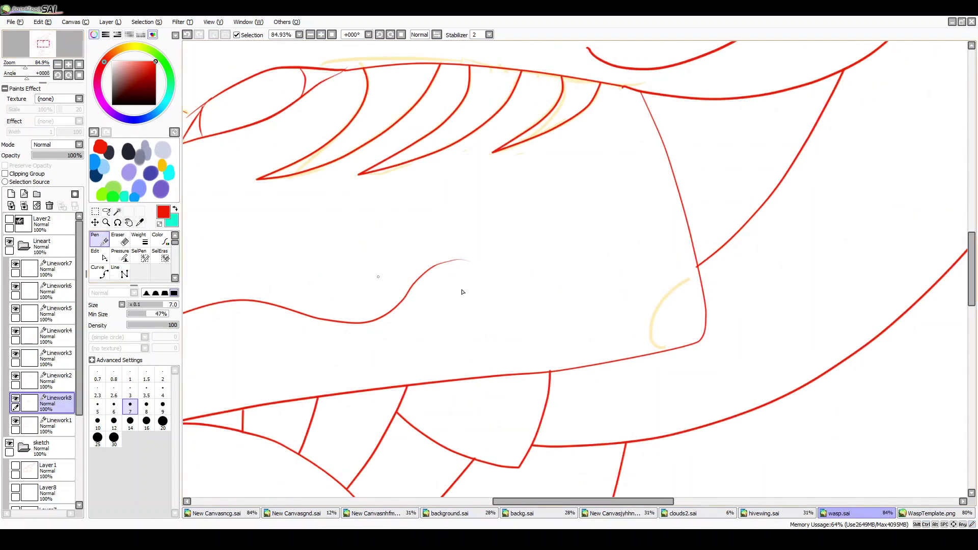
key(c)
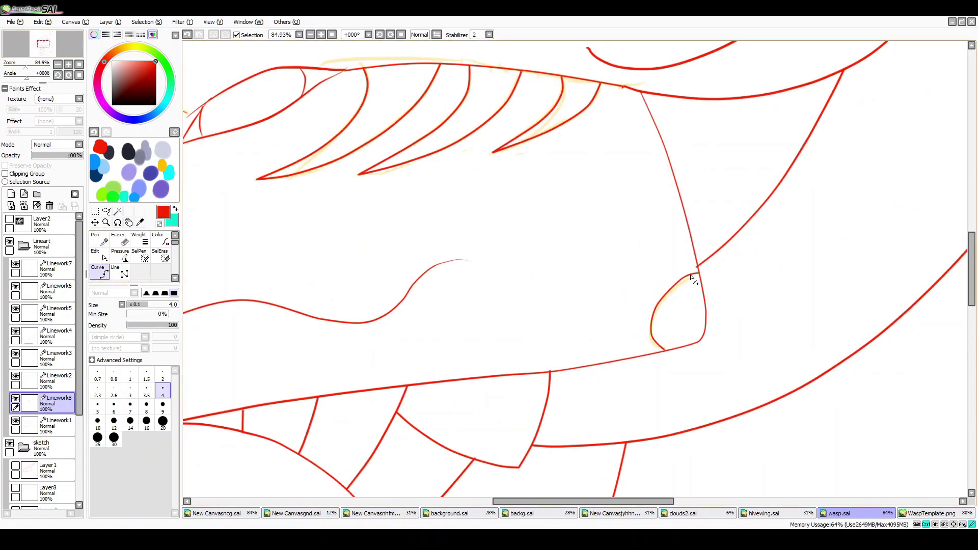
Add a linework layer above Linework1 and draw size 4 curved cross lines dividing the snout strip into segments
scroll(458, 254, down, 2)
click(56, 425)
scroll(383, 195, up, 4)
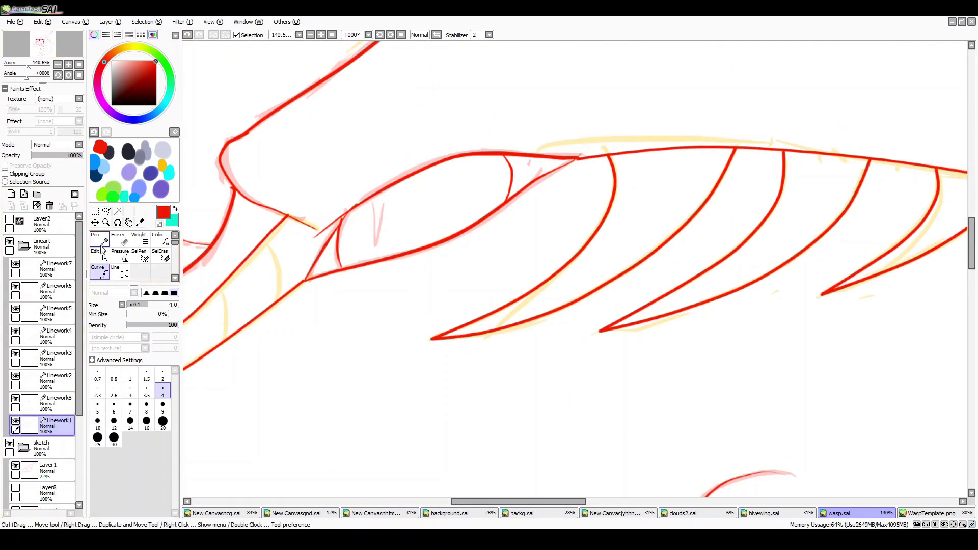
key(ctrl+z)
scroll(383, 195, down, 3)
scroll(383, 255, up, 2)
key(ctrl+shift+n)
scroll(381, 419, up, 3)
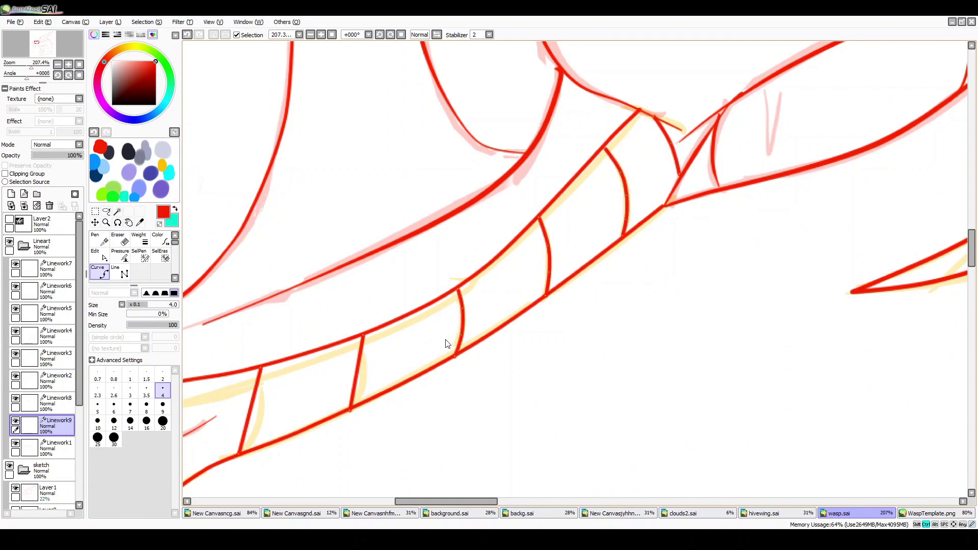
scroll(248, 400, down, 4)
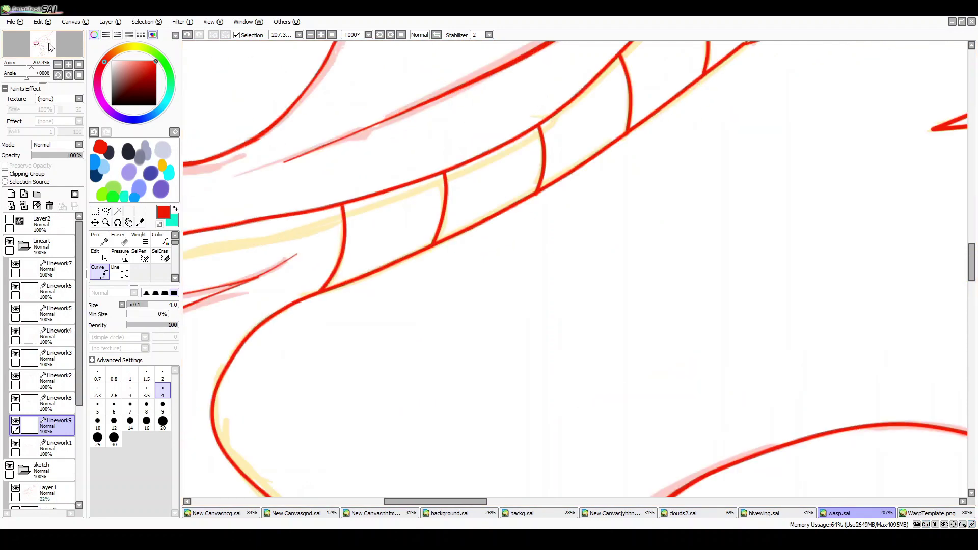
Adjust the point pressure of the nostril, eye and snout ridge lines on Linework1, with the sketch folder hidden
ctrl+click(344, 232)
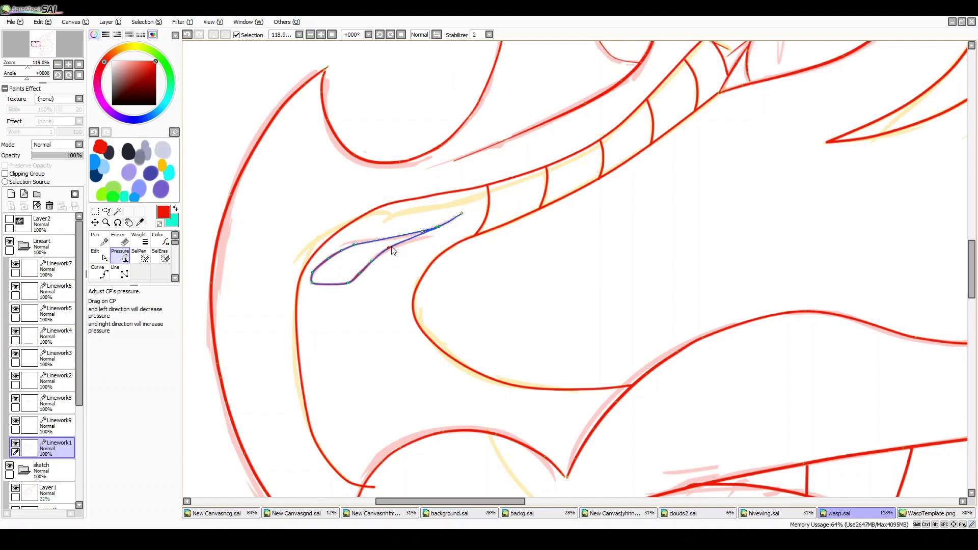
drag(685, 45, 451, 269)
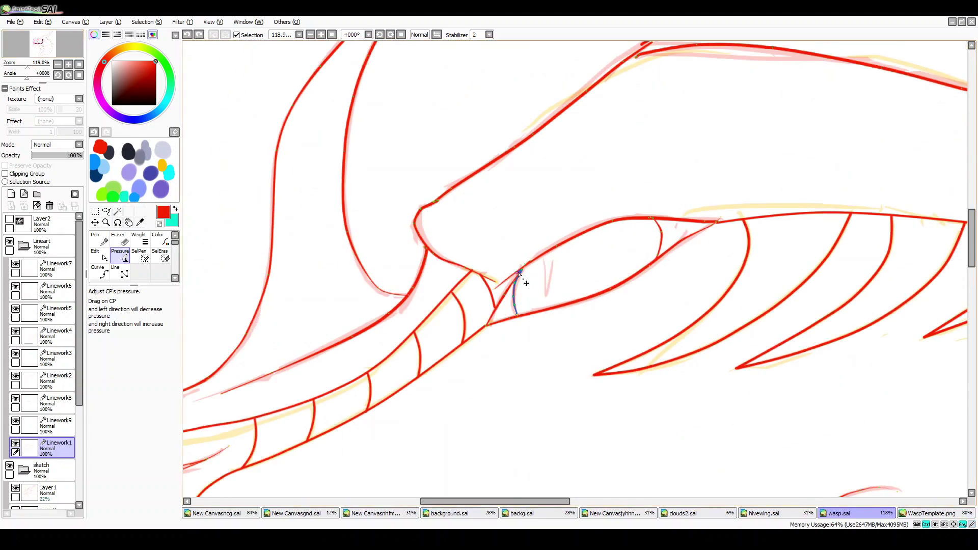
scroll(519, 275, down, 3)
click(10, 465)
scroll(778, 193, up, 4)
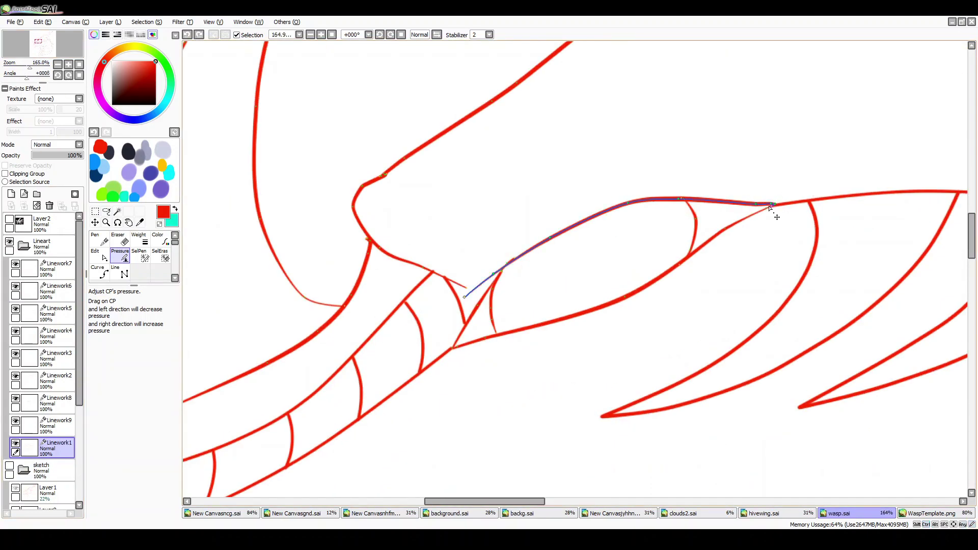
scroll(770, 205, down, 4)
scroll(603, 151, up, 2)
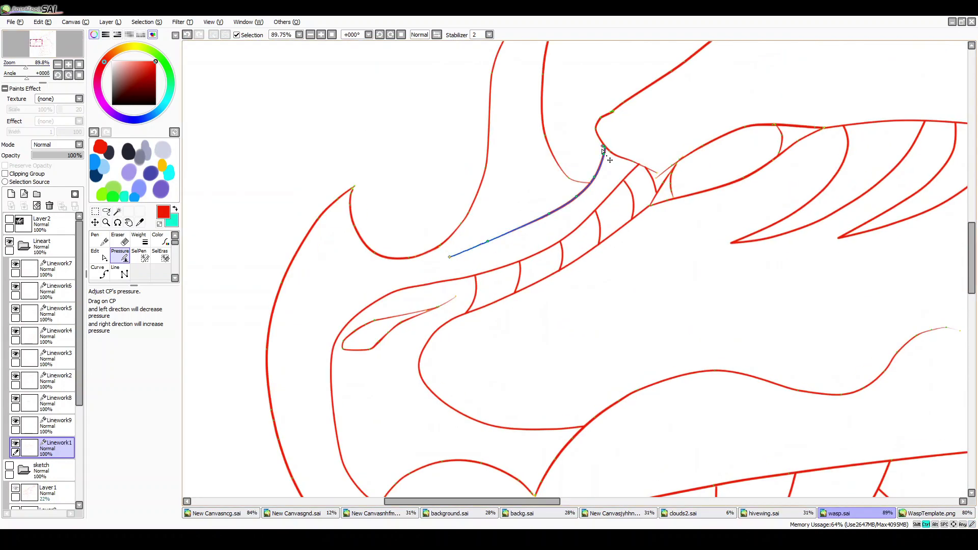
key(e)
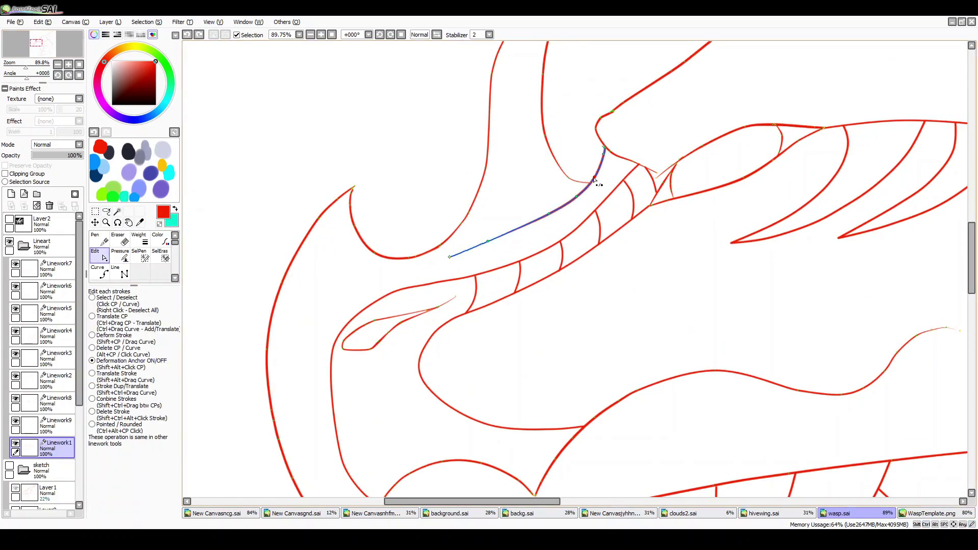
scroll(285, 203, down, 2)
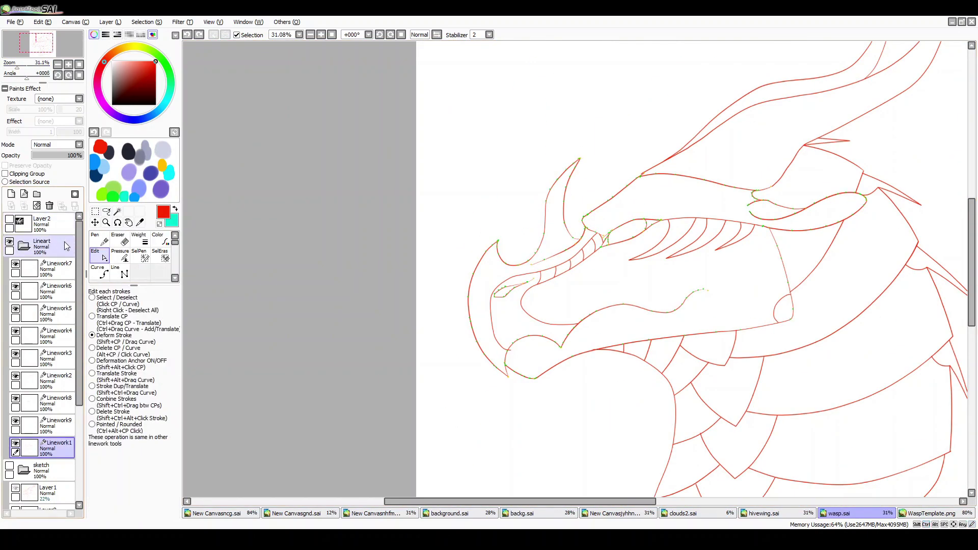
Clean up the large horn's base line on Linework2 so it meets the forehead outline without overlapping ends
scroll(279, 136, up, 5)
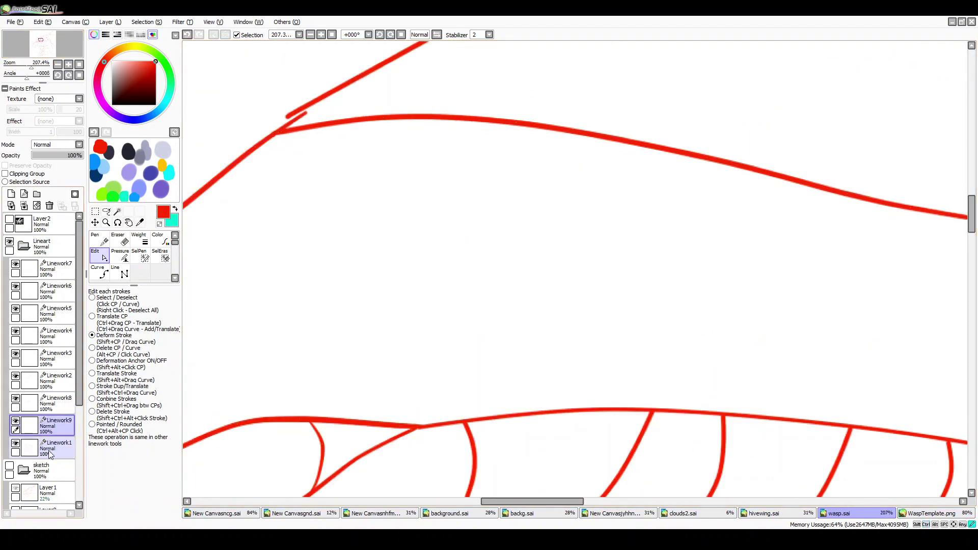
click(56, 379)
scroll(535, 229, up, 1)
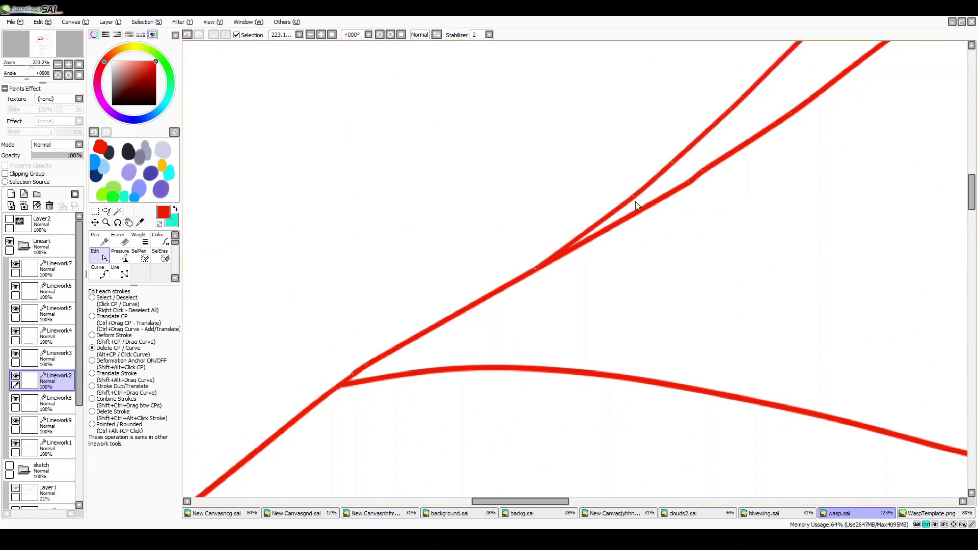
scroll(635, 205, down, 8)
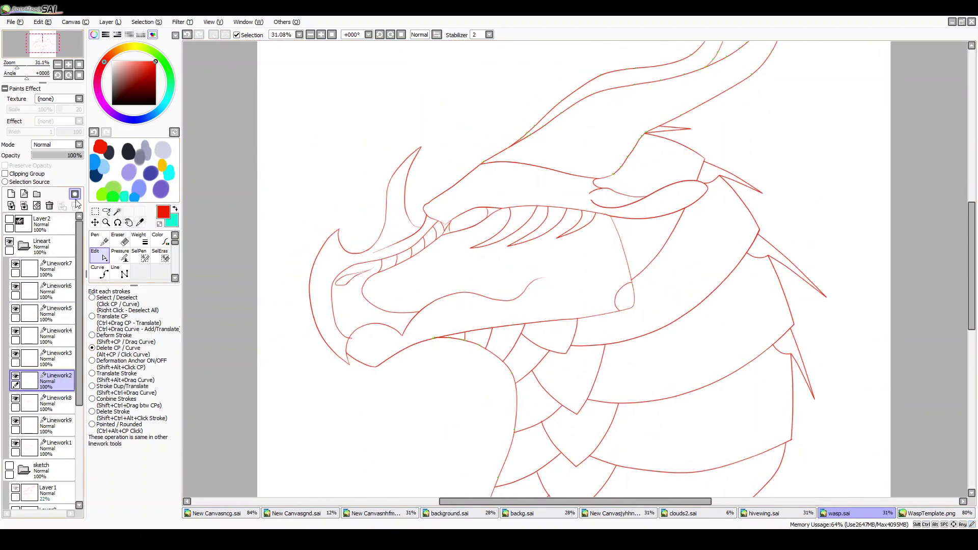
Trim the lower end of the beak plate outline on Linework8 where it crosses the lower jaw tip
scroll(312, 258, up, 3)
ctrl+click(312, 258)
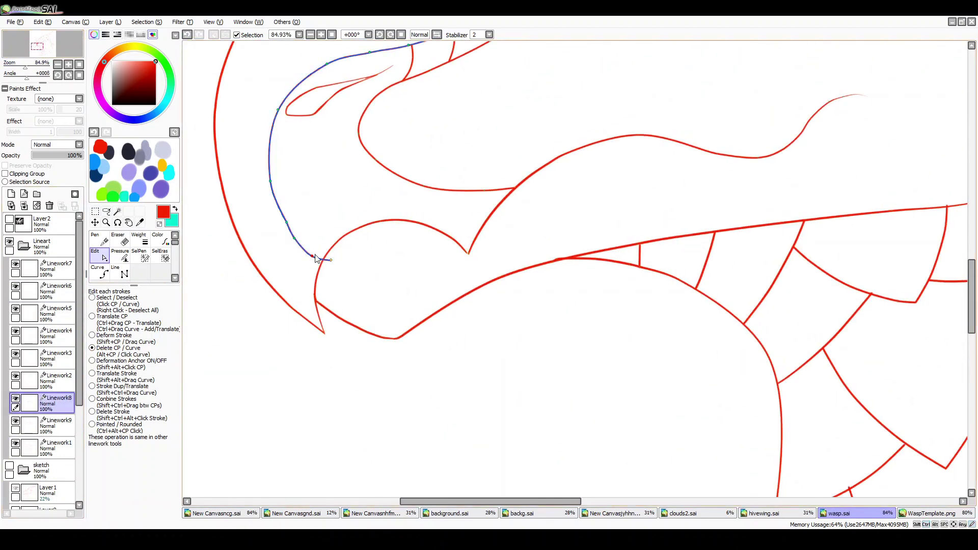
key(e)
scroll(367, 170, down, 5)
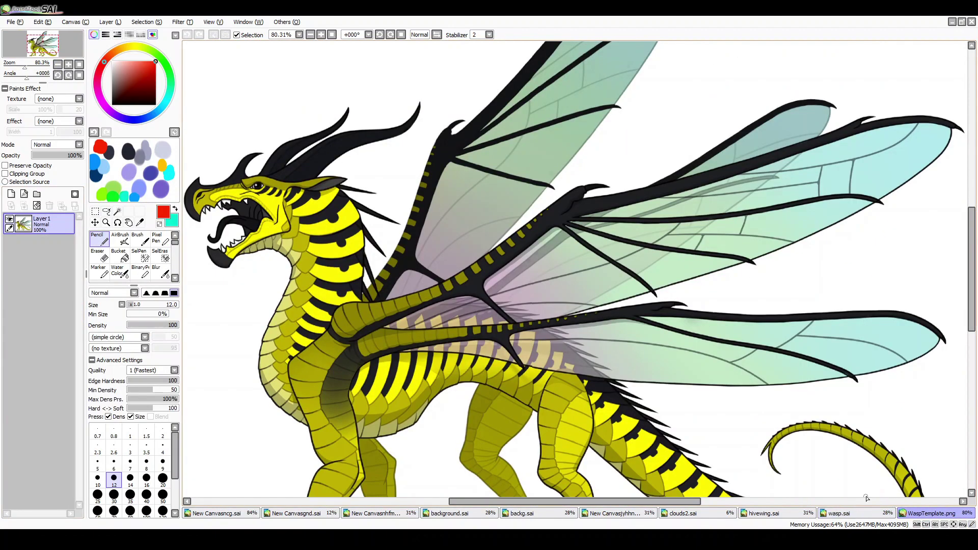
Trace the chin plate's dividing line across the lower jaw on Linework8 and trim its end at the jaw's underside
scroll(456, 317, up, 4)
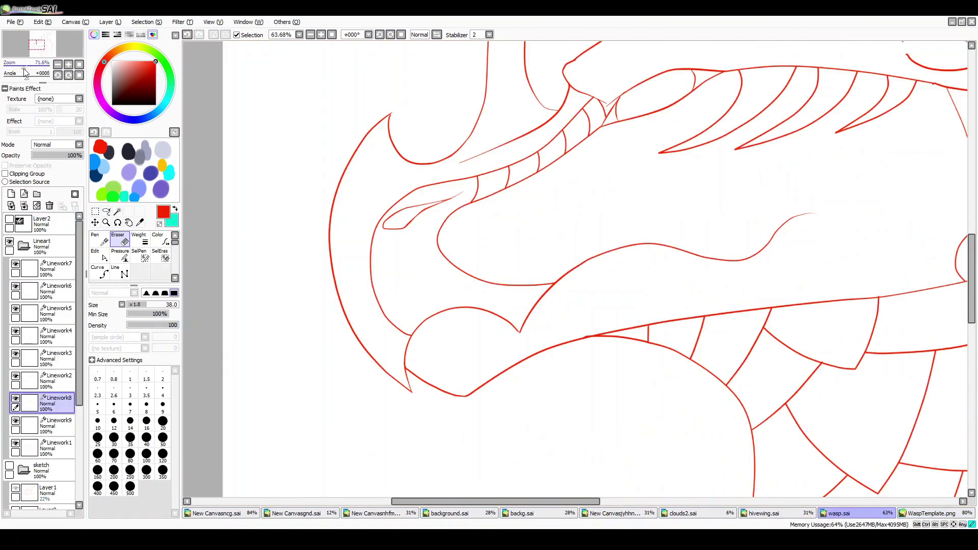
key(n)
drag(519, 391, 522, 393)
key(e)
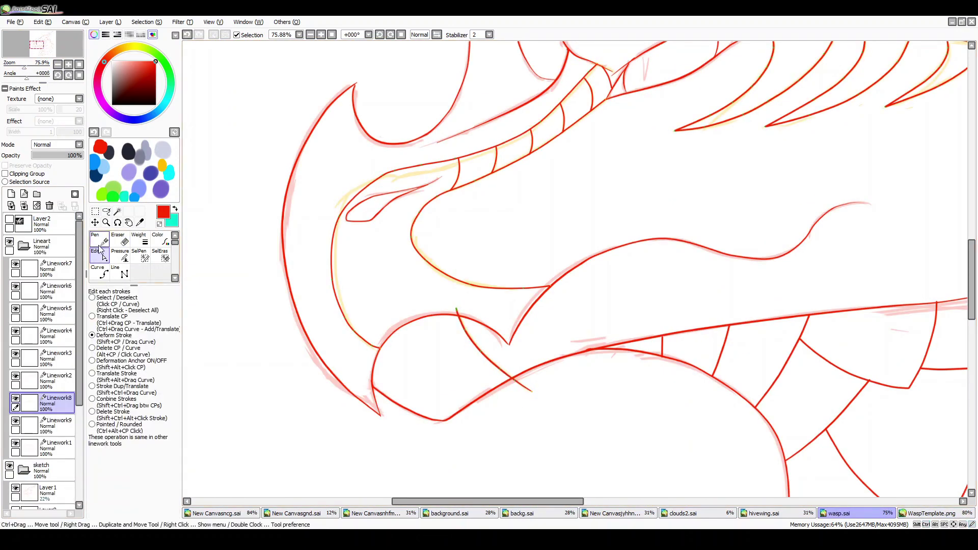
scroll(280, 346, up, 4)
scroll(270, 373, down, 4)
Adjust the pressure of the jaw outline's points around the rear jaw corner on Linework1
click(30, 447)
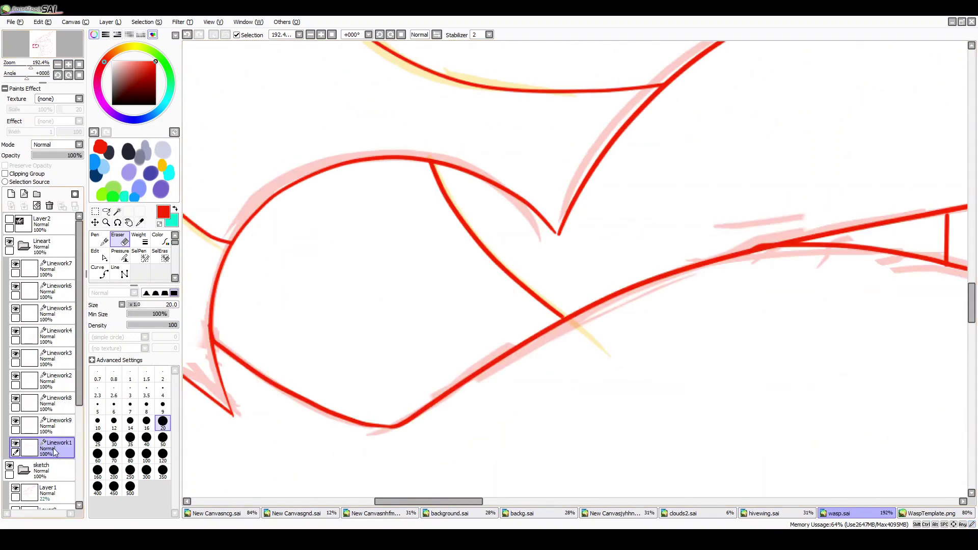
click(30, 380)
drag(28, 67, 24, 69)
click(29, 447)
scroll(739, 345, up, 2)
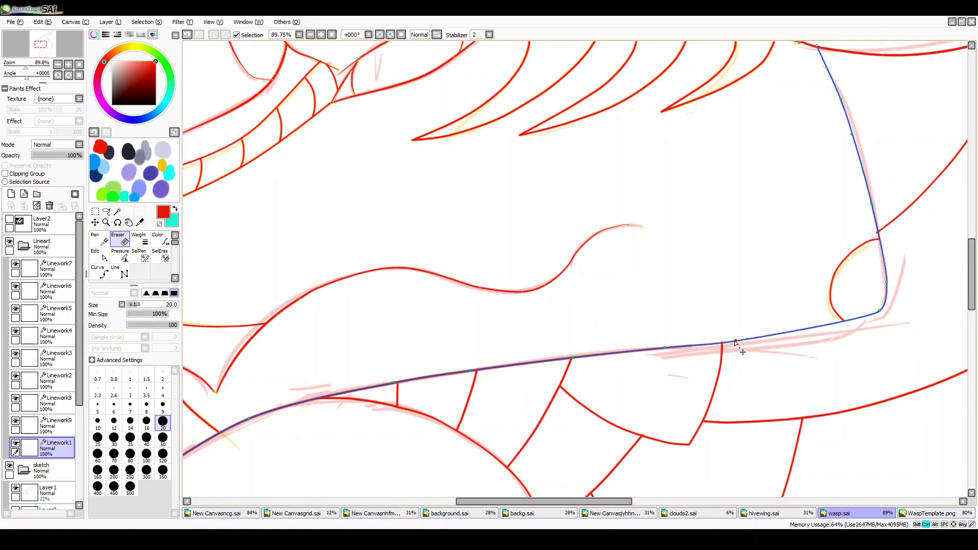
key(p)
drag(868, 333, 886, 287)
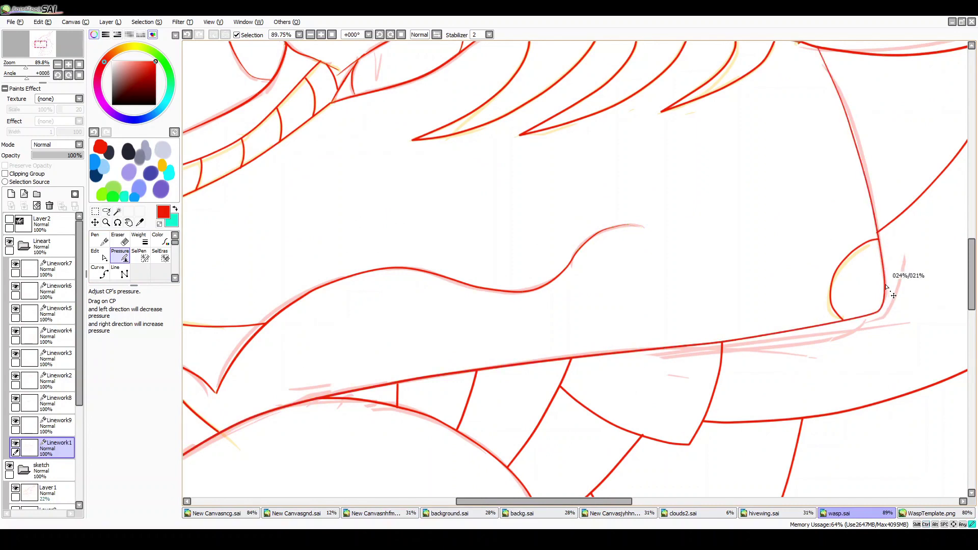
Hide the sketch folder and collapse it in the layer list
scroll(862, 146, down, 3)
click(9, 466)
click(23, 469)
Smooth the upper eyelid line's front end on Linework1 by editing its control points
scroll(259, 225, up, 4)
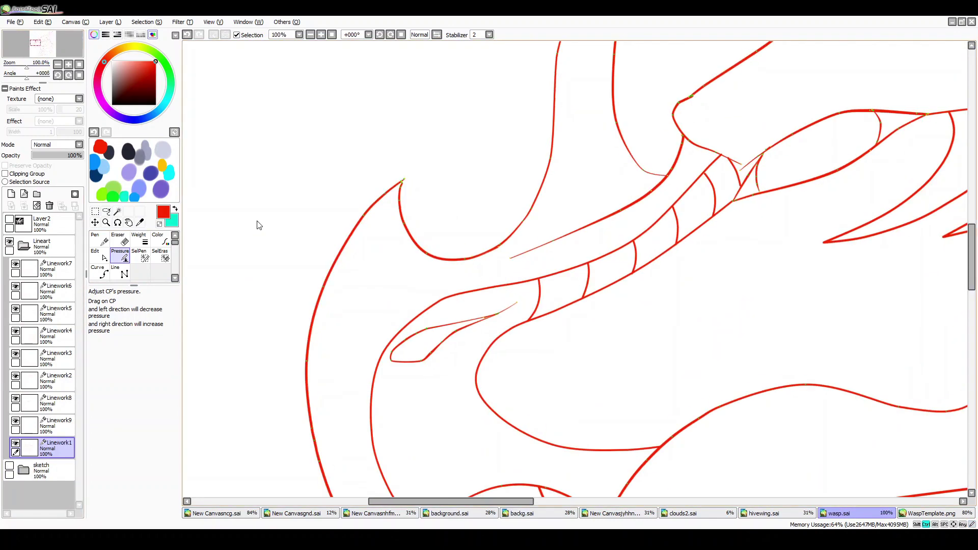
scroll(405, 183, down, 3)
scroll(315, 390, up, 5)
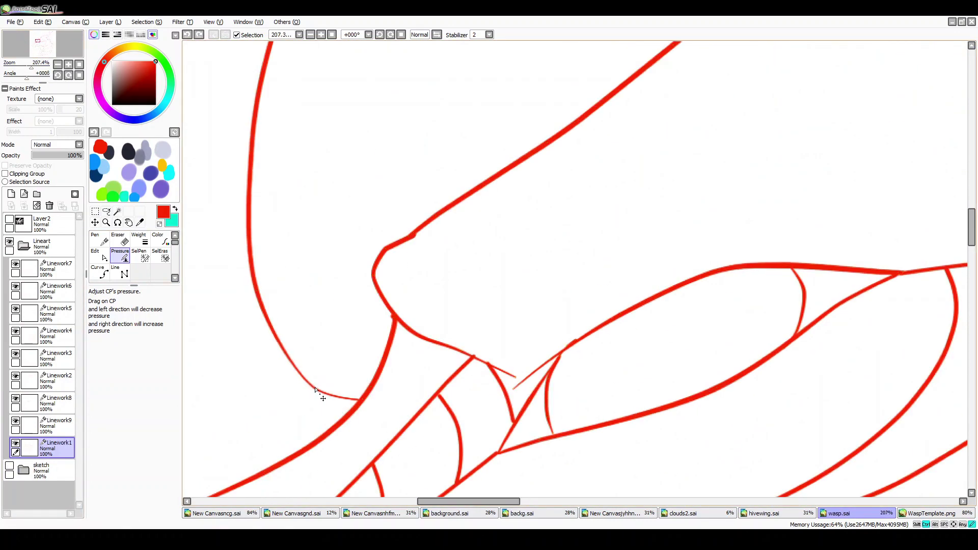
key(ctrl)
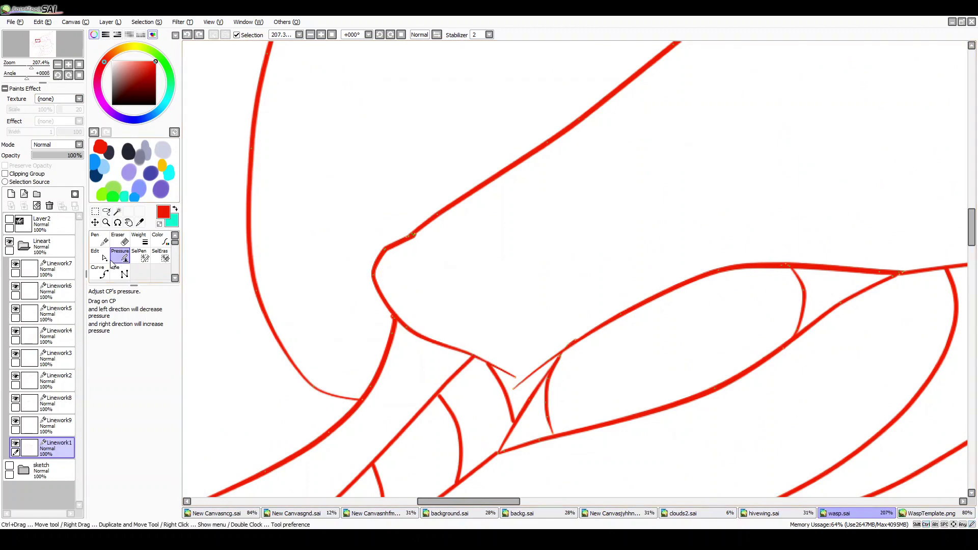
scroll(563, 356, down, 2)
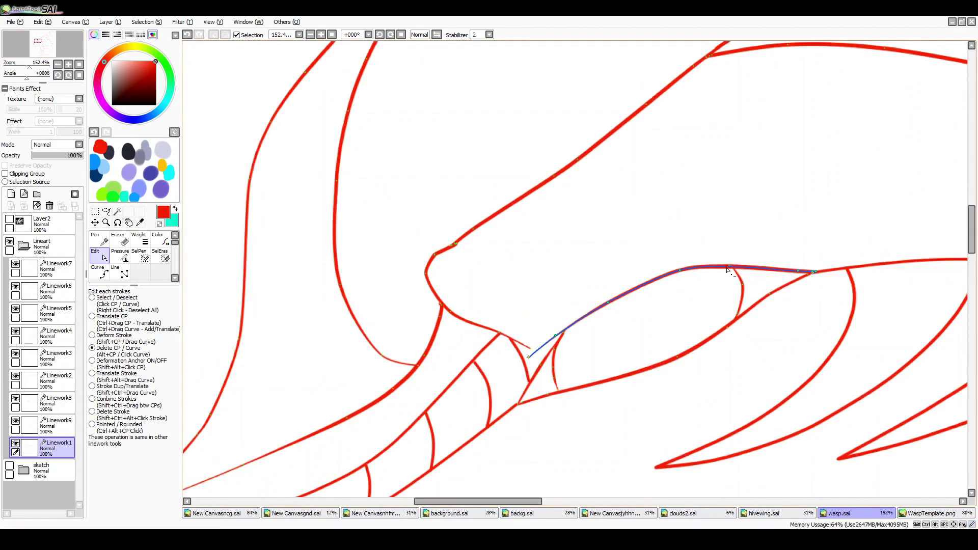
drag(44, 67, 37, 66)
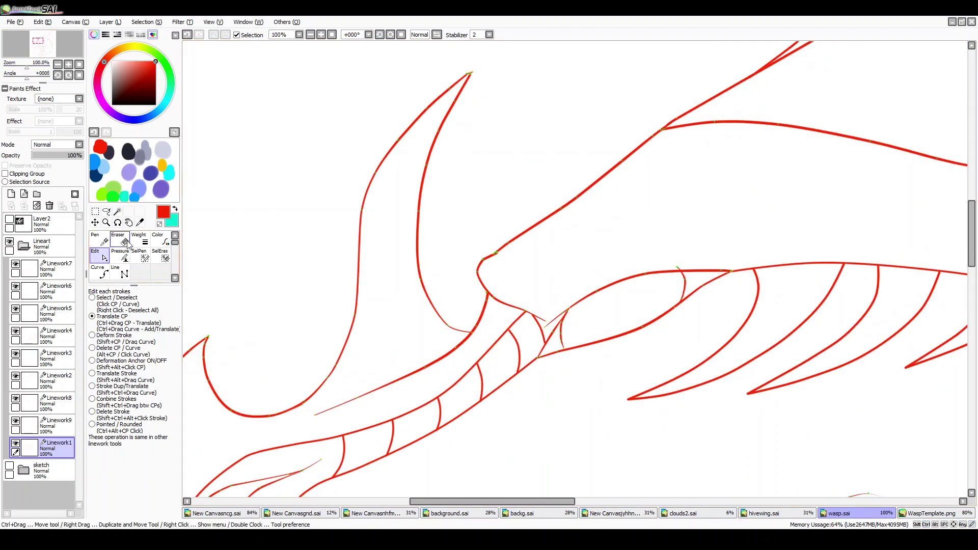
Reshape the small arc at the eye's rear corner so its upper end meets the upper eyelid line
key(ctrl+shift)
scroll(788, 398, up, 7)
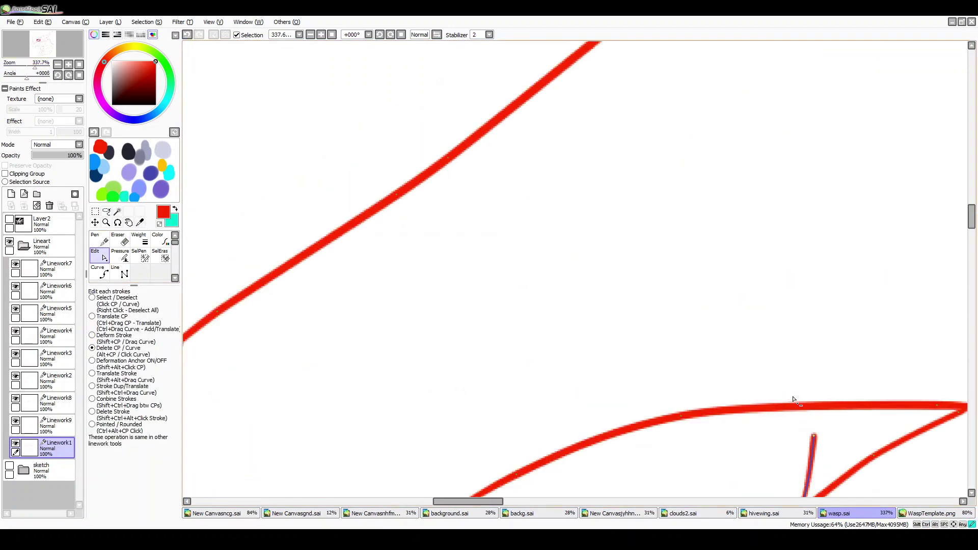
scroll(969, 263, down, 5)
scroll(415, 319, down, 3)
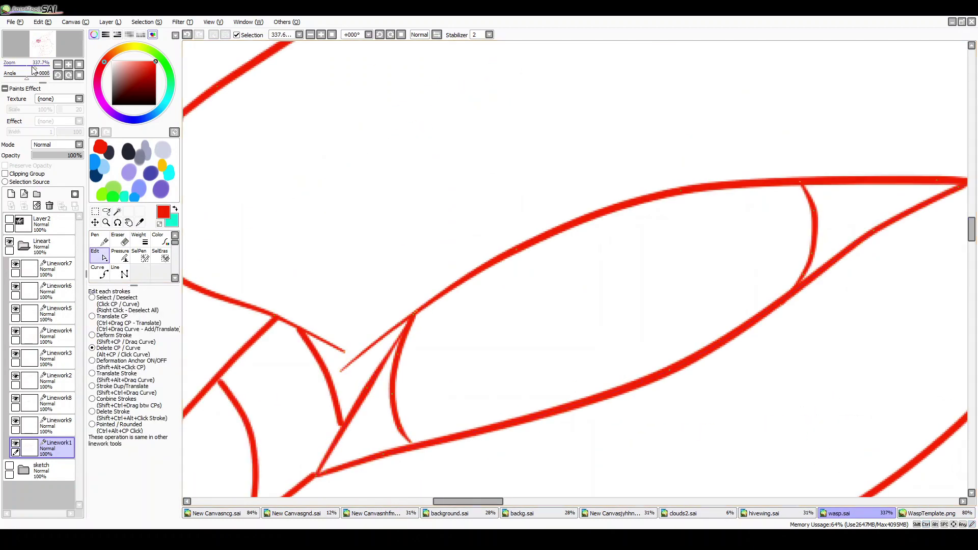
scroll(480, 363, down, 8)
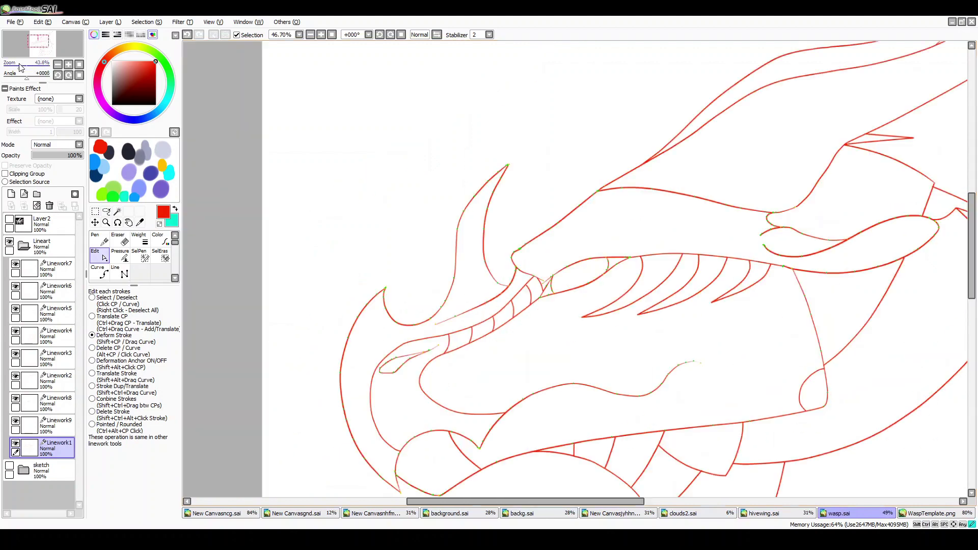
scroll(481, 363, up, 2)
click(23, 245)
scroll(73, 172, up, 3)
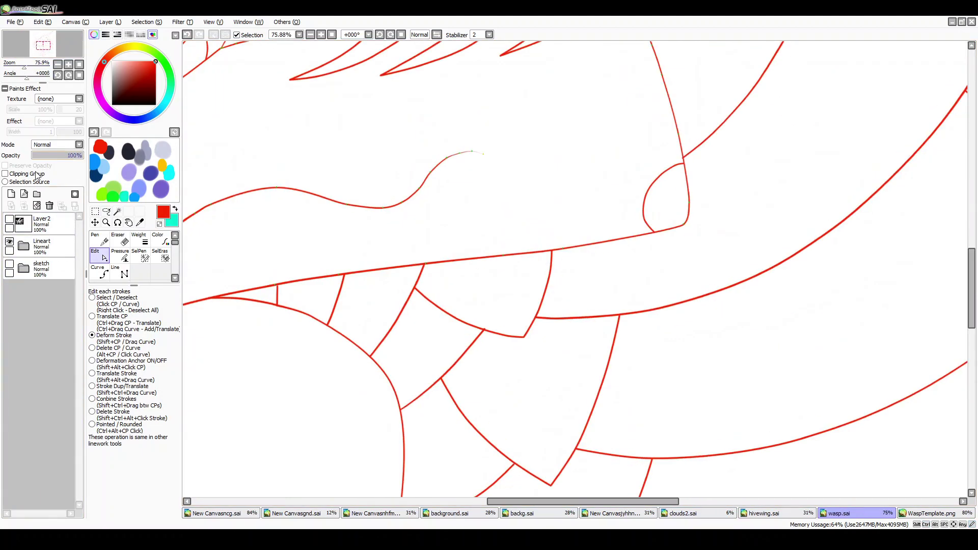
click(24, 245)
scroll(70, 301, down, 2)
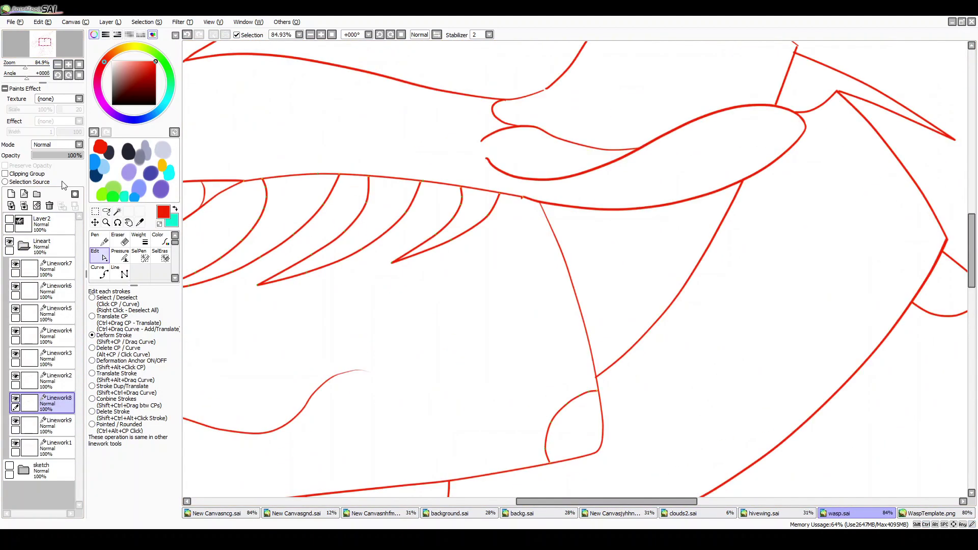
Extend the front end of the ear's lower outline on Linework1 so it meets the tip of the ear's upper outline
click(56, 336)
scroll(56, 336, up, 4)
key(e)
click(48, 46)
click(56, 272)
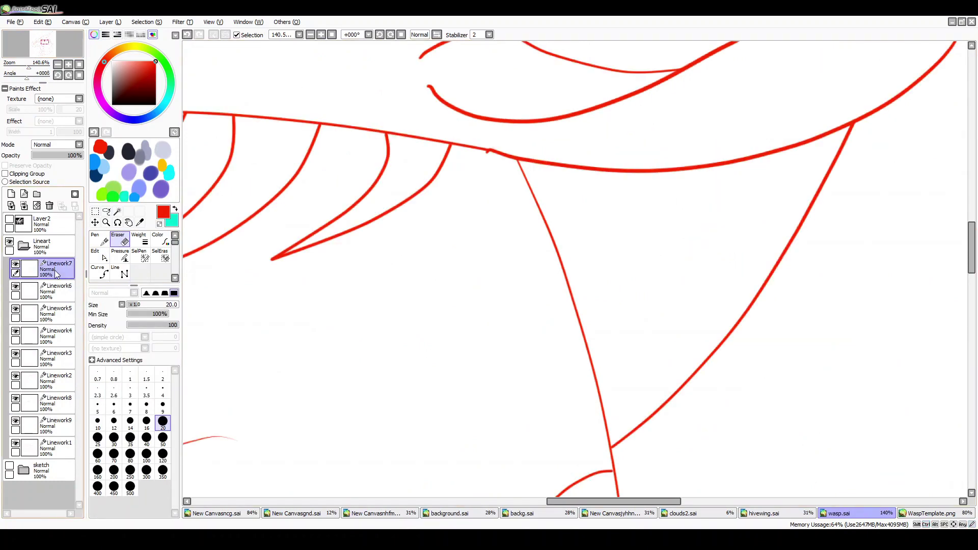
click(56, 448)
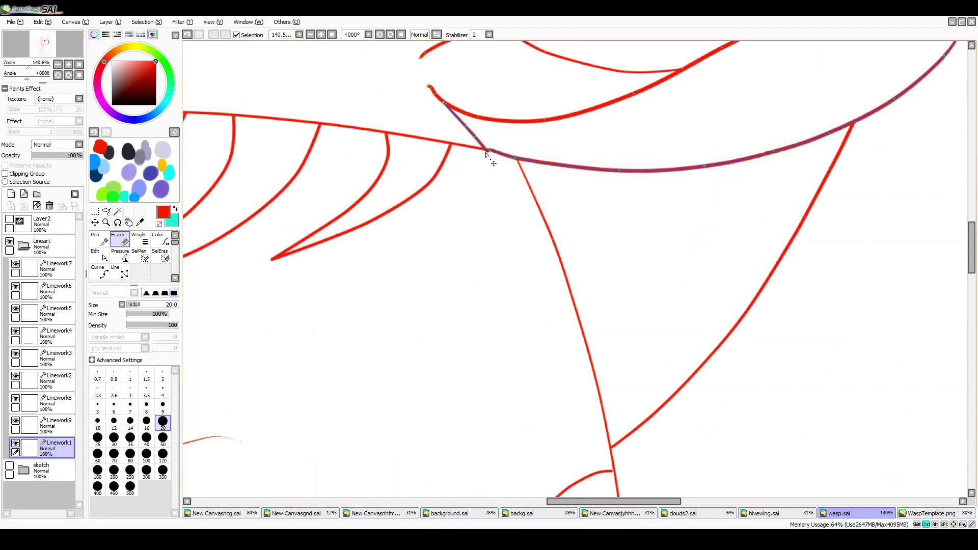
scroll(463, 129, down, 1)
Taper the tips of the cheek stripes on Linework8 by lowering their point pressure, and refine the middle stripe's curve
click(120, 256)
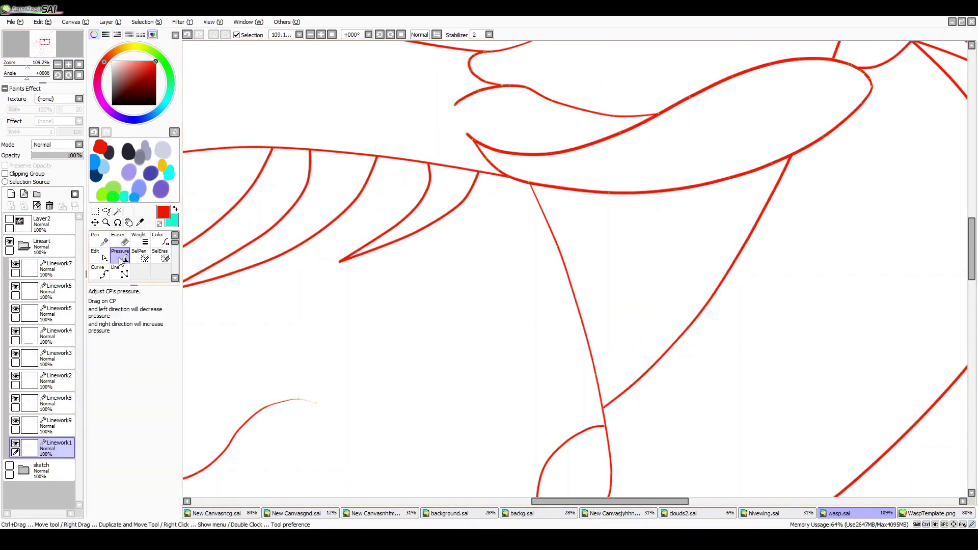
click(56, 403)
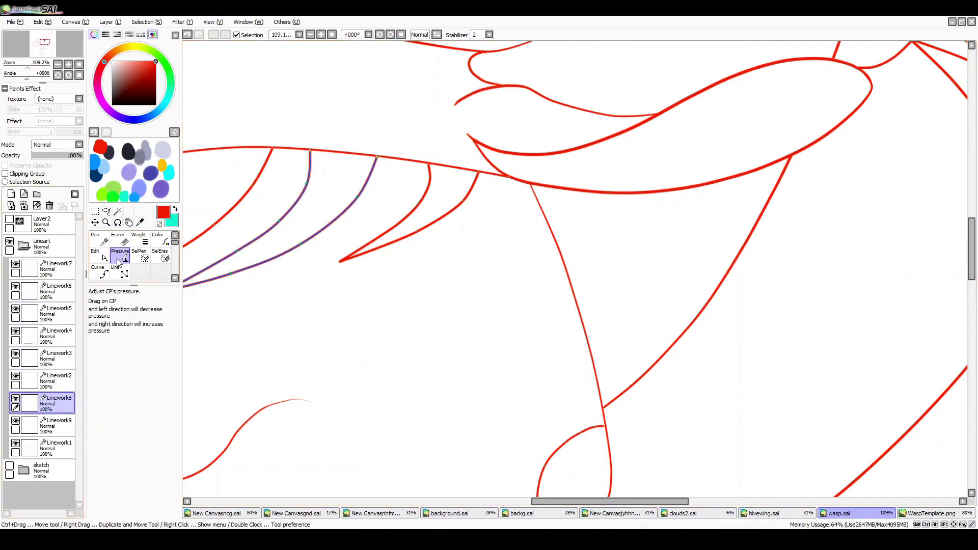
scroll(337, 301, left, 4)
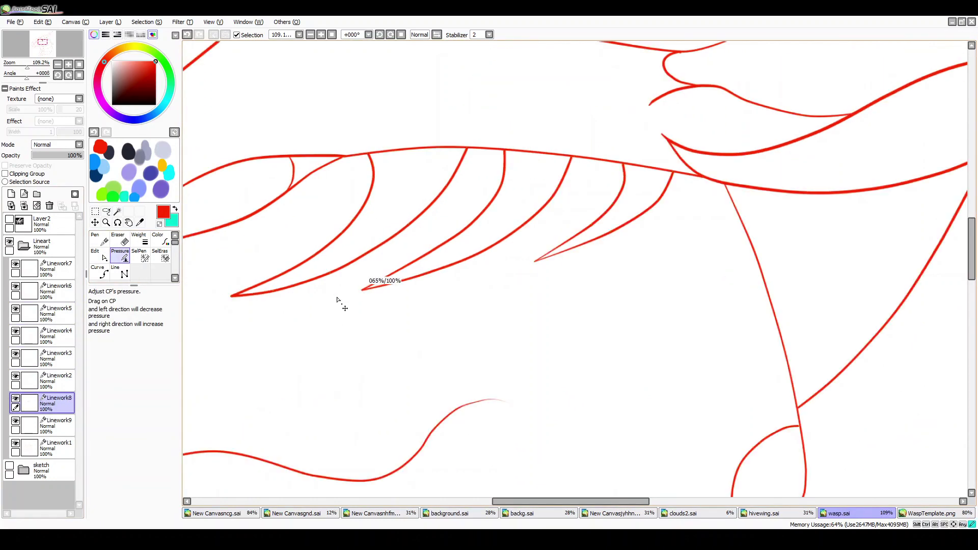
click(101, 256)
right_click(234, 141)
scroll(234, 141, down, 1)
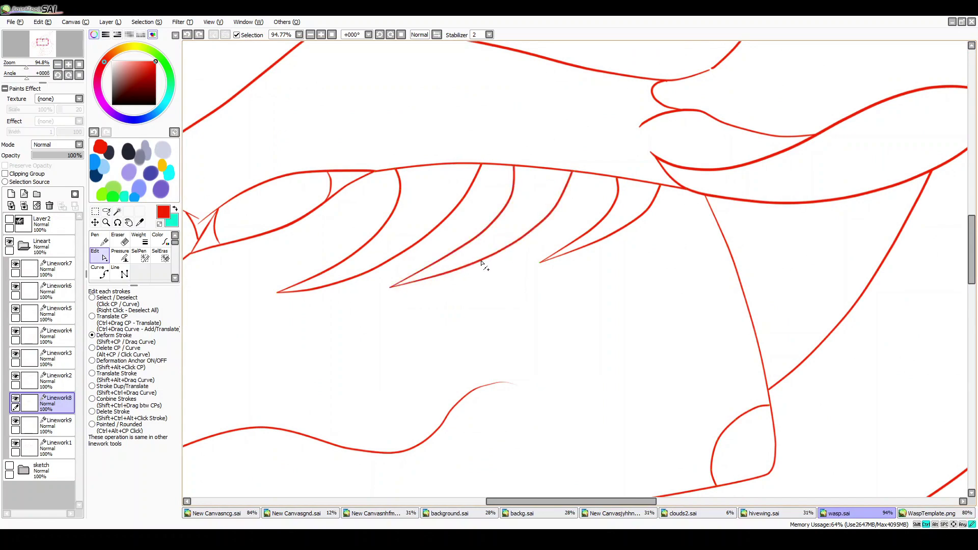
scroll(586, 186, up, 2)
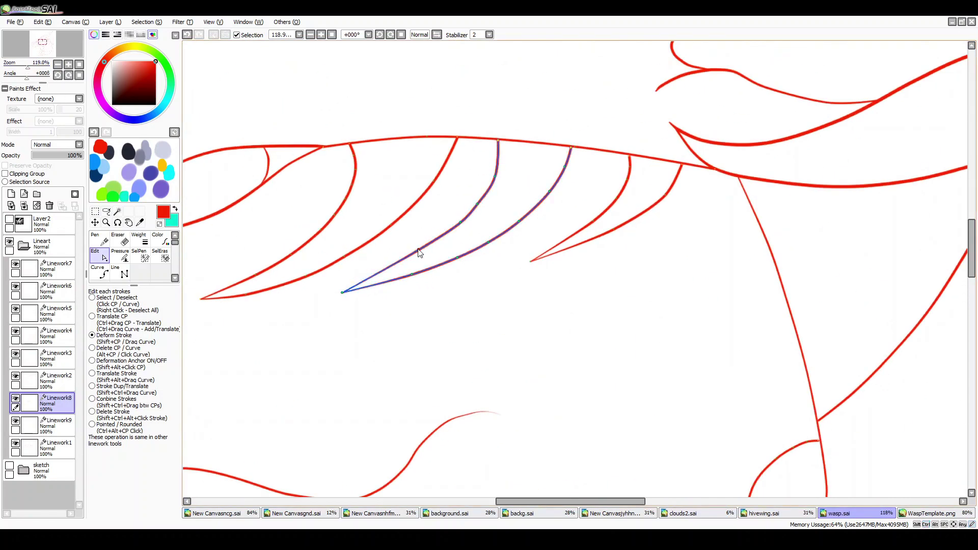
scroll(408, 229, down, 5)
Taper the tips of the spikes along the back of the neck by reducing the pressure at their end points
click(121, 255)
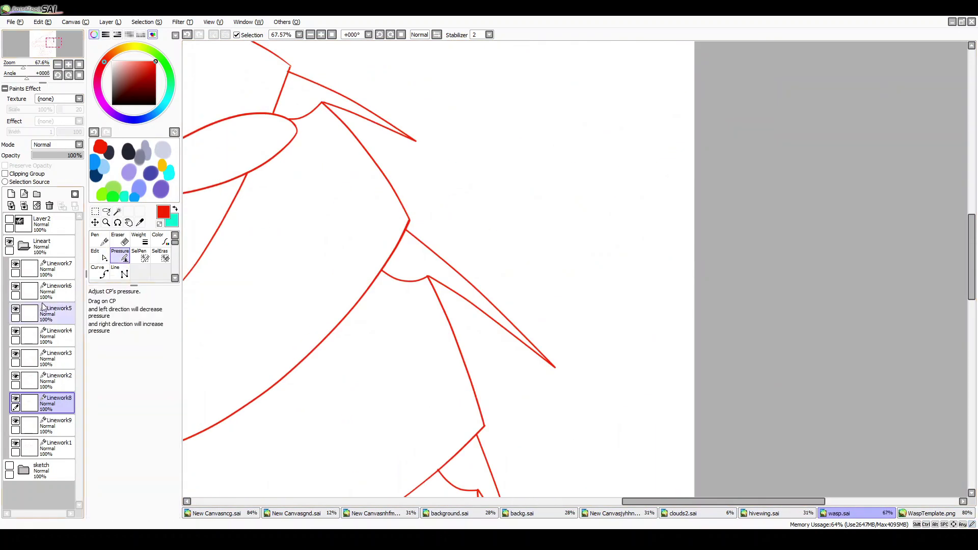
click(56, 311)
scroll(426, 144, down, 10)
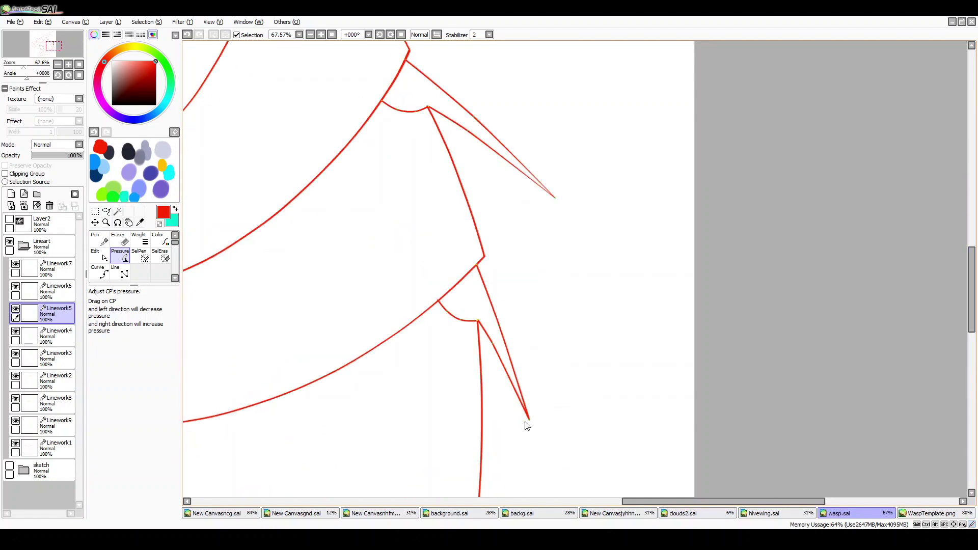
ctrl+click(531, 403)
key(e)
Combine the two strokes at the smaller horn's tip on Linework2 and reduce the tip's pressure to 0% for a sharp point
scroll(540, 412, up, 10)
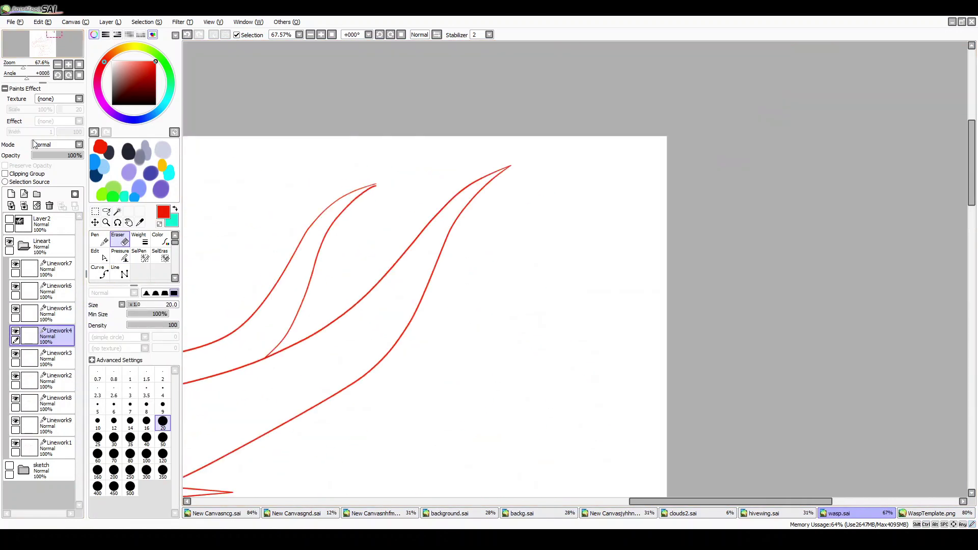
ctrl+click(265, 351)
ctrl+click(340, 142)
scroll(340, 142, up, 3)
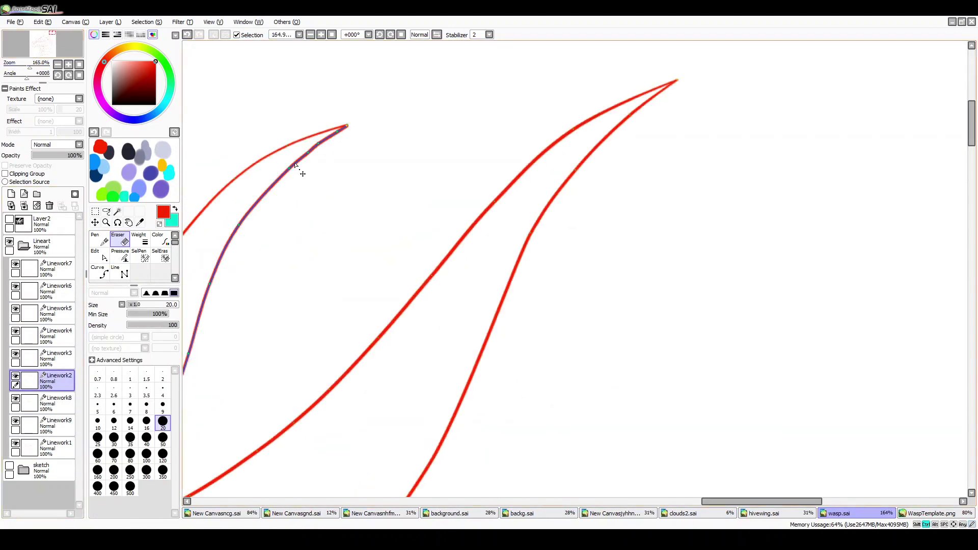
key(a)
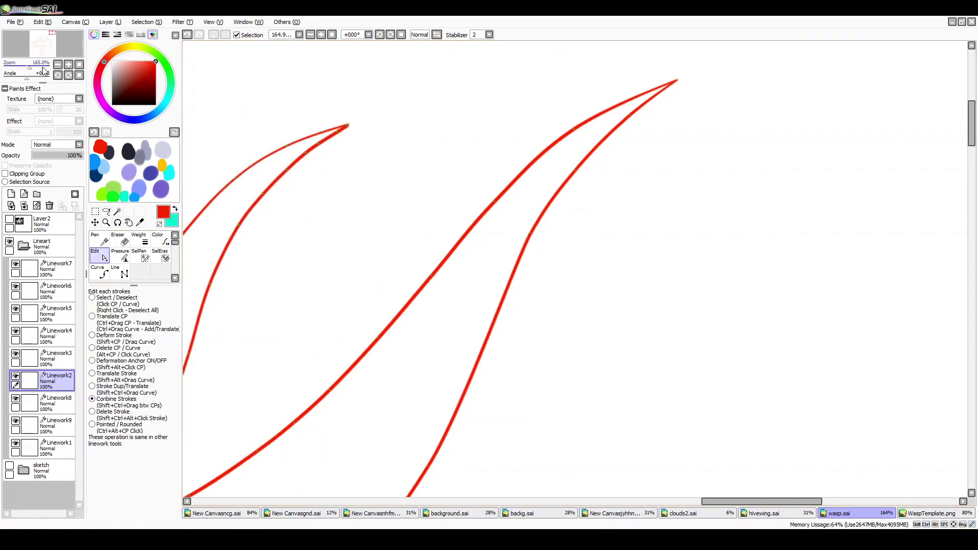
scroll(533, 168, up, 8)
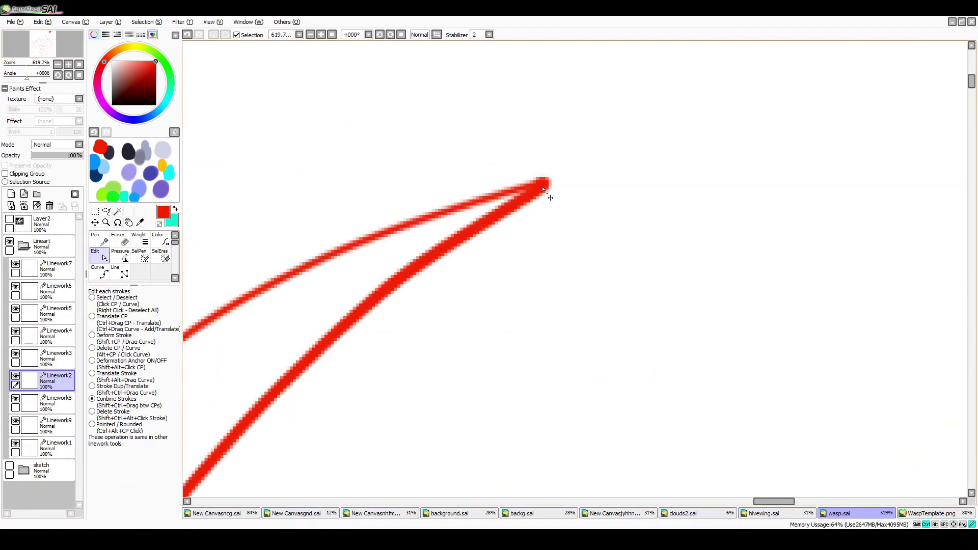
key(p)
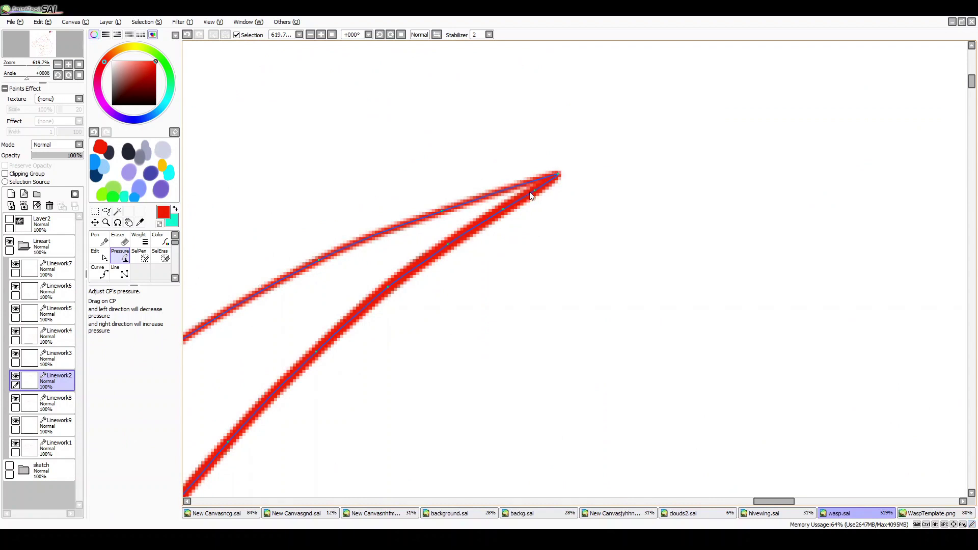
scroll(53, 70, down, 5)
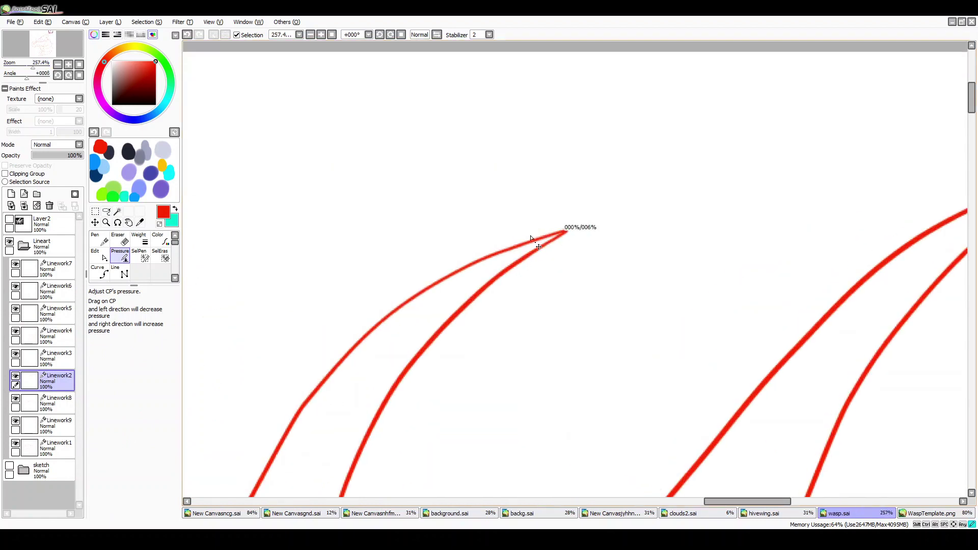
scroll(386, 319, down, 5)
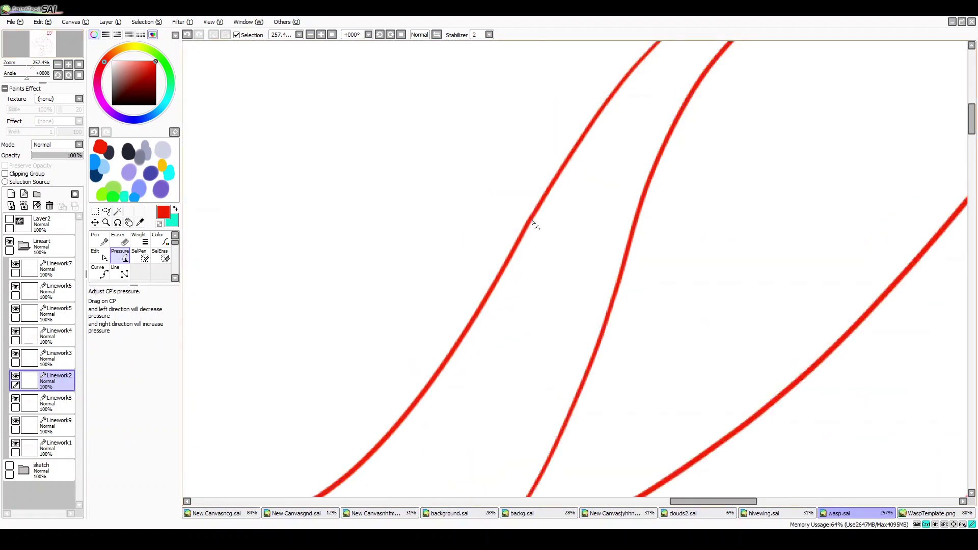
Combine the strokes at the larger horn's tip on Linework2 and adjust the pressure of its points
scroll(52, 45, down, 3)
scroll(53, 45, up, 3)
key(e)
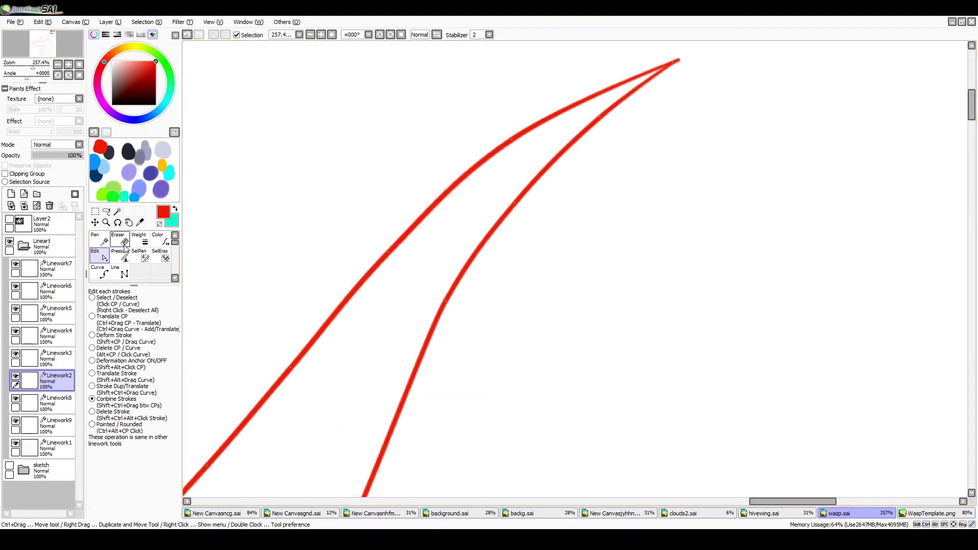
click(121, 250)
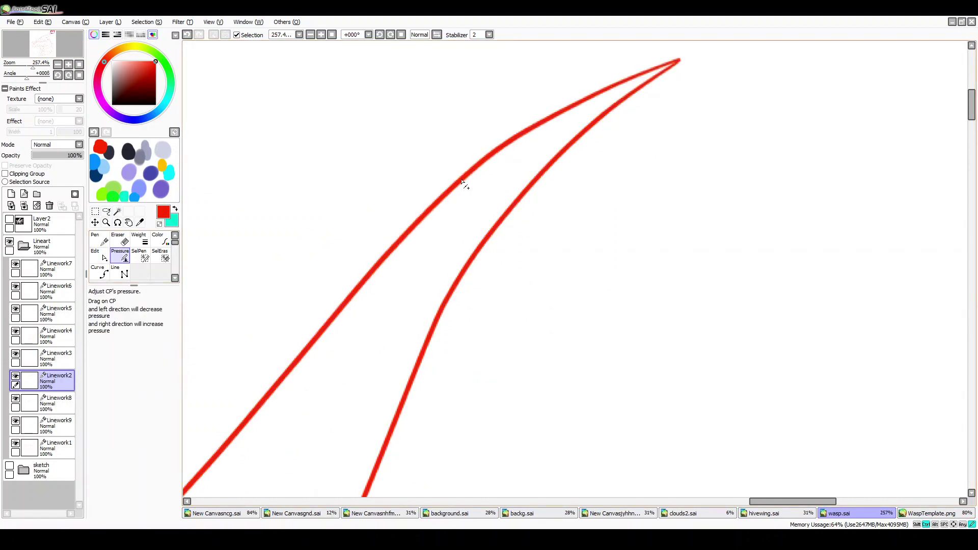
scroll(42, 58, down, 6)
scroll(42, 59, down, 2)
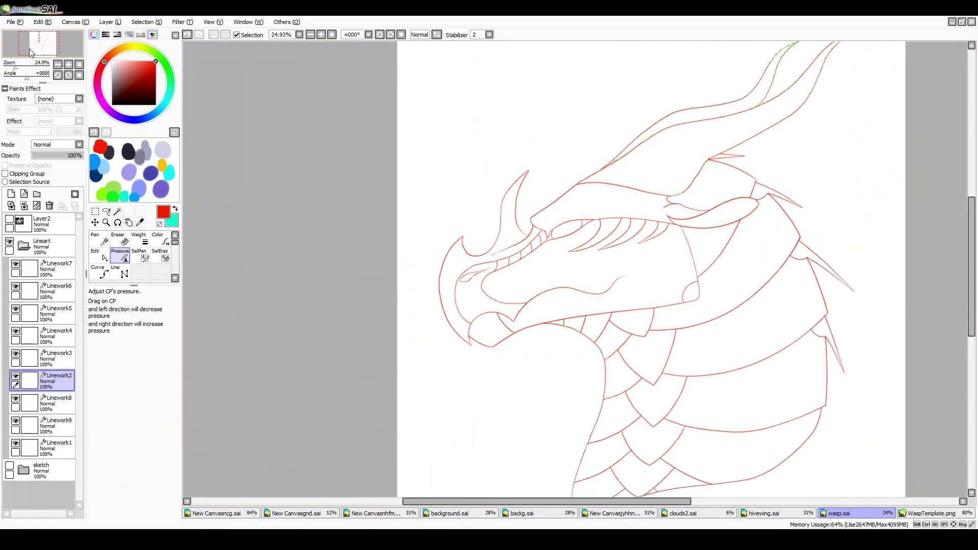
Strengthen the thin nostril line on Linework1 with the Weight tool at size 9
click(51, 403)
scroll(43, 58, up, 1)
click(138, 239)
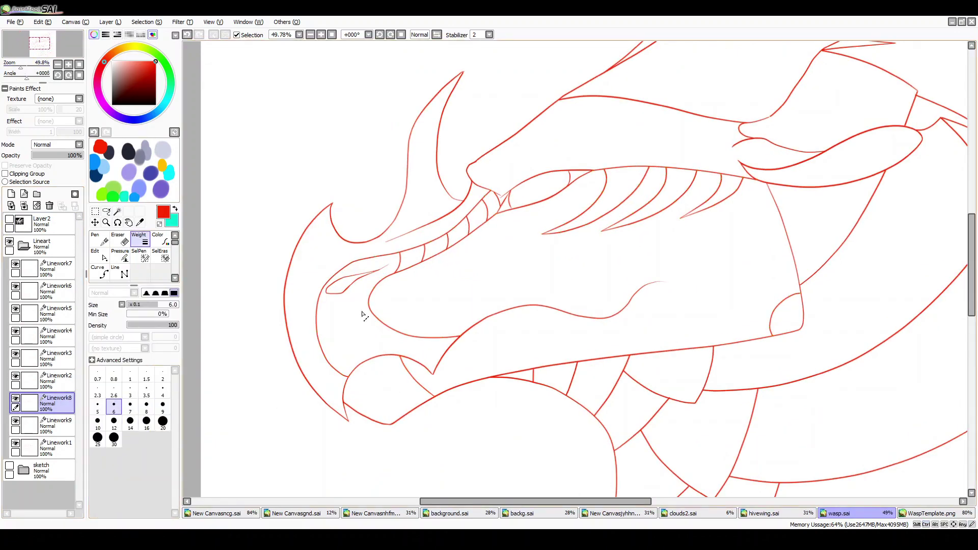
scroll(349, 266, up, 3)
ctrl+click(452, 235)
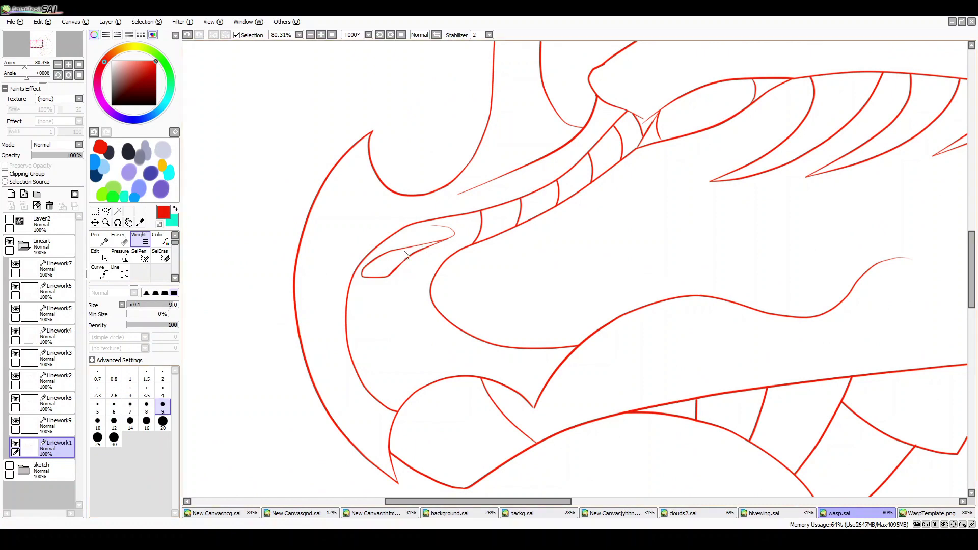
Even out the nostril line's thickness by adjusting the pressure of its control points, including the hook at its rear end
key(p)
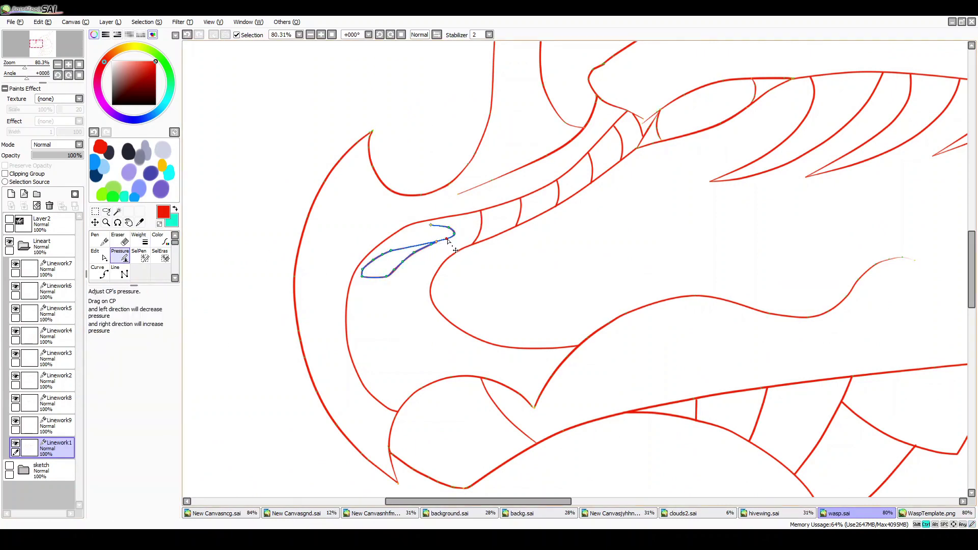
scroll(448, 239, up, 4)
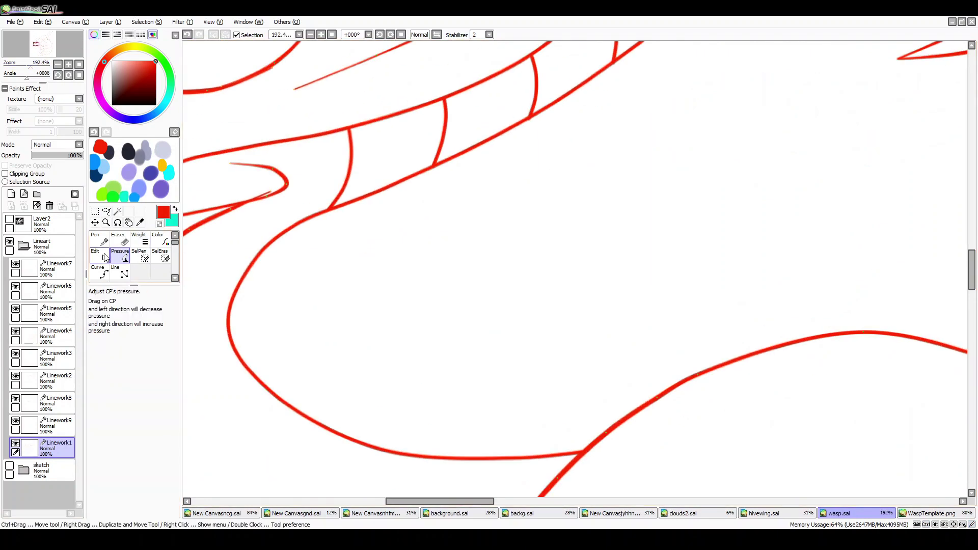
key(ctrl)
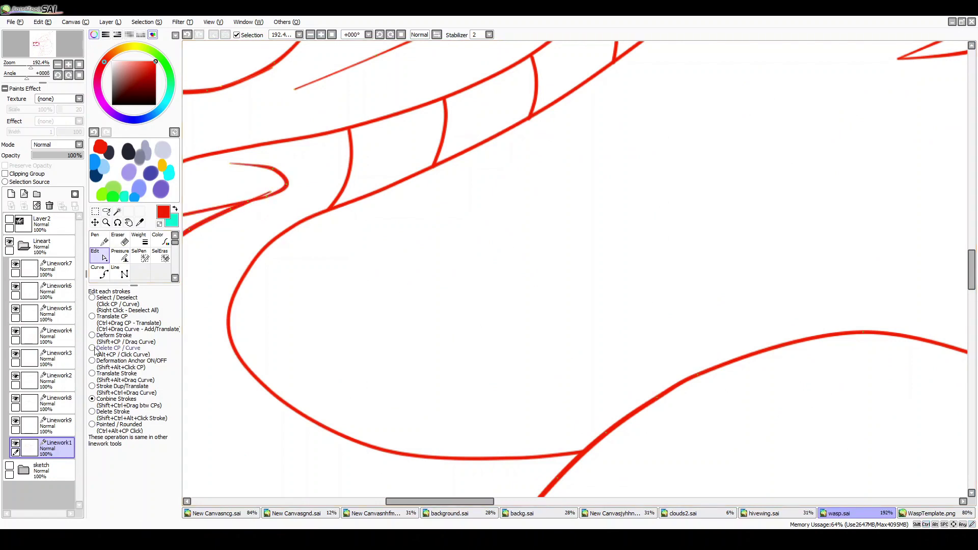
scroll(291, 269, down, 4)
scroll(291, 269, up, 2)
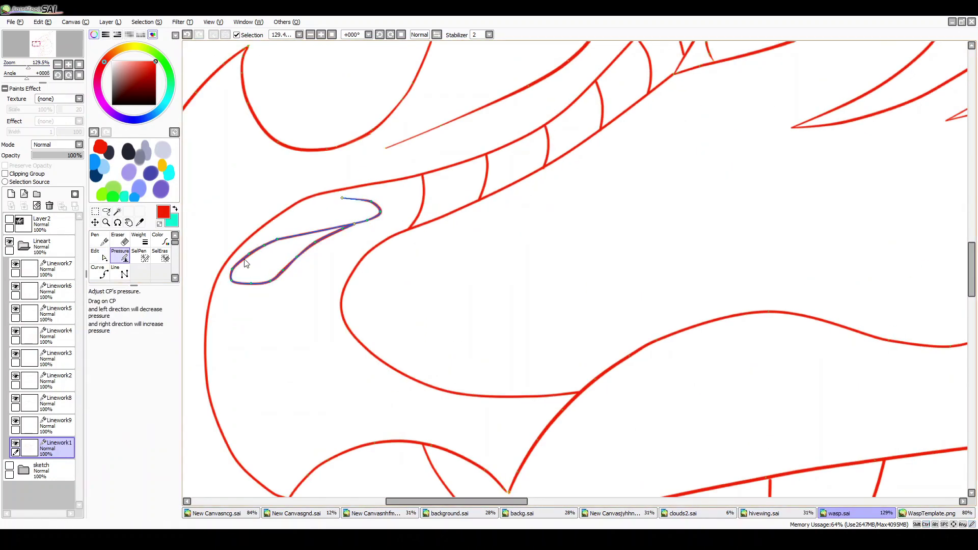
scroll(244, 262, down, 3)
key(ctrl)
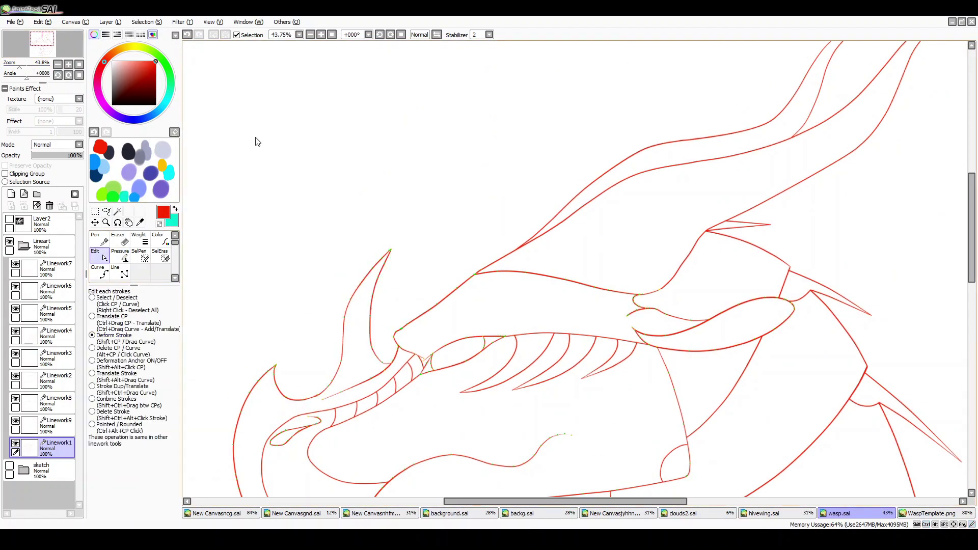
Clean up the control points at the rear snout horn's tip on Linework1 and taper it to a fine point with lower pressure
scroll(257, 142, down, 3)
click(53, 219)
scroll(36, 60, up, 4)
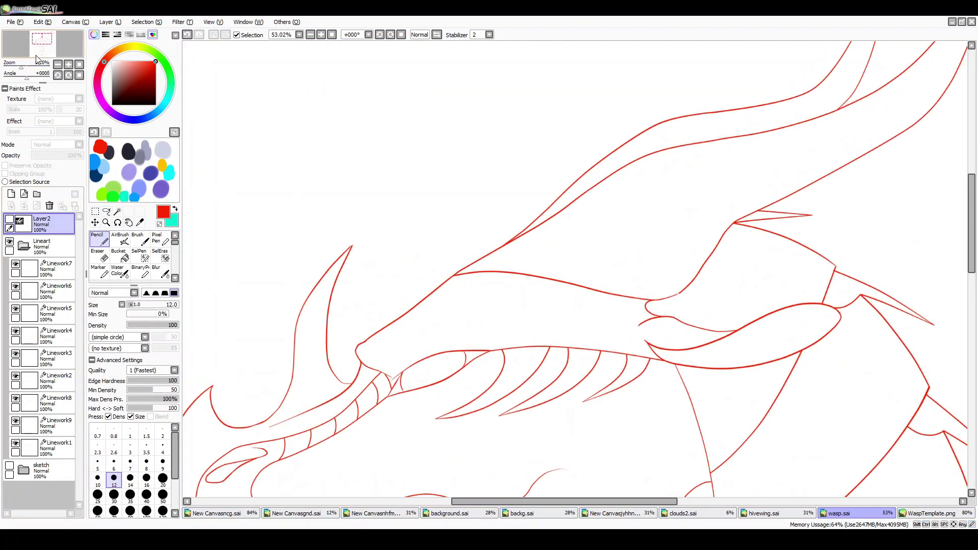
scroll(37, 59, up, 5)
click(56, 448)
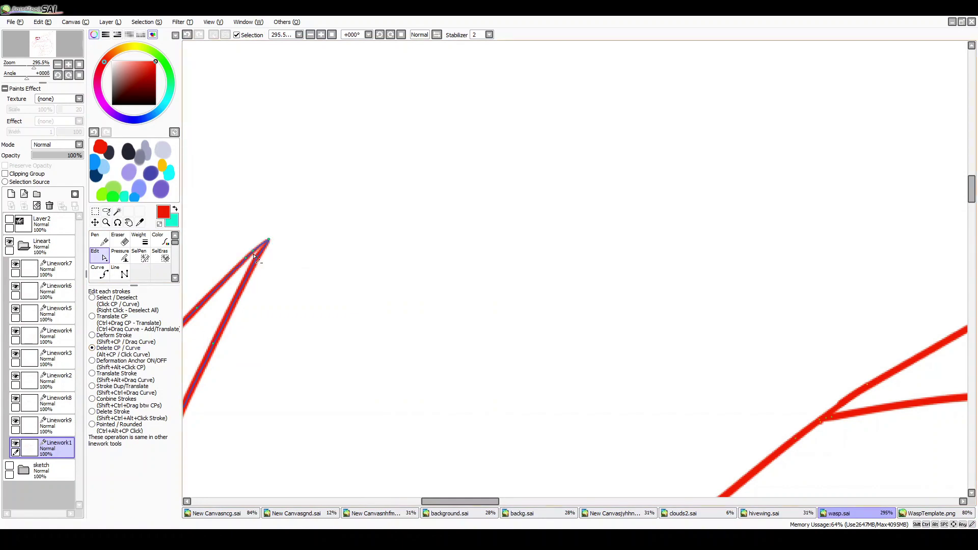
scroll(289, 250, down, 1)
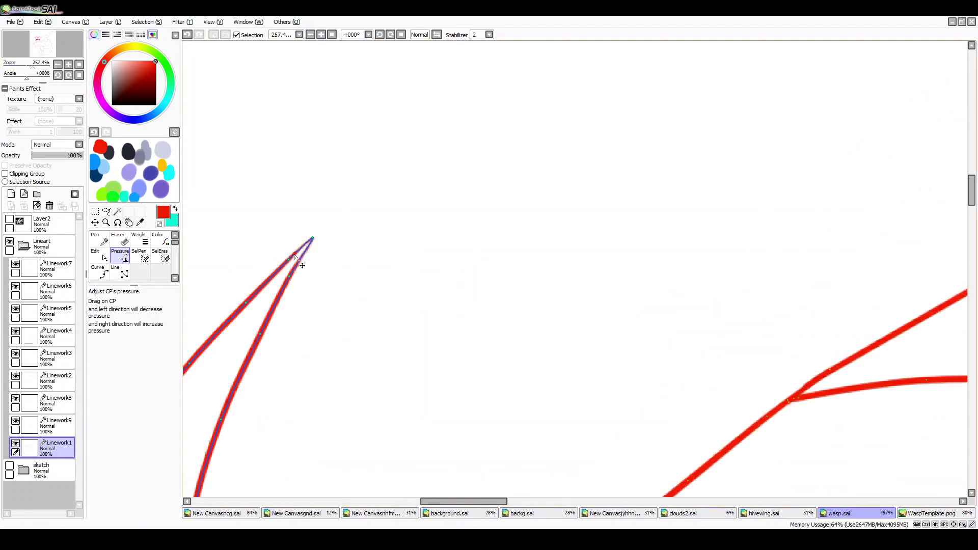
scroll(243, 338, down, 3)
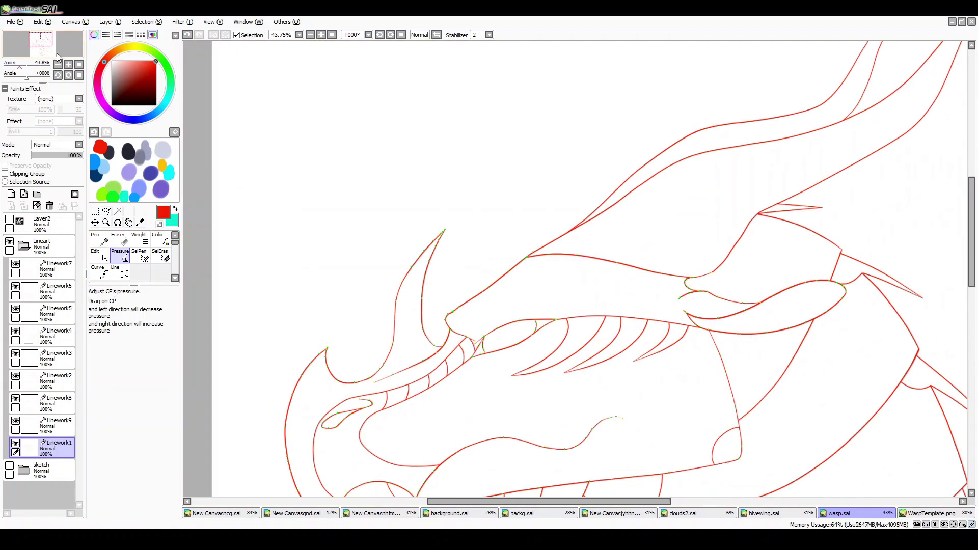
Adjust the pressure of the points along the curve joining the two snout horns on Linework1
scroll(387, 387, up, 2)
ctrl+click(381, 392)
ctrl+click(411, 377)
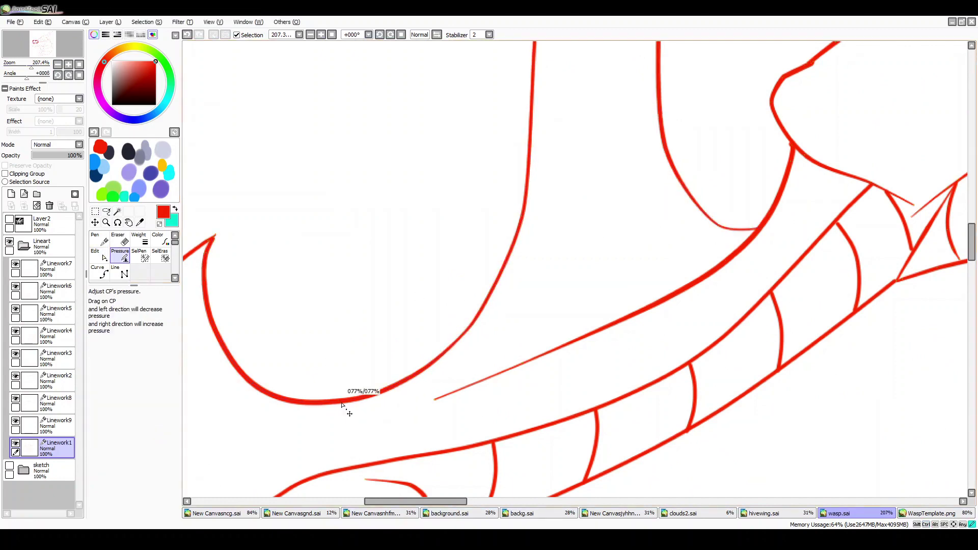
scroll(216, 246, down, 6)
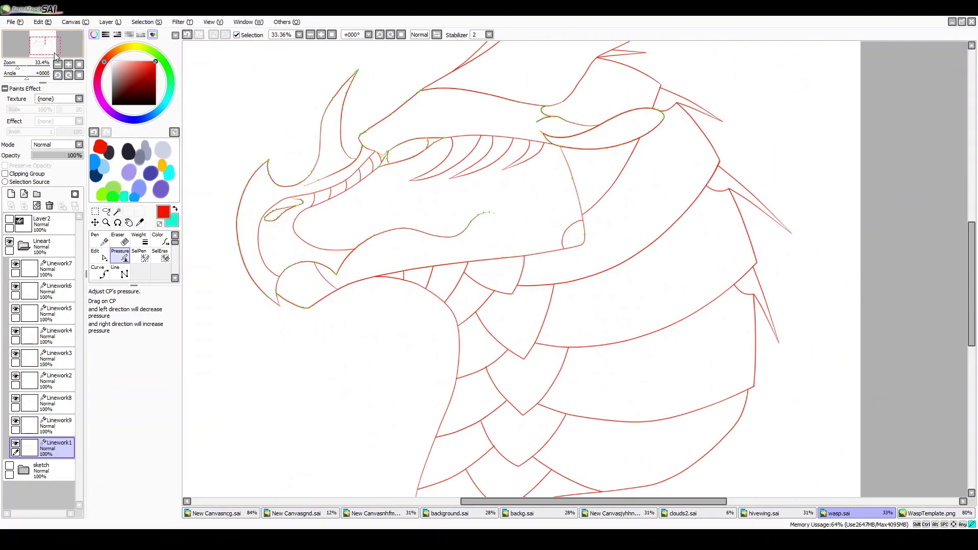
Collapse the Lineart folder, then recolour the line art black with a new black-filled layer clipped to the folder
click(30, 244)
scroll(458, 255, down, 3)
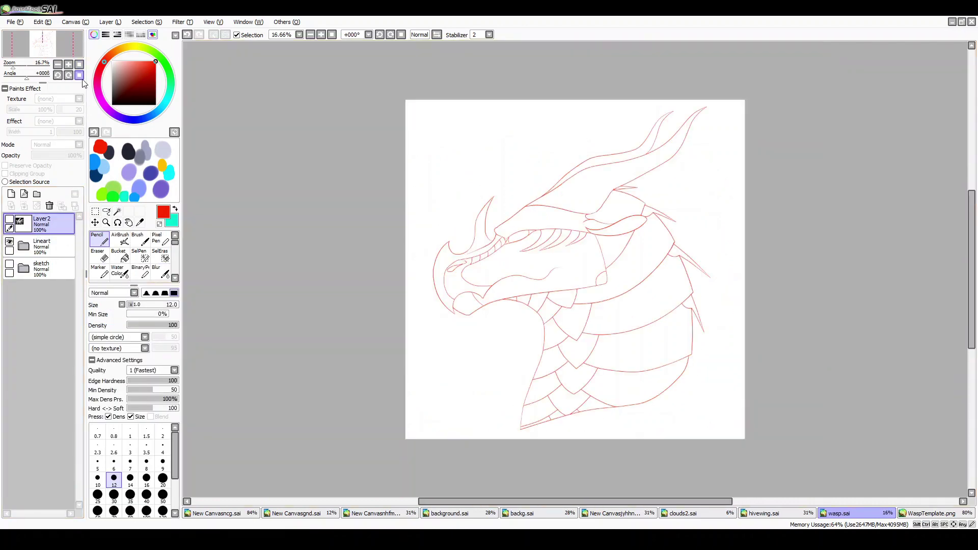
scroll(459, 255, up, 3)
click(118, 254)
click(10, 194)
click(560, 255)
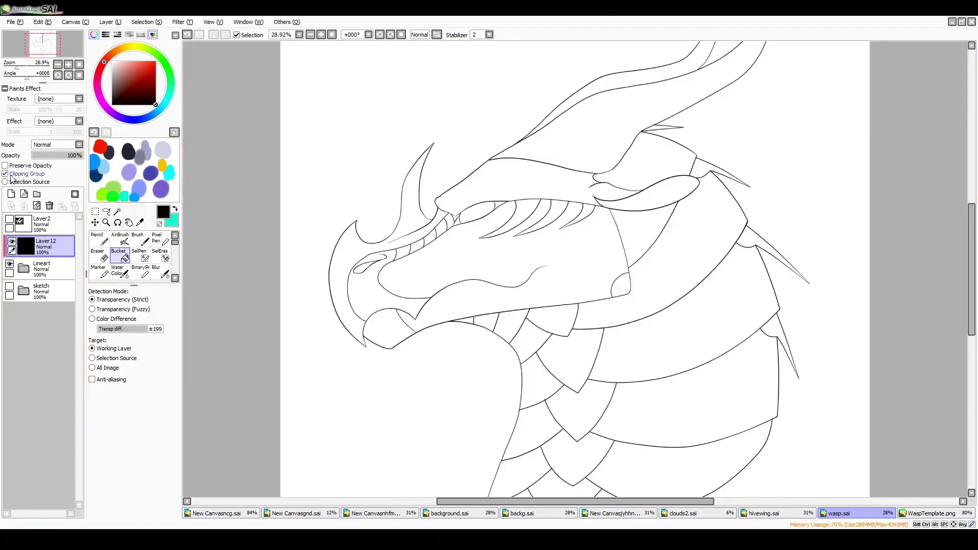
click(5, 174)
Open the Lineart folder and edit the outline stroke at the rear corner of the lowest neck plates on Linework3
drag(16, 67, 20, 68)
click(24, 268)
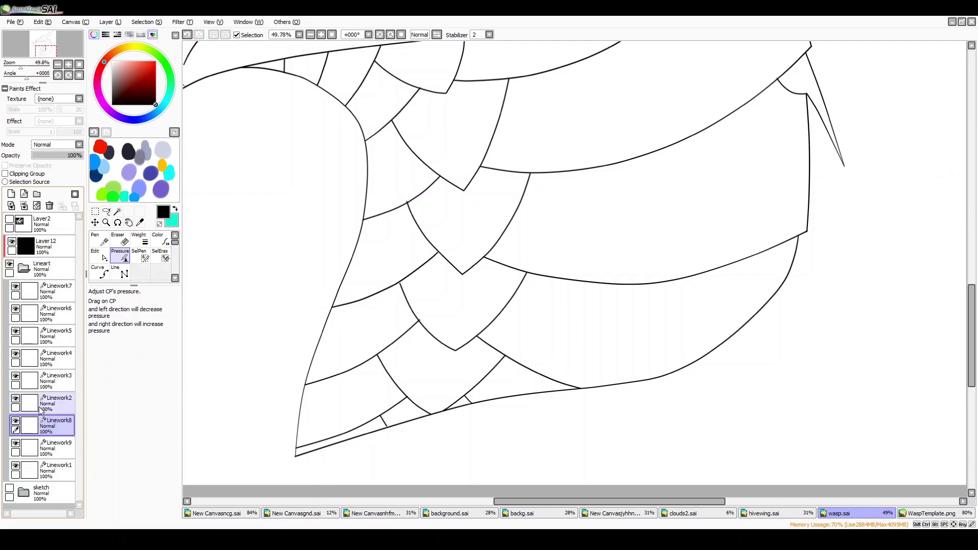
click(51, 379)
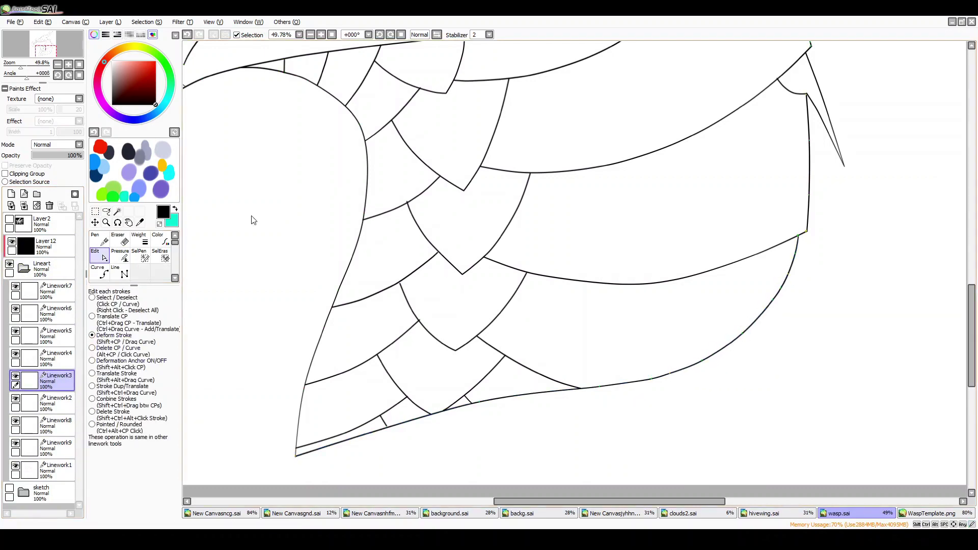
scroll(337, 160, down, 4)
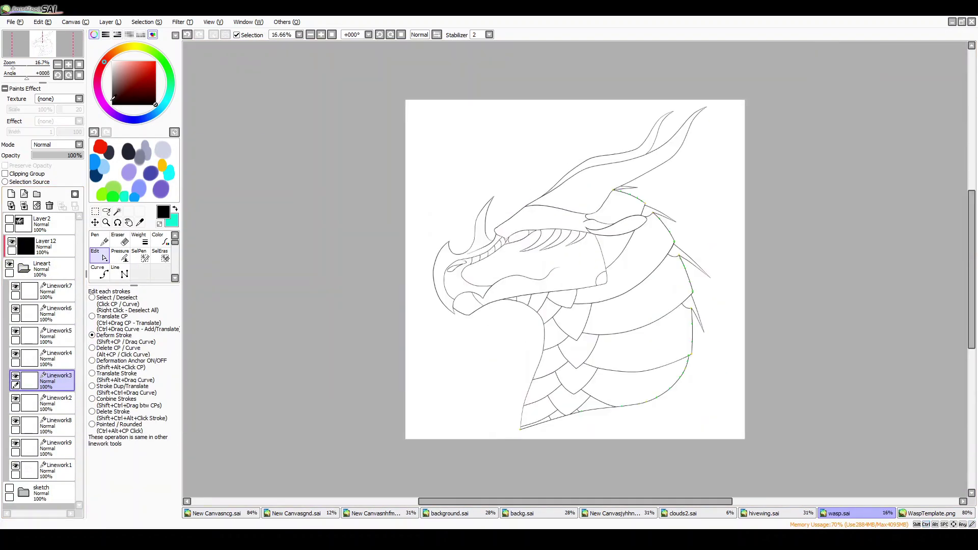
click(300, 253)
Try to select the background around the dragon from the collapsed Lineart folder with the Magic Wand, then deselect
drag(16, 69, 21, 69)
click(23, 268)
click(117, 210)
click(356, 204)
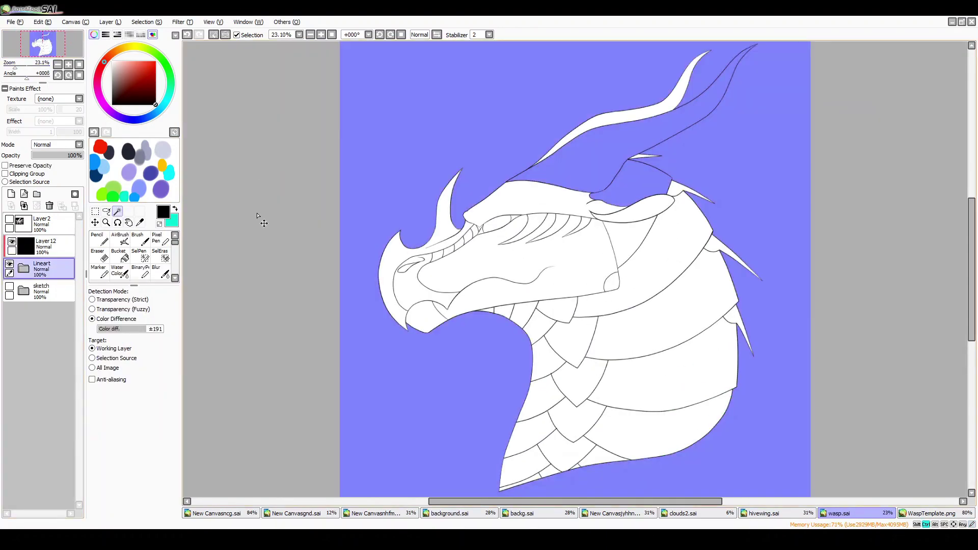
key(ctrl+d)
Hide the black Layer12 and check the linework layers for the strokes around the large horn's rear base
scroll(58, 51, up, 8)
click(57, 51)
click(23, 268)
click(56, 291)
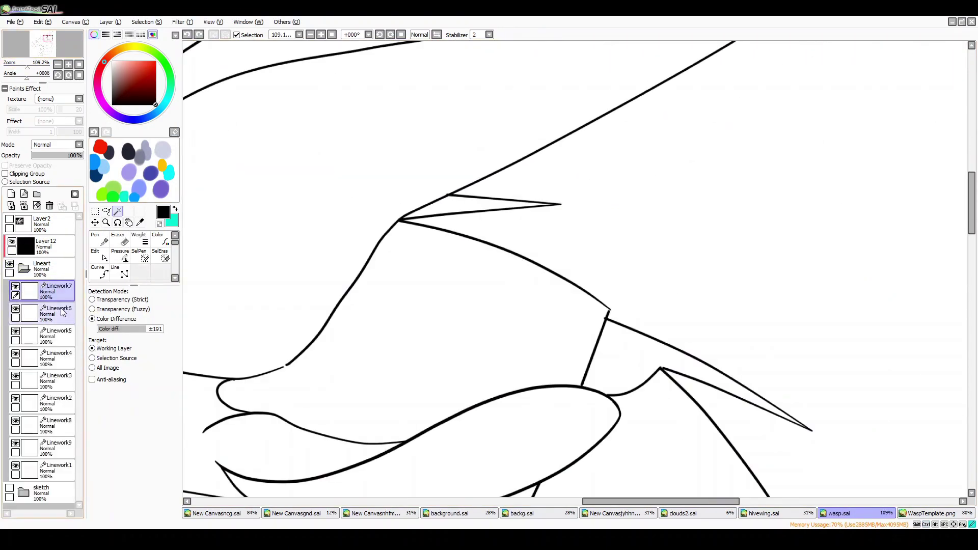
click(56, 358)
click(56, 403)
click(56, 448)
click(51, 295)
click(99, 255)
click(56, 336)
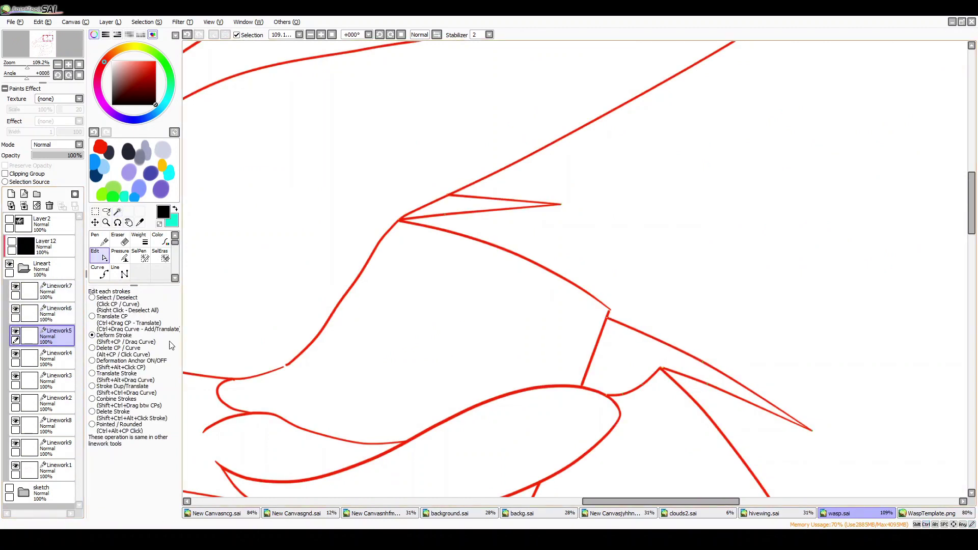
Close the gap where the curve behind the horn's base meets the brow line, adjusting the strokes on Linework2 and Linework5
click(56, 358)
click(56, 404)
click(120, 255)
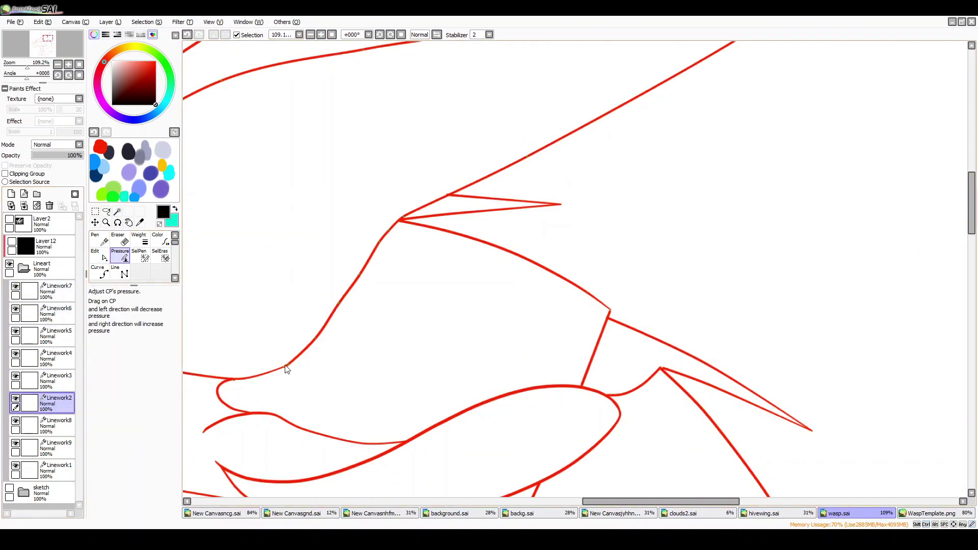
ctrl+click(468, 197)
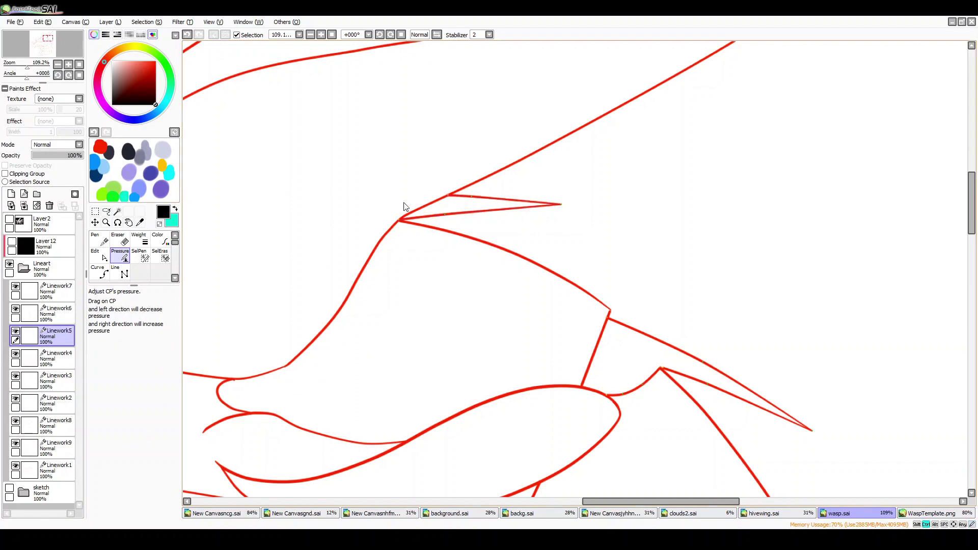
scroll(386, 286, down, 1)
ctrl+click(386, 287)
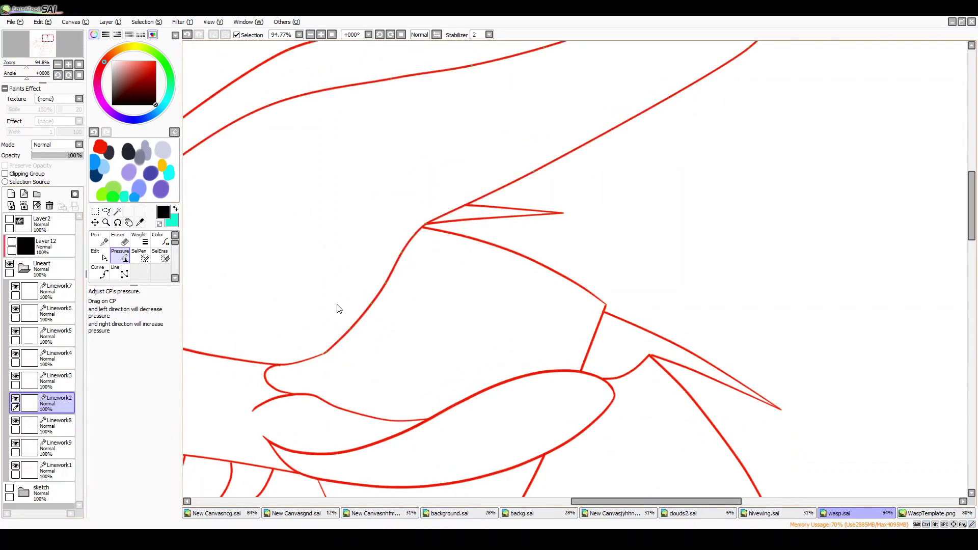
scroll(326, 351, down, 2)
click(99, 256)
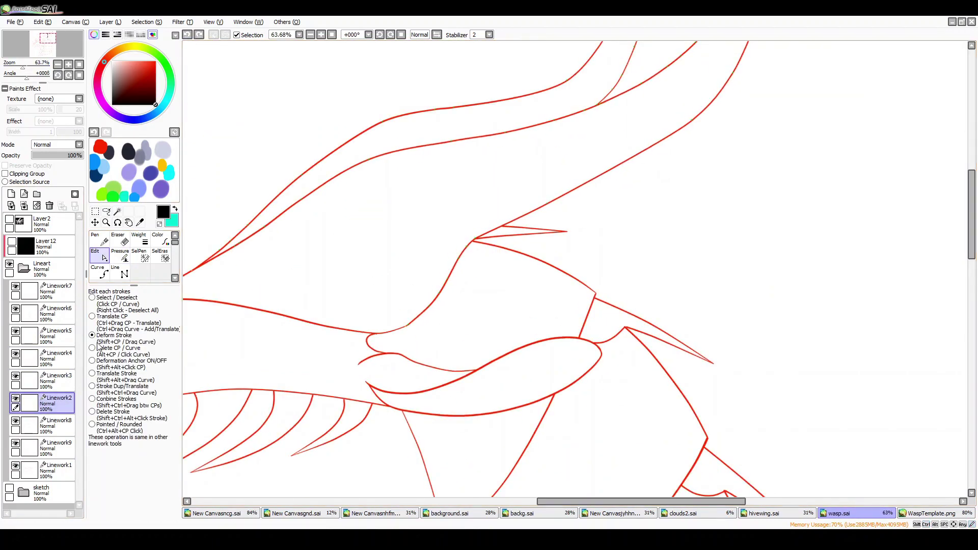
Show Layer12 again, select the dragon's whole silhouette from the Lineart folder, and add a layer in a new Color folder
drag(41, 66, 18, 67)
click(117, 211)
click(41, 269)
click(23, 268)
click(12, 242)
click(32, 34)
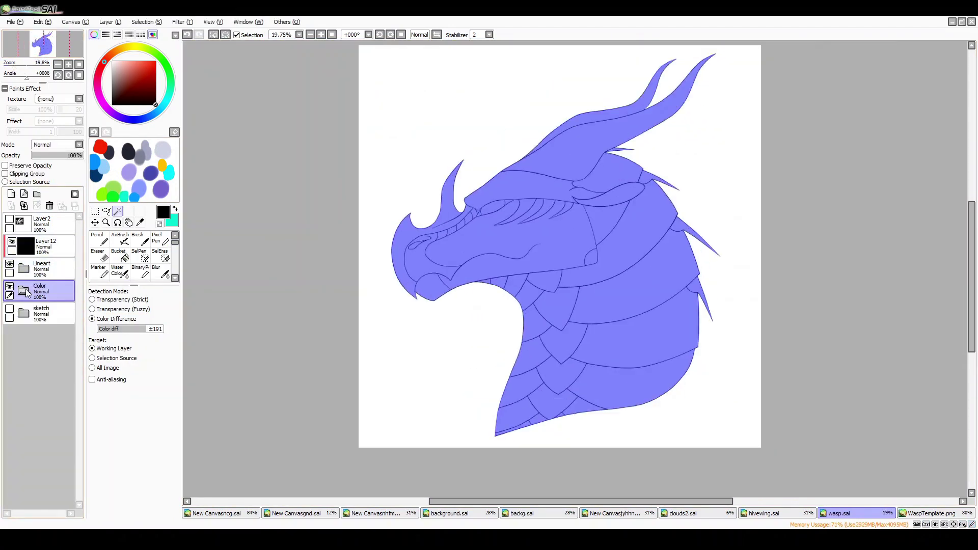
click(12, 194)
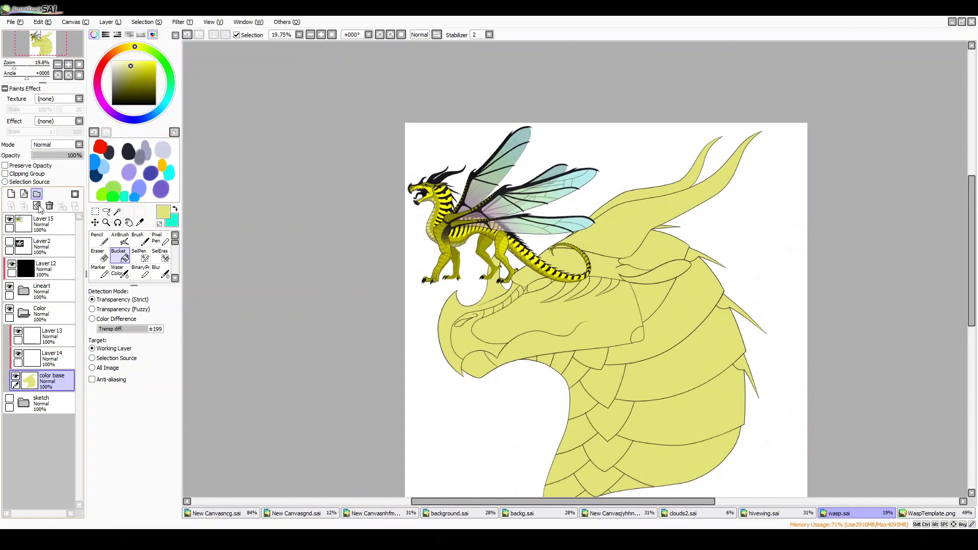
Flip the pasted wasp dragon reference horizontally, then move its cropped head and neck above the snout horn
click(105, 321)
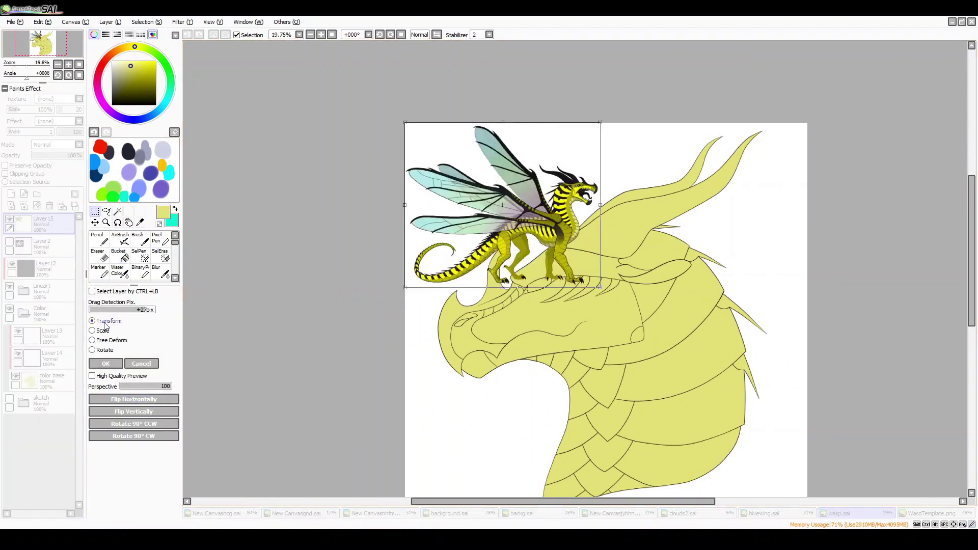
click(133, 399)
click(105, 363)
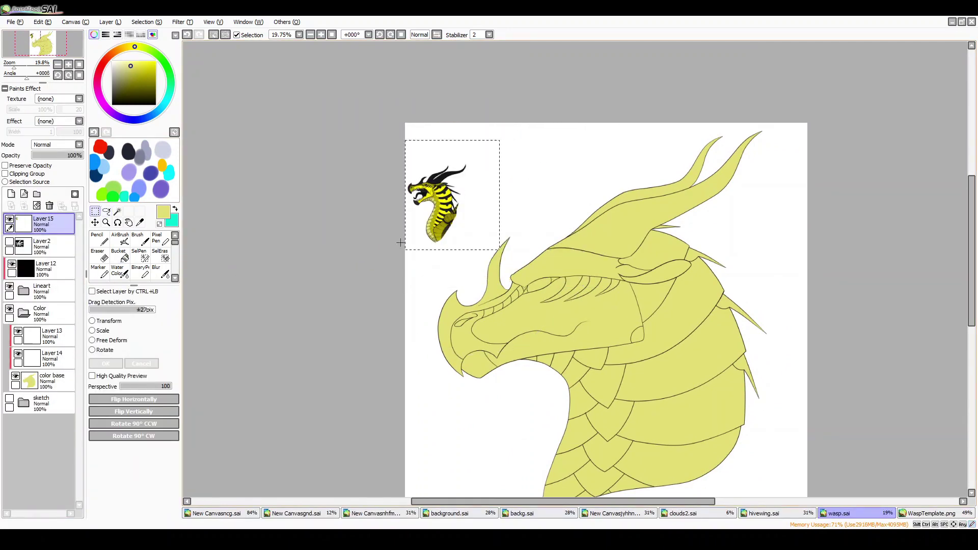
drag(453, 197, 540, 208)
Sample the reference's pale yellow, dark yellow, bright yellow and near-black colours and paint a swatch of each beside it on Layer15
scroll(350, 191, up, 5)
key(b)
alt+click(354, 206)
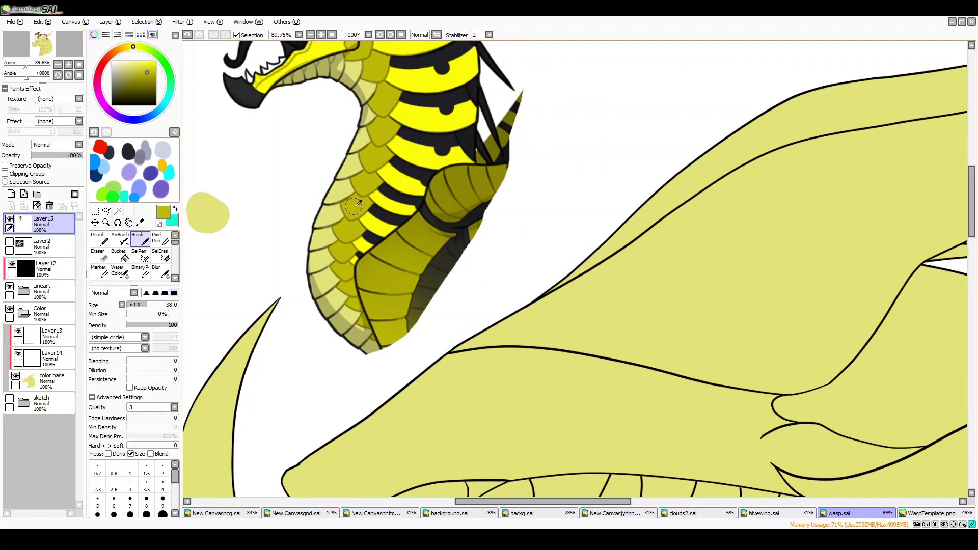
click(213, 257)
click(240, 218)
click(264, 181)
click(295, 149)
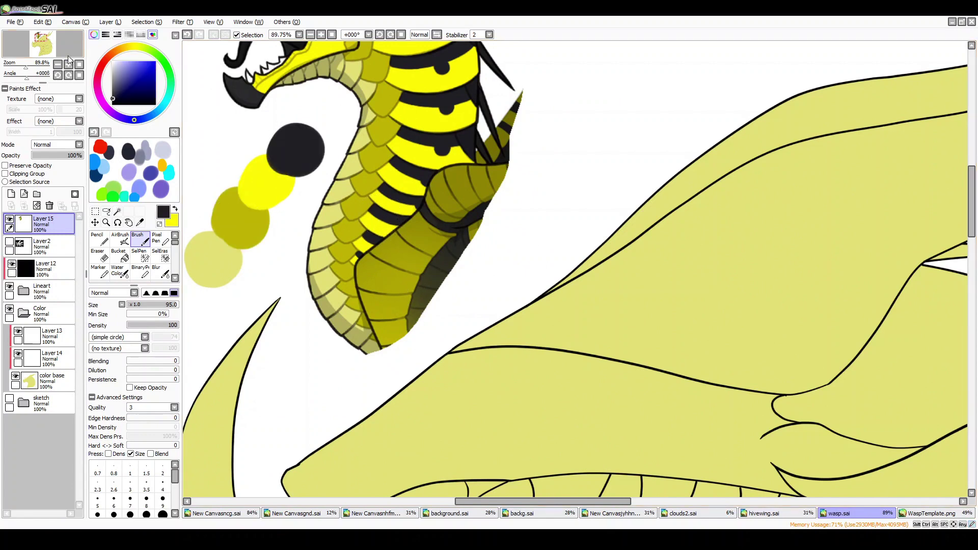
scroll(404, 180, up, 3)
alt+click(331, 291)
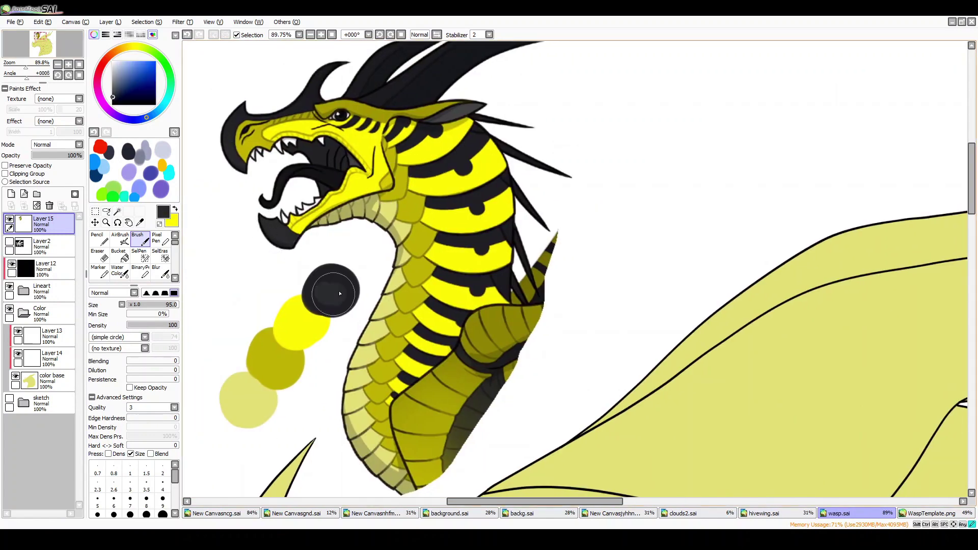
Paint a dark yellow band along the upper edge of a throat scale below the jaw on Layer14, brush size 24
drag(25, 66, 44, 76)
click(51, 358)
alt+click(295, 109)
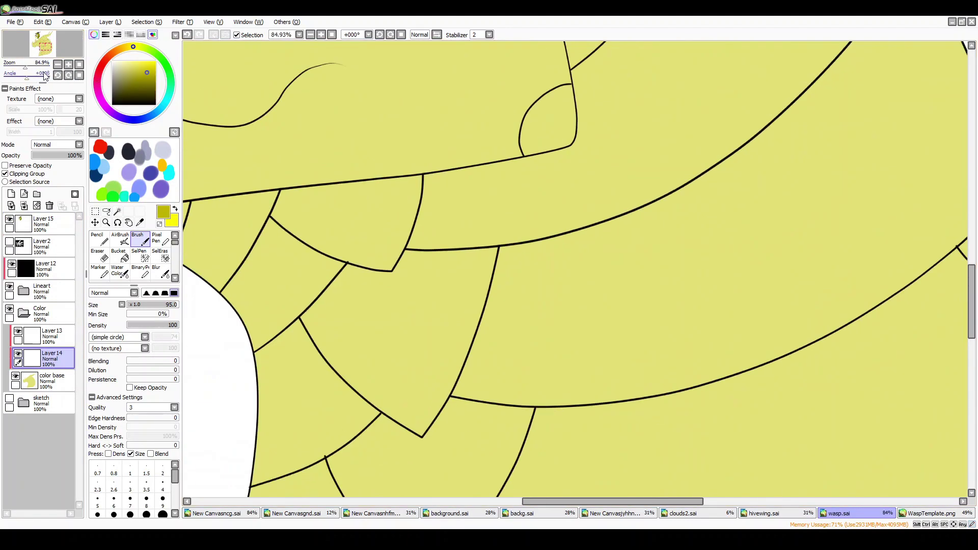
scroll(305, 289, up, 3)
key(ctrl+z)
drag(517, 149, 389, 301)
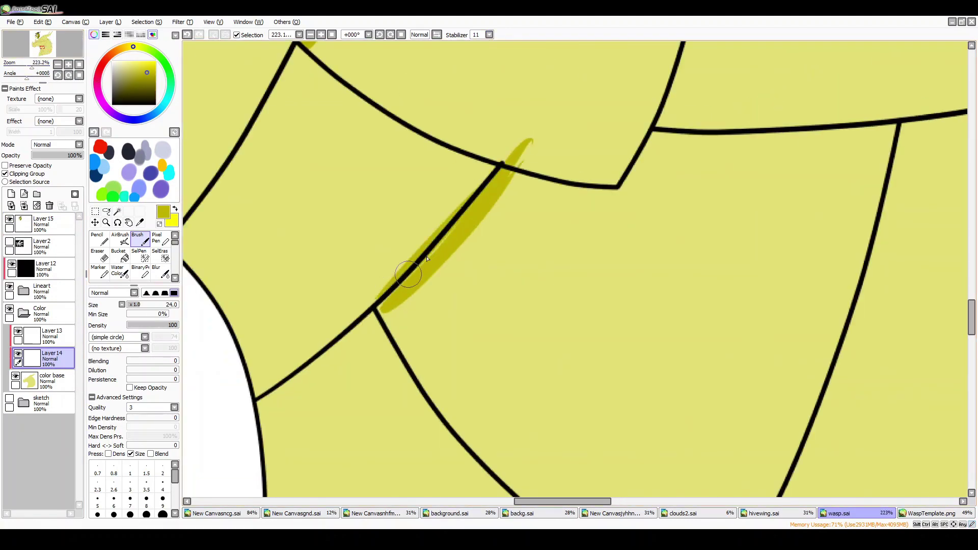
Fix the line junction at the next throat scale's upper corner on Linework6, then shade its upper edge dark yellow on Layer14
scroll(407, 255, down, 2)
key(ctrl+z)
ctrl+shift+click(442, 331)
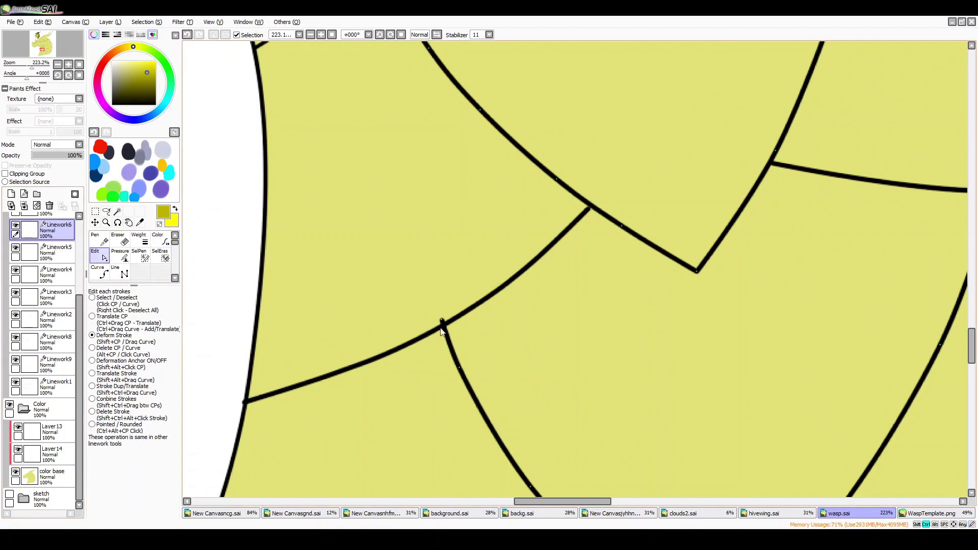
ctrl+shift+click(442, 331)
drag(441, 331, 619, 189)
Undo the last brush stroke and close the gaps where the following throat scale's lines meet on Linework6
scroll(560, 254, down, 2)
key(ctrl+z)
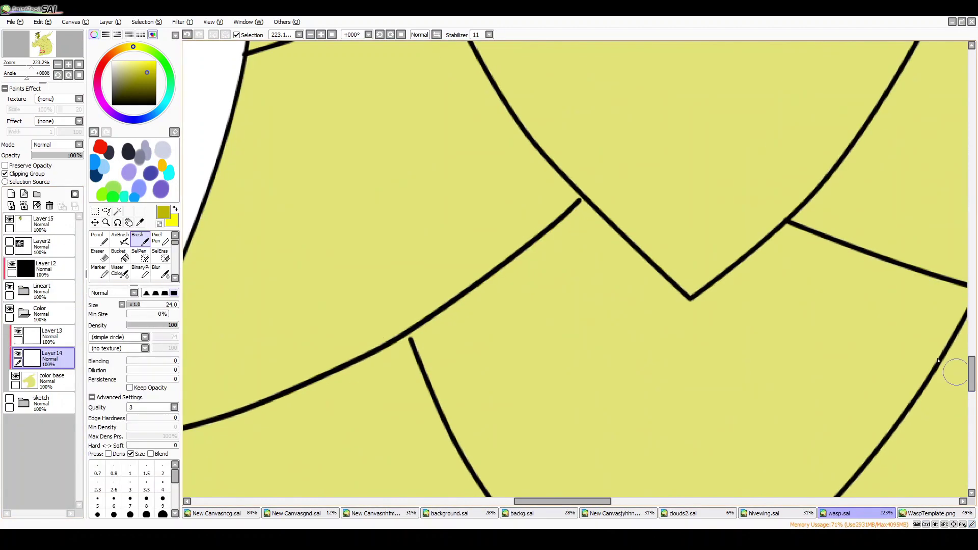
click(15, 359)
ctrl+shift+click(588, 207)
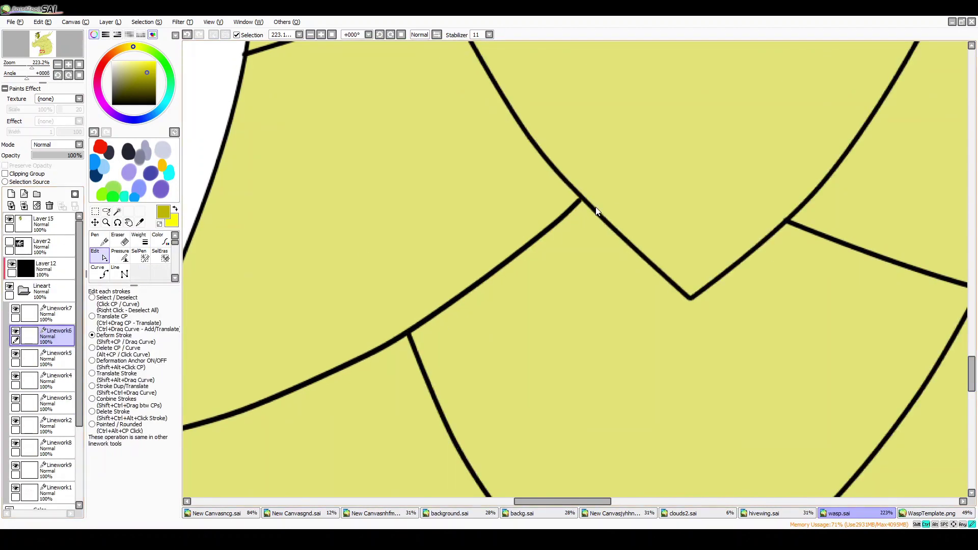
scroll(934, 322, up, 2)
scroll(601, 306, up, 1)
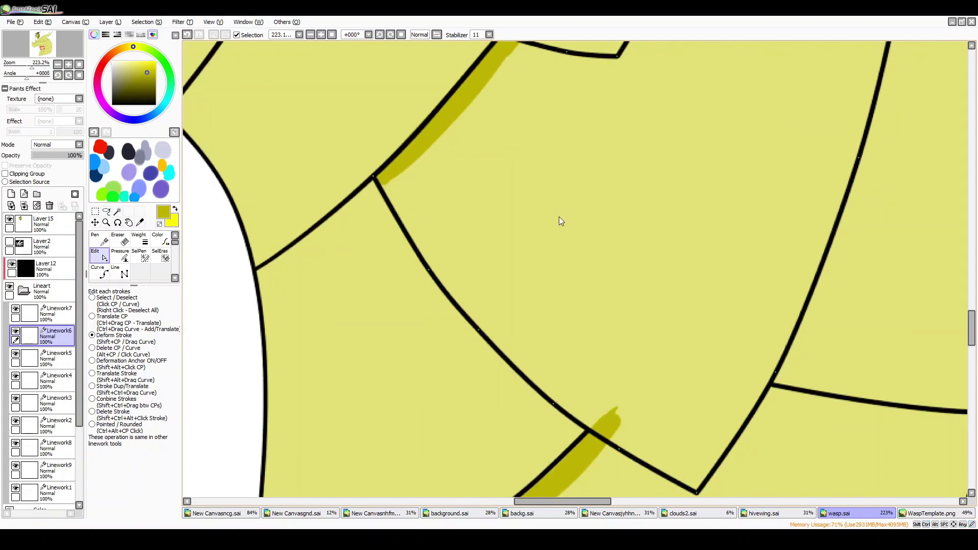
Connect the line end to the lowest throat scale's edge near the base of the neck on Linework7
scroll(559, 219, up, 5)
click(46, 322)
scroll(535, 125, down, 6)
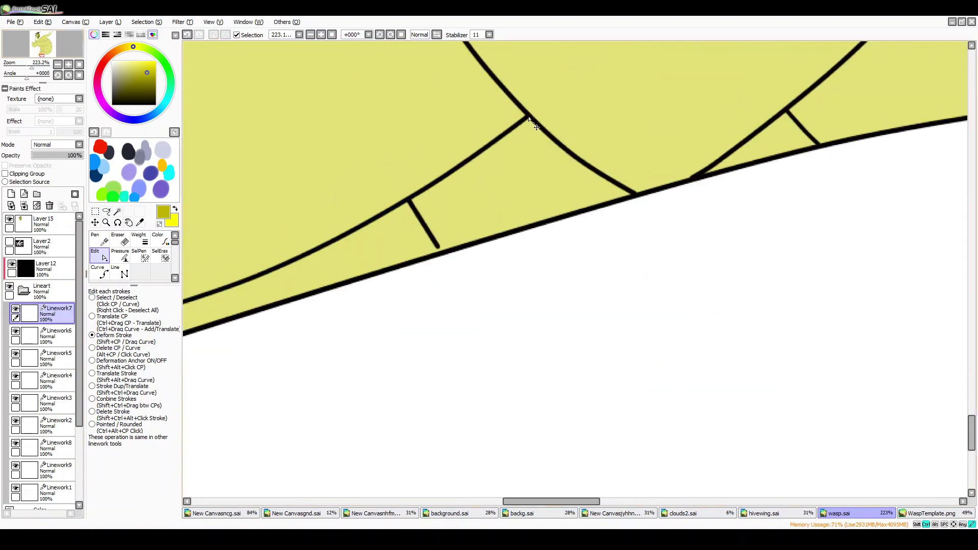
ctrl+shift+click(529, 120)
Connect the rear ends of the throat scale lines to the neck plate lines on Linework6
click(56, 57)
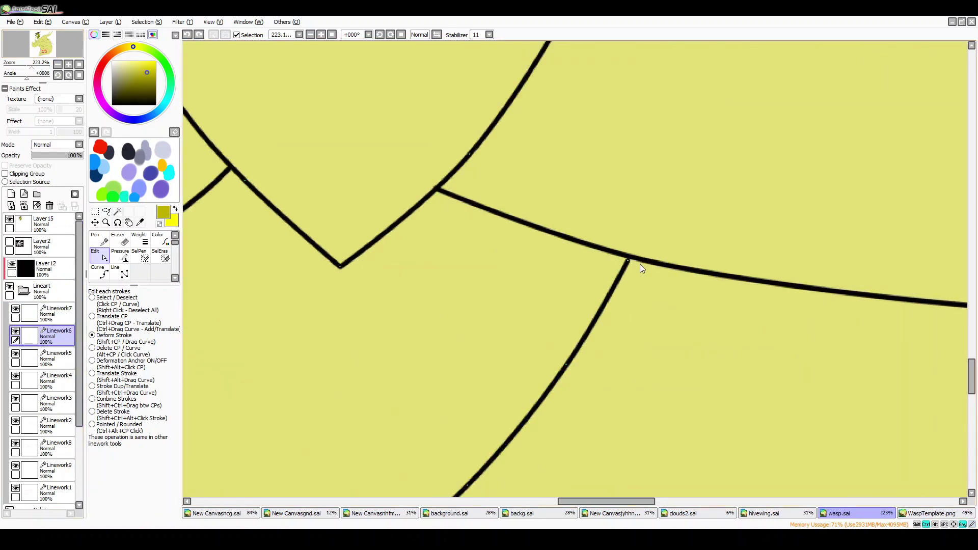
click(55, 46)
click(643, 255)
click(34, 51)
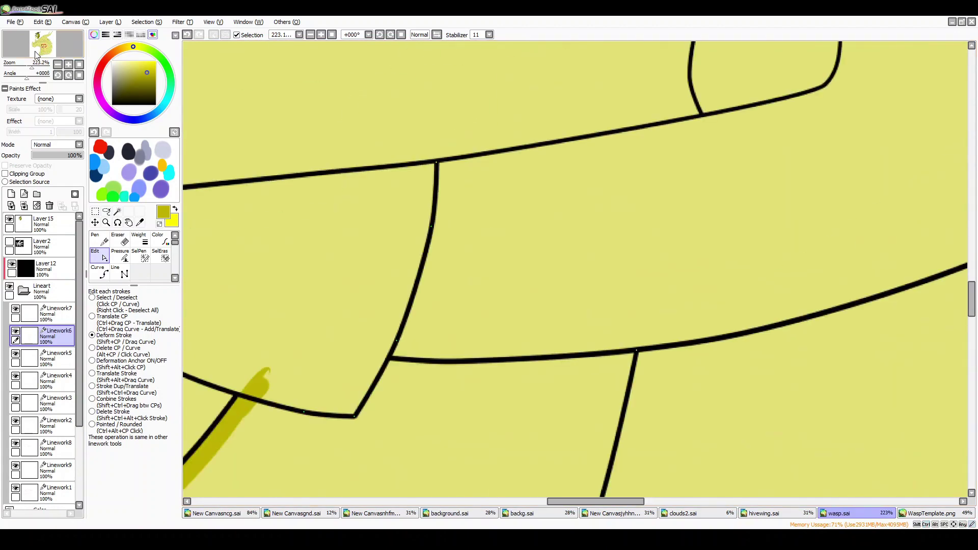
click(45, 49)
Trim the overshooting line ends at the outer corners of the back-of-neck plates with the linework Eraser at size 20
click(56, 403)
key(e)
scroll(271, 312, down, 6)
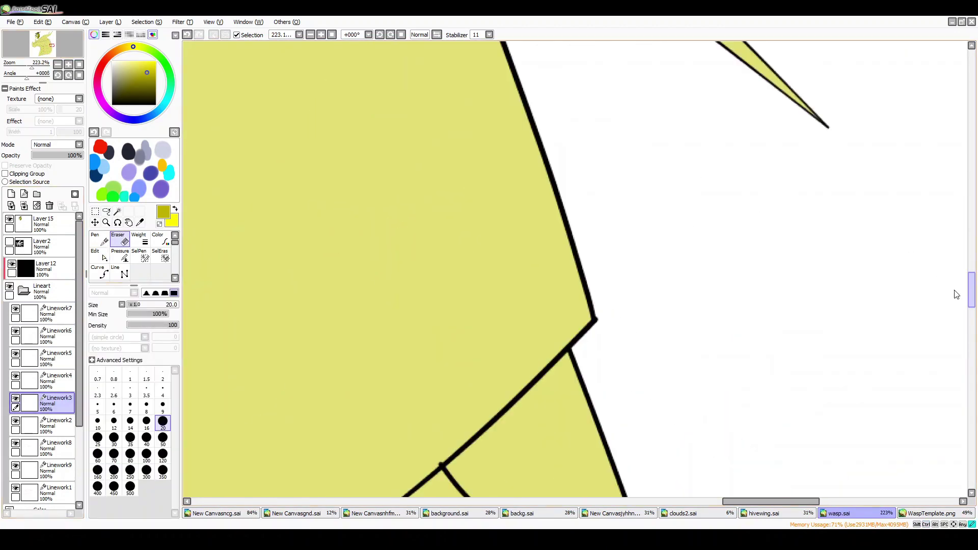
ctrl+shift+click(387, 268)
scroll(886, 338, down, 5)
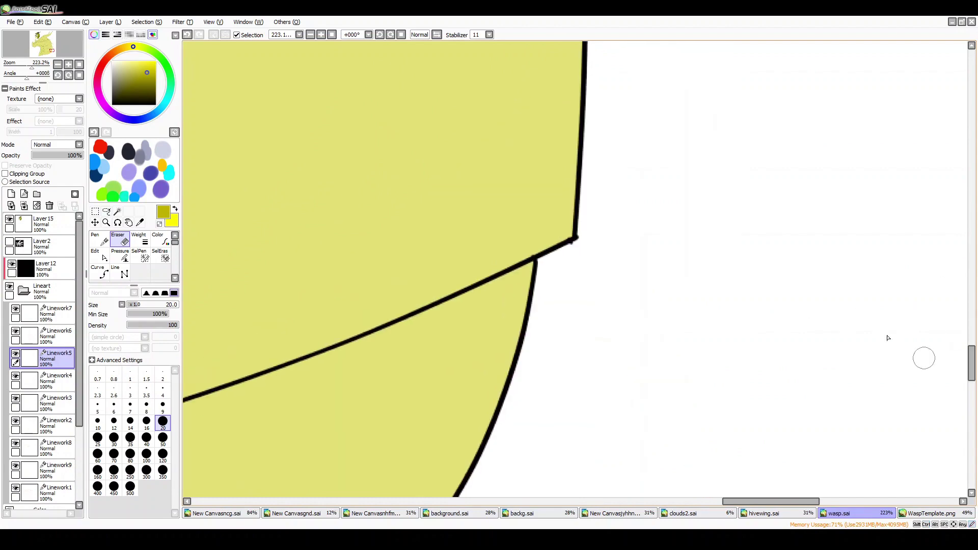
click(39, 383)
click(46, 399)
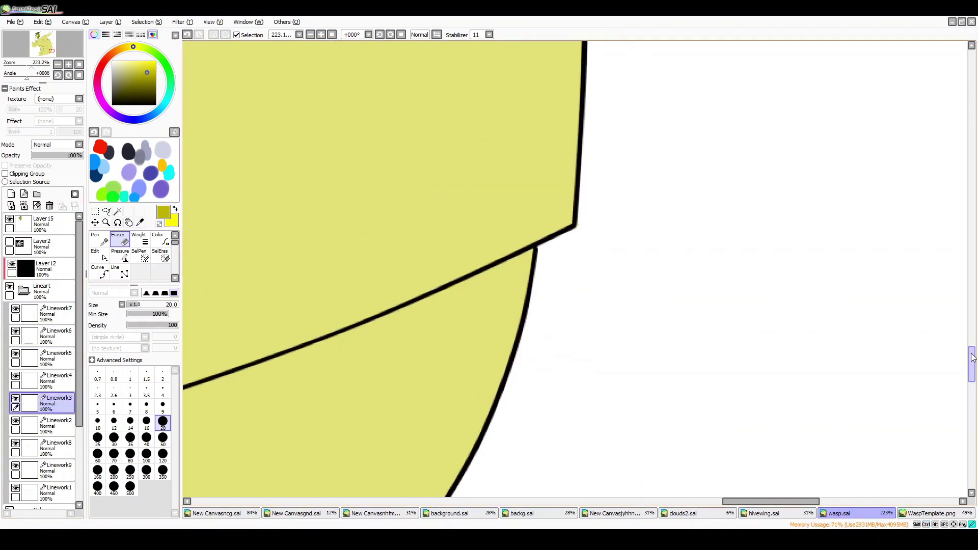
Clean up the stroke ends at the upper neck spike's base on Linework5 and the top neck plate's corner on Linework4
scroll(519, 138, up, 5)
drag(32, 67, 32, 67)
click(100, 254)
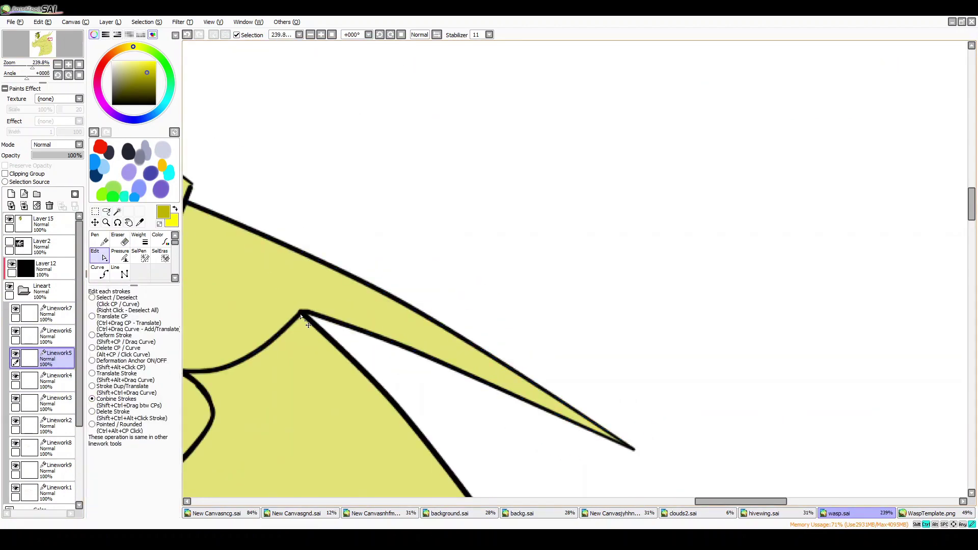
click(41, 44)
click(46, 379)
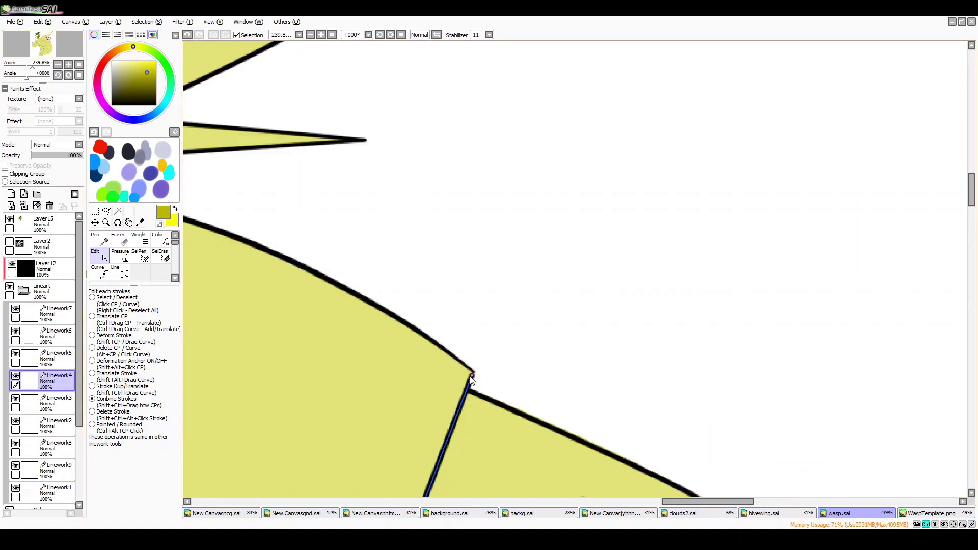
click(117, 238)
Outline the front edges of the lower side scales on the neck in olive on Layer14 with the Brush at size 24
scroll(38, 45, down, 4)
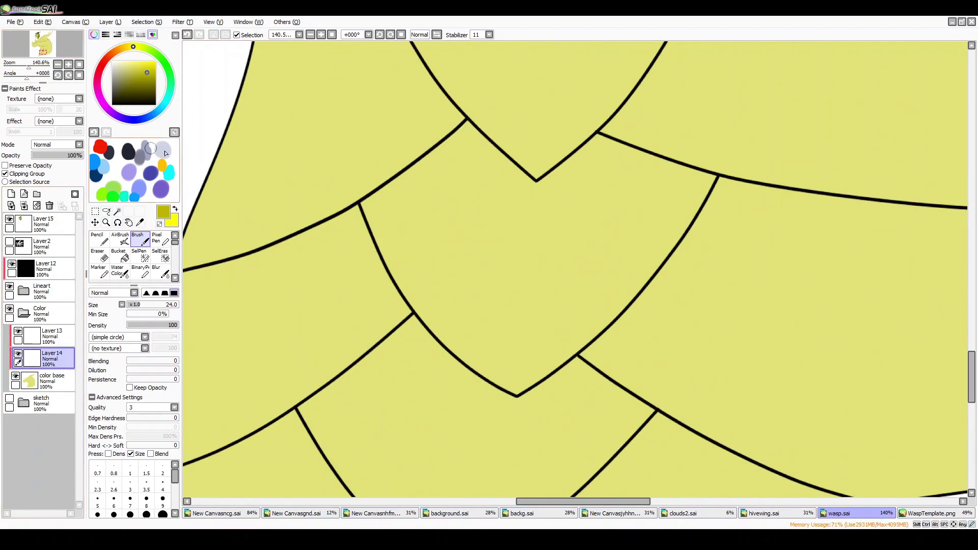
drag(368, 204, 498, 83)
drag(300, 412, 346, 376)
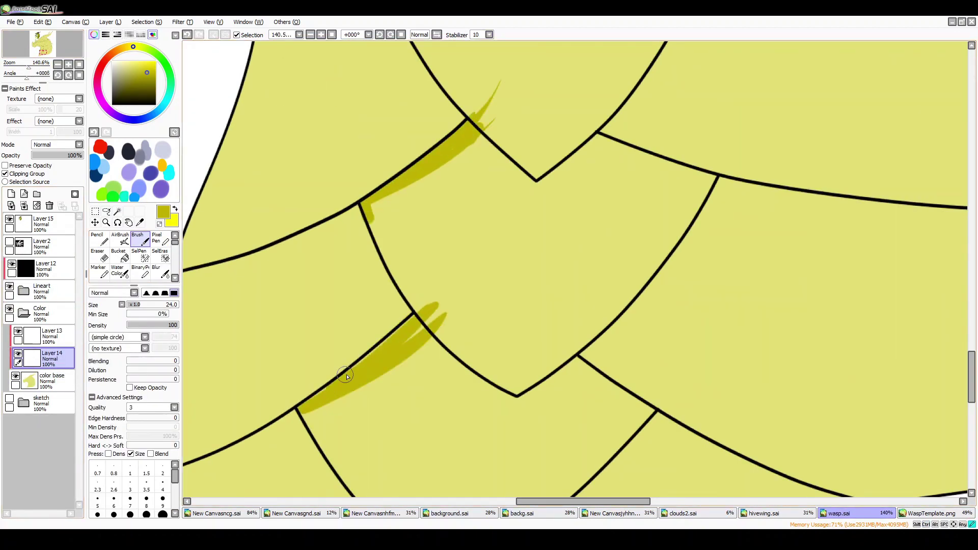
scroll(976, 378, down, 5)
drag(400, 232, 324, 296)
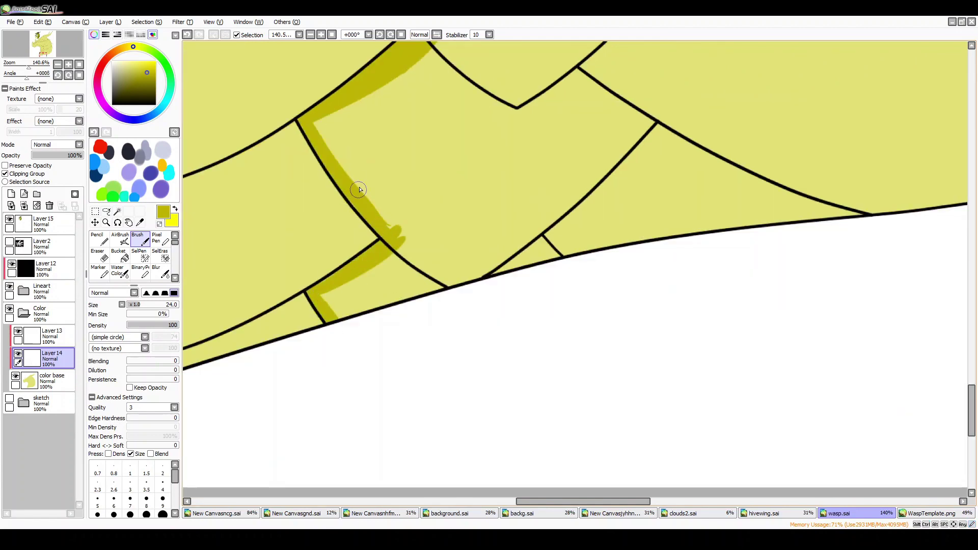
scroll(295, 121, up, 5)
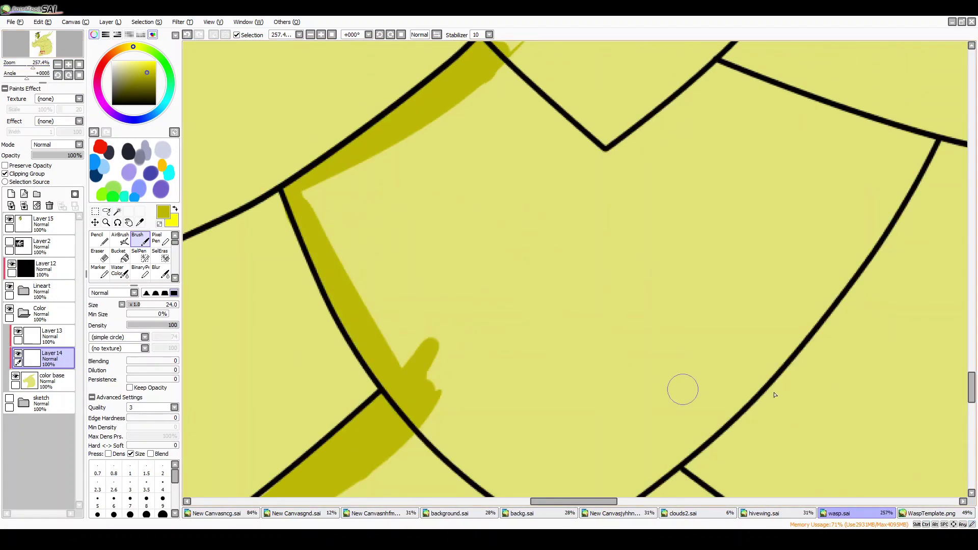
Continue the olive outline up along the front edges of the remaining side scales to the jaw line on Layer14
drag(329, 130, 524, 327)
scroll(510, 357, down, 3)
drag(387, 140, 502, 426)
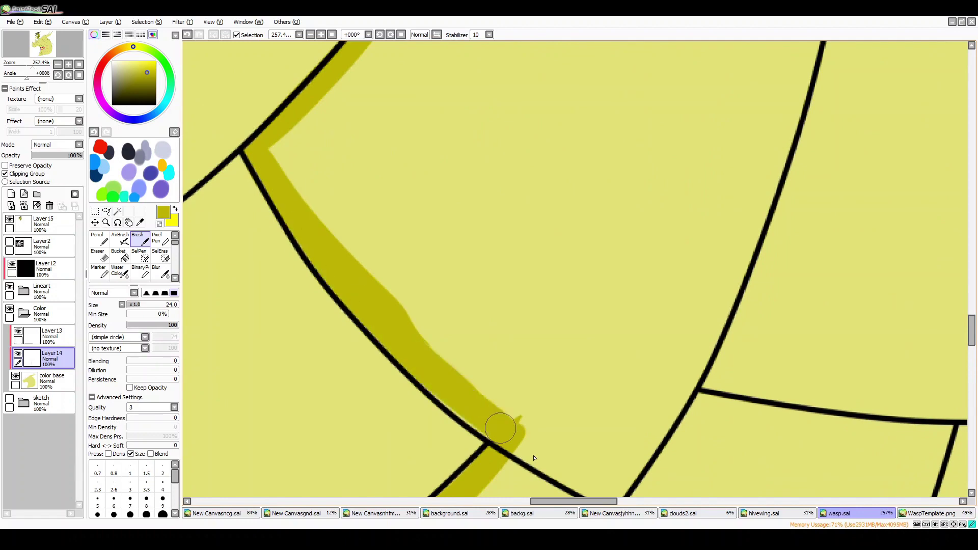
scroll(976, 305, up, 5)
scroll(975, 305, up, 5)
mouse_move(362, 163)
mouse_down()
mouse_move(572, 278)
mouse_move(591, 306)
mouse_up()
scroll(591, 306, down, 8)
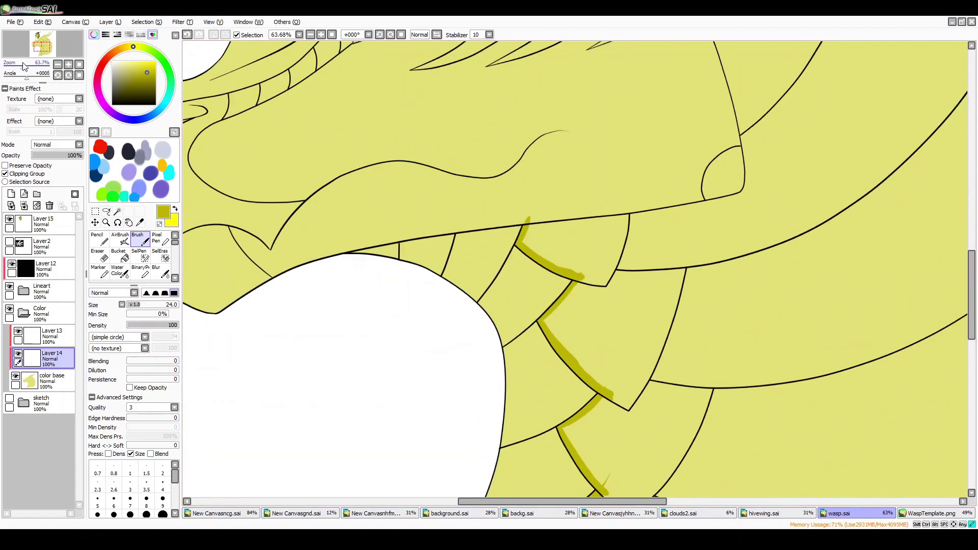
Lasso-select the column of side scales behind the olive outline, from the jaw down to the base of the neck
click(108, 212)
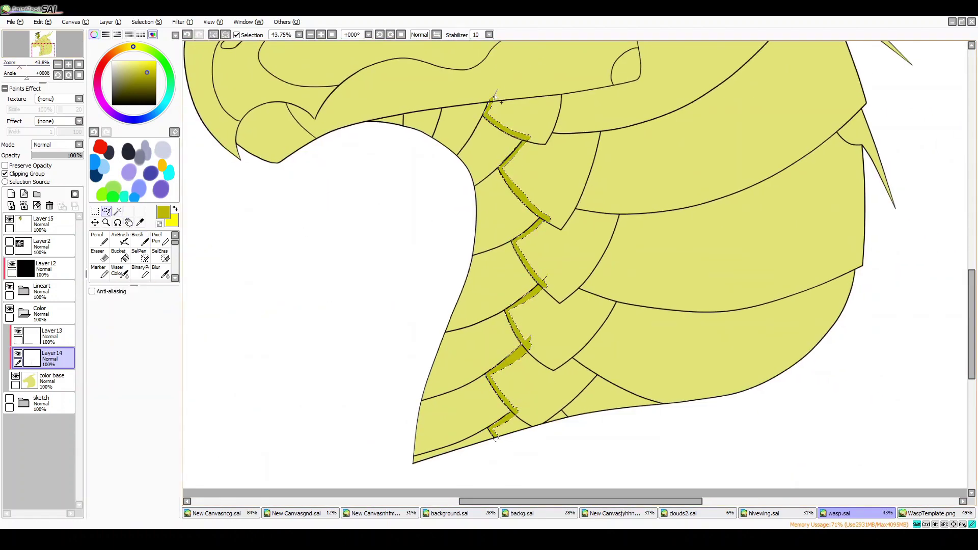
scroll(511, 178, up, 5)
scroll(512, 178, down, 4)
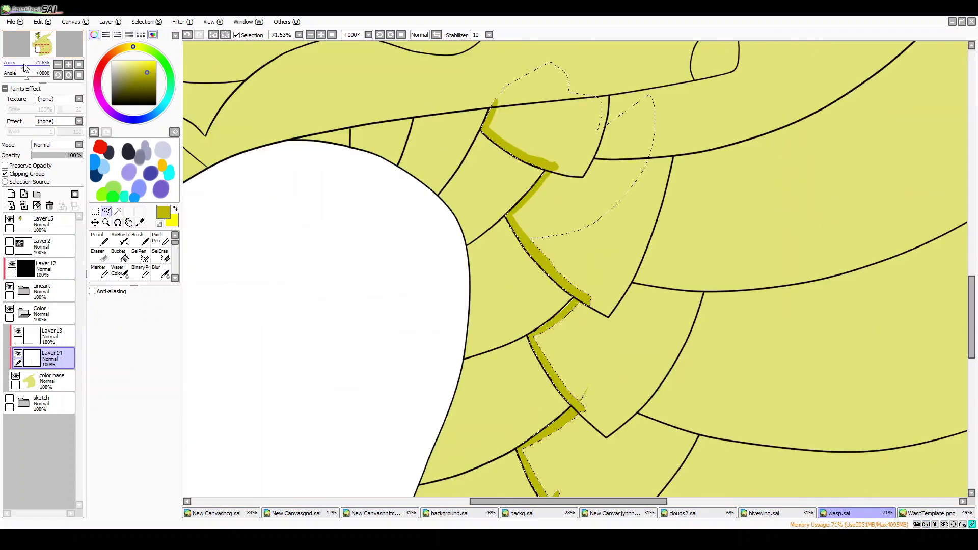
scroll(514, 236, up, 2)
scroll(921, 327, down, 5)
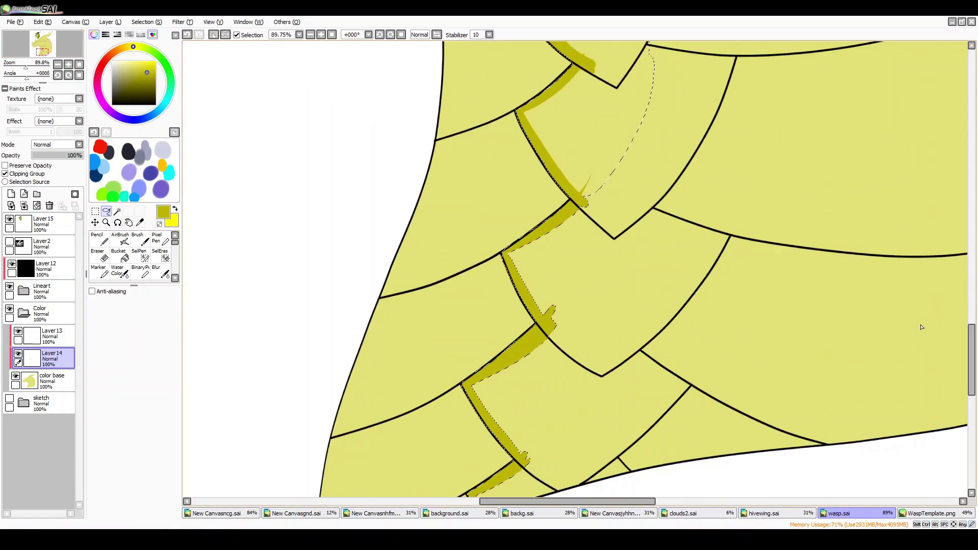
scroll(517, 461, down, 4)
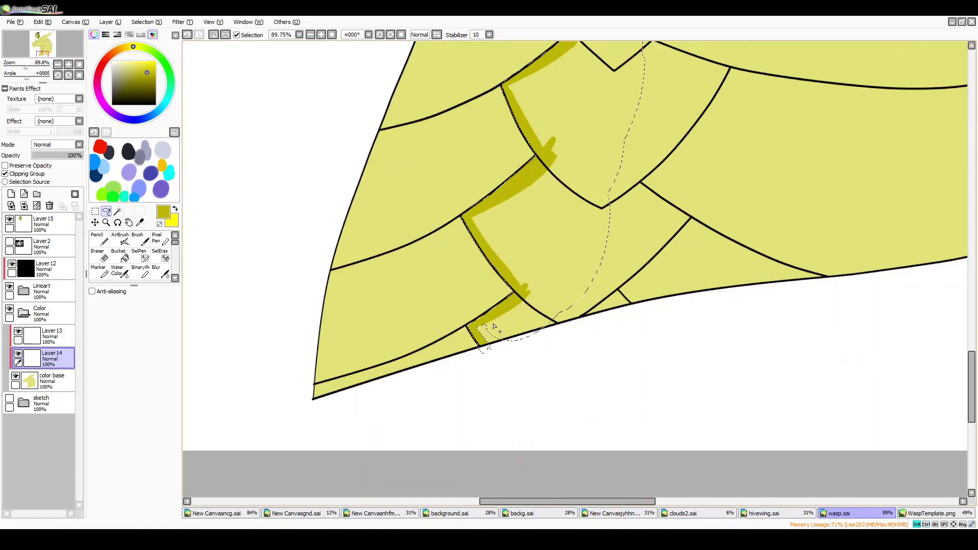
Fill the column of side scales with olive on Layer14 using the Brush at size 93
key(b)
mouse_move(504, 410)
mouse_down()
mouse_move(553, 352)
mouse_move(560, 306)
mouse_up()
mouse_move(560, 163)
mouse_down()
mouse_move(585, 53)
mouse_move(560, 306)
mouse_up()
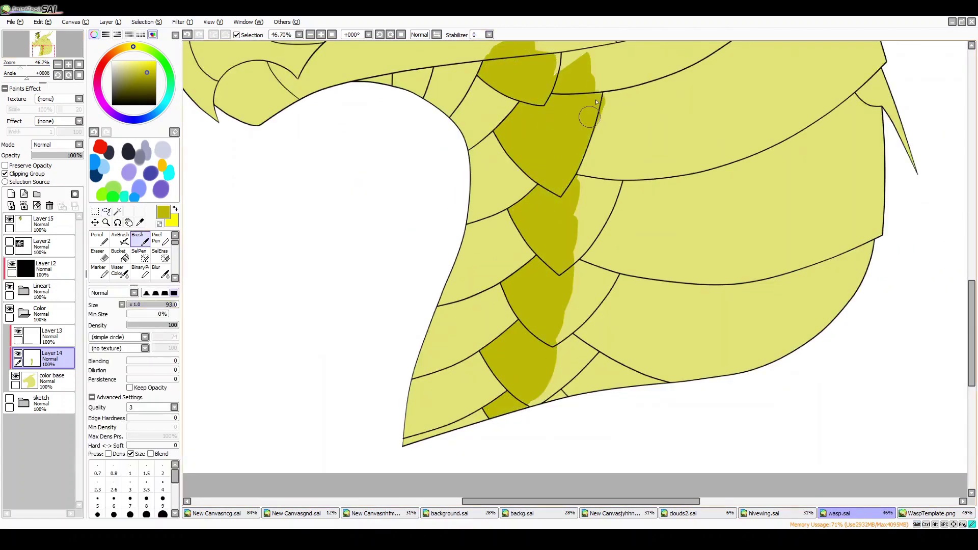
drag(611, 76, 540, 397)
On a new clipped layer above the hidden Layer14, start a bright yellow outline behind the uppermost side scale below the jaw
mouse_move(43, 46)
mouse_down()
mouse_move(37, 39)
mouse_move(32, 66)
mouse_up()
key(ctrl+shift+n)
click(51, 55)
drag(360, 153, 349, 262)
click(18, 375)
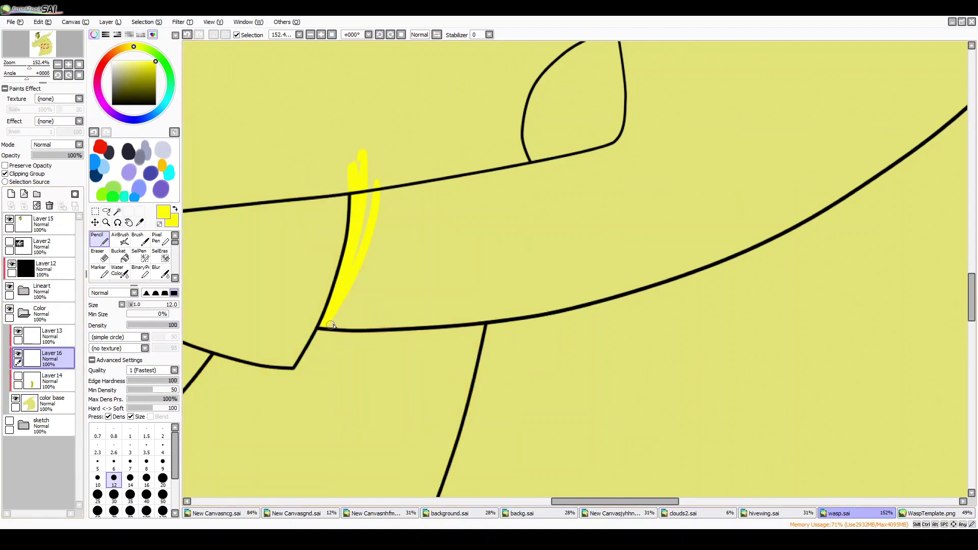
Extend the yellow outline along the top neck plate's lower edge with the size 12 Pencil, using the Eraser at size 22 for corrections
click(98, 238)
drag(44, 44, 42, 45)
click(97, 255)
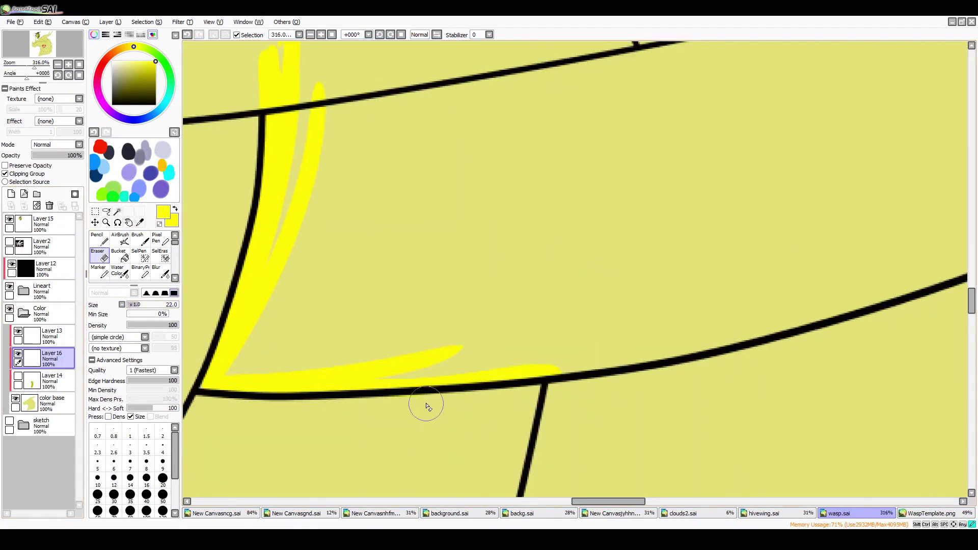
click(103, 242)
Outline the front and lower edges of the second neck plate in bright yellow on Layer16 with the Pencil
scroll(509, 255, down, 5)
drag(542, 66, 506, 305)
scroll(444, 241, up, 5)
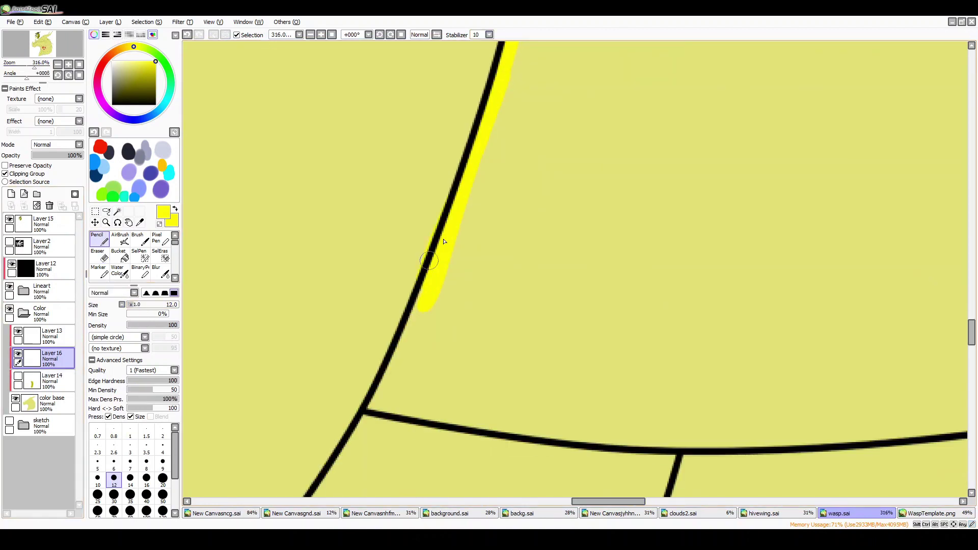
drag(395, 374, 509, 71)
scroll(509, 254, down, 10)
scroll(662, 245, up, 5)
mouse_move(357, 243)
mouse_down()
mouse_move(393, 238)
mouse_move(736, 275)
mouse_up()
scroll(560, 254, down, 10)
Outline the front edges of the lower neck plates beside the olive scales in bright yellow with the Pencil at size 19
mouse_move(484, 258)
mouse_down()
mouse_move(437, 301)
mouse_move(652, 395)
mouse_up()
scroll(529, 379, down, 5)
scroll(561, 255, up, 3)
mouse_move(632, 46)
mouse_down()
mouse_move(525, 240)
mouse_move(351, 392)
mouse_up()
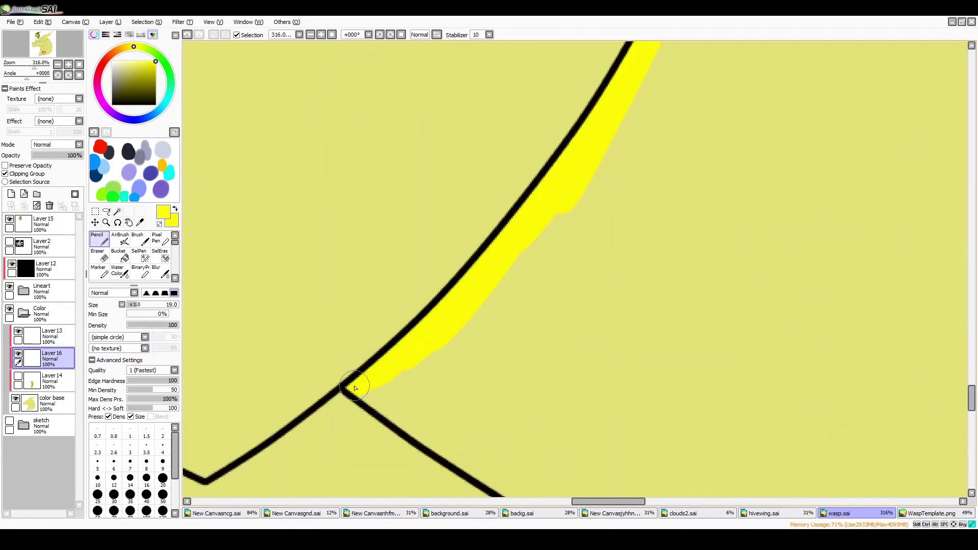
scroll(356, 306, down, 3)
mouse_move(555, 372)
mouse_down()
mouse_move(374, 266)
mouse_move(611, 402)
mouse_up()
scroll(932, 397, down, 3)
drag(662, 255, 960, 415)
scroll(814, 357, up, 5)
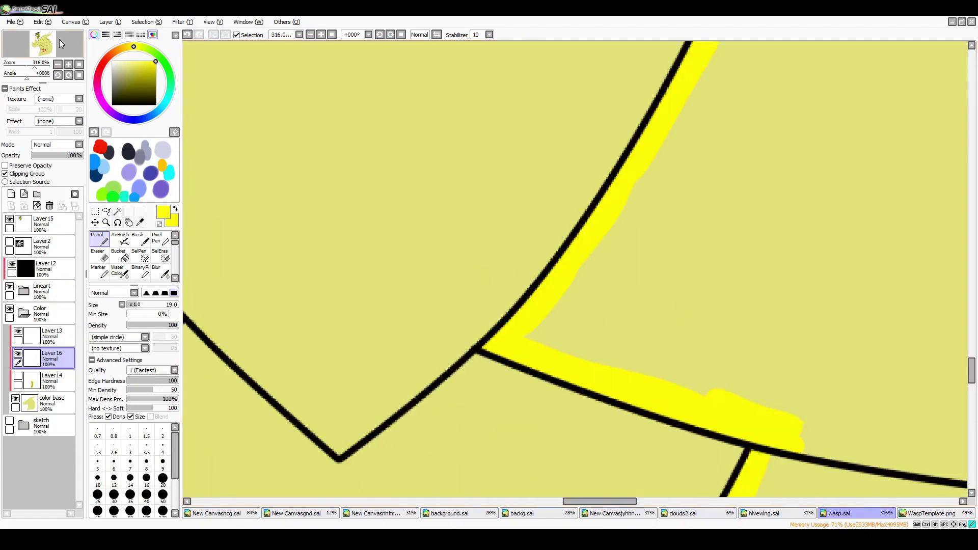
Paint a bright yellow outline along the inside of the jaw's lower edge near the throat on Layer16
drag(570, 448, 627, 99)
mouse_move(611, 356)
mouse_down()
mouse_move(657, 161)
mouse_move(928, 236)
mouse_up()
scroll(560, 255, down, 5)
drag(443, 127, 418, 285)
drag(423, 244, 443, 438)
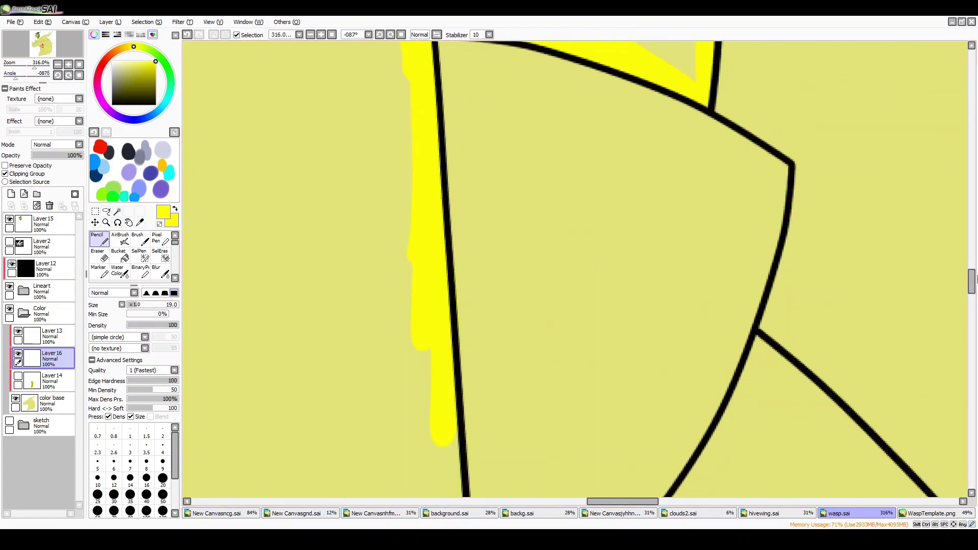
Join the jaw outline to the top neck plate's corner and continue it along the jaw's lower edge to the chin
key(e)
scroll(445, 192, down, 3)
key(n)
drag(438, 148, 647, 198)
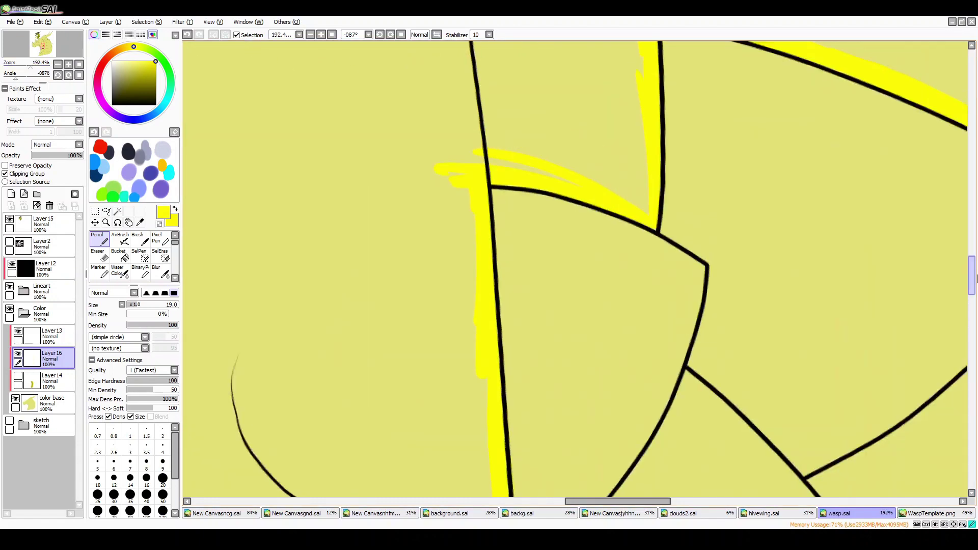
scroll(560, 255, down, 2)
scroll(977, 289, down, 3)
drag(509, 89, 530, 285)
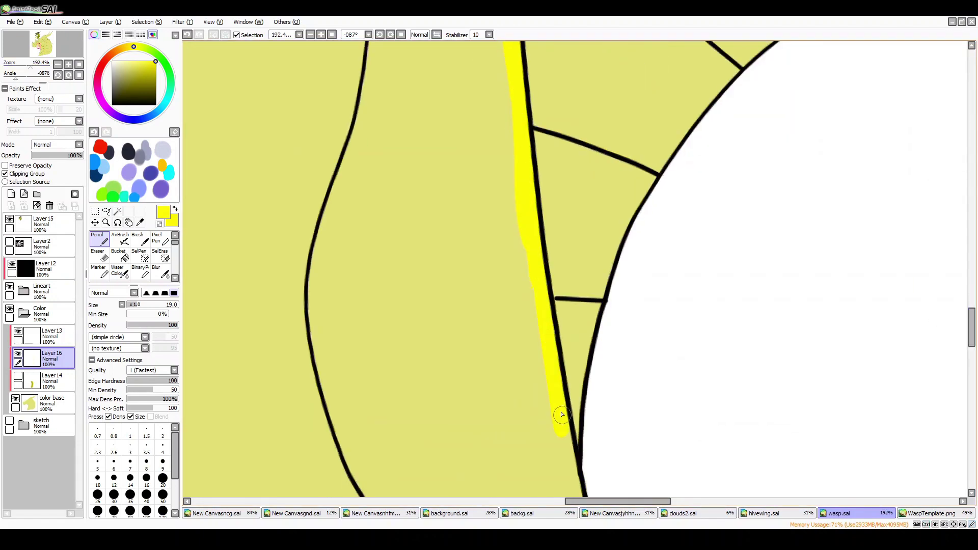
drag(562, 414, 578, 489)
Select the head and neck area enclosed by the yellow outline and fill it with bright yellow on Layer16 using the Brush
key(Home)
scroll(941, 349, down, 5)
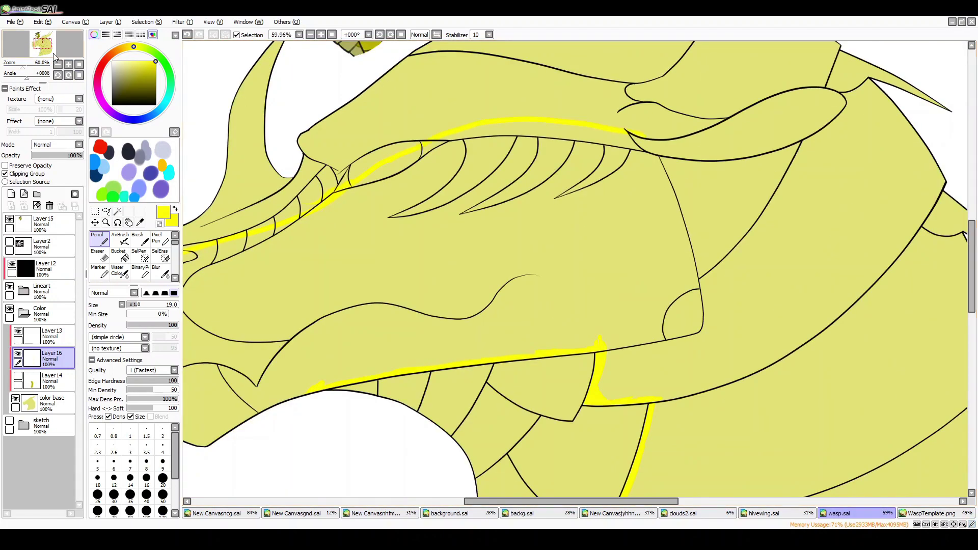
click(106, 211)
drag(586, 128, 662, 403)
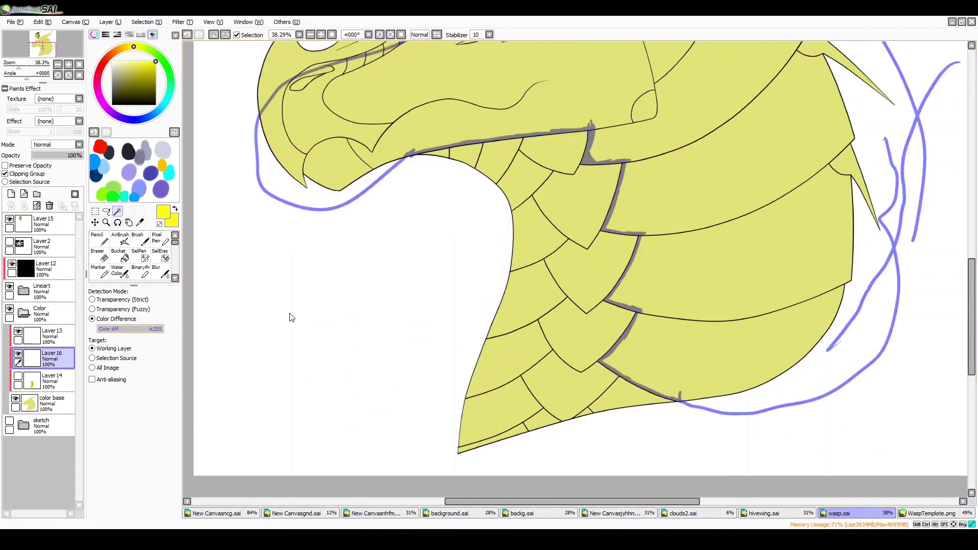
scroll(742, 150, down, 2)
key(b)
drag(442, 236, 459, 168)
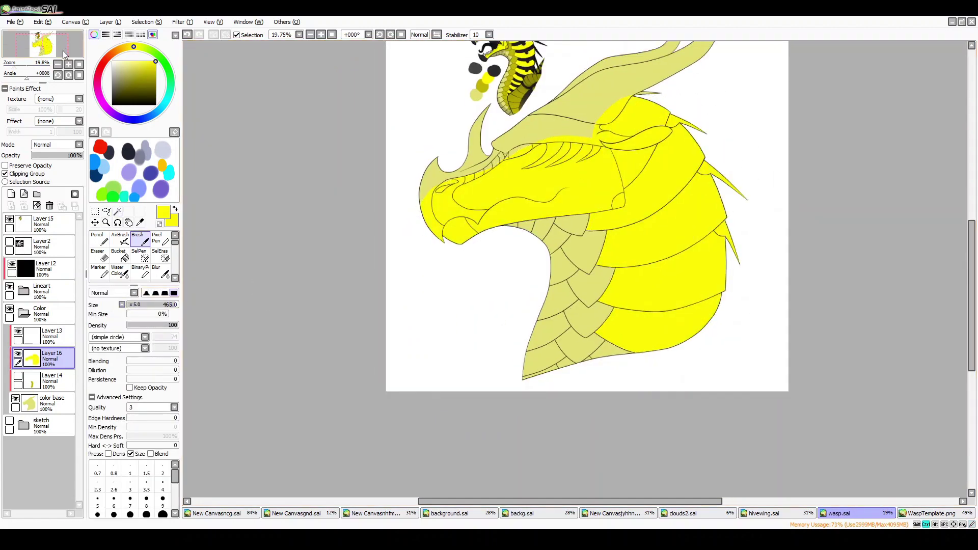
Fill the small lowest plate at the neck's base with bright yellow on Layer16 using the Pencil, covering the olive overspill
key(n)
scroll(501, 363, up, 10)
drag(578, 296, 501, 364)
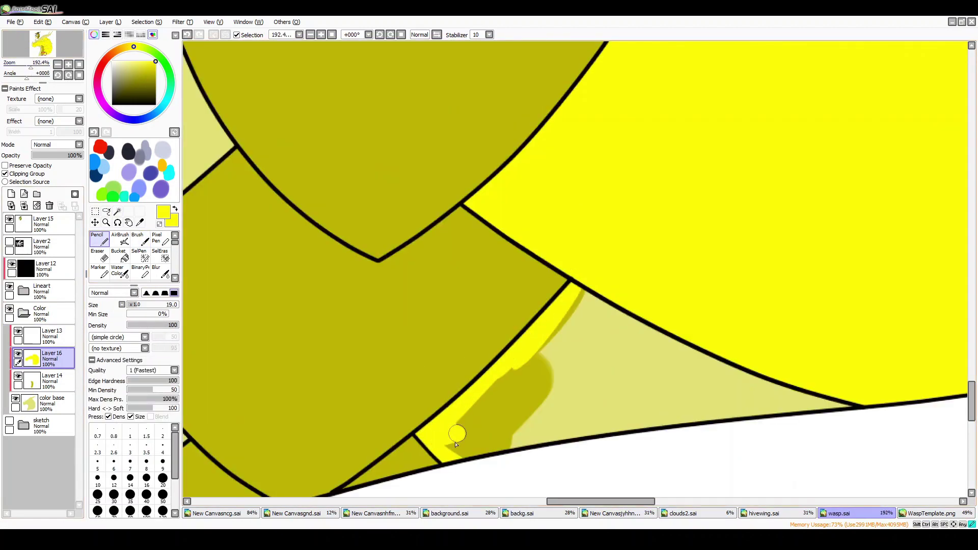
mouse_move(456, 444)
mouse_down()
mouse_move(502, 383)
mouse_move(518, 440)
mouse_move(810, 379)
mouse_up()
Sample the near-black and olive colours from the reference's colour swatches
scroll(810, 380, down, 5)
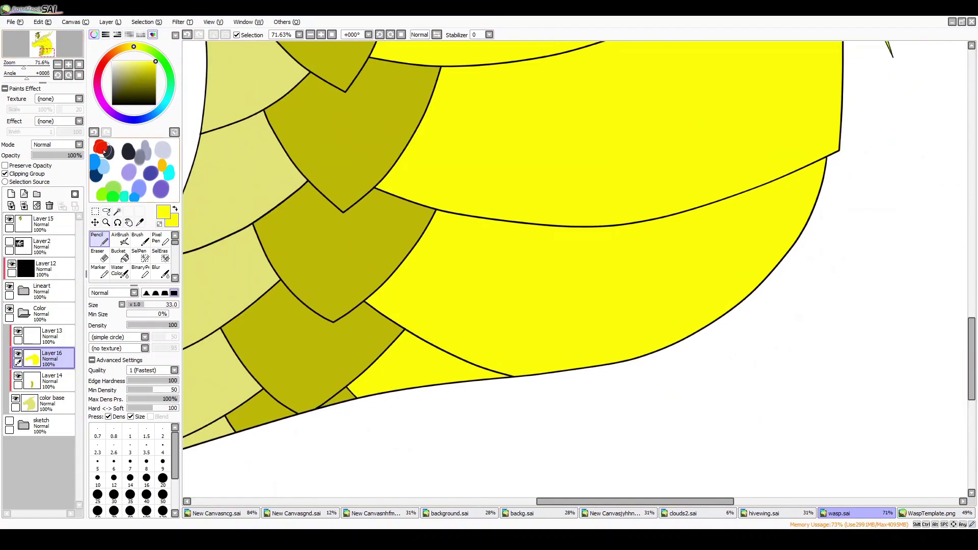
scroll(575, 270, down, 5)
click(128, 151)
scroll(275, 247, up, 5)
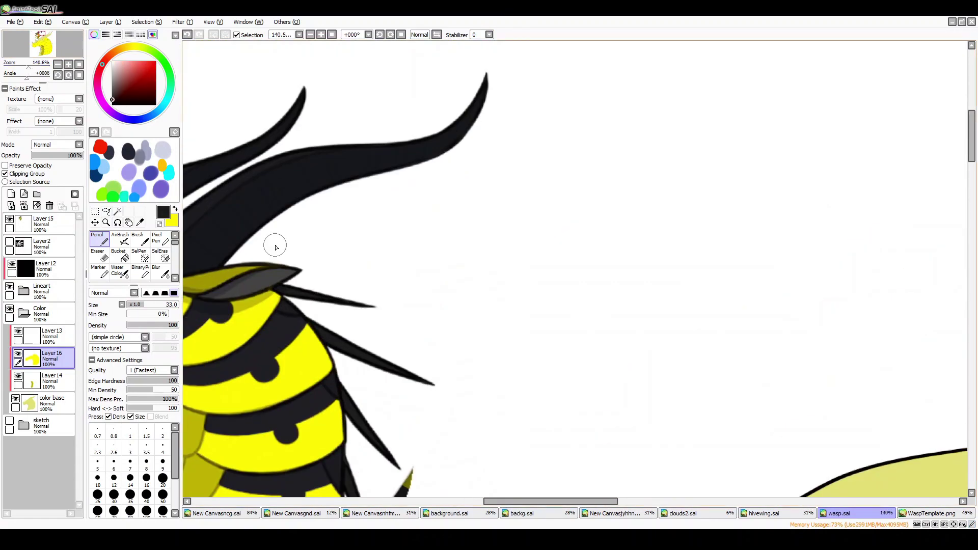
scroll(305, 332, down, 3)
scroll(468, 367, up, 2)
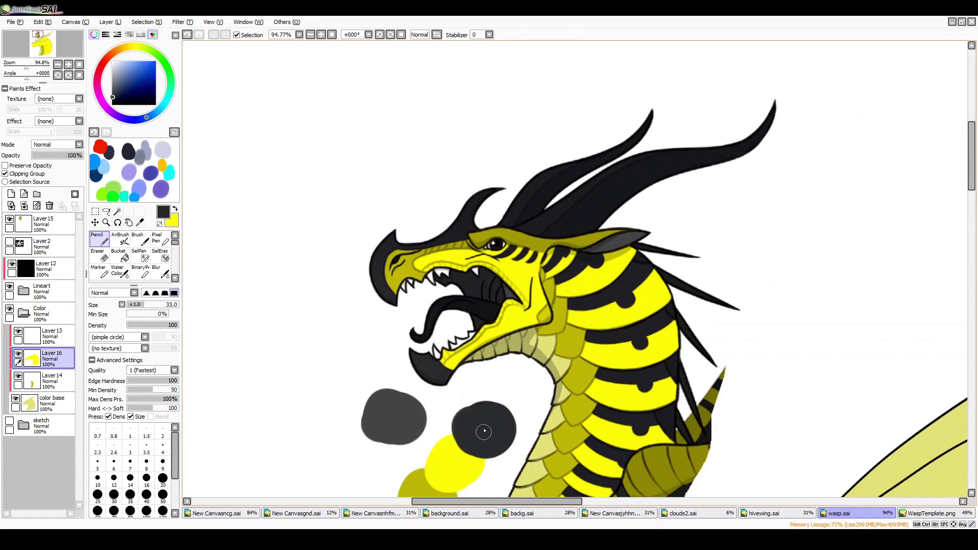
scroll(484, 431, down, 2)
alt+click(437, 437)
Add a clipped layer above Layer16 and paint an olive stroke behind the nostril with the Pencil at size 33
scroll(418, 255, up, 3)
click(11, 194)
drag(377, 261, 413, 224)
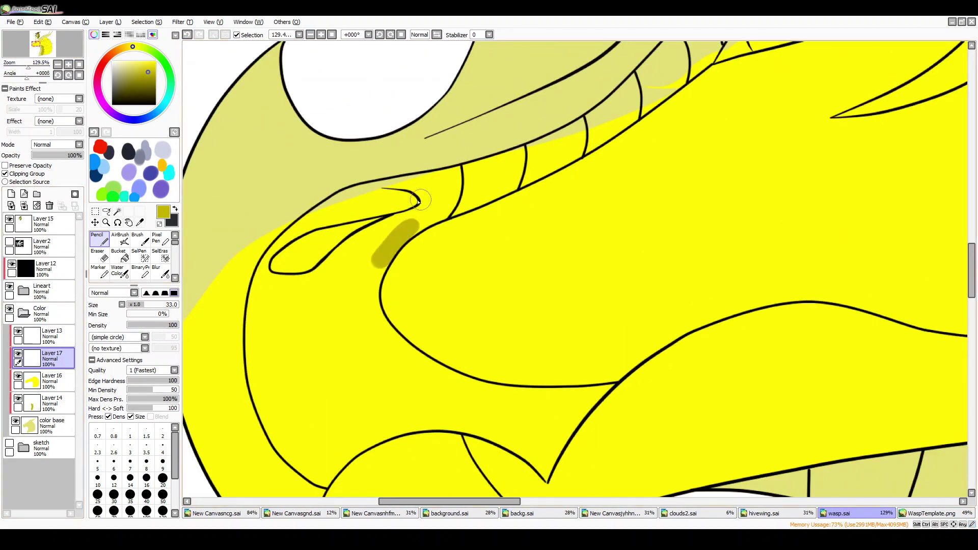
Select the banded segments along the snout ridge from the Lineart folder with the Magic Wand and the SelPen at size 7
scroll(418, 202, up, 2)
click(117, 211)
click(46, 290)
click(478, 163)
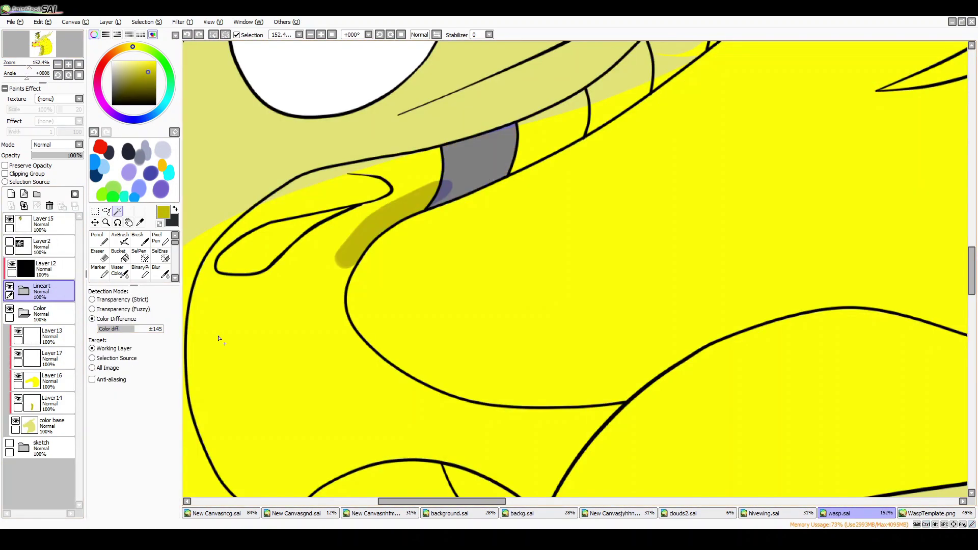
scroll(219, 338, up, 2)
click(139, 254)
drag(41, 67, 30, 65)
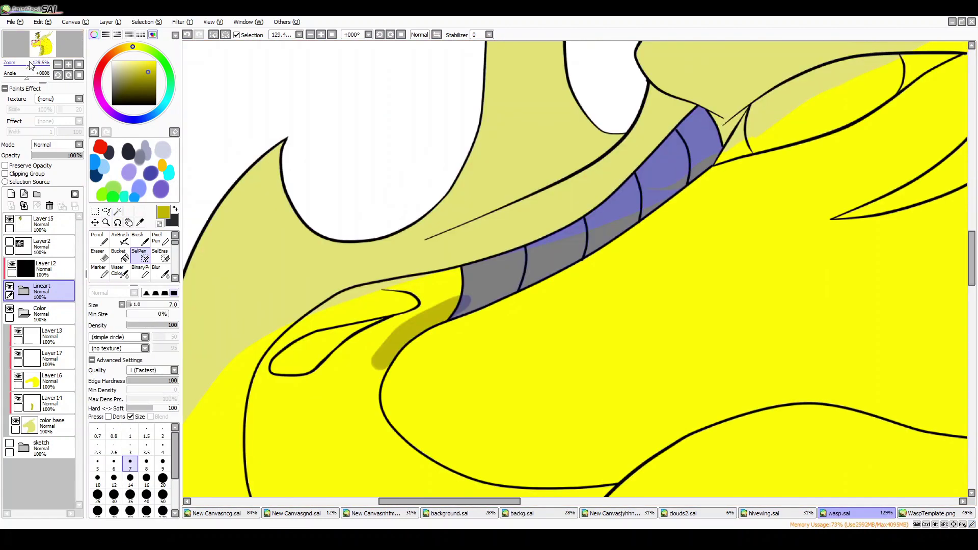
Close and taper the stroke ends where the lip lines meet in a point at the front of the mouth on Linework1
click(24, 291)
click(57, 364)
scroll(492, 386, up, 6)
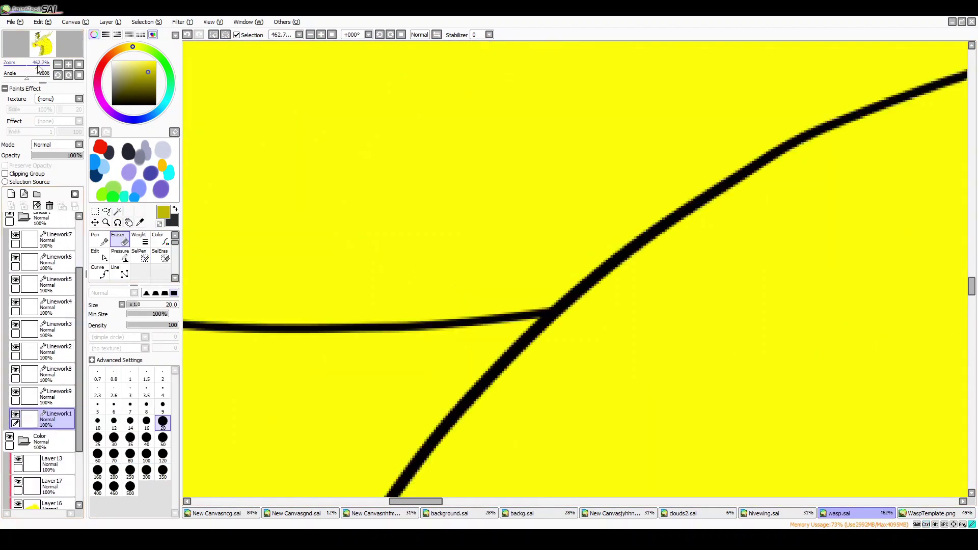
key(ctrl)
key(e)
key(ctrl+z)
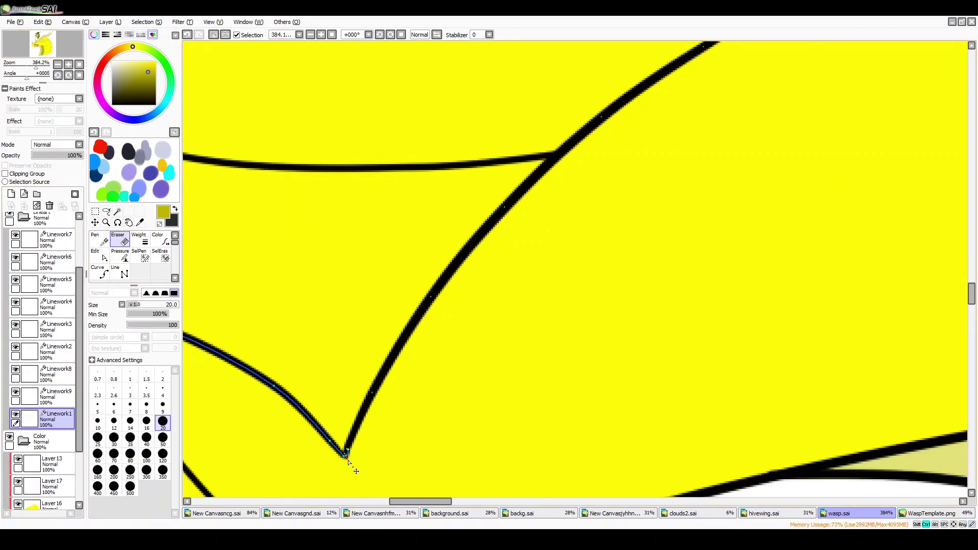
key(ctrl)
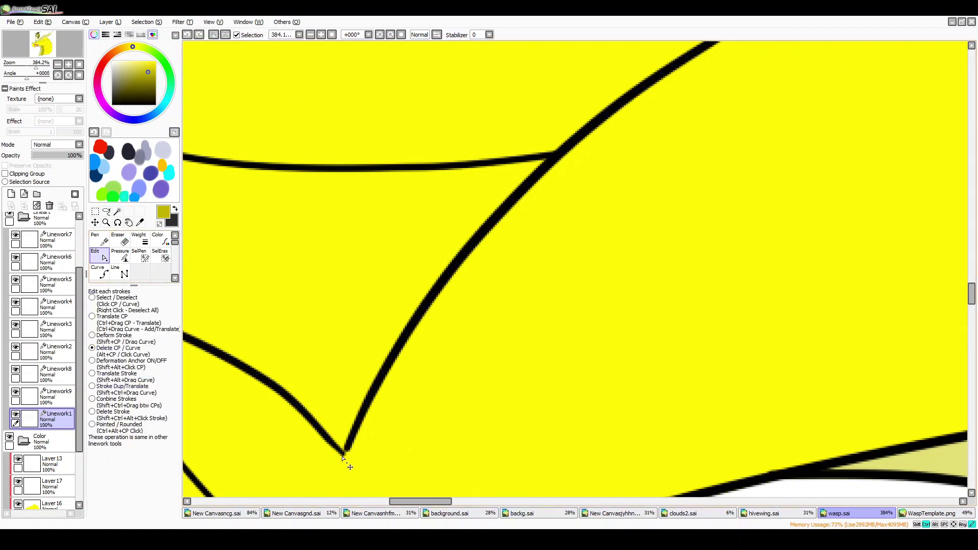
key(p)
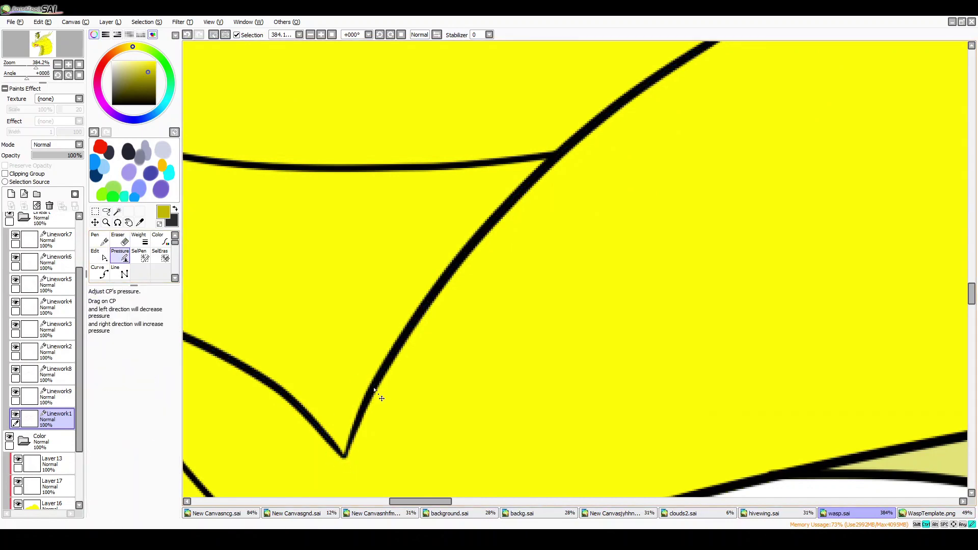
Select the brow area from the Lineart with the Magic Wand and fill the selected areas with olive on Layer17
scroll(422, 295, down, 5)
key(w)
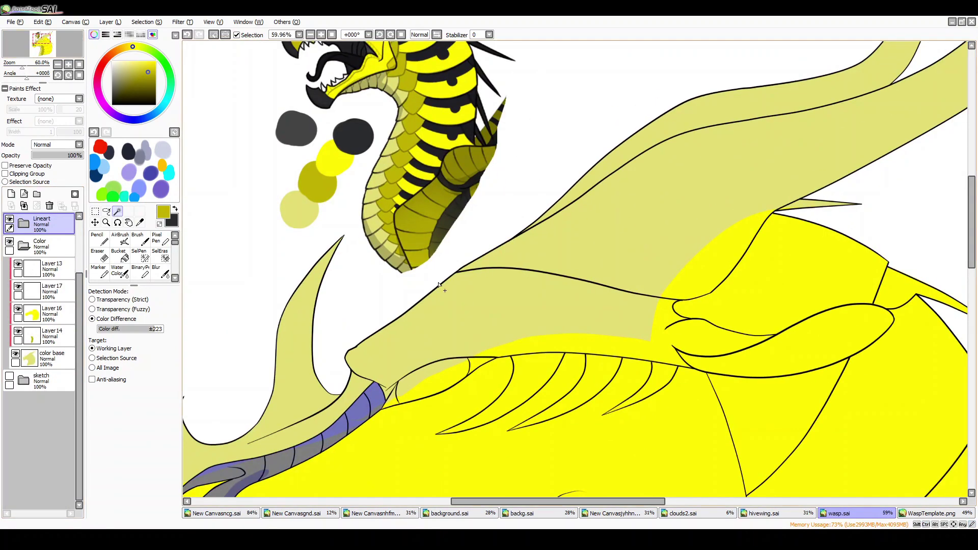
scroll(438, 284, down, 2)
click(560, 250)
key(b)
click(51, 290)
mouse_move(356, 397)
mouse_down()
mouse_move(655, 228)
mouse_move(661, 234)
mouse_up()
scroll(80, 53, down, 1)
Add a clipped layer above Layer16 and fill the three curved stripes below the brow with charcoal, selecting them from the Lineart
click(51, 315)
click(11, 194)
scroll(510, 265, up, 4)
click(51, 224)
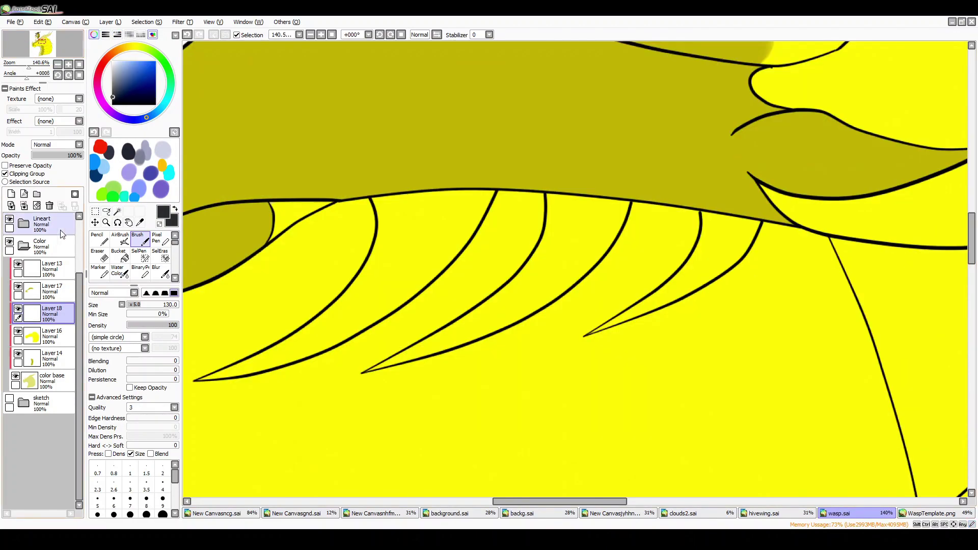
key(w)
click(356, 286)
click(510, 264)
click(662, 287)
key(b)
mouse_move(611, 294)
mouse_down()
mouse_move(261, 382)
mouse_move(662, 285)
mouse_up()
key(ctrl+d)
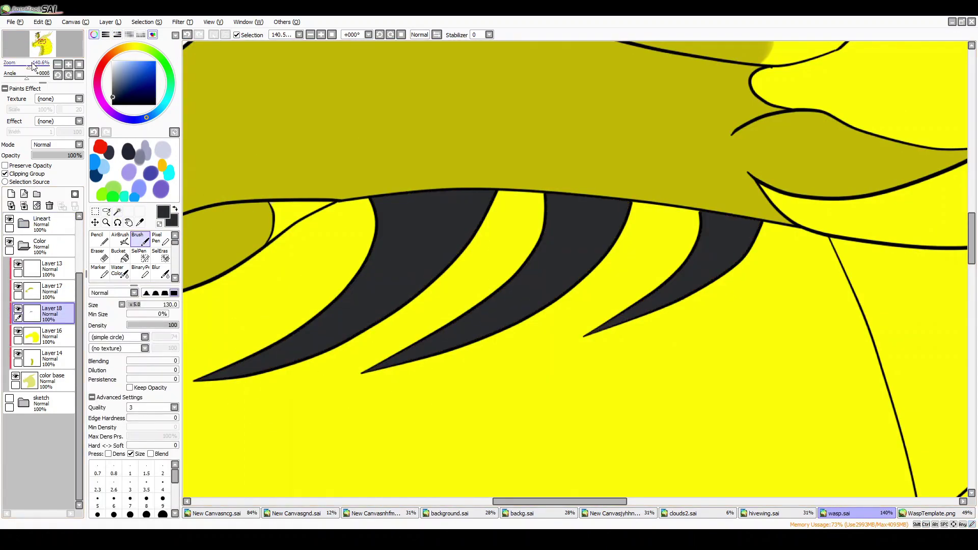
Select the horns, snout horn plate and neck spikes and fill them charcoal on a new clipped layer above Layer17
scroll(352, 286, down, 4)
key(w)
mouse_move(43, 45)
mouse_down()
mouse_move(39, 35)
mouse_move(43, 43)
mouse_up()
key(b)
scroll(40, 35, down, 2)
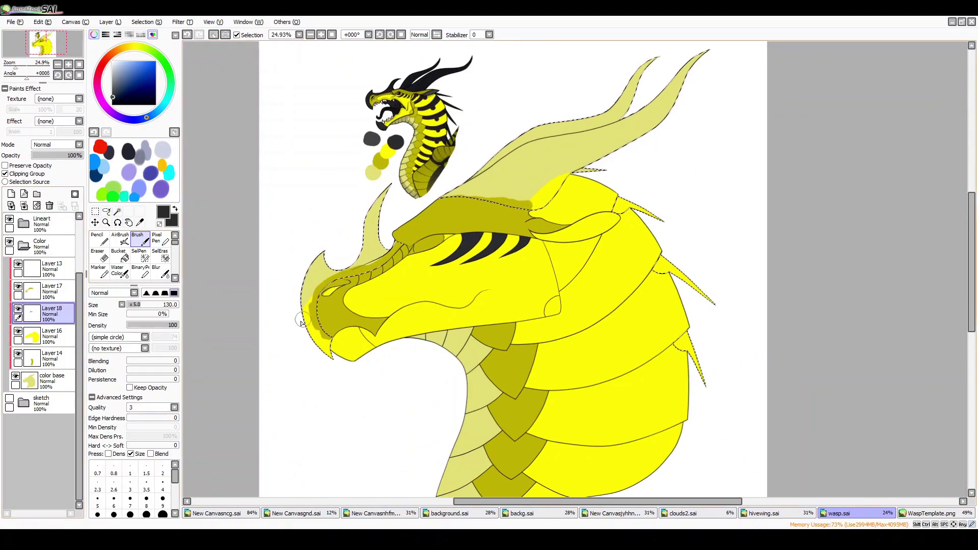
drag(326, 255, 316, 351)
click(51, 292)
click(11, 194)
click(5, 174)
mouse_move(310, 275)
mouse_down()
mouse_move(331, 347)
mouse_move(662, 127)
mouse_up()
Adjust the small arc at the jaw corner on Linework8 so its upper end meets the jaw line
scroll(458, 285, up, 4)
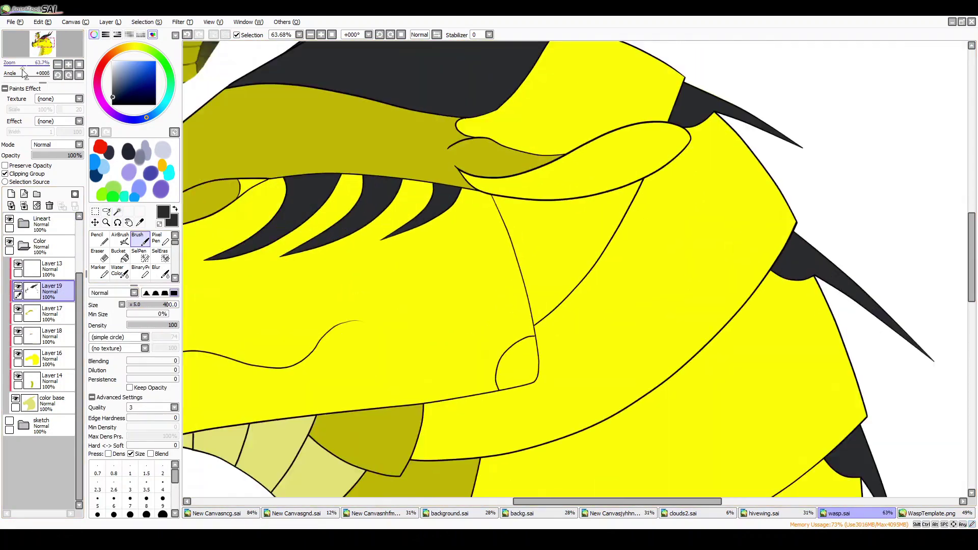
key(w)
click(42, 225)
scroll(458, 285, up, 3)
click(23, 222)
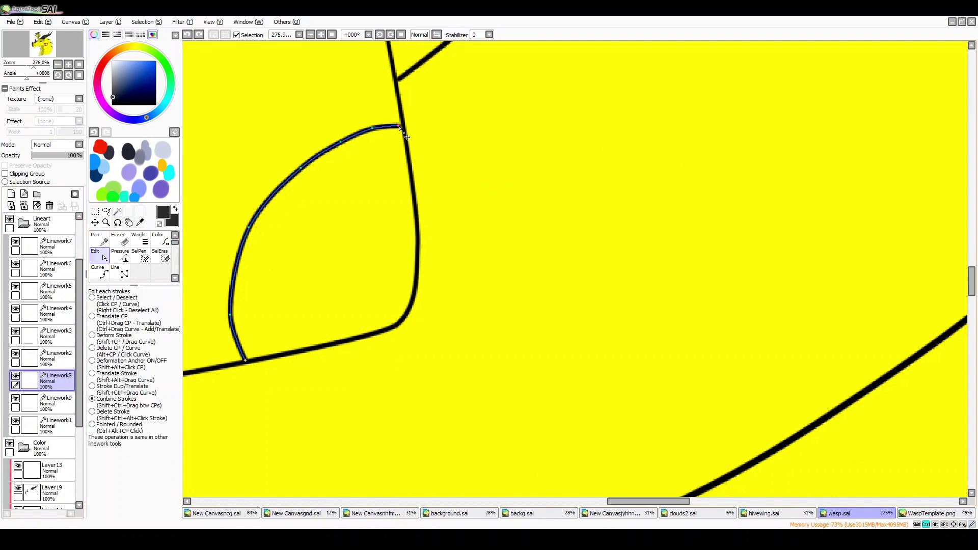
click(23, 223)
Sample the olive and fill the small scale at the jaw corner on Layer17 with the Brush
scroll(266, 354, down, 4)
alt+click(266, 353)
key(b)
click(51, 313)
drag(479, 255, 504, 270)
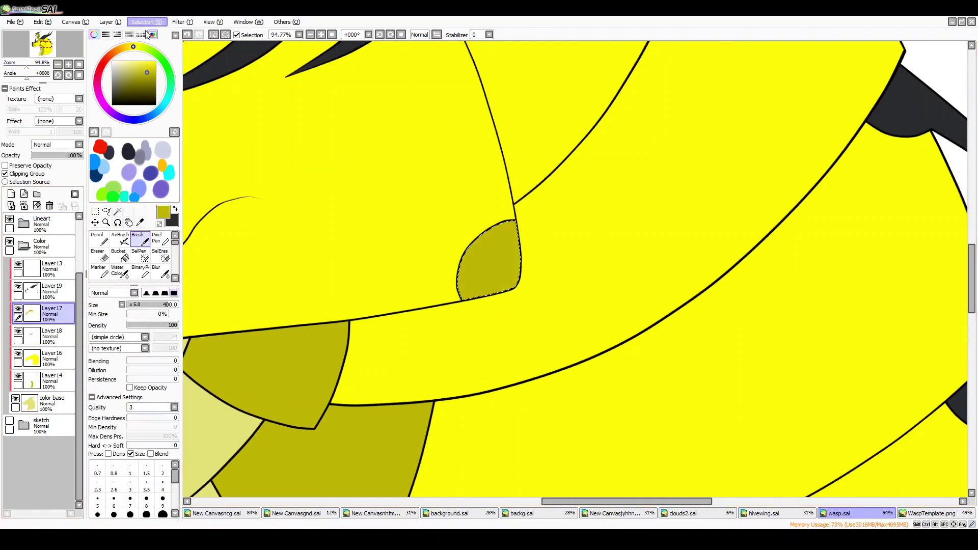
Fill the ear dark grey on a new clipped layer above Layer18 and the chin charcoal on Layer19
drag(26, 67, 18, 67)
key(w)
click(51, 336)
click(11, 194)
click(51, 223)
Add a layer above Layer13, select the eye from the Lineart with the Magic Wand, and fill it very dark red
click(51, 268)
click(11, 194)
key(b)
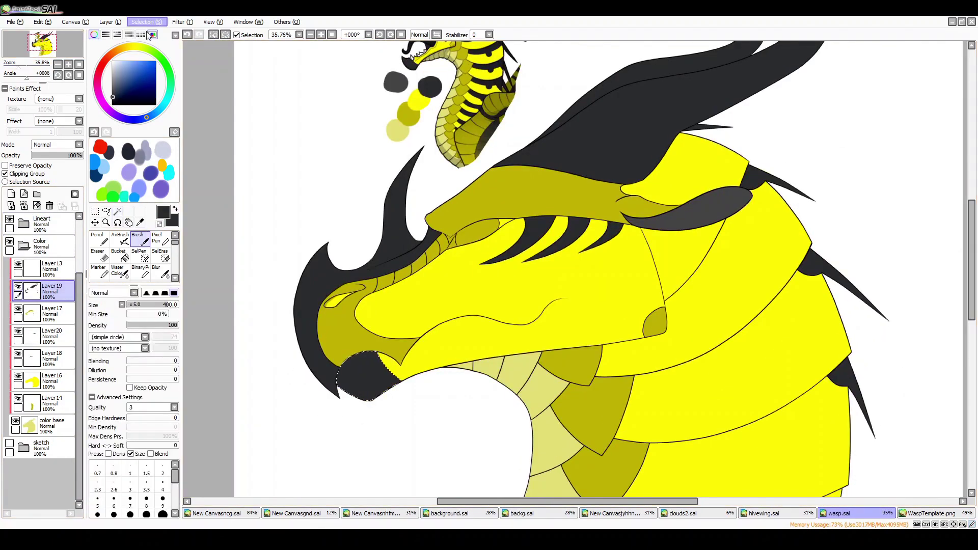
scroll(223, 330, up, 5)
key(w)
click(510, 346)
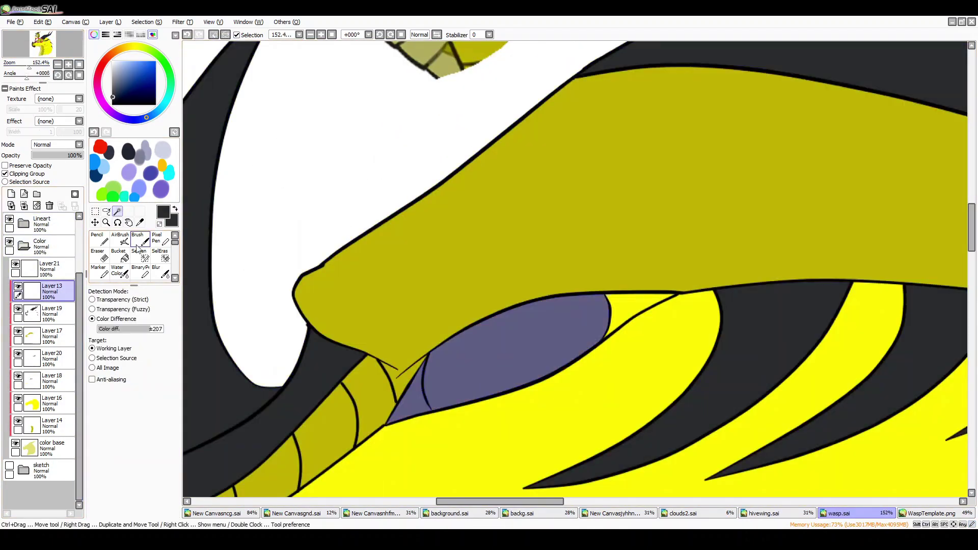
key(b)
click(126, 97)
drag(535, 352, 457, 338)
key(n)
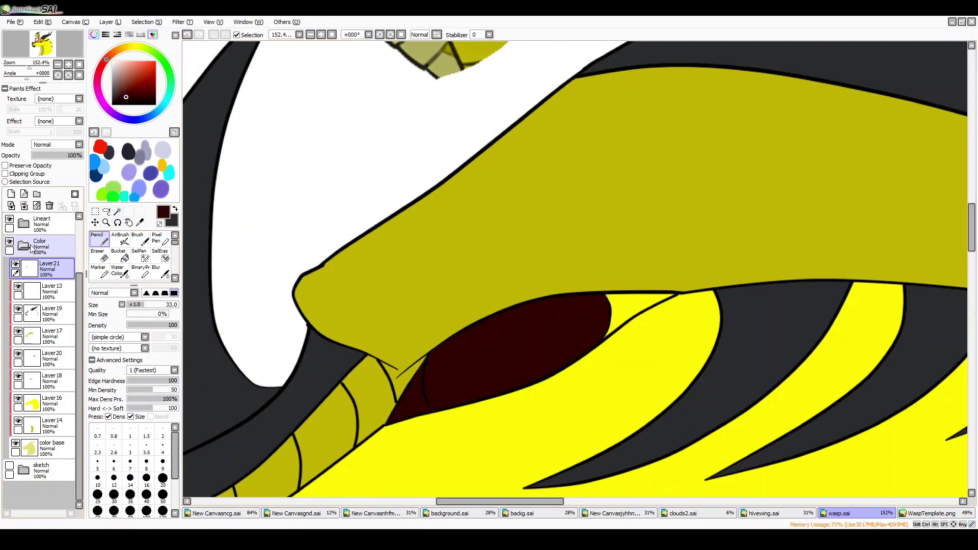
Select the triangular front corner of the eye from the Lineart with the SelPen and erase the dark red there on Layer21
click(15, 264)
click(40, 246)
key(w)
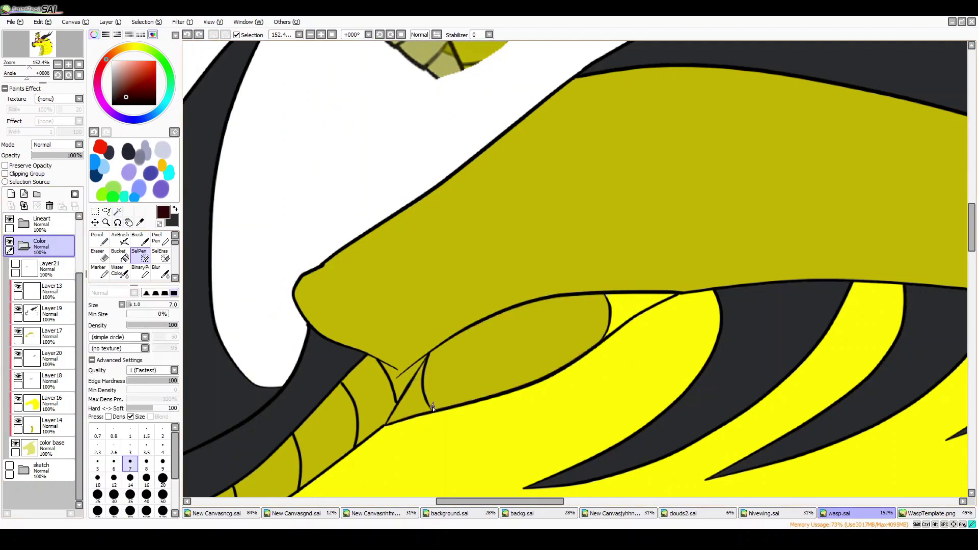
click(260, 294)
click(41, 224)
key(ctrl+d)
key(s)
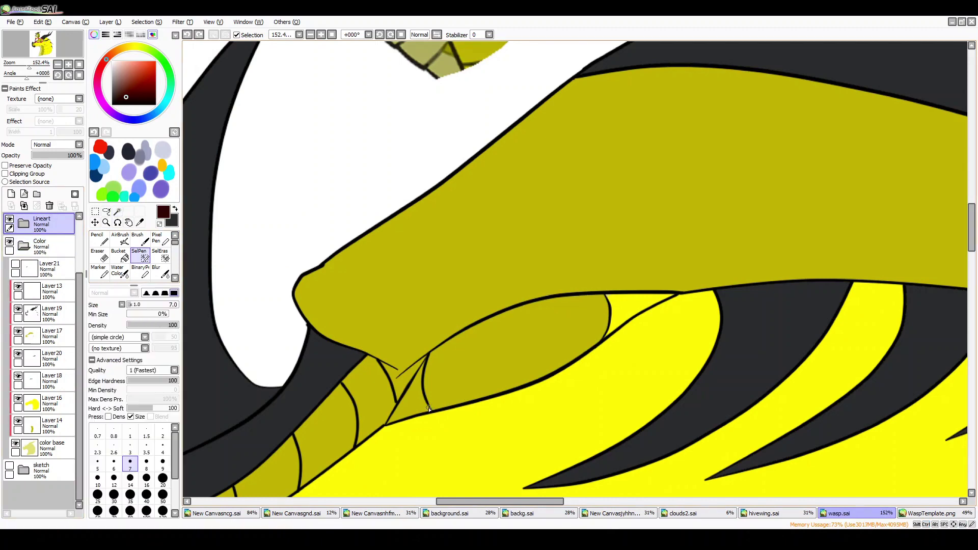
mouse_move(428, 411)
mouse_down()
mouse_move(403, 392)
mouse_move(415, 382)
mouse_up()
click(41, 269)
click(15, 264)
key(e)
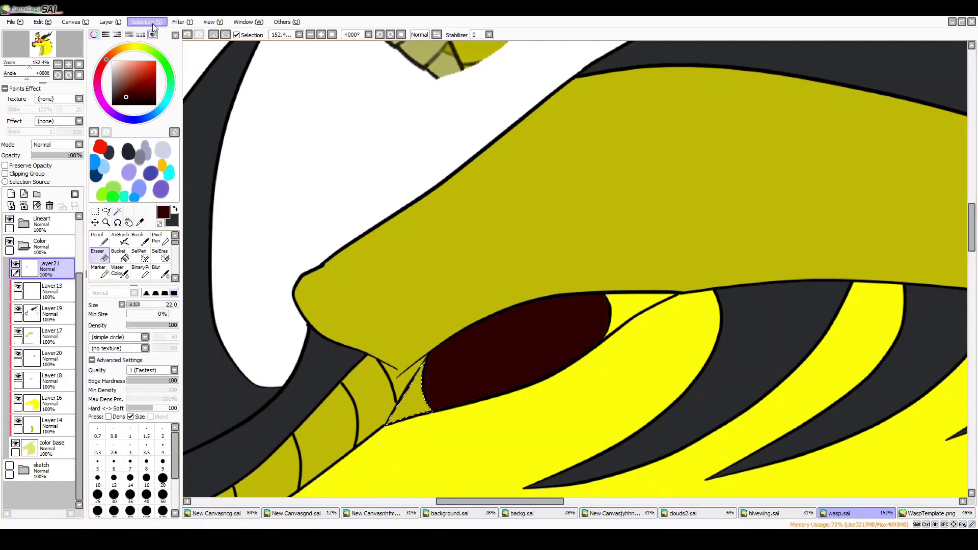
Add a layer above Layer21 and fill the nostril and both corners of the eye with a muted dark brown
key(n)
key(ctrl+minus)
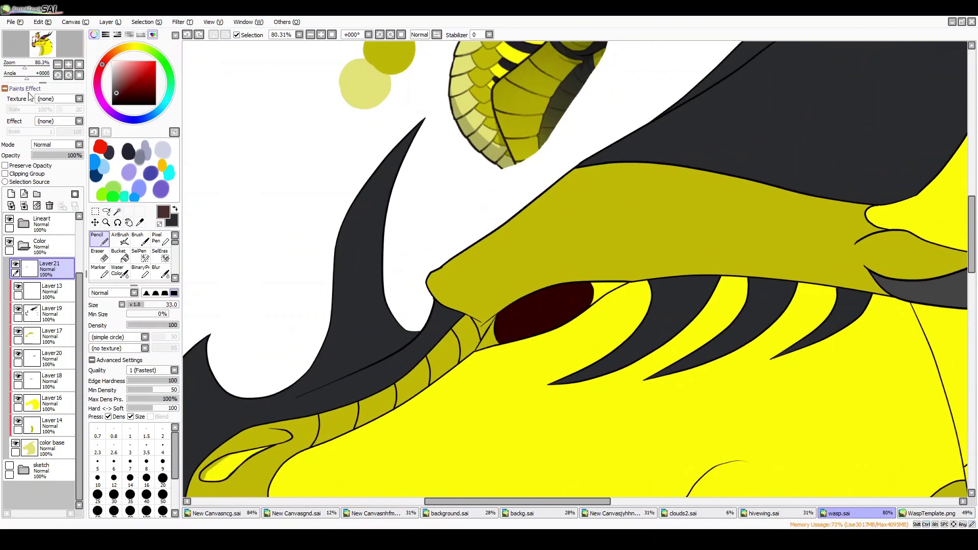
key(s)
click(11, 194)
click(41, 224)
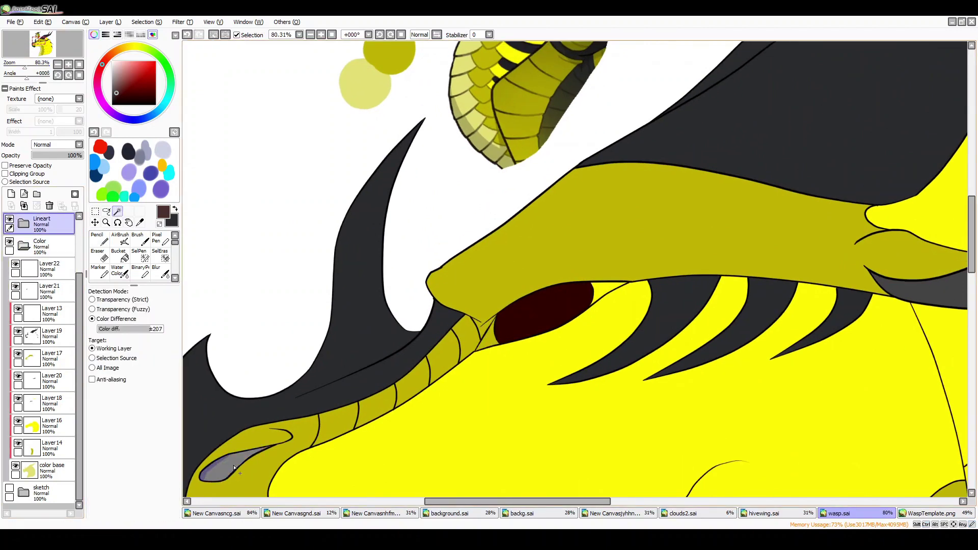
key(ctrl+plus)
key(ctrl+plus)
key(ctrl+plus)
drag(368, 389, 370, 410)
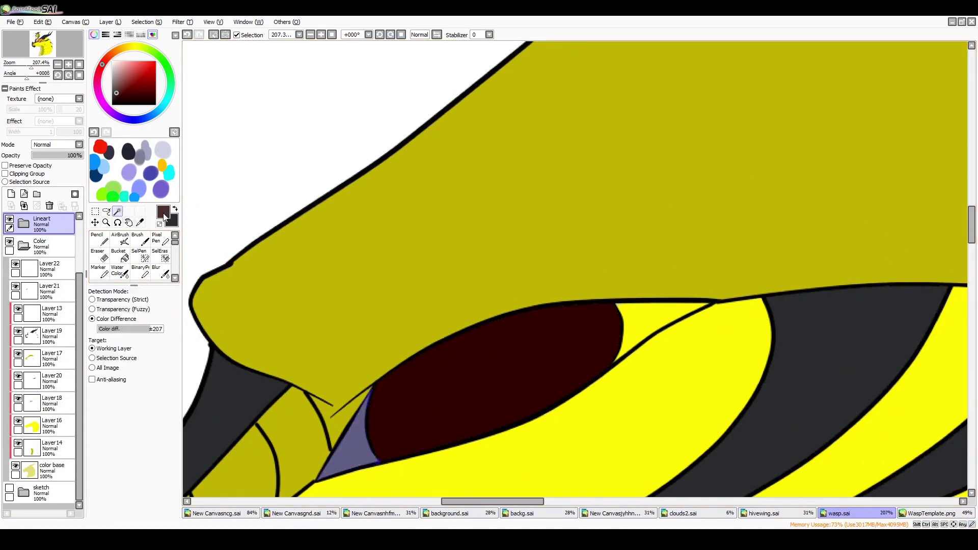
key(b)
key(ctrl+minus)
key(ctrl+minus)
key(ctrl+minus)
key(ctrl+minus)
click(41, 269)
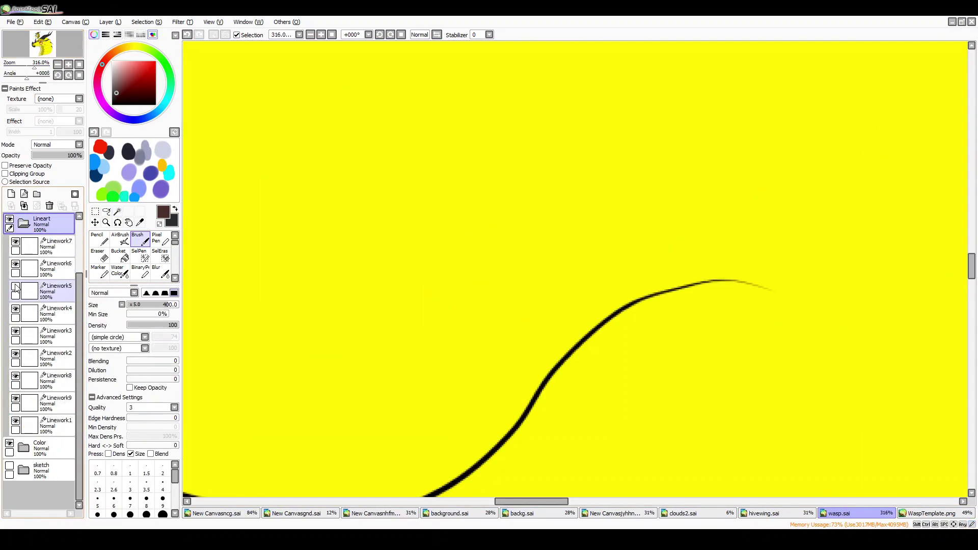
Draw a small leaf-shaped loop at the end of the mouth line on Linework9 with the red Pen at size 7
scroll(41, 306, up, 3)
click(12, 264)
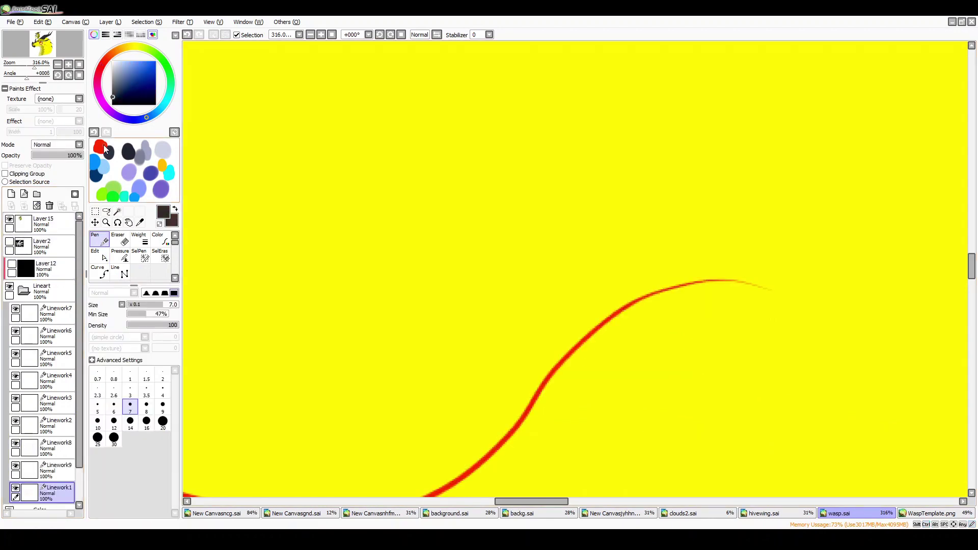
click(100, 147)
scroll(76, 400, down, 2)
click(56, 432)
drag(566, 359, 693, 328)
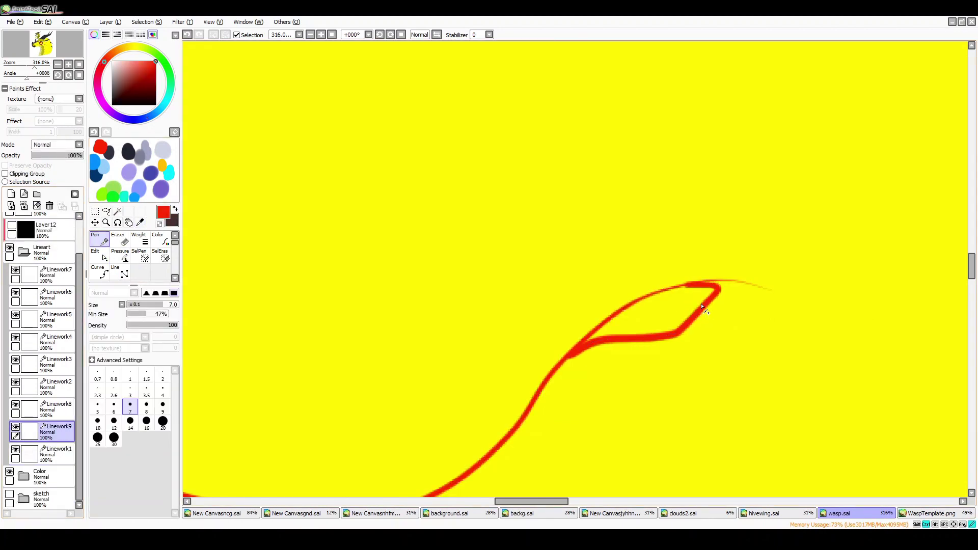
Smooth and trim the mouth-corner loop on Linework9 to meet the mouth line, and set its line weight to 5
click(100, 254)
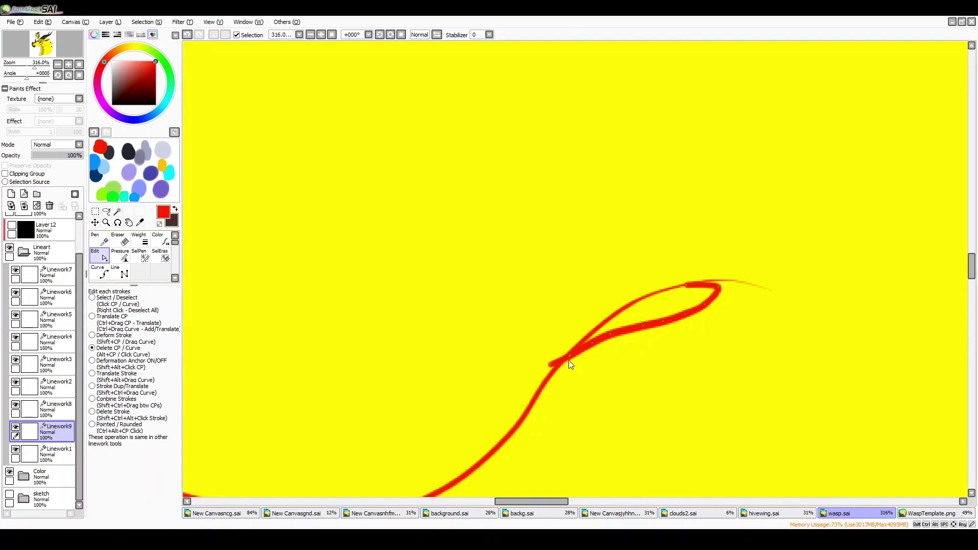
click(121, 256)
key(e)
drag(551, 363, 563, 340)
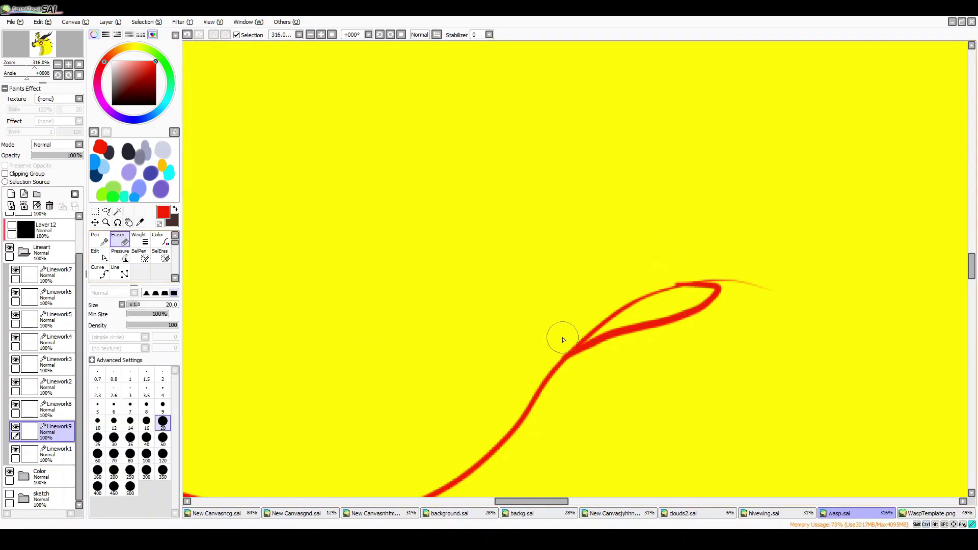
key(p)
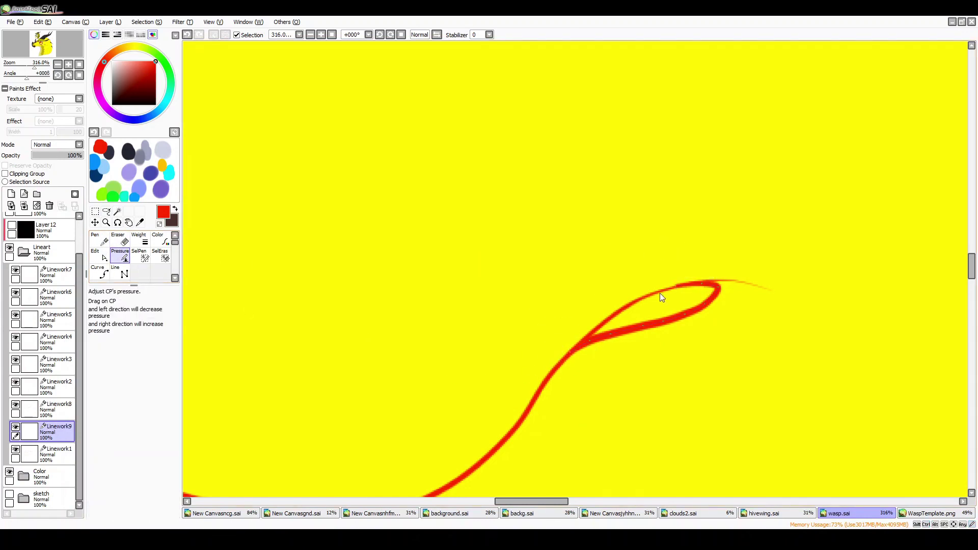
key(Home)
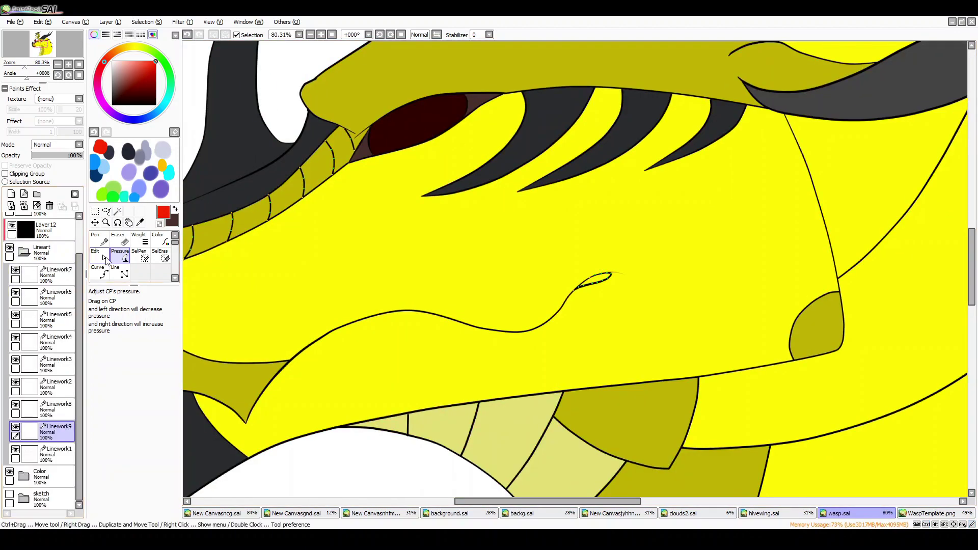
click(139, 240)
key(ctrl+minus)
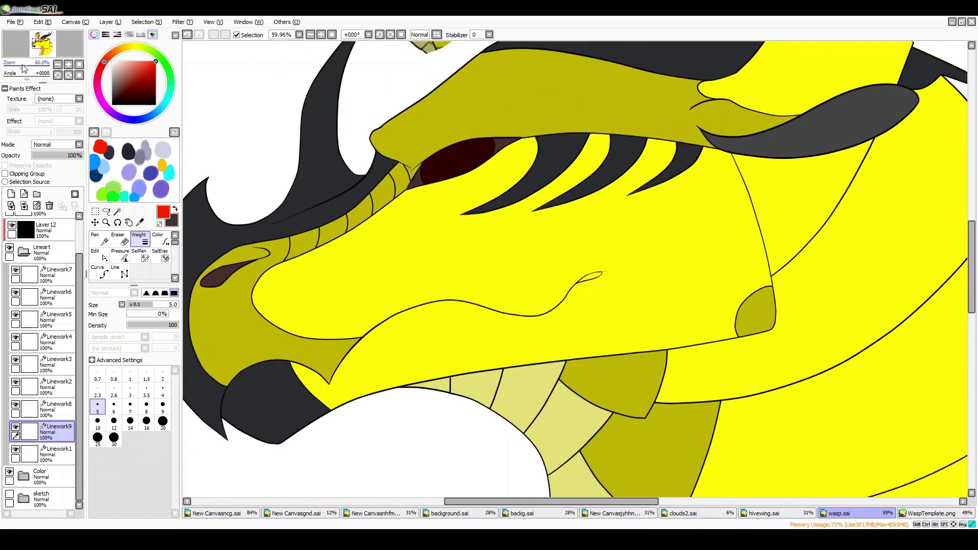
Deform the mouth line on Linework1 so it runs smoothly into the small loop at the mouth corner
click(56, 452)
key(ctrl+plus)
key(ctrl+plus)
click(100, 255)
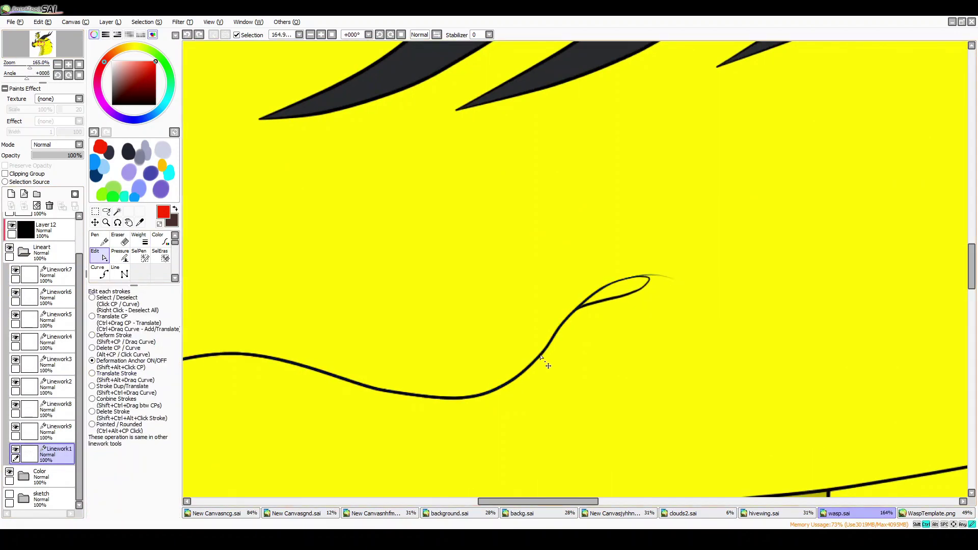
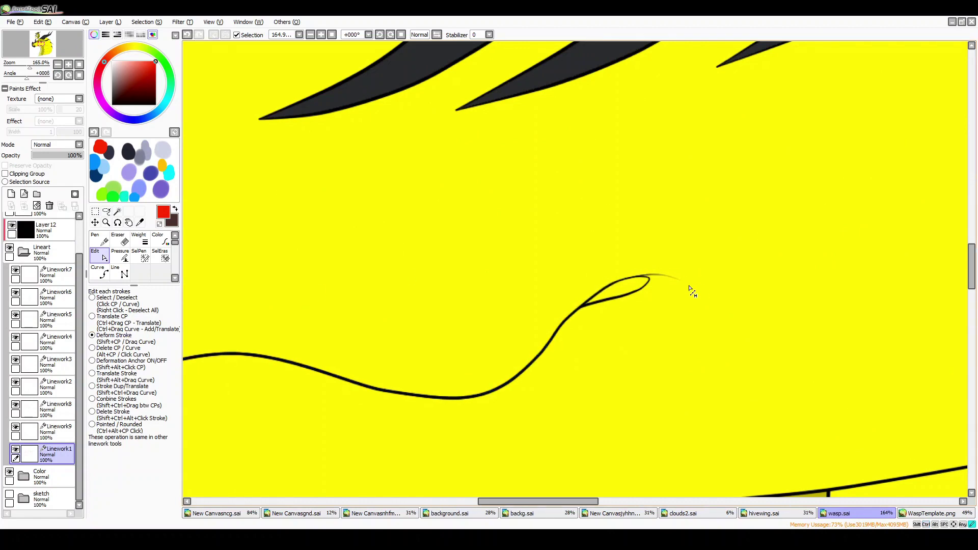
key(ctrl+minus)
key(ctrl+minus)
key(ctrl+minus)
Move Layer22 out above the Color folder and fill the mouth-corner loop with the dark brown sampled from the eye corner
click(23, 251)
click(24, 281)
click(32, 304)
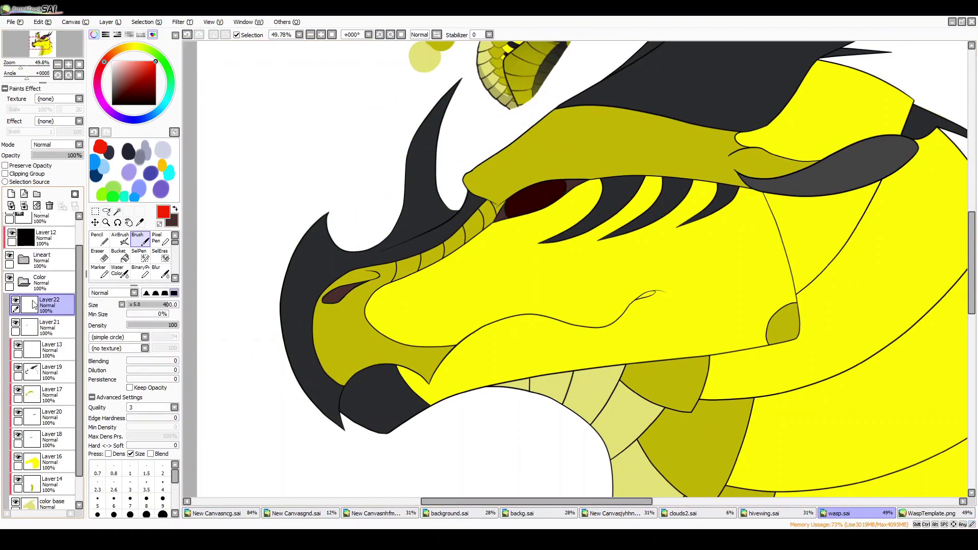
drag(33, 304, 31, 276)
key(ctrl+plus)
alt+click(454, 171)
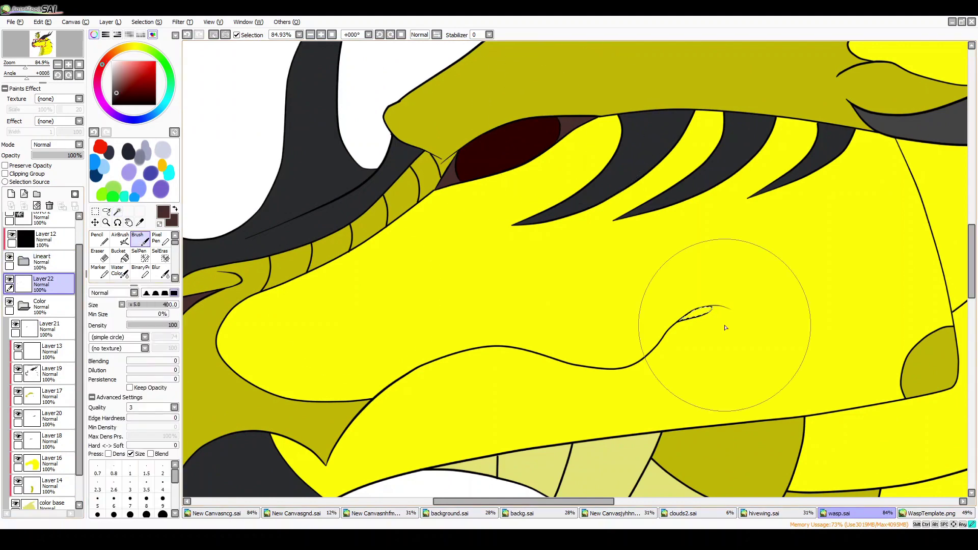
Select alternate neck segments from the Lineart and paint a near-black stripe along one's upper edge on a new clipped layer above Layer16
mouse_move(25, 63)
mouse_down()
mouse_move(42, 55)
mouse_move(20, 67)
mouse_up()
scroll(305, 153, down, 7)
click(42, 260)
click(117, 211)
click(673, 306)
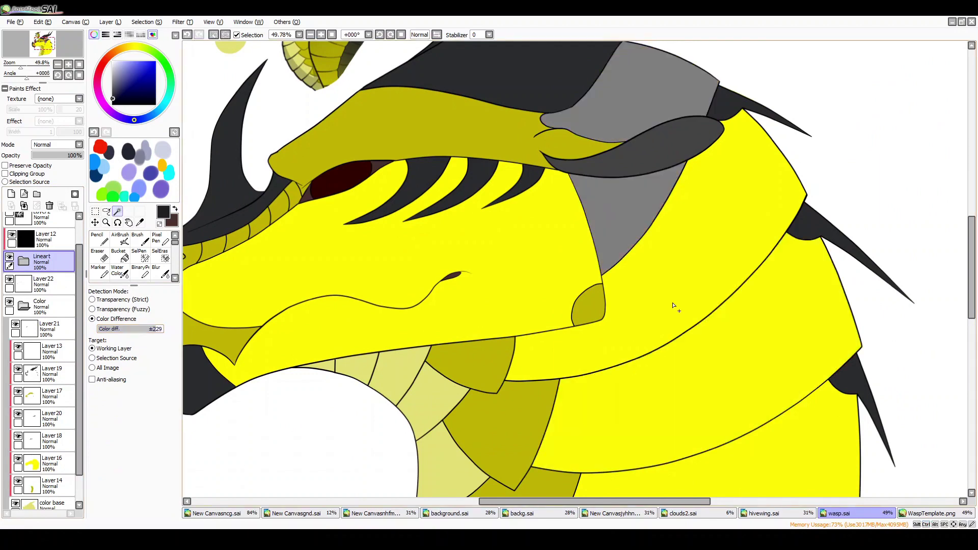
click(137, 239)
click(51, 463)
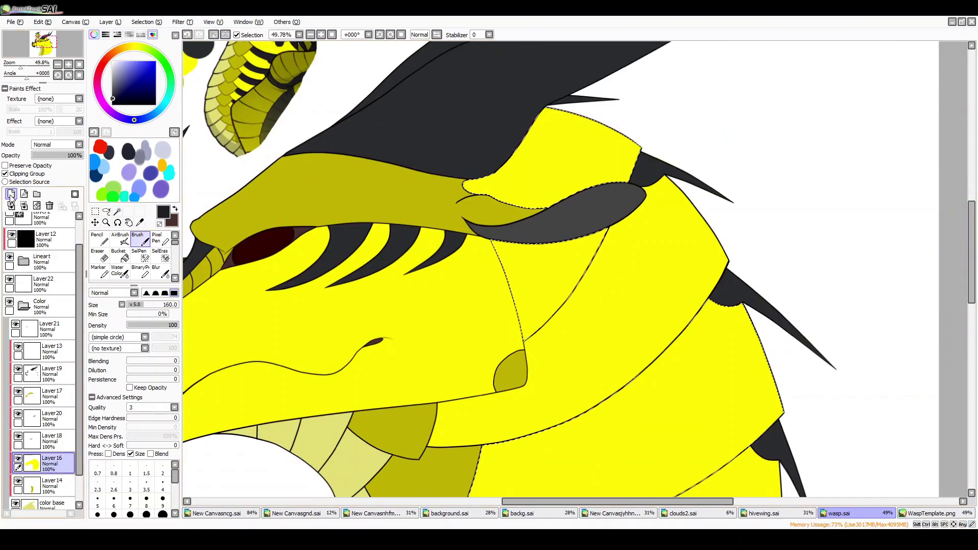
scroll(941, 237, down, 3)
drag(718, 214, 476, 387)
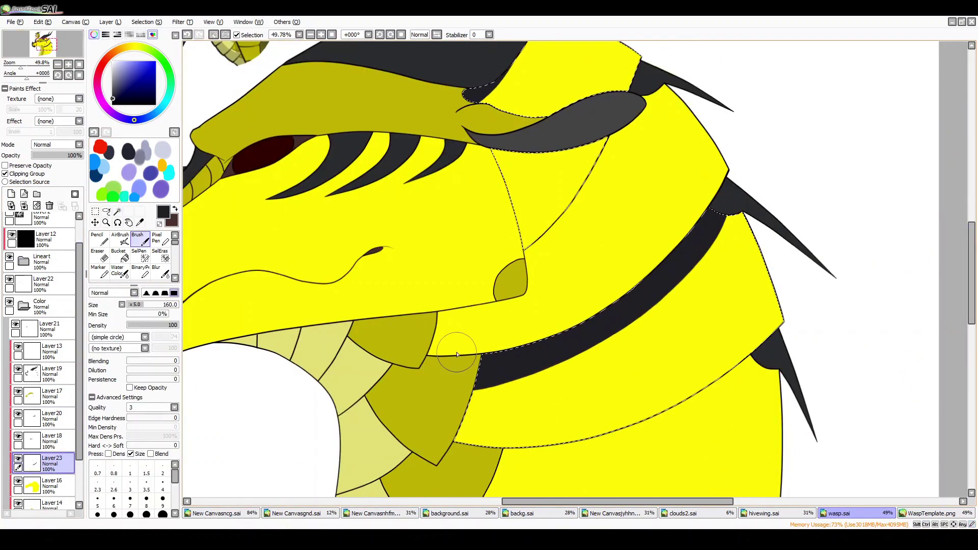
key(e)
key(b)
mouse_move(519, 352)
mouse_down()
mouse_move(611, 230)
mouse_move(665, 207)
mouse_up()
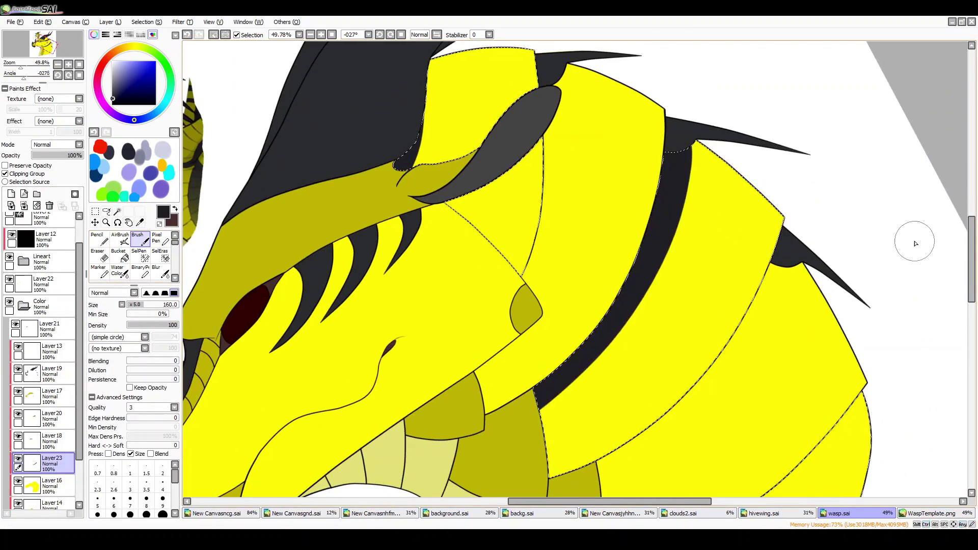
Paint a near-black stripe along the upper edge of the lower neck segment on Layer23 and select the remaining alternate segments
scroll(869, 240, down, 3)
scroll(971, 239, up, 3)
scroll(971, 240, down, 7)
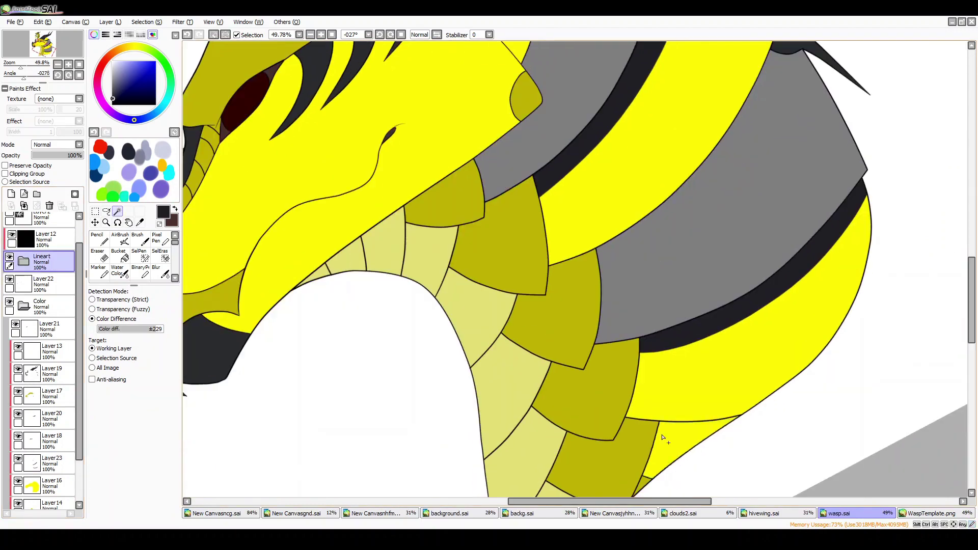
drag(733, 425, 656, 423)
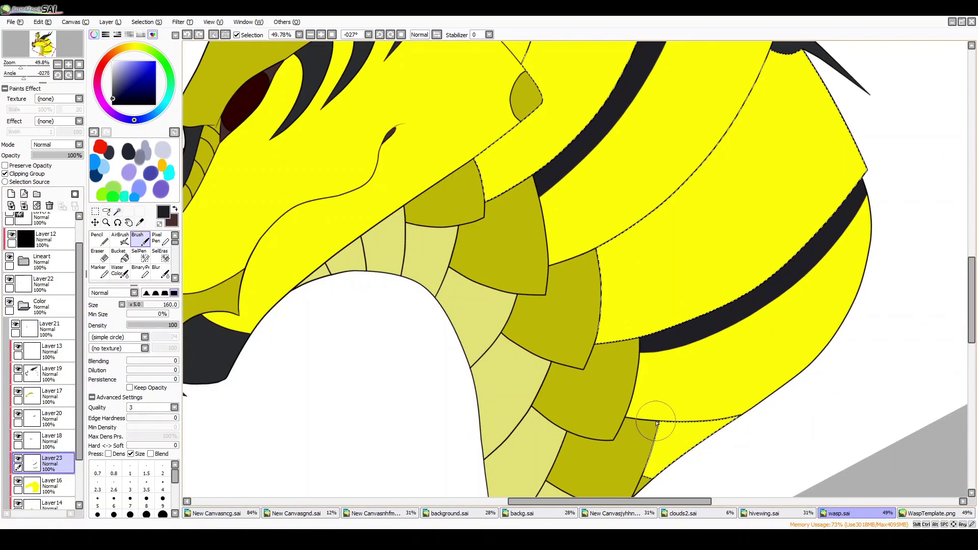
Paint a near-black stripe along the upper edge of the middle neck segment on Layer23, with the stabilizer at 10
scroll(658, 432, up, 4)
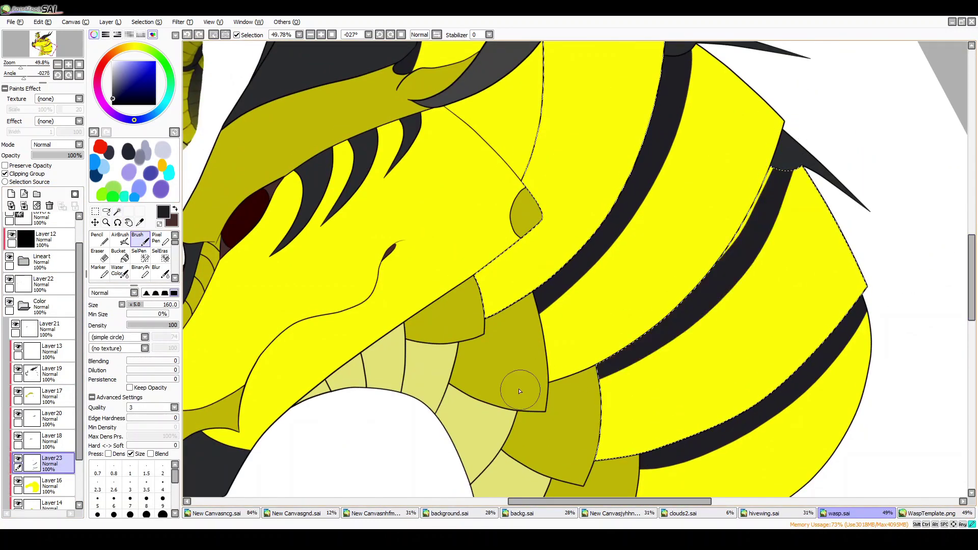
drag(793, 147, 725, 265)
key(End)
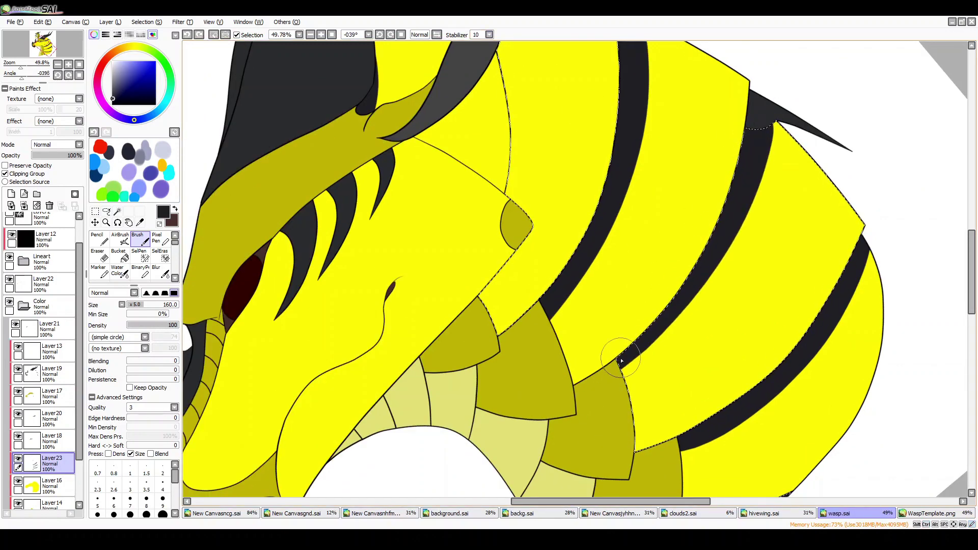
Paint a near-black stripe along the upper edge of the uppermost selected neck segment on Layer23, and add a new clipped layer above it
scroll(478, 128, up, 4)
drag(501, 120, 511, 313)
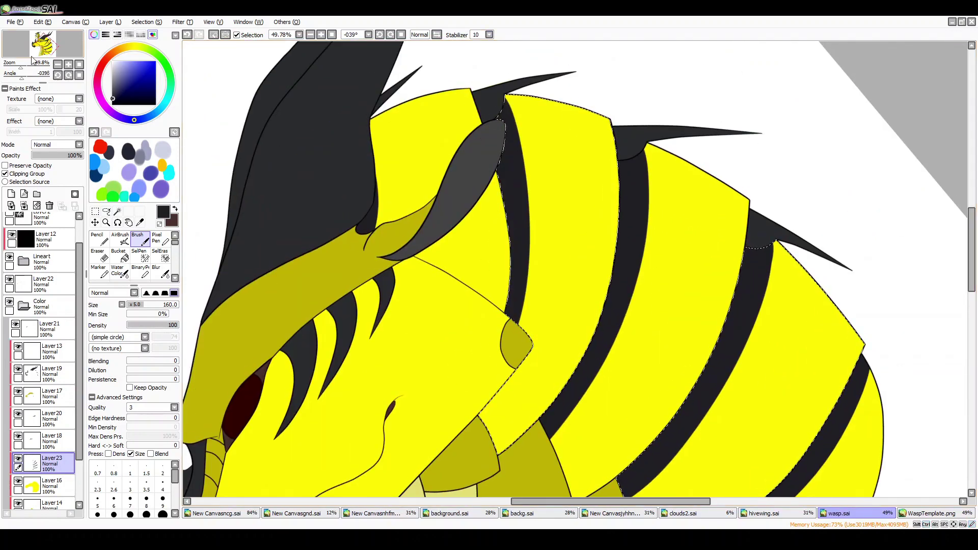
key(Home)
scroll(501, 158, down, 3)
scroll(189, 250, up, 4)
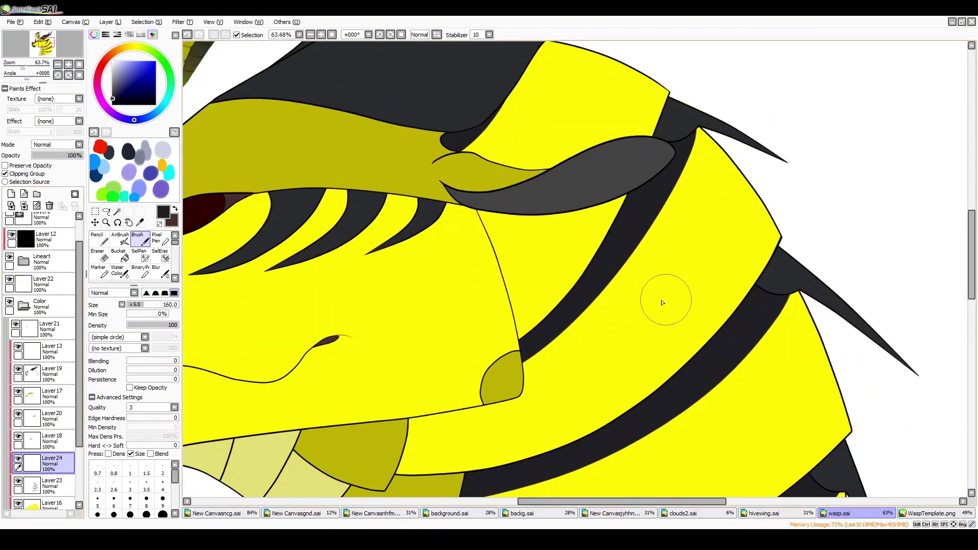
key(m)
drag(363, 269, 443, 325)
click(98, 242)
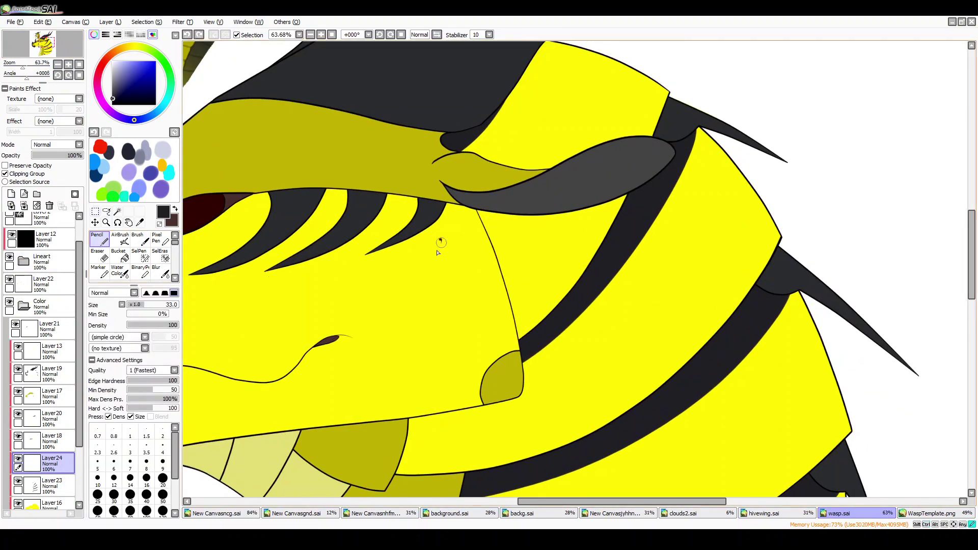
scroll(637, 279, down, 3)
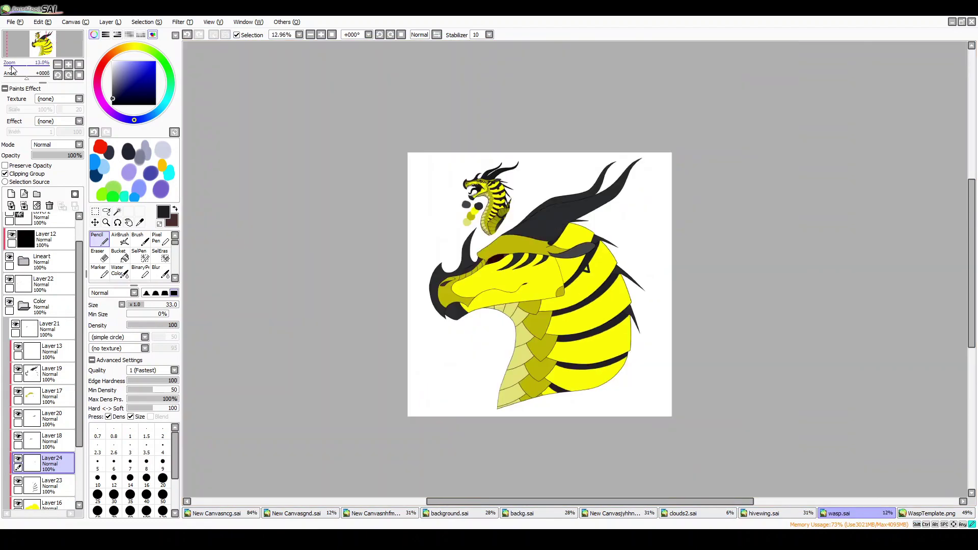
scroll(637, 279, up, 3)
key(ctrl+z)
Show the sketch folder's Layer9 stripe guides and move that layer out above the Color folder
scroll(575, 270, down, 3)
scroll(40, 356, down, 5)
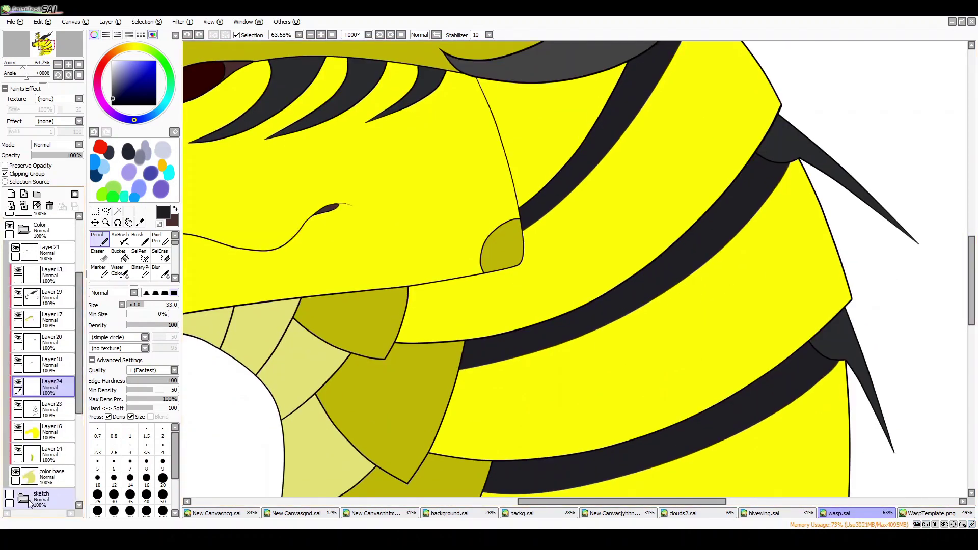
click(36, 235)
click(9, 216)
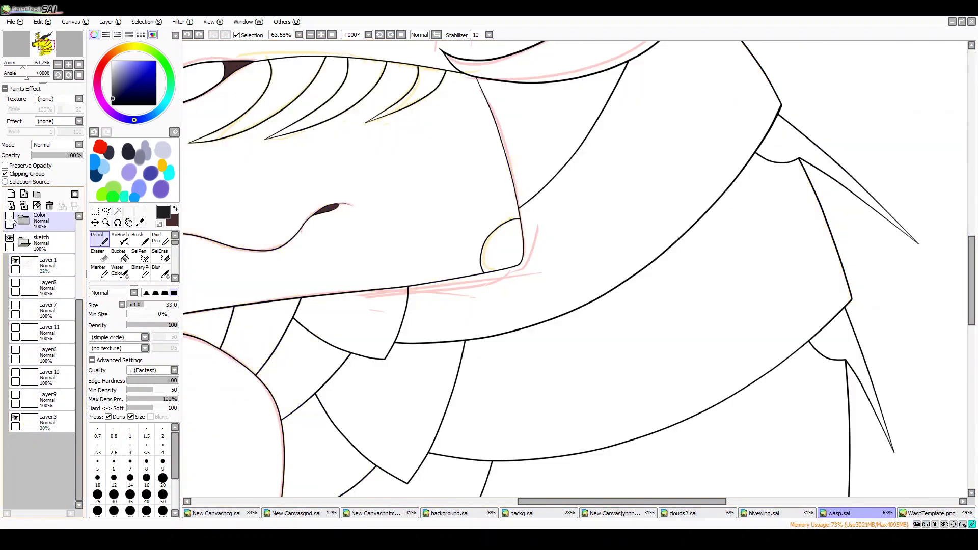
click(15, 394)
drag(49, 400, 48, 212)
click(9, 268)
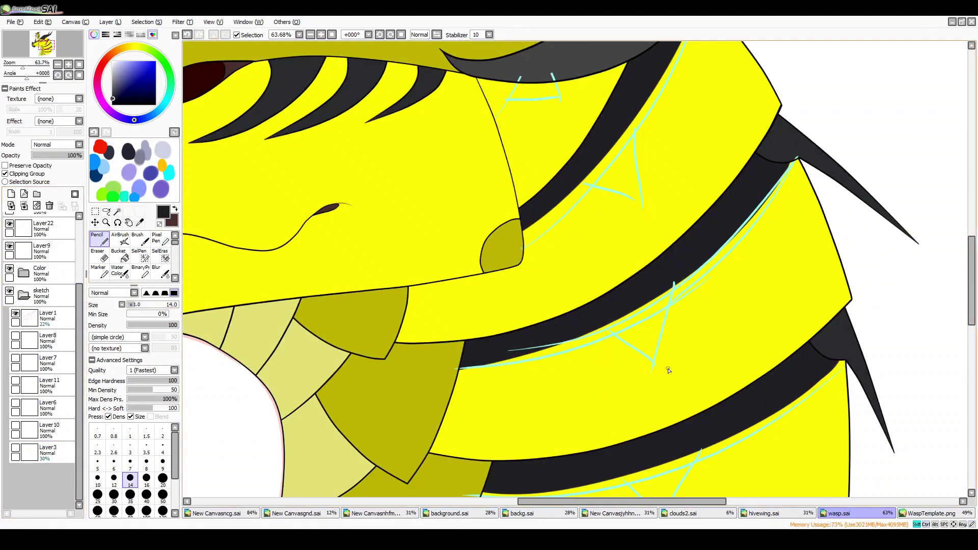
Draw two sides of a triangle below the second visible neck stripe on Layer24 with the size 14 Pencil, and hide Layer9 and Layer23
click(9, 246)
click(23, 272)
click(51, 433)
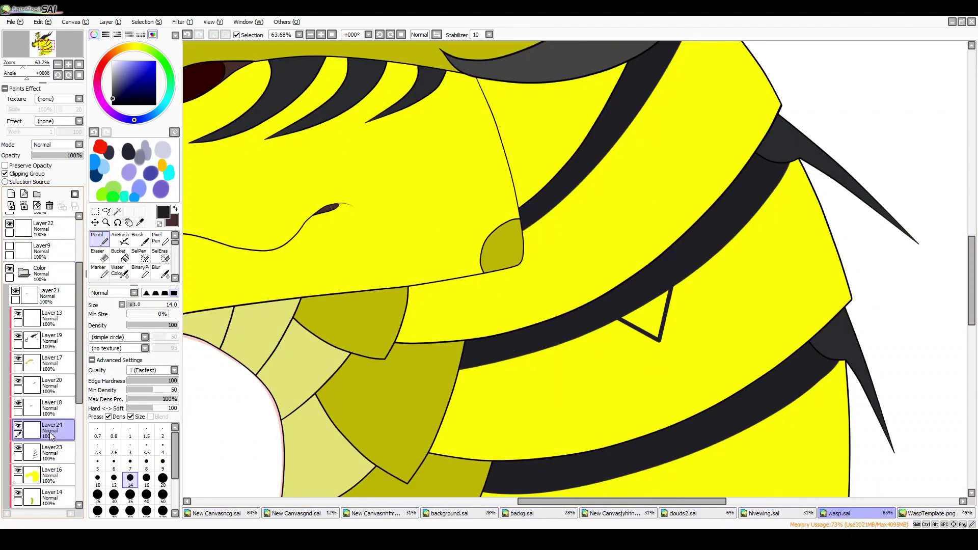
click(19, 405)
scroll(665, 329, up, 3)
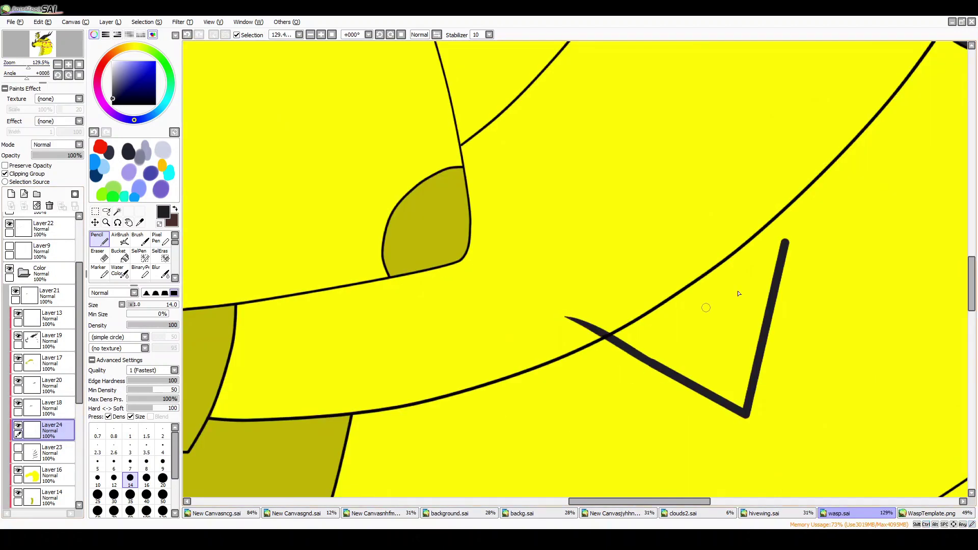
Close the triangle outline above the segment line, fill it near-black on Layer24, and copy it
click(118, 255)
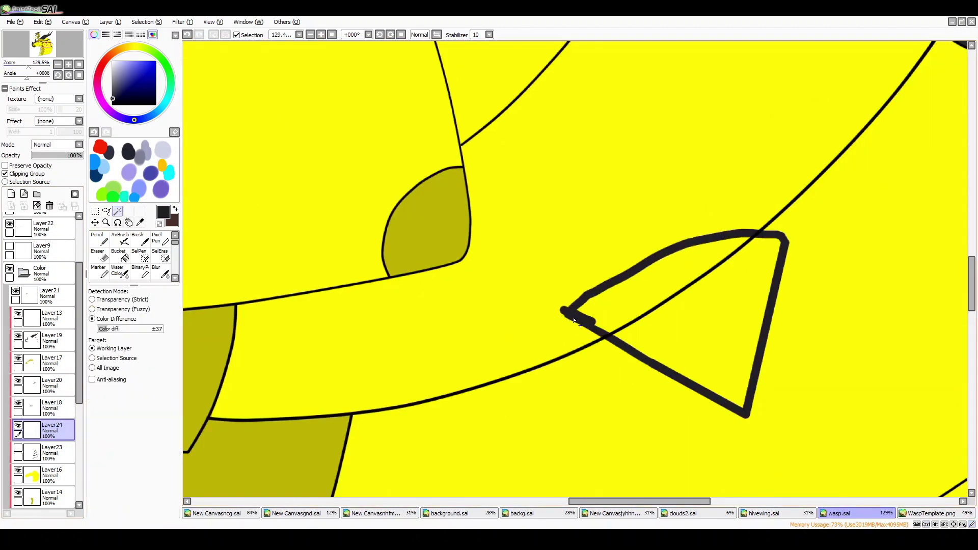
click(713, 315)
scroll(576, 270, down, 5)
click(95, 210)
key(ctrl+c)
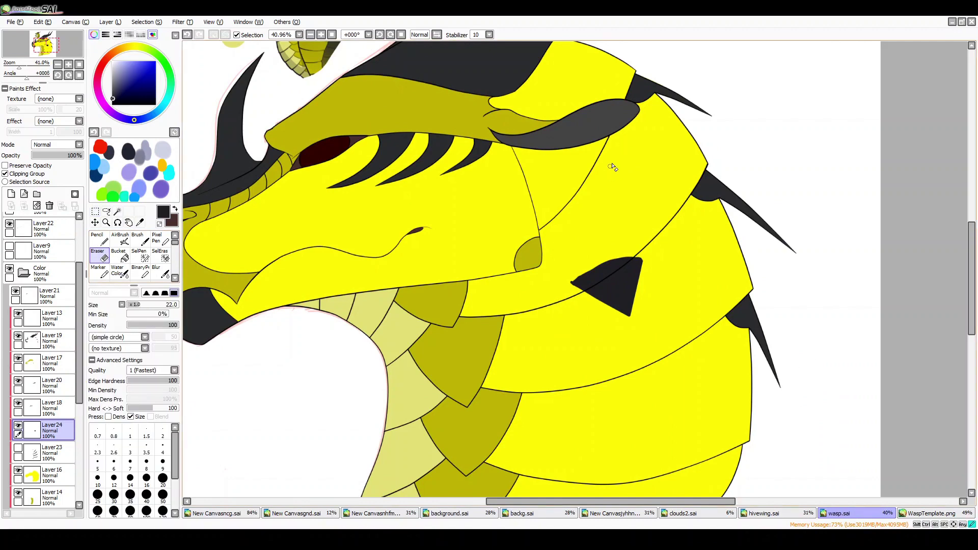
Paste a copy of the triangle and move it onto the neck stripe just behind the jaw
key(ctrl+v)
key(ctrl+t)
drag(601, 285, 539, 270)
key(Return)
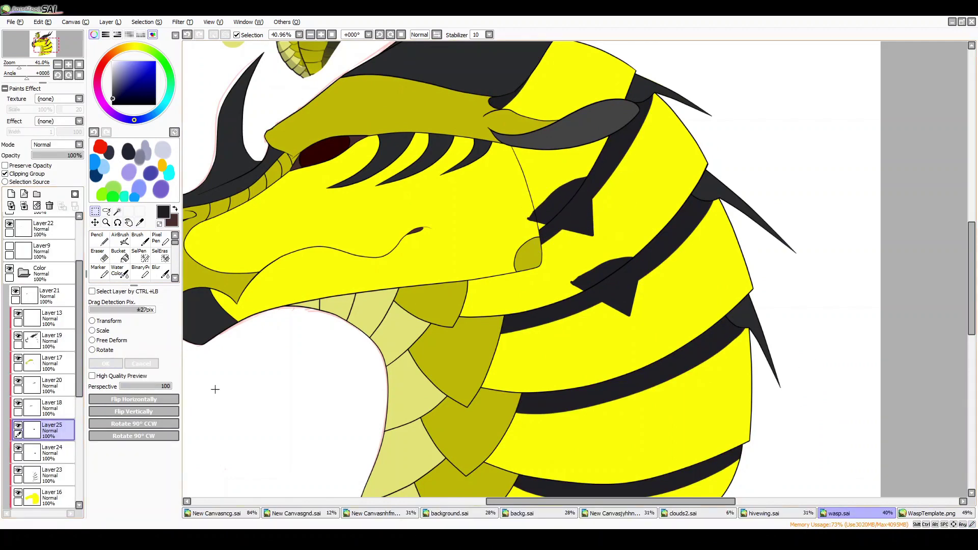
Paste two more triangle copies and place one on each of the next two lower neck stripes
key(ctrl+v)
key(ctrl+t)
scroll(600, 285, down, 3)
drag(604, 179, 612, 271)
key(Return)
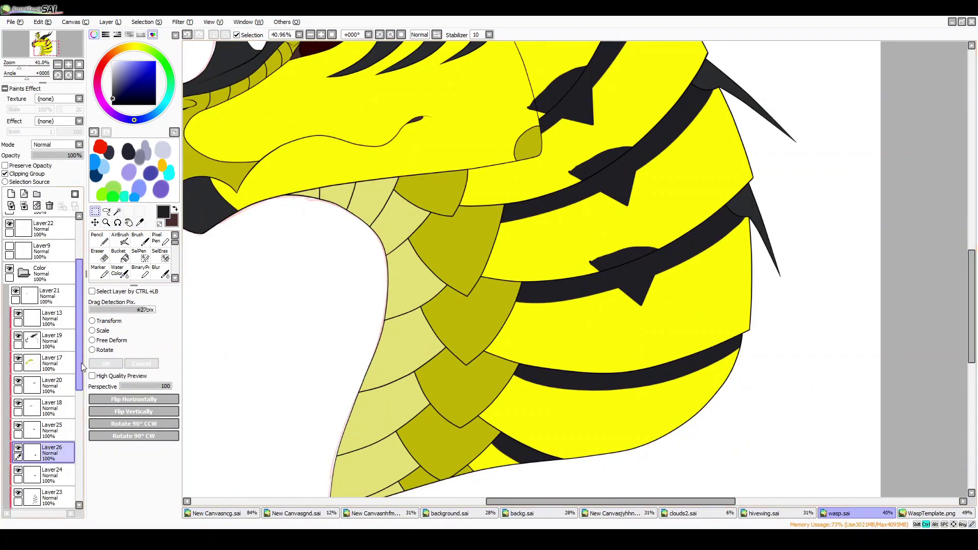
key(ctrl+v)
key(ctrl+t)
drag(612, 168, 619, 393)
key(Return)
Merge the triangle copies into Layer24, and with Layer24 at 55% and Layer23 at 66% opacity, erase the triangle parts above the segment lines
click(97, 254)
click(51, 392)
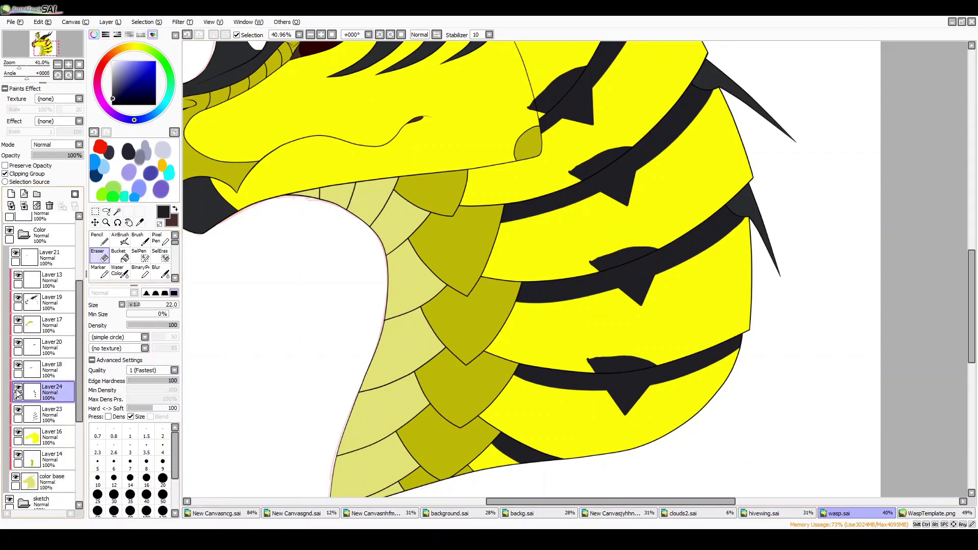
drag(51, 155, 59, 155)
click(51, 391)
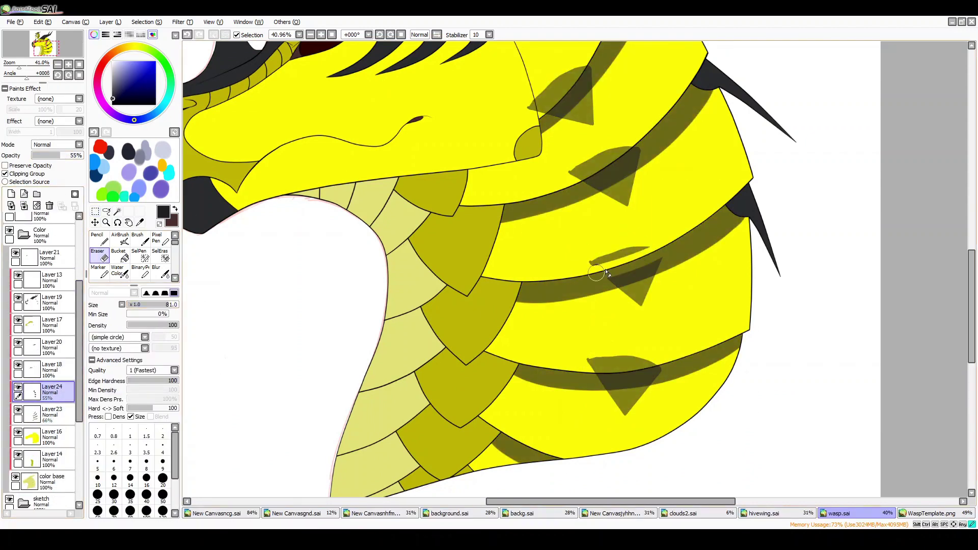
Paste another copy of the triangle on a new layer and start transforming it near the base of the ear
scroll(577, 185, up, 4)
key(ctrl+v)
key(ctrl+t)
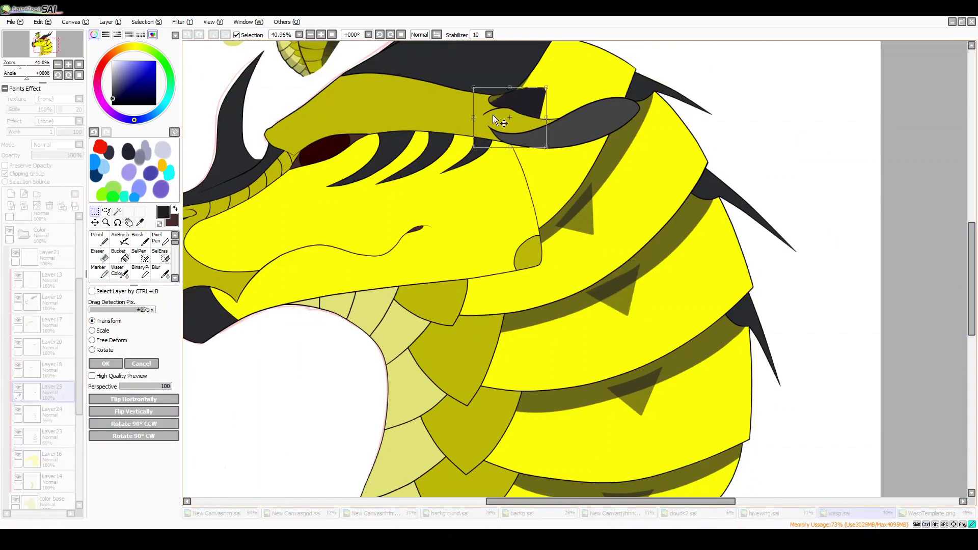
Apply the black ear marking's transform, raise Layer24 and Layer23 to 100% opacity, and merge Layer25 into Layer24
key(Return)
click(51, 414)
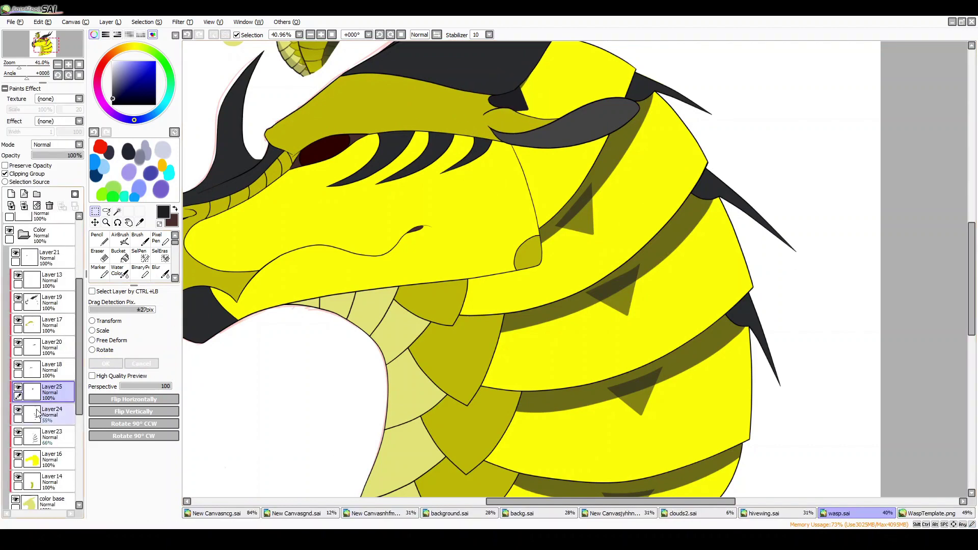
click(81, 155)
click(20, 387)
key(ctrl+e)
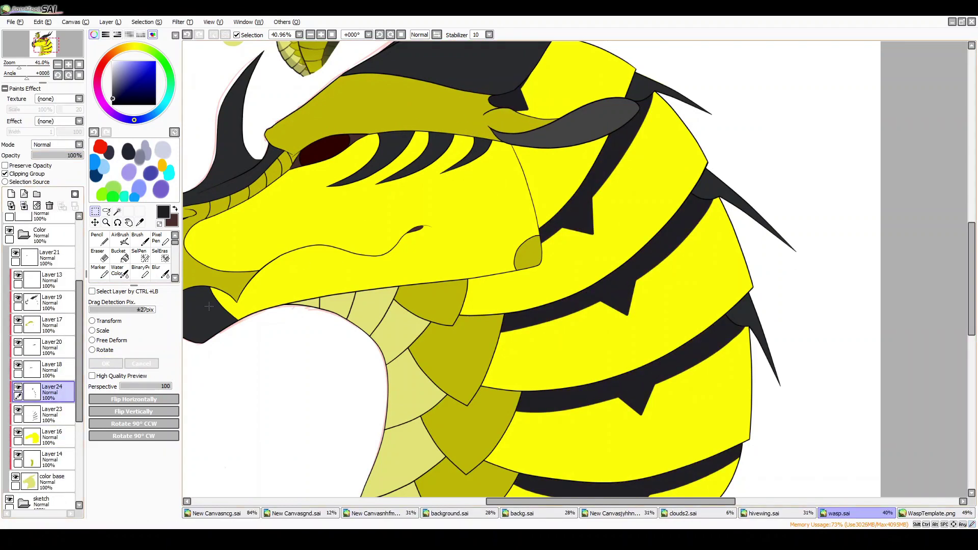
Move Layer22 below the collapsed Color folder and create a shade folder with a shade base layer above it
scroll(67, 39, down, 5)
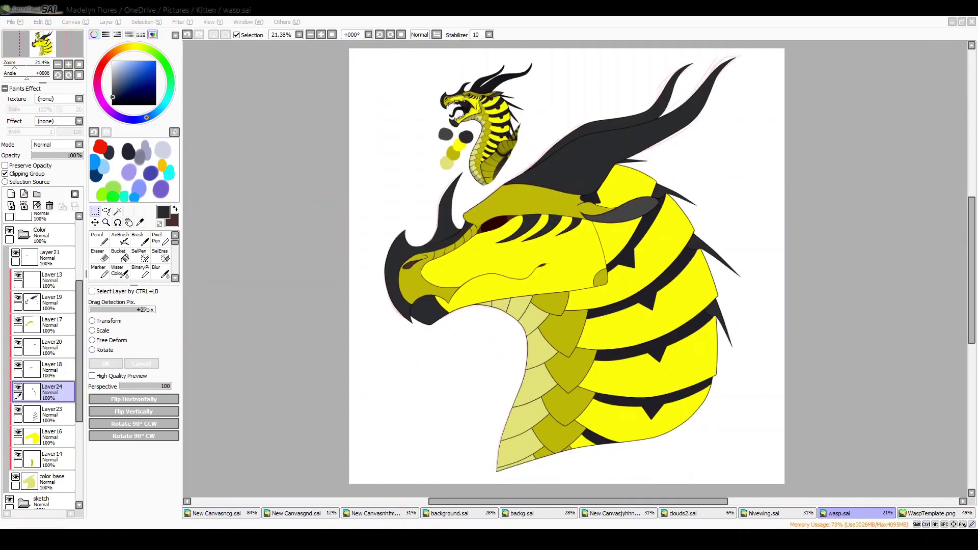
scroll(63, 28, up, 3)
scroll(63, 27, down, 3)
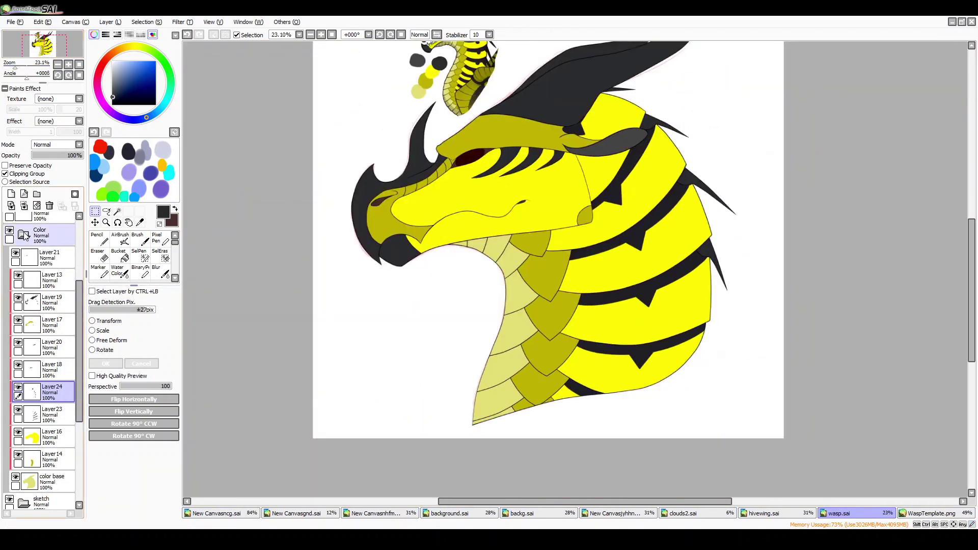
click(9, 230)
click(26, 321)
mouse_move(27, 321)
mouse_down()
mouse_move(26, 272)
mouse_move(25, 473)
mouse_move(31, 351)
mouse_up()
click(37, 194)
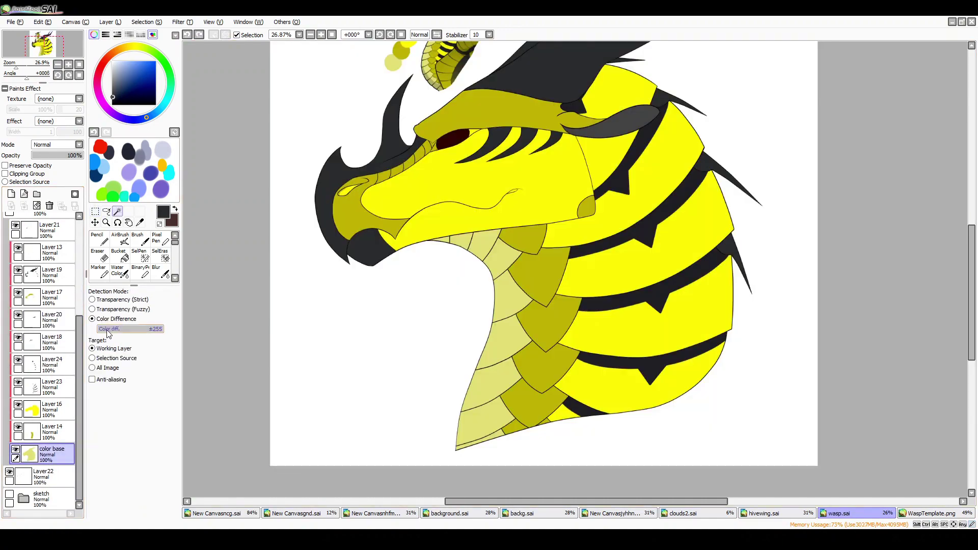
Select the whole dragon silhouette from the color base layer with the Magic Wand at a color difference of 243
click(124, 329)
scroll(433, 102, up, 10)
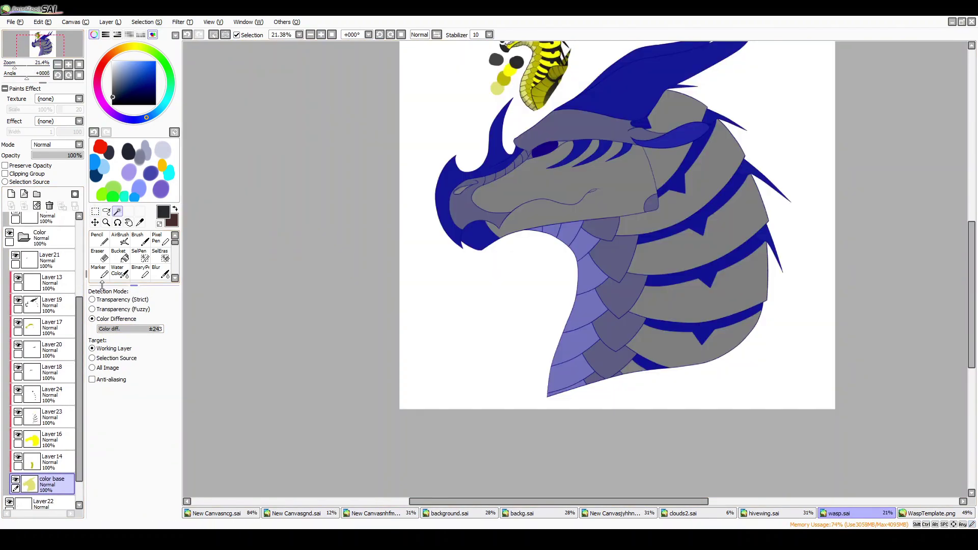
click(28, 351)
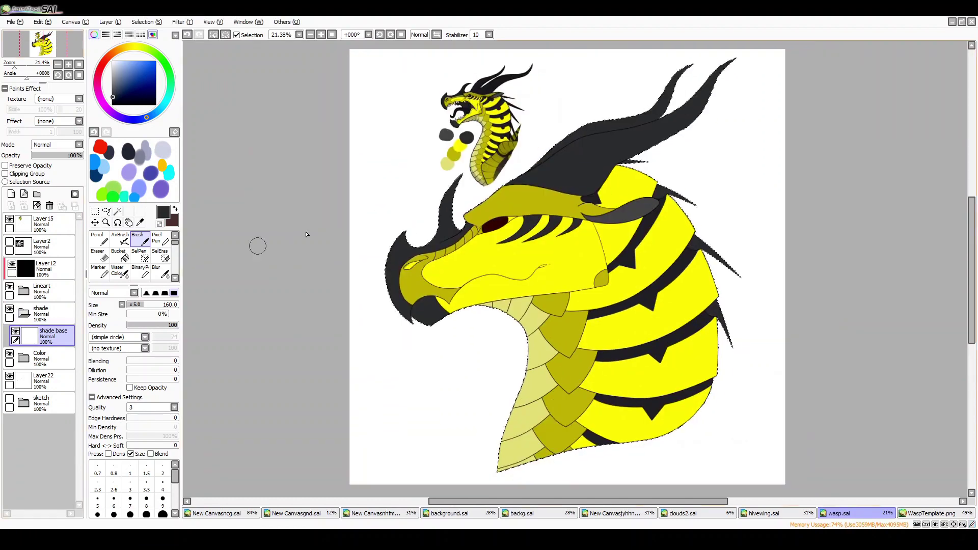
Paint a dark red test stroke on the cheek and take the shade base layer out of the shade folder
drag(580, 245, 564, 273)
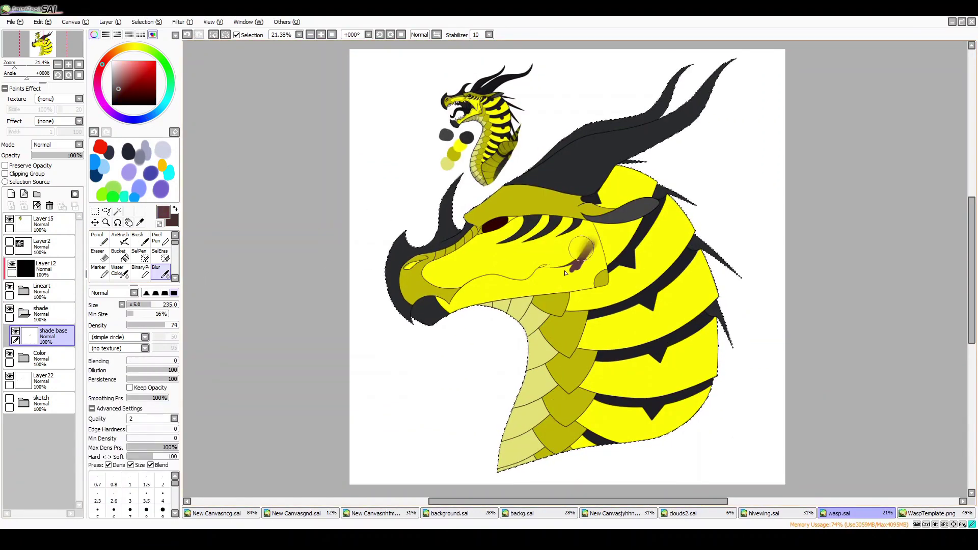
click(41, 290)
click(23, 312)
click(40, 321)
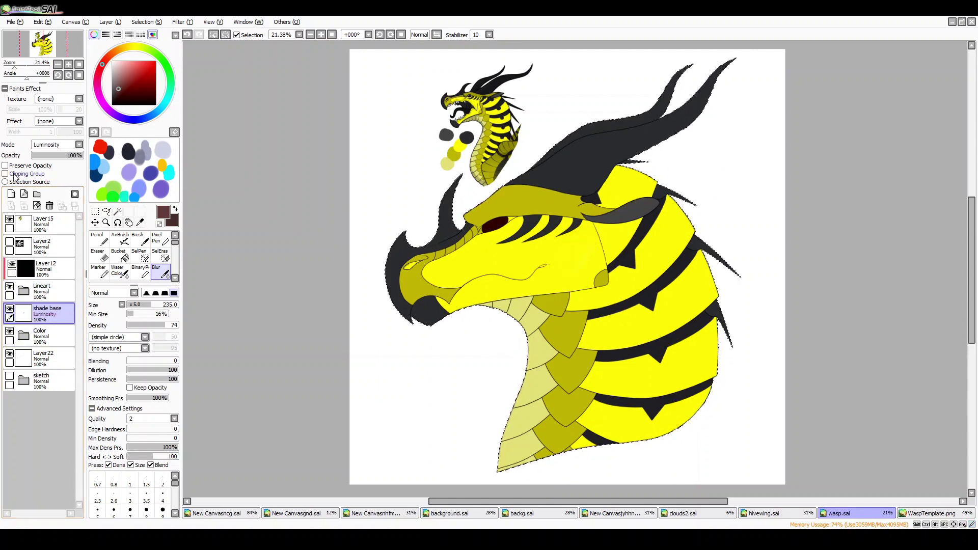
Set the shade base layer's mode to Shade and erase the test stroke from the cheek
scroll(571, 270, up, 3)
key(e)
mouse_move(573, 179)
mouse_down()
mouse_move(595, 226)
mouse_move(575, 269)
mouse_up()
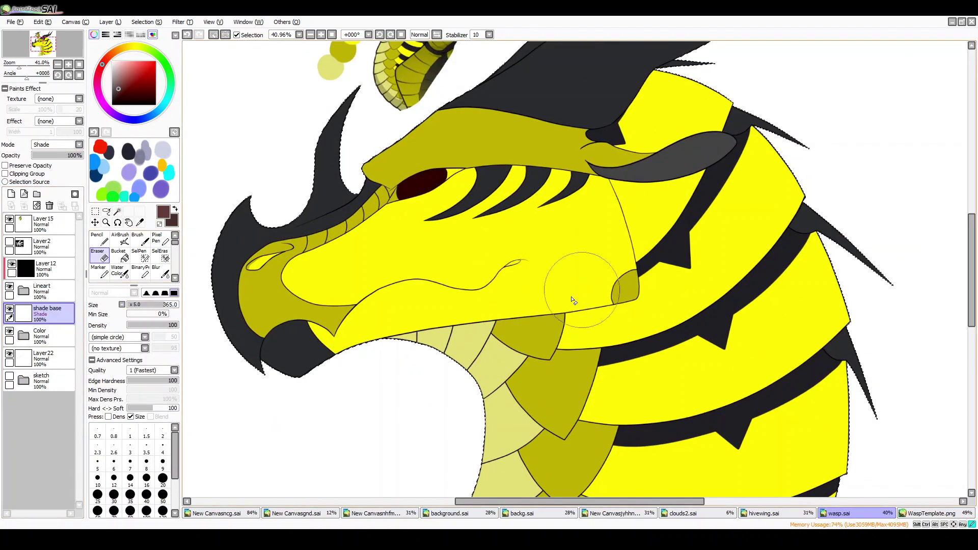
Try dark red shading strokes across the dragon's cheek, snout and jaw, and undo them
key(b)
mouse_move(560, 214)
mouse_down()
mouse_move(550, 254)
mouse_move(566, 255)
mouse_move(542, 265)
mouse_move(557, 209)
mouse_move(550, 285)
mouse_up()
key(ctrl+z)
key(ctrl+z)
drag(476, 232, 545, 258)
drag(489, 186, 590, 235)
drag(367, 322, 590, 277)
drag(326, 245, 463, 236)
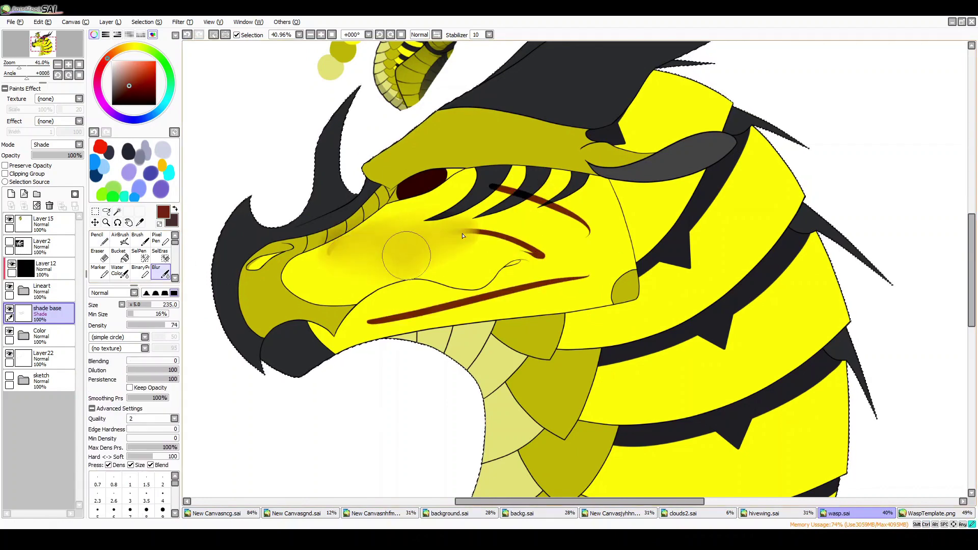
key(ctrl+z)
key(ctrl+z)
key(ctrl+z)
key(ctrl+z)
Try a soft blended reddish shadow patch at the back of the cheek, and undo it
key(b)
drag(568, 219, 573, 270)
mouse_move(596, 235)
mouse_down()
mouse_move(583, 255)
mouse_move(596, 219)
mouse_up()
drag(560, 285, 601, 214)
key(e)
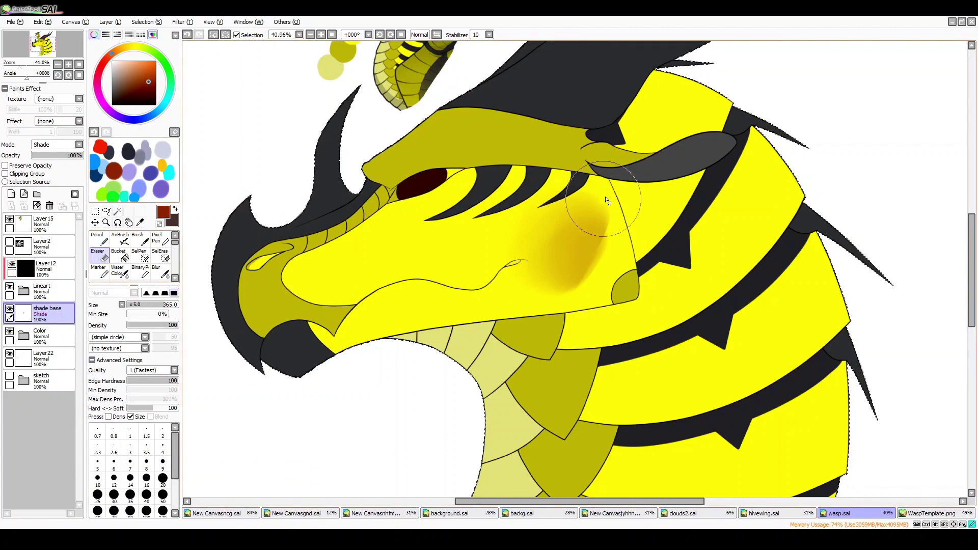
key(ctrl+z)
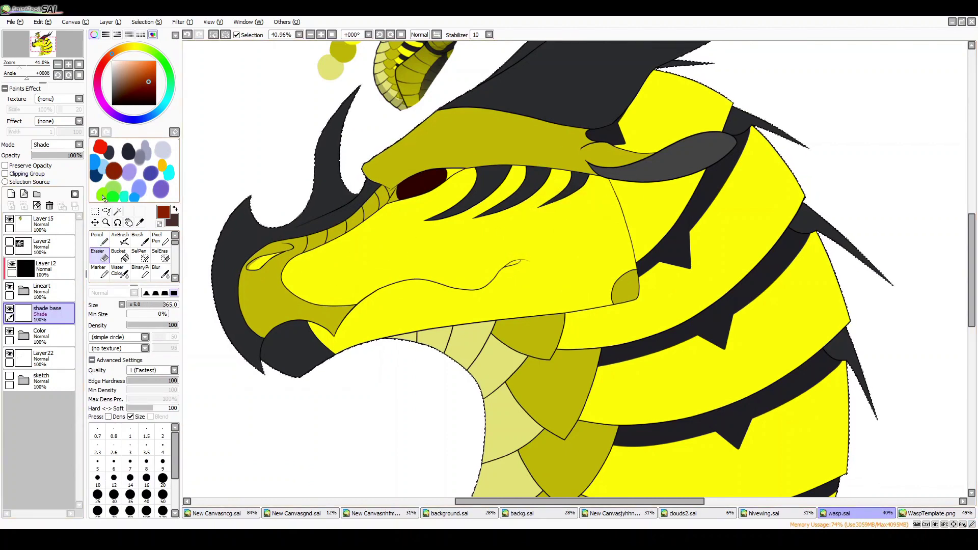
Clear the silhouette selection and lasso shadow areas beneath the eye and on the yellow part of the snout
scroll(250, 270, up, 5)
click(105, 211)
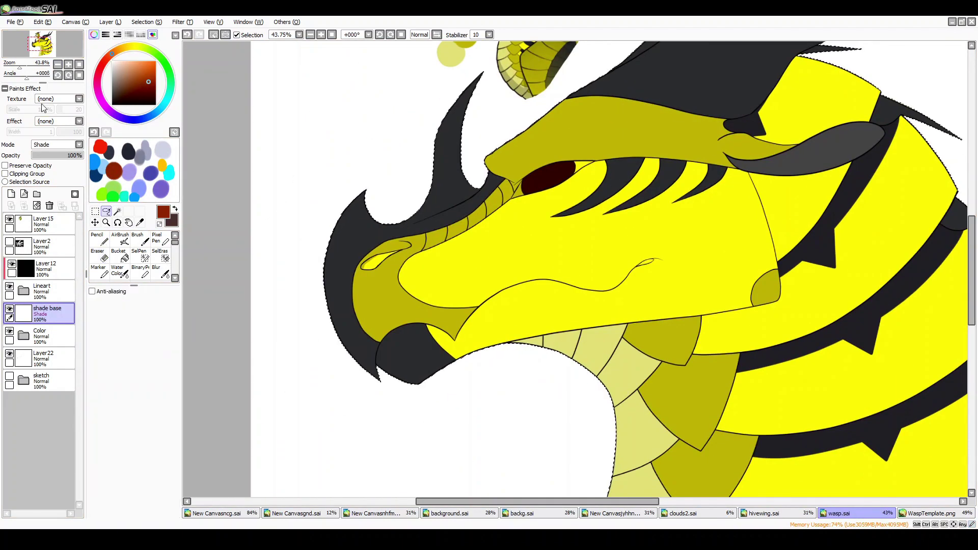
key(ctrl+d)
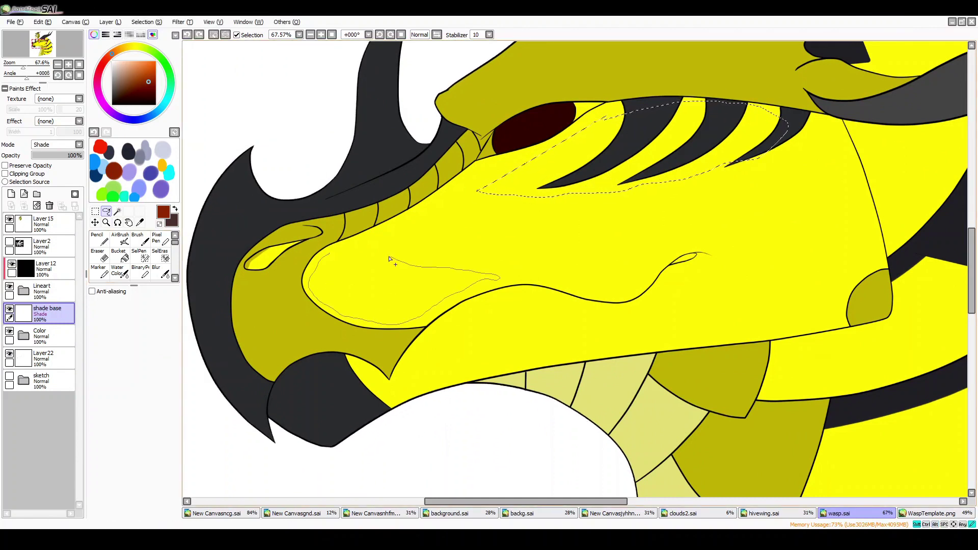
Add lasso areas on the nose-tip horn, the taller snout horn and the small bridge scales to the selection
scroll(319, 164, left, 3)
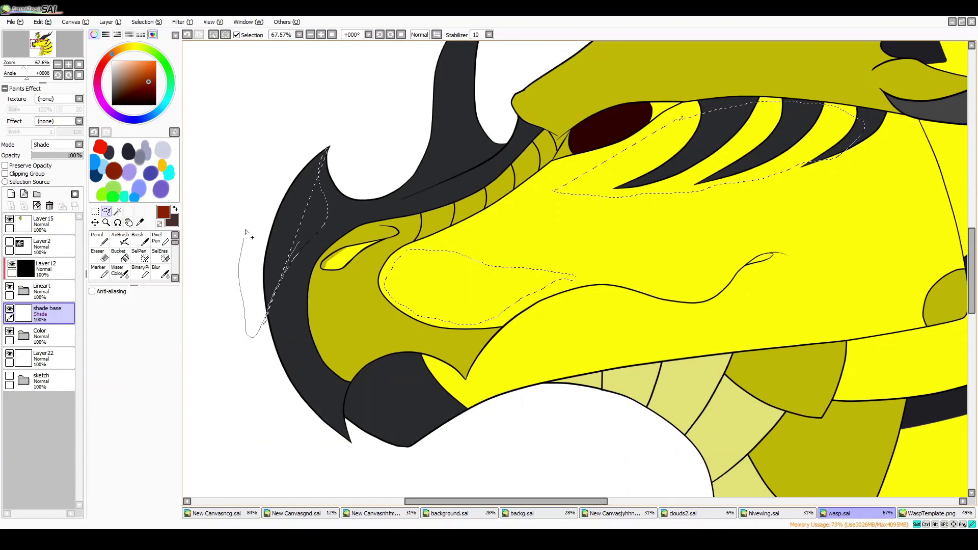
scroll(331, 334, up, 5)
scroll(331, 333, right, 2)
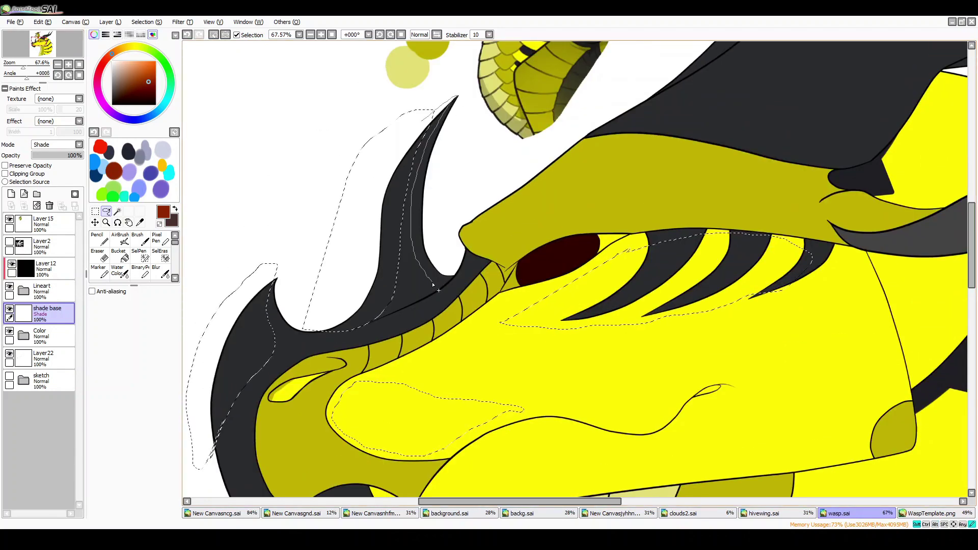
drag(434, 286, 445, 116)
click(40, 45)
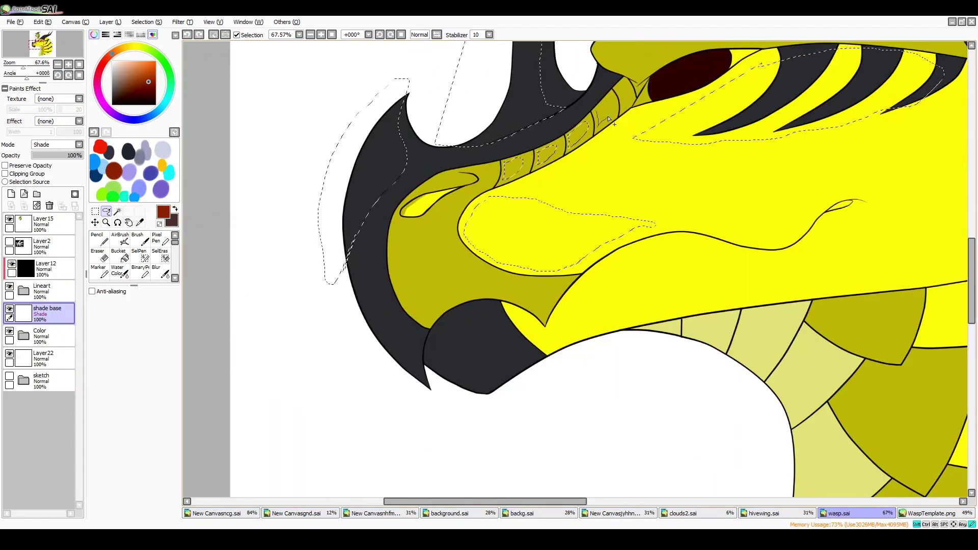
Move Layer22 into the Color folder above Layer21 and make shade base the working layer again
click(24, 335)
click(18, 380)
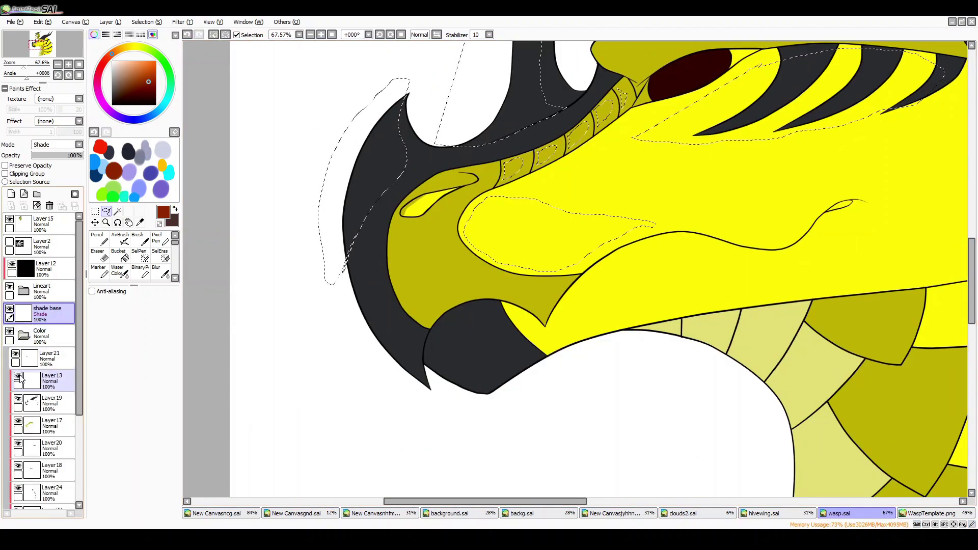
key(ctrl+minus)
click(18, 379)
click(51, 291)
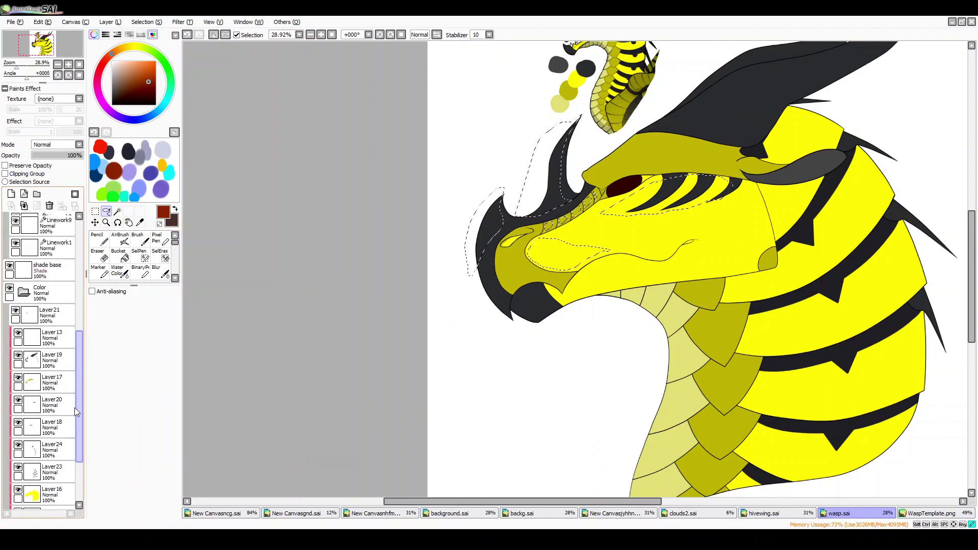
scroll(56, 266, down, 3)
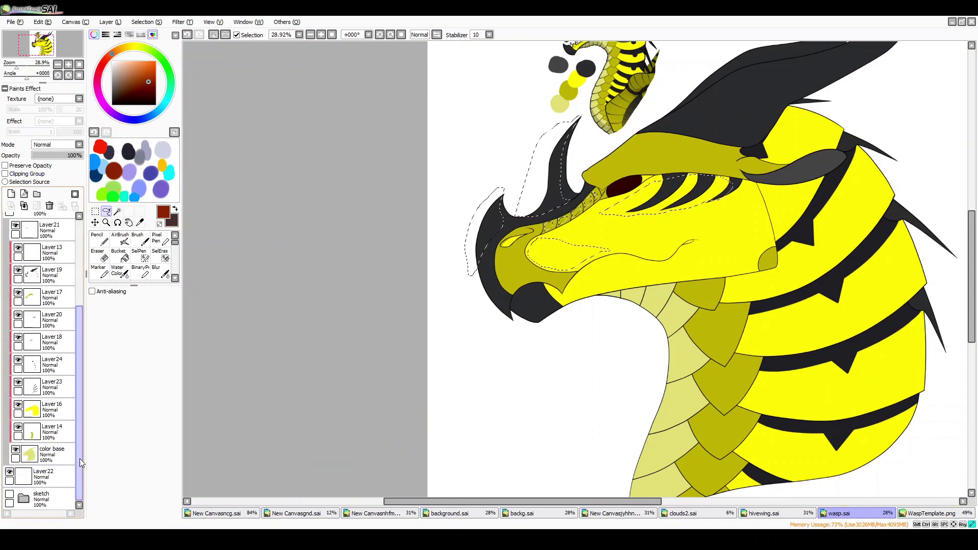
scroll(81, 305, up, 3)
scroll(74, 36, up, 3)
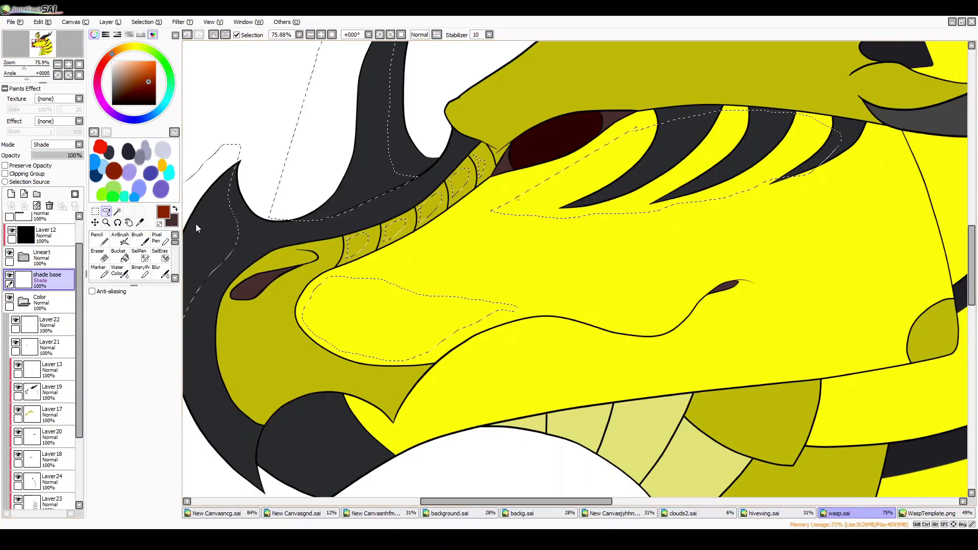
Add lasso areas above the mouth line, at the back of the cheek and on the jaw-corner scale
drag(383, 278, 383, 277)
scroll(383, 278, right, 3)
drag(578, 370, 599, 348)
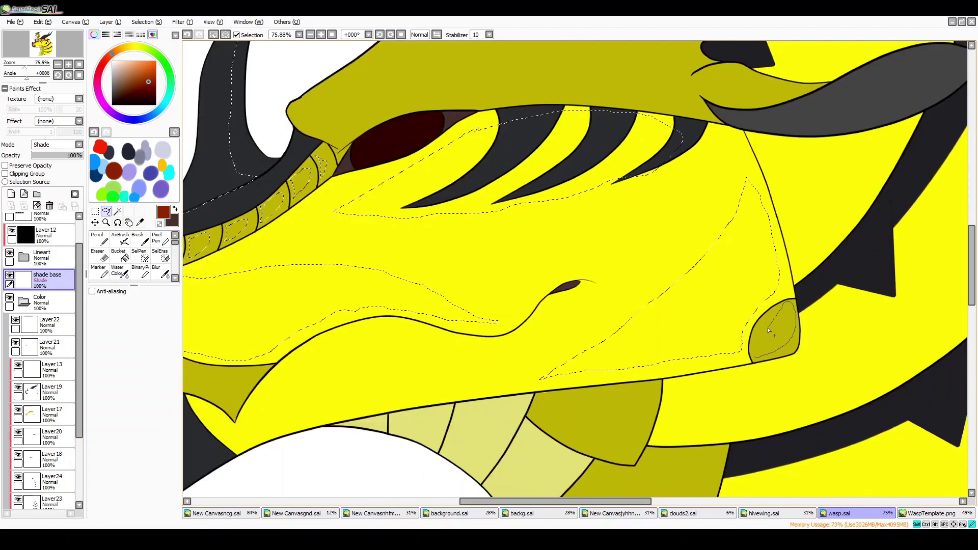
drag(769, 330, 769, 331)
Lasso the upper brow ridge, the ear base and the grey ear as further shadow areas
scroll(44, 49, down, 1)
click(43, 49)
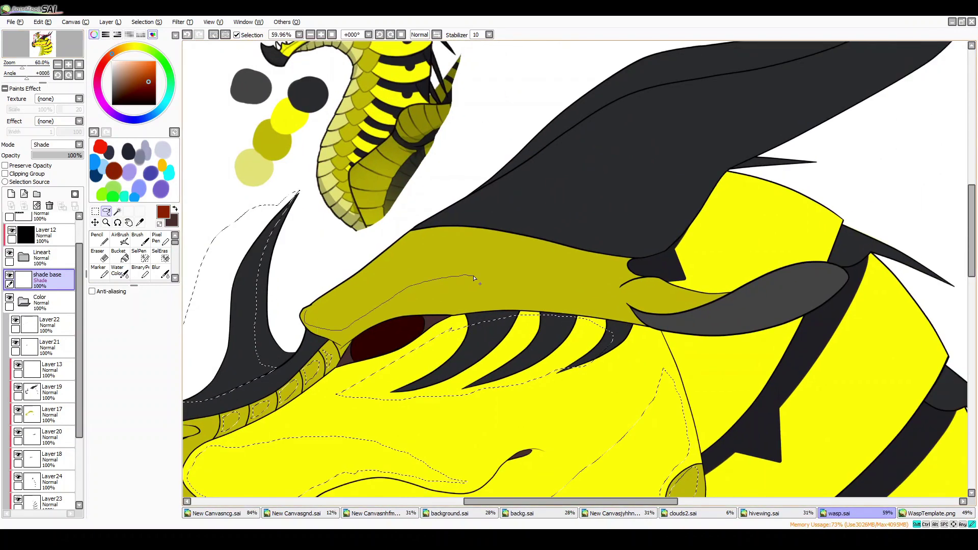
drag(588, 260, 531, 268)
drag(438, 284, 428, 266)
scroll(611, 481, right, 2)
drag(573, 279, 560, 291)
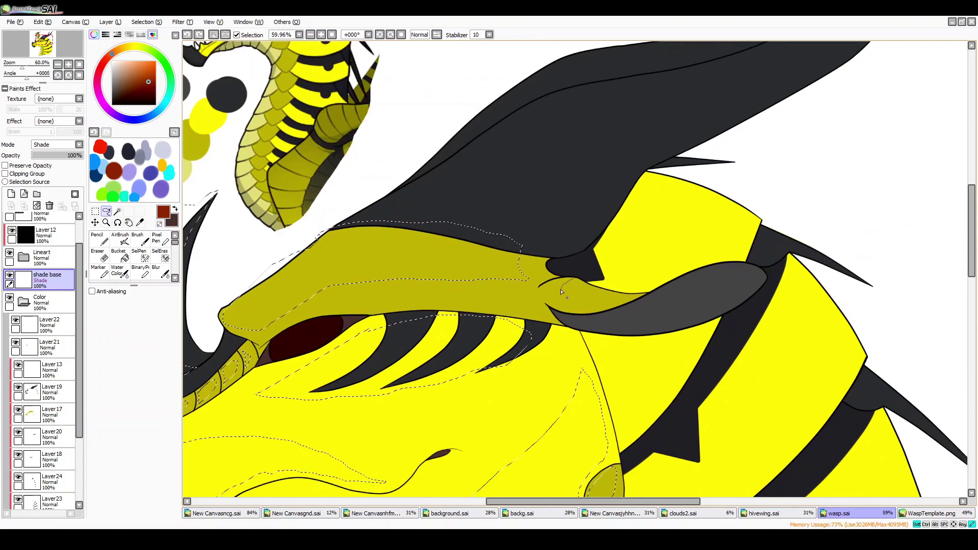
mouse_move(757, 293)
mouse_down()
mouse_move(729, 265)
mouse_move(708, 267)
mouse_up()
Add lasso areas along the lower jaw and chin, the lower front of the beak and the olive snout plate
scroll(560, 280, down, 7)
scroll(560, 280, left, 5)
drag(341, 329, 392, 306)
drag(338, 336, 204, 232)
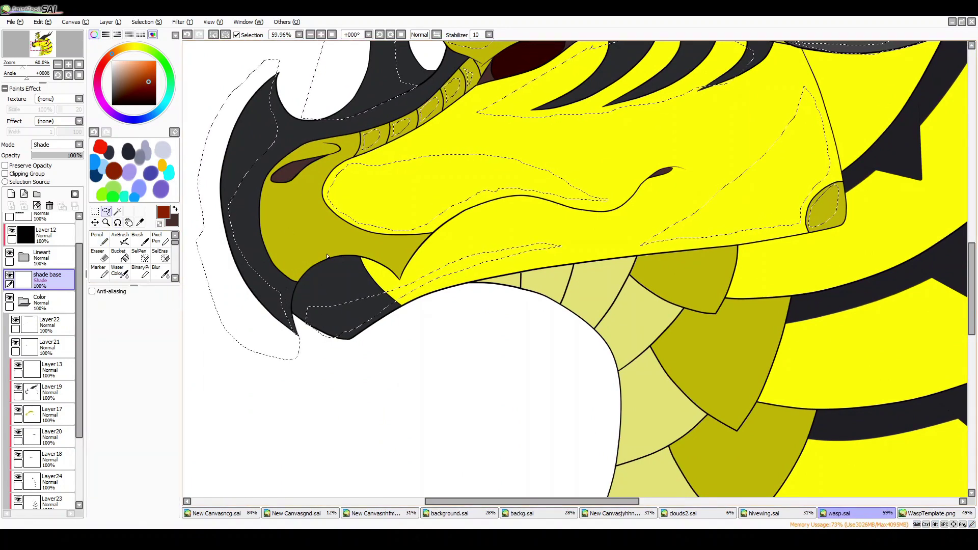
mouse_move(328, 256)
mouse_down()
mouse_move(407, 235)
mouse_move(296, 267)
mouse_move(270, 203)
mouse_move(343, 158)
mouse_up()
Mark the shadow boundary on each pale throat scale down the neck with SelPen bands
click(43, 43)
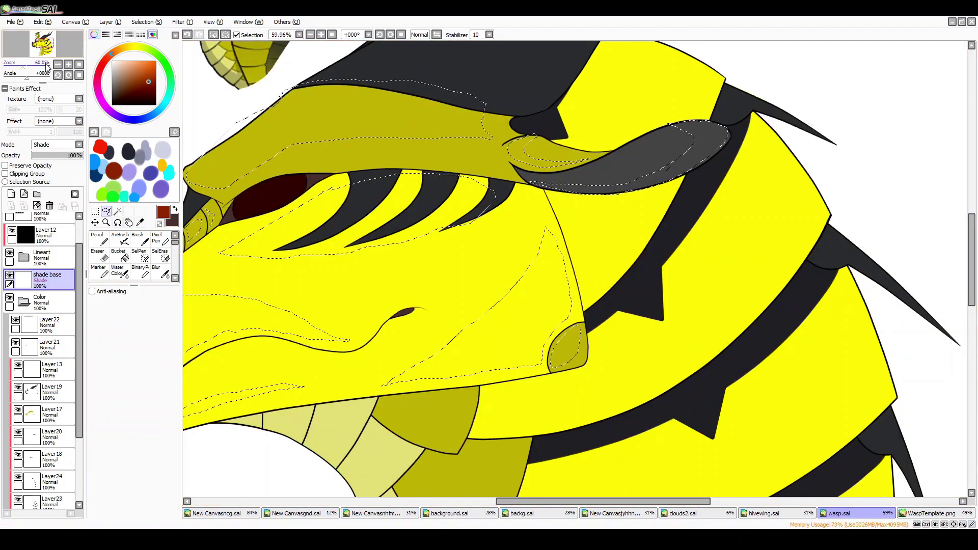
mouse_move(46, 66)
mouse_down()
mouse_move(30, 66)
mouse_move(42, 66)
mouse_up()
drag(580, 220, 584, 222)
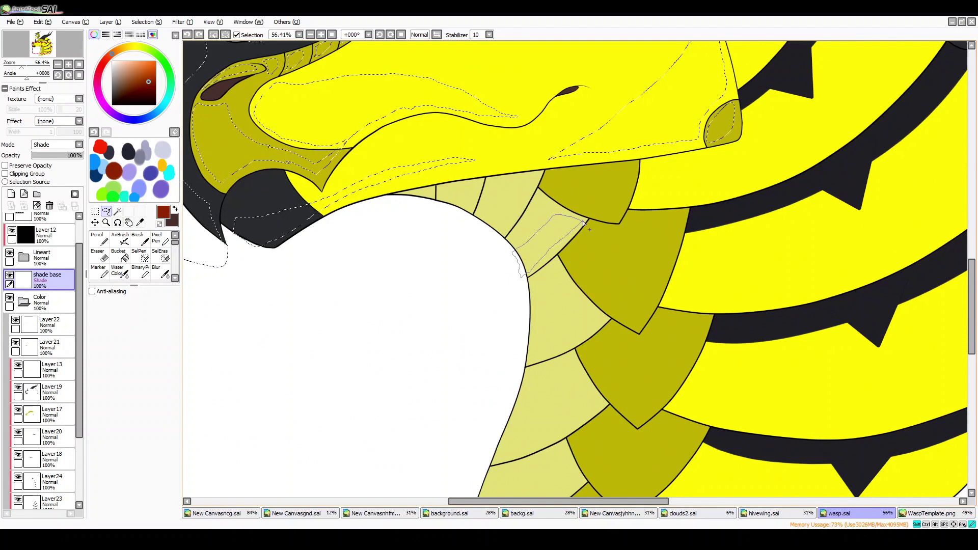
key(s)
drag(563, 189, 478, 283)
drag(588, 204, 534, 265)
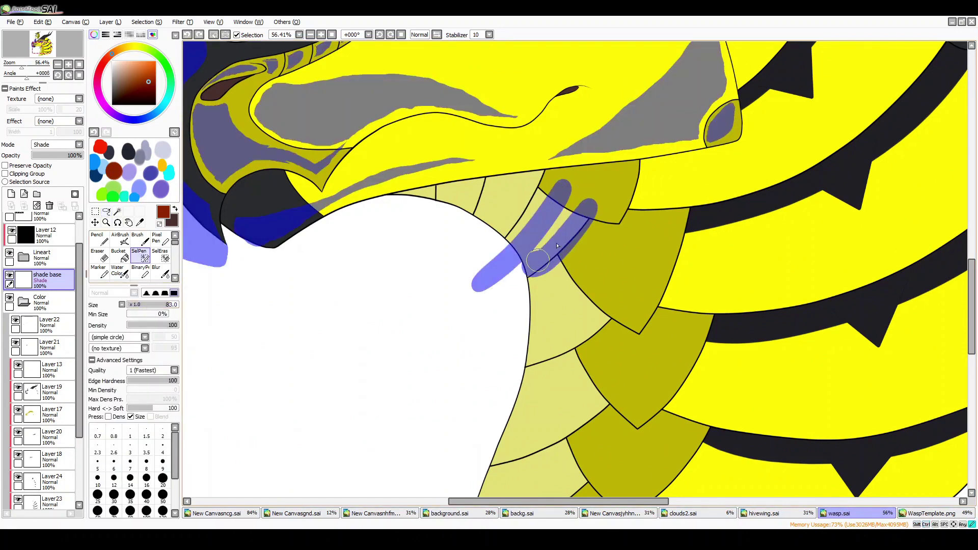
drag(598, 368, 502, 403)
scroll(510, 305, down, 5)
drag(589, 229, 432, 280)
drag(565, 315, 425, 366)
drag(563, 380, 486, 418)
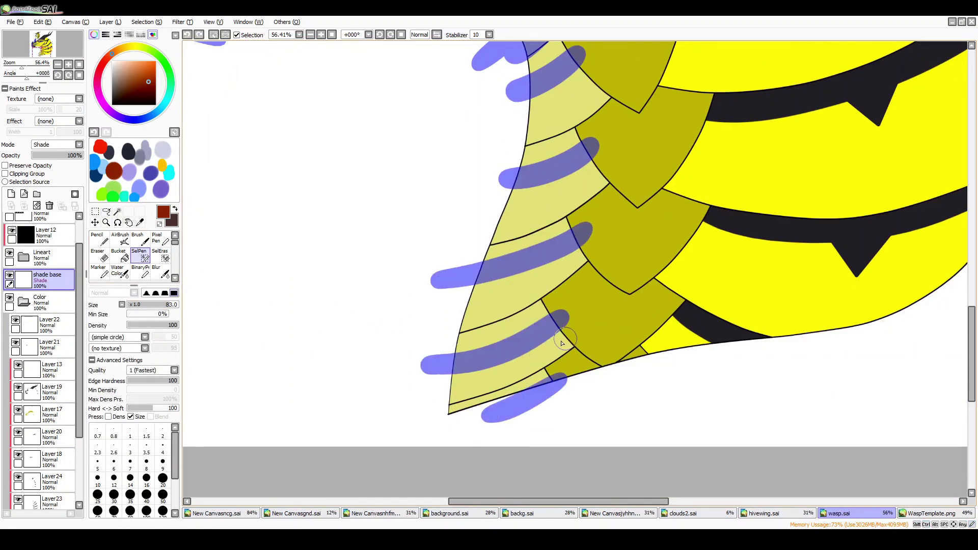
Use the Lineart folder as the Magic Wand source and select the parts of the throat scales below the bands
click(41, 257)
click(118, 211)
click(504, 372)
click(517, 283)
click(540, 204)
Extend the selection to the uppermost throat scales and trim all throat-scale selections along their inner edges with SelEras
scroll(540, 204, up, 4)
key(s)
drag(509, 121, 477, 196)
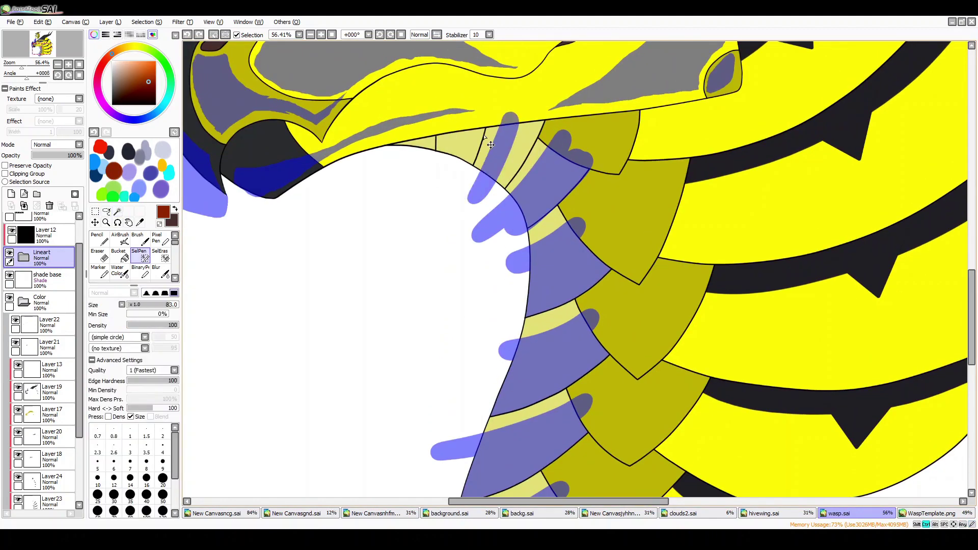
key(d)
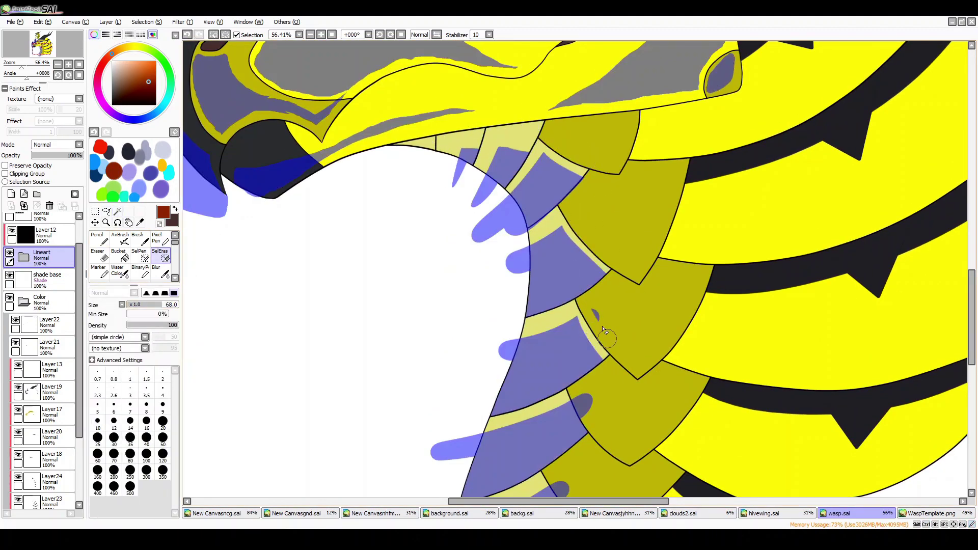
scroll(571, 237, down, 3)
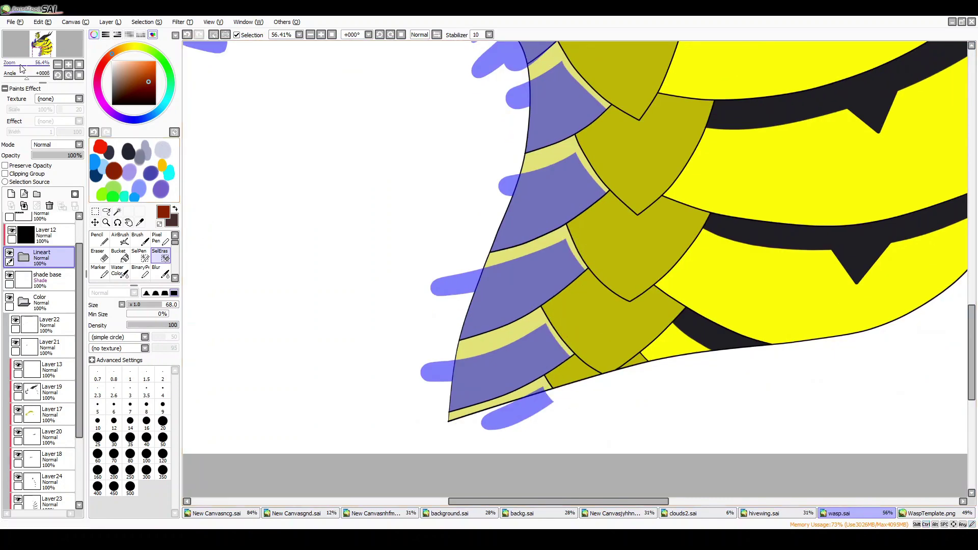
Add the olive side scales down the neck to the selection with the Magic Wand
drag(21, 68, 23, 68)
key(w)
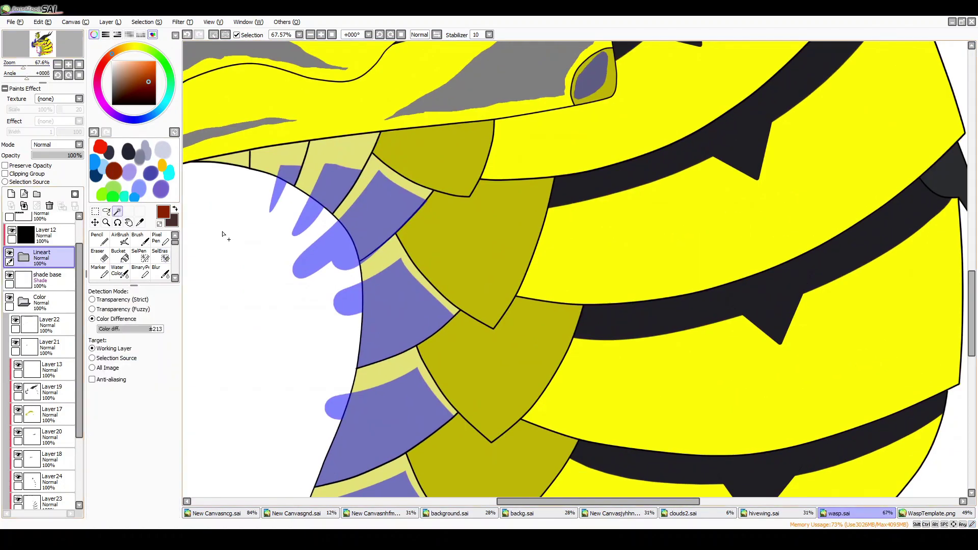
key(d)
key(w)
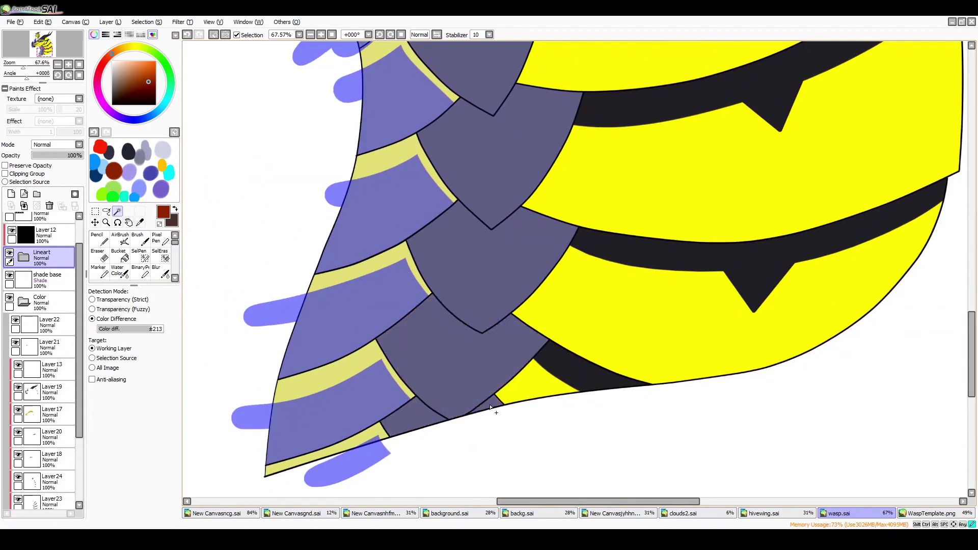
Hide the Color folder and remove the side scales from the selection, keeping only the throat-scale shadow areas selected along the neck
click(9, 297)
drag(40, 51, 38, 44)
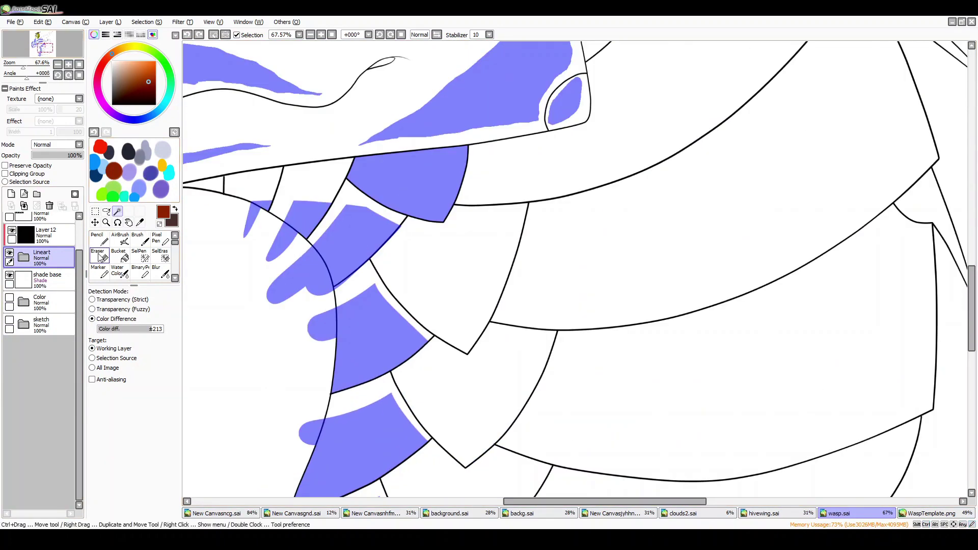
key(d)
drag(338, 171, 484, 161)
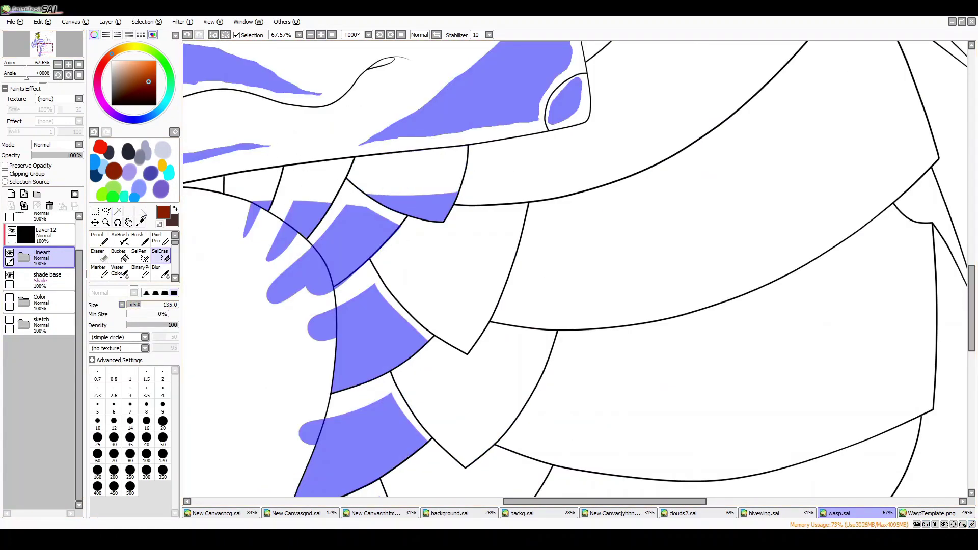
click(117, 212)
click(434, 252)
scroll(526, 214, down, 5)
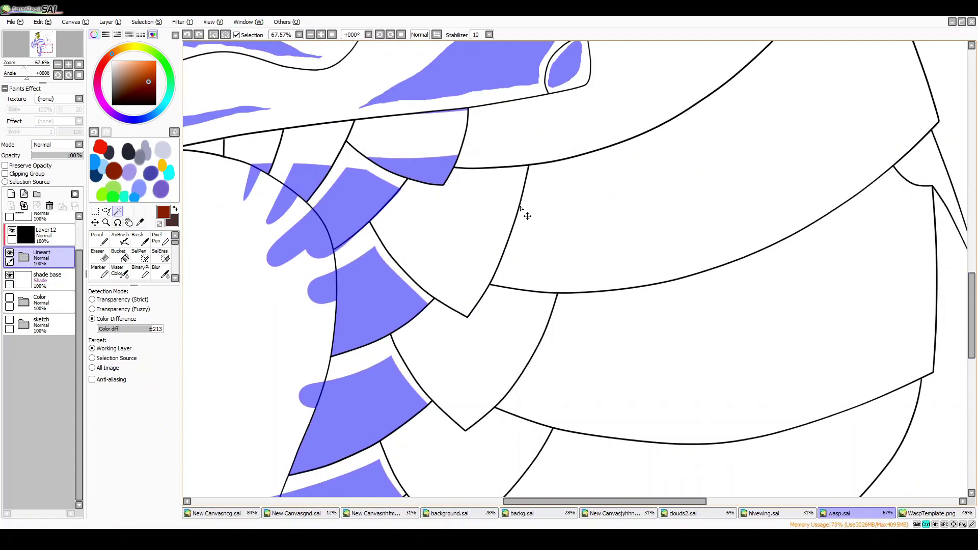
key(d)
click(459, 422)
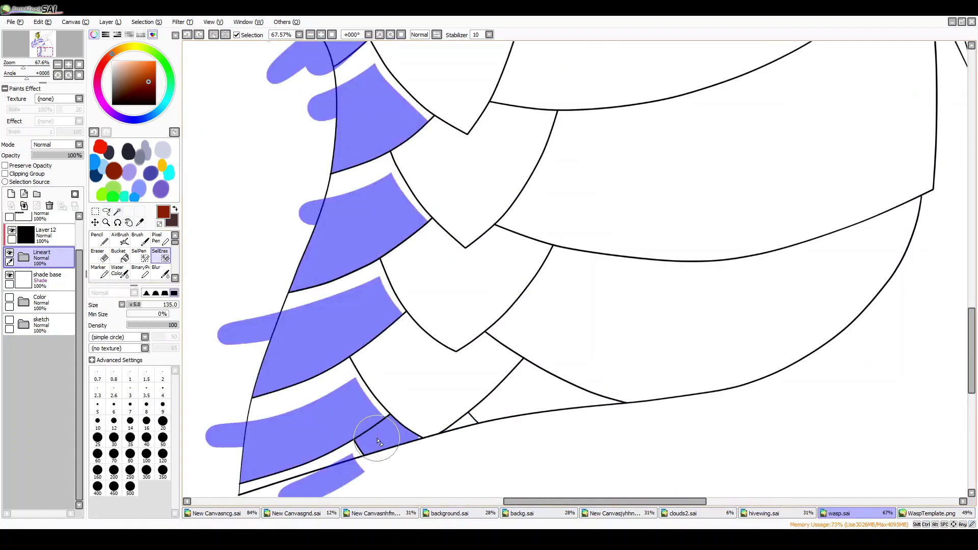
scroll(378, 441, down, 4)
Create a new layer for the shadows, place it below the Lineart folder and turn off its clipping group
click(10, 193)
click(5, 174)
click(137, 238)
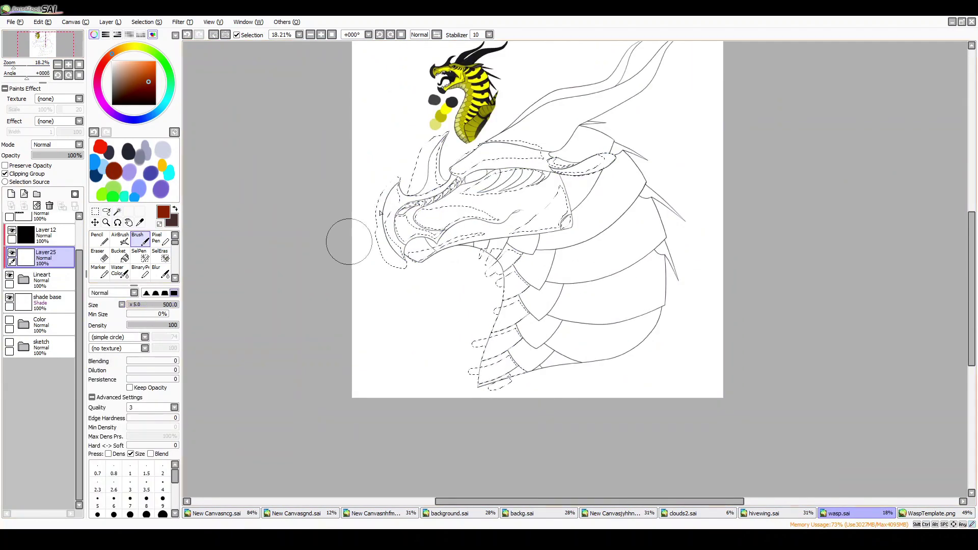
drag(46, 258, 46, 280)
click(5, 173)
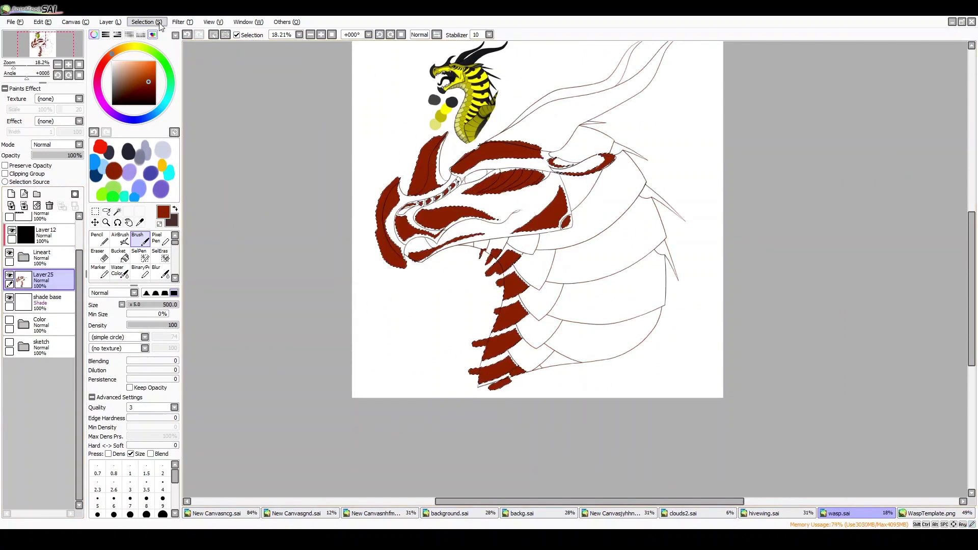
Redo the dark red Brush fill of the selected shadow areas on Layer25 and lower the layer's opacity to 12%
scroll(509, 255, up, 3)
key(ctrl+z)
click(117, 211)
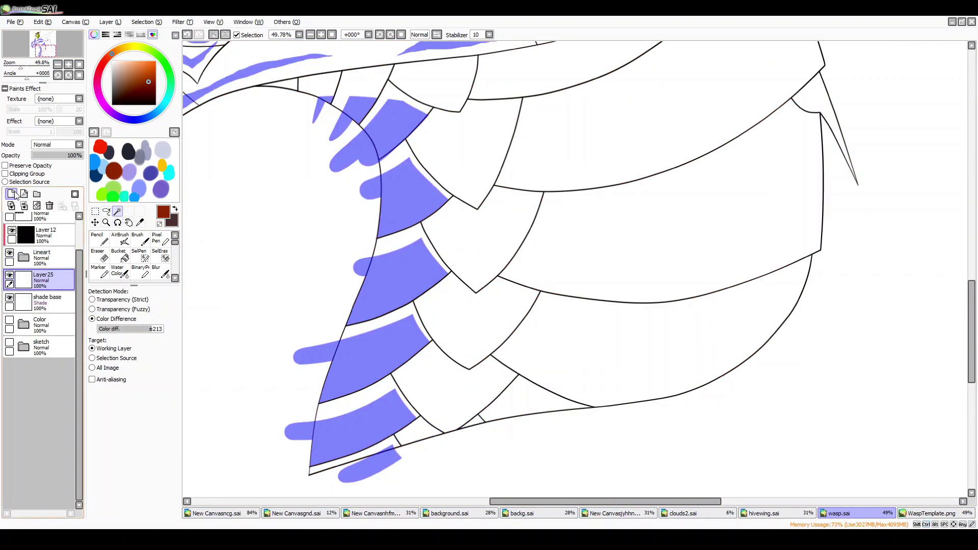
scroll(458, 254, down, 3)
click(137, 239)
drag(306, 316, 484, 356)
key(ctrl+d)
scroll(357, 255, up, 3)
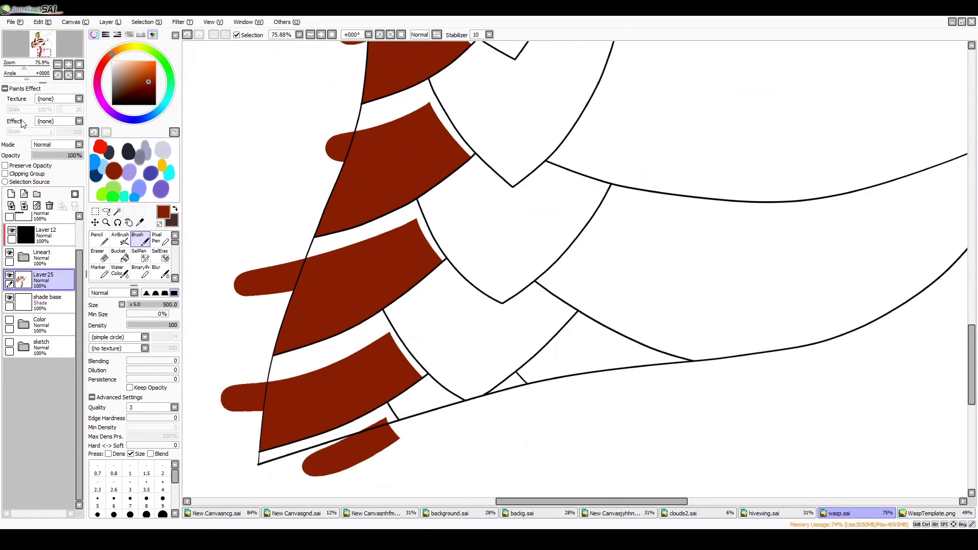
drag(76, 155, 38, 156)
Select the two lowest side scales from the Lineart folder with the Magic Wand and trim their upper edges with SelEras
click(42, 257)
click(117, 211)
click(428, 398)
click(160, 255)
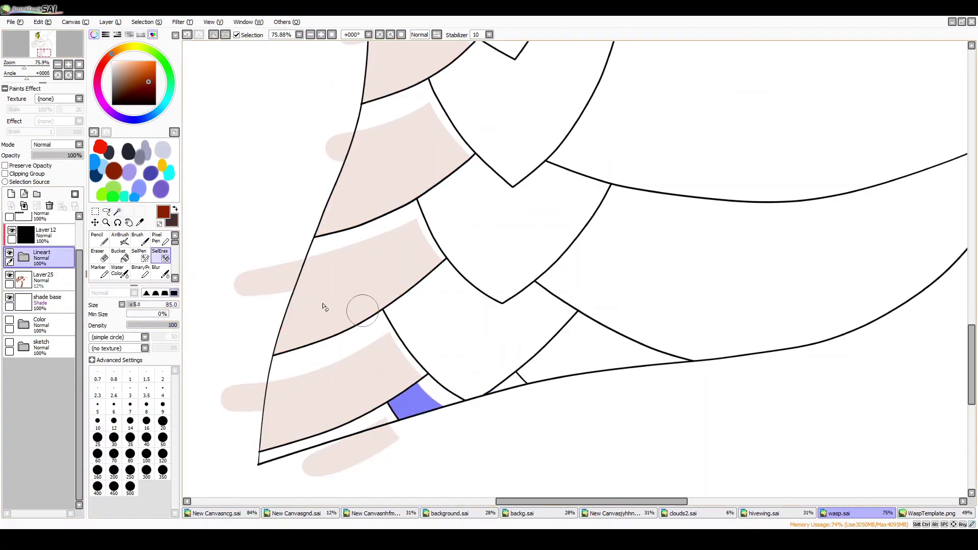
click(448, 326)
drag(461, 326, 540, 288)
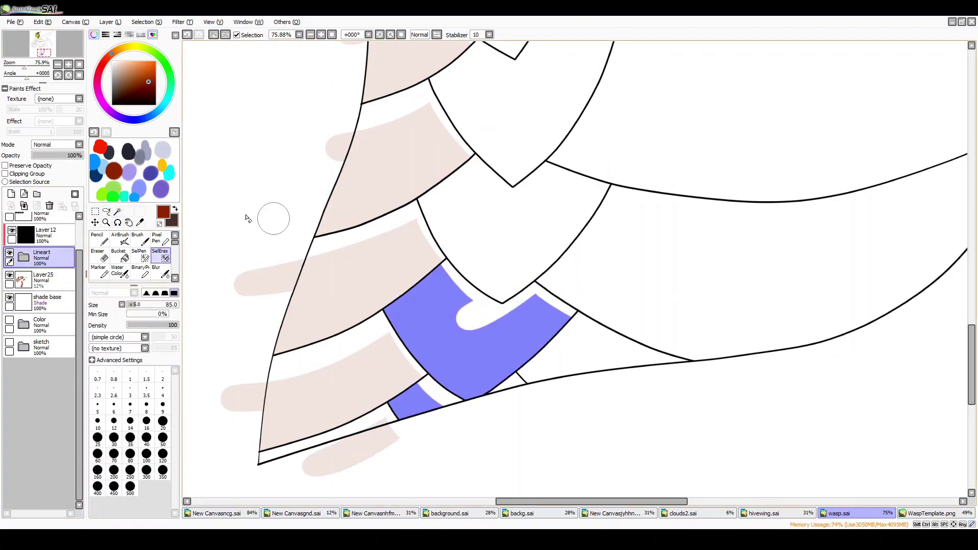
key(e)
drag(458, 320, 497, 308)
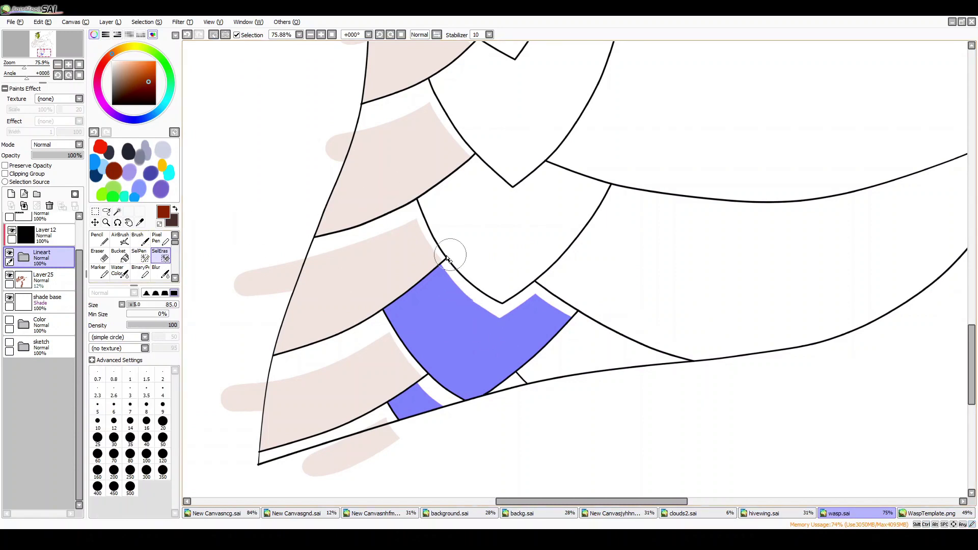
Add the third side scale from the bottom to the selection and trim a V-shaped gap beneath the scale above it
click(118, 211)
click(478, 166)
key(l)
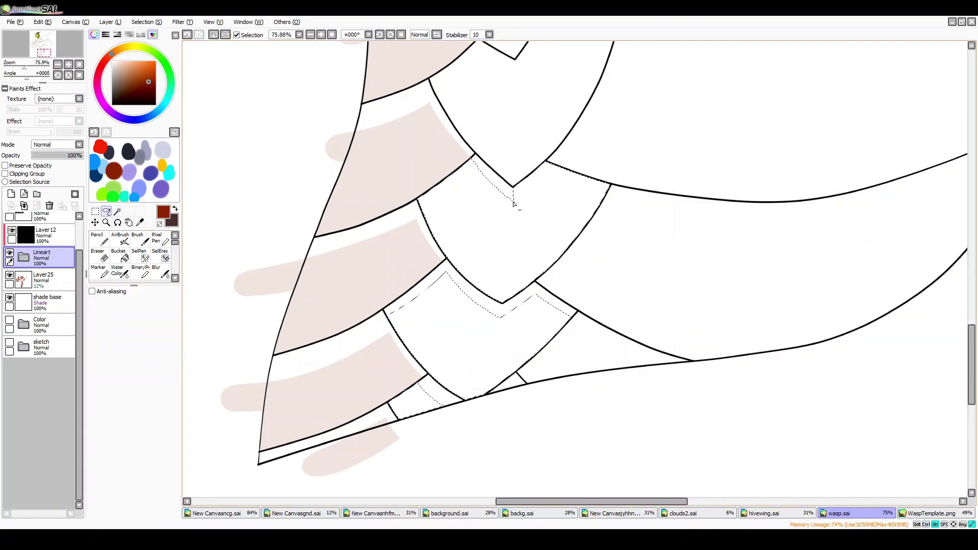
key(e)
click(162, 256)
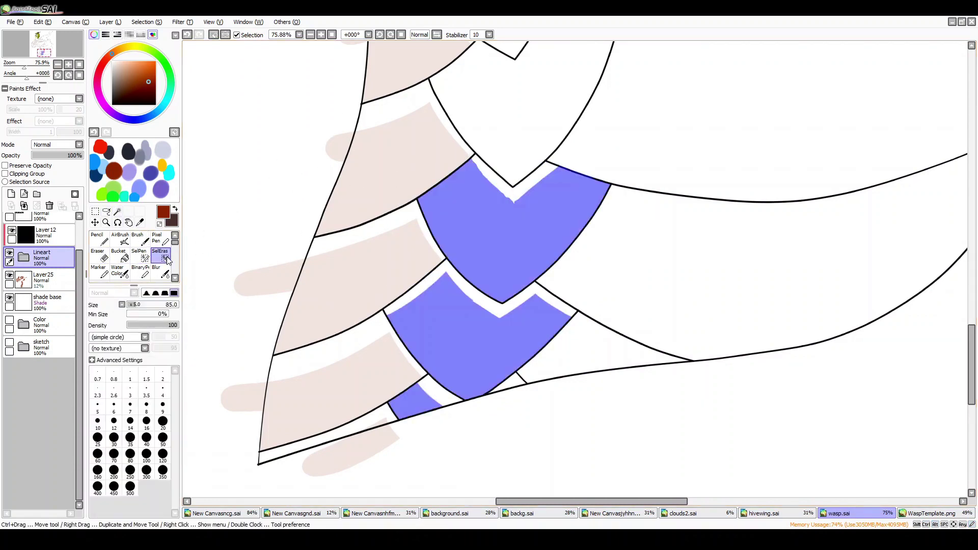
Add the next two side scales up the neck to the selection and trim the same gap along their upper edges
scroll(467, 151, up, 3)
key(w)
click(476, 232)
key(l)
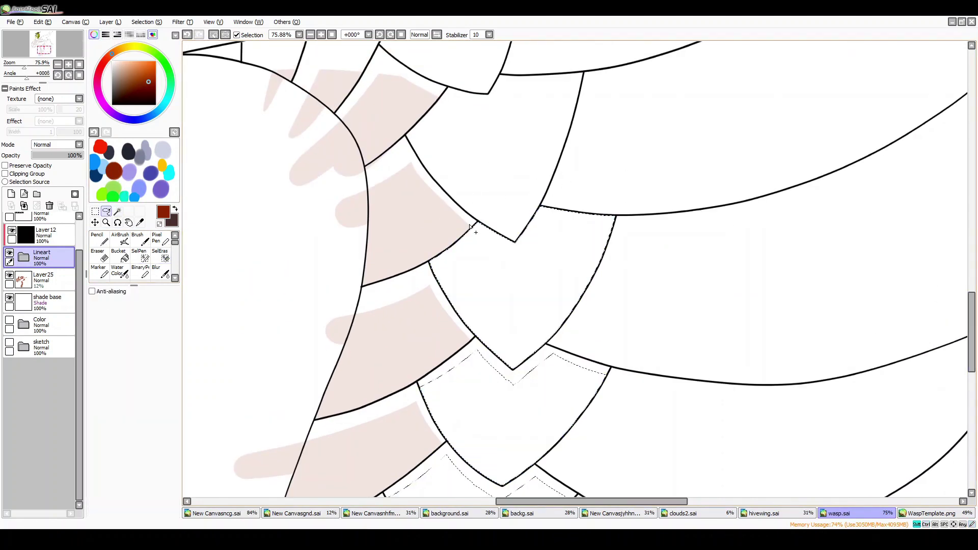
key(e)
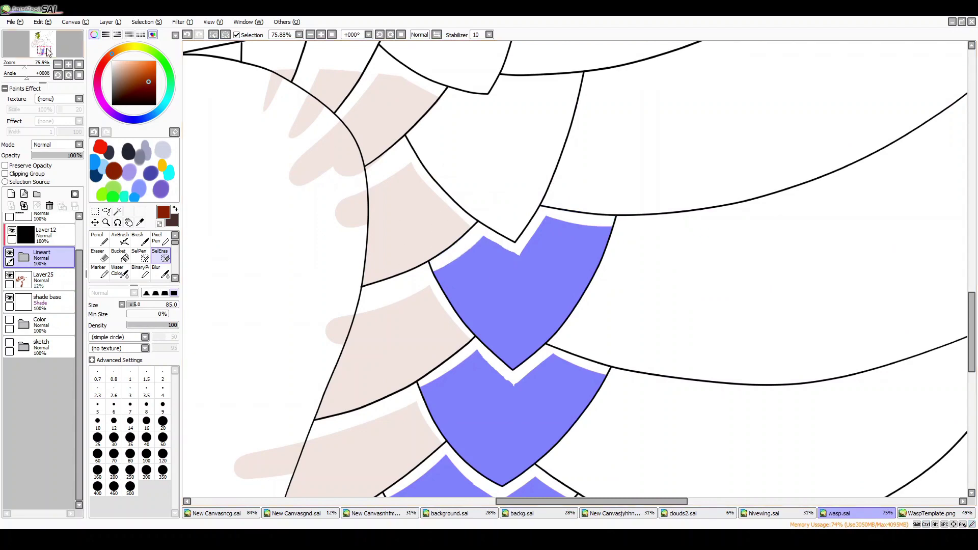
drag(48, 51, 48, 47)
key(l)
key(e)
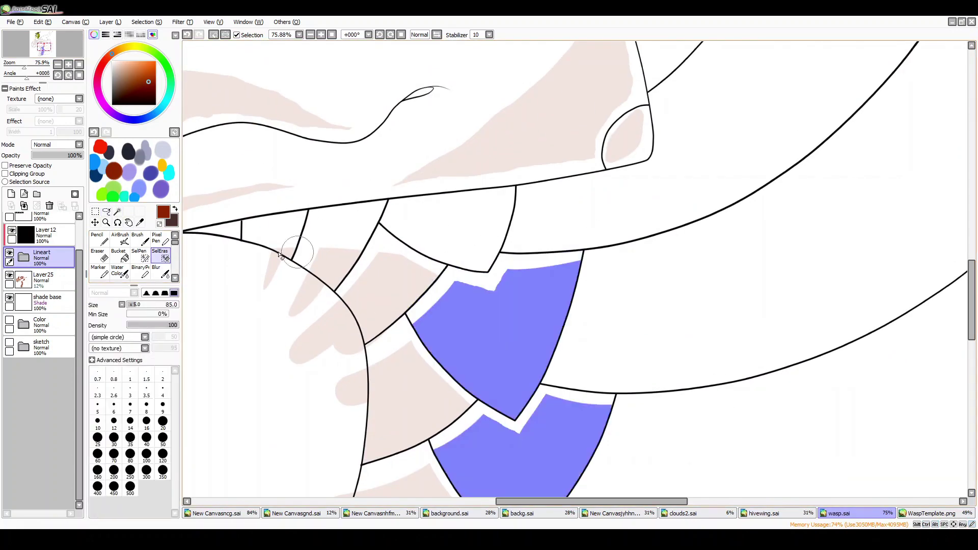
Fill the selected side-scale shadows on Layer25 with the dark red Brush
scroll(313, 153, down, 3)
click(43, 278)
key(b)
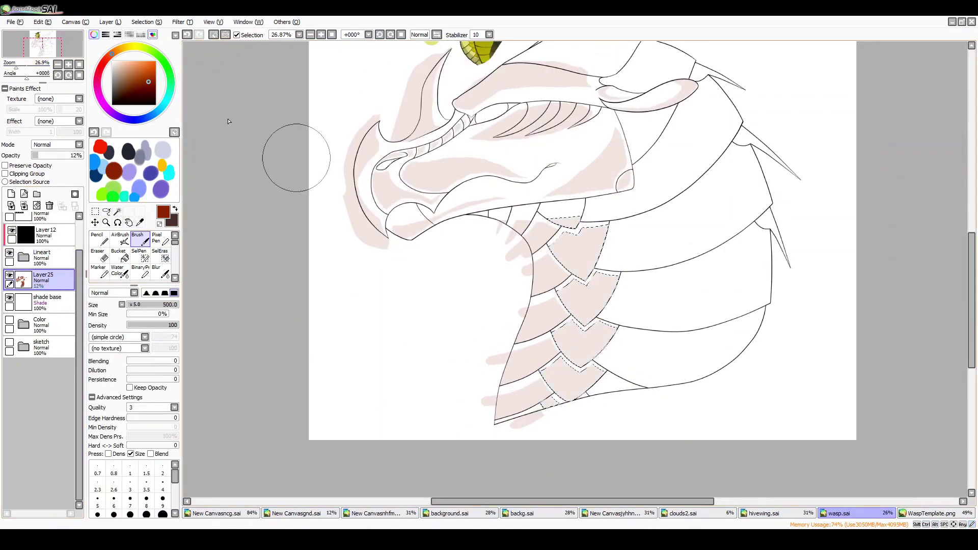
Select the two lowest large neck plates from the Lineart folder and trim them along their upper edges with SelEras
scroll(229, 121, up, 3)
key(e)
click(44, 256)
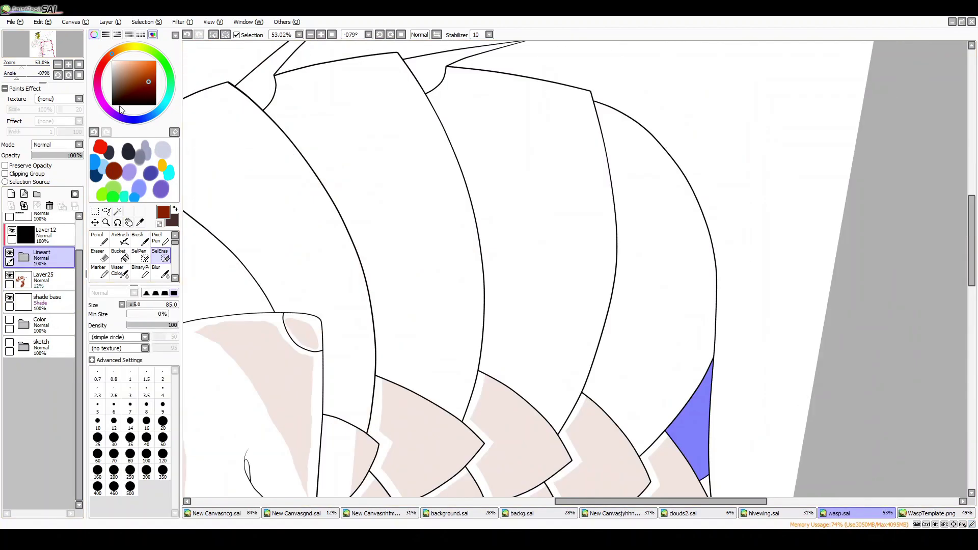
scroll(711, 279, down, 3)
scroll(693, 379, up, 3)
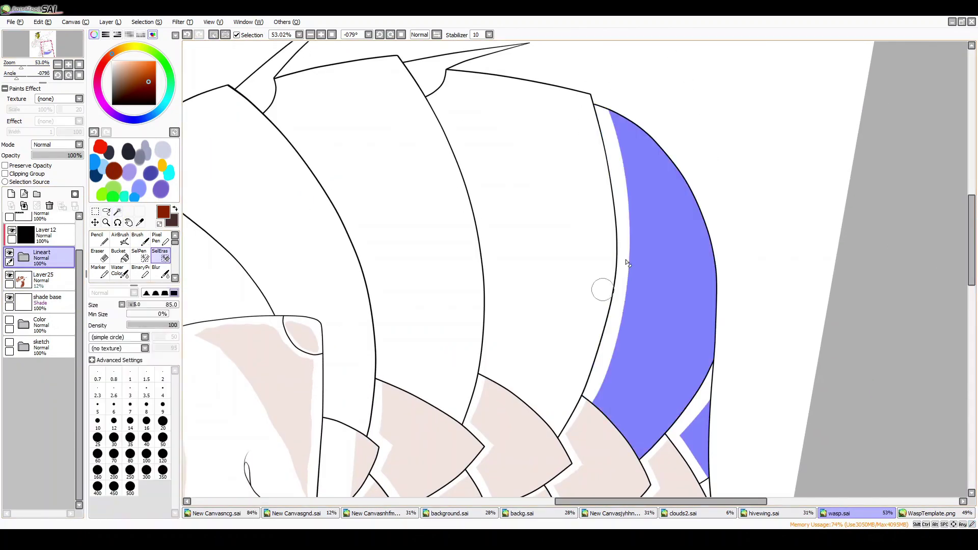
Add the next large neck plate above to the selection and trim it along its upper edge and around the spike base
key(w)
click(534, 203)
key(e)
drag(443, 94, 544, 73)
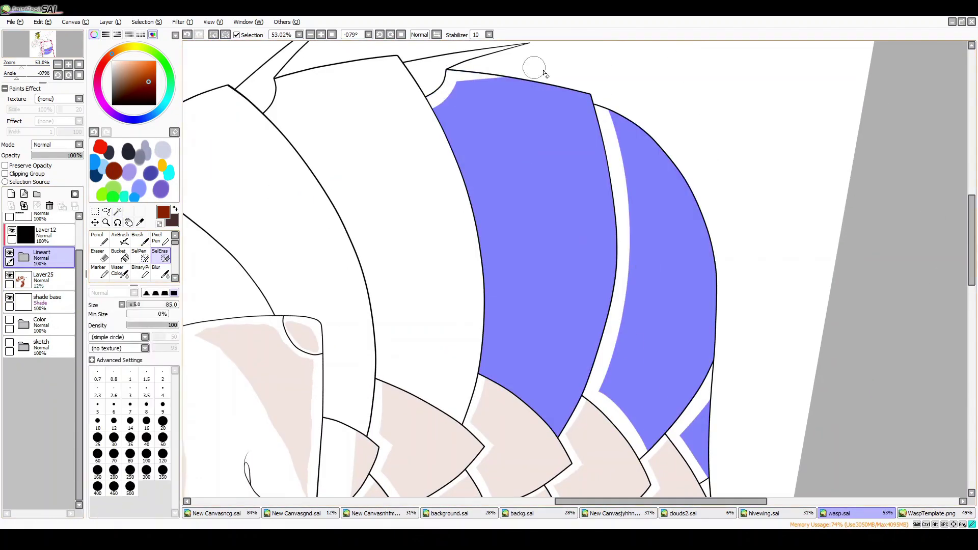
drag(432, 108, 489, 379)
Add the third large neck plate from the bottom to the selection and trim an even gap along its upper edge
key(w)
click(356, 194)
key(e)
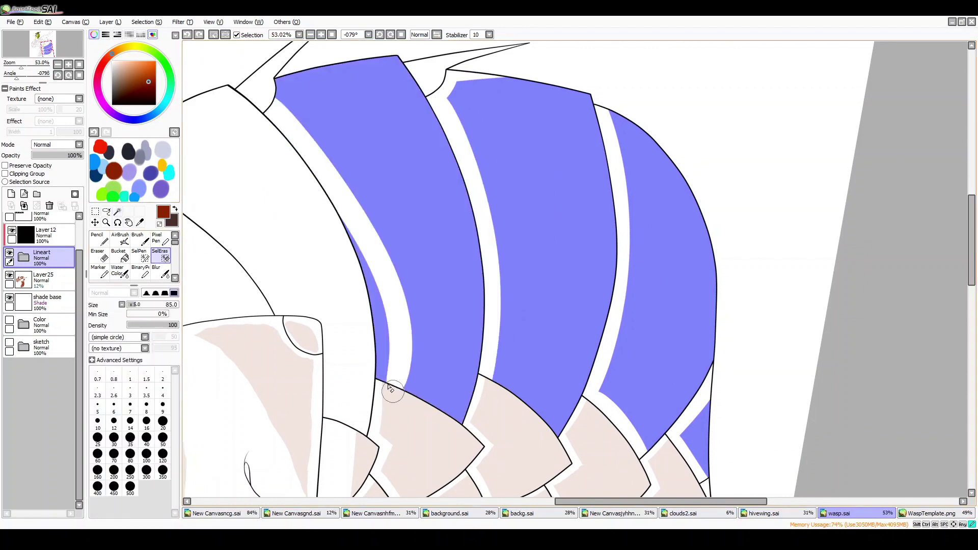
key(ctrl+y)
key(ctrl+z)
key(ctrl+y)
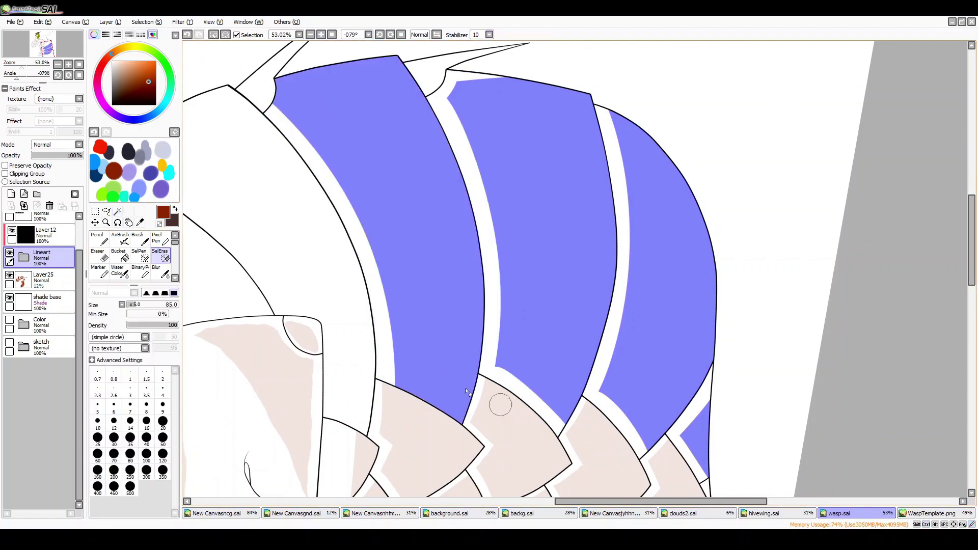
Select the large neck plates behind the jaw and ear and trim them along the jaw and their upper edges
mouse_move(319, 400)
mouse_down()
mouse_move(862, 371)
mouse_move(666, 457)
mouse_move(458, 412)
mouse_move(475, 396)
mouse_up()
key(ctrl+y)
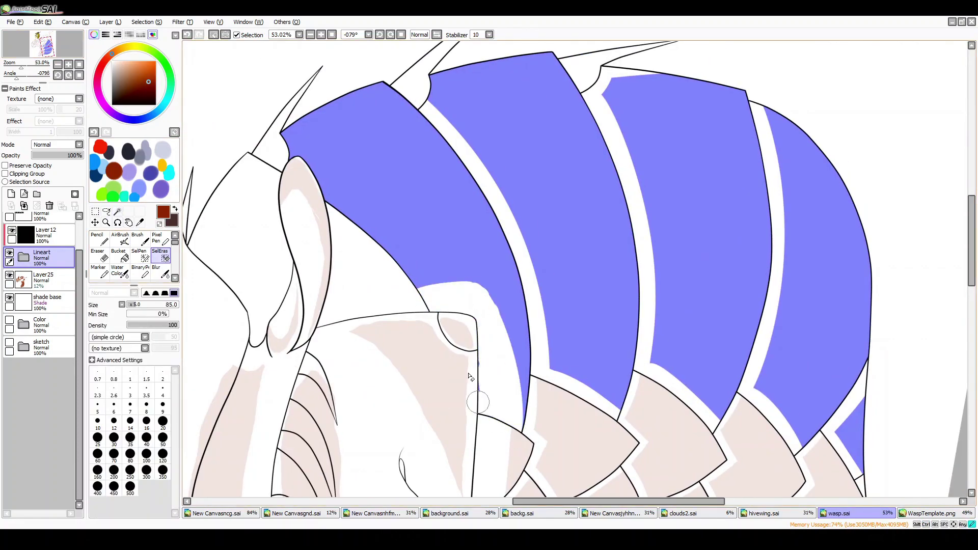
key(ctrl+z)
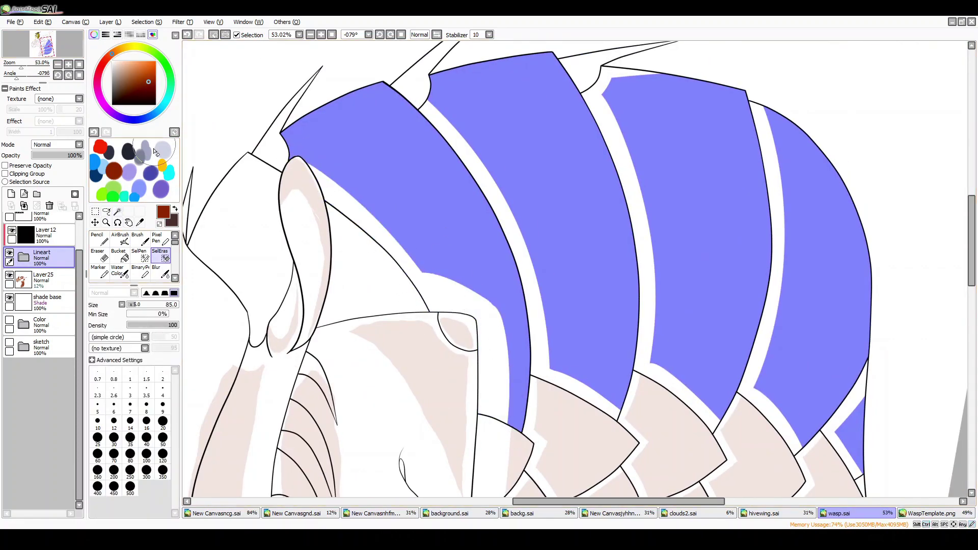
key(ctrl+y)
key(ctrl+z)
key(ctrl+y)
key(ctrl+z)
key(ctrl+y)
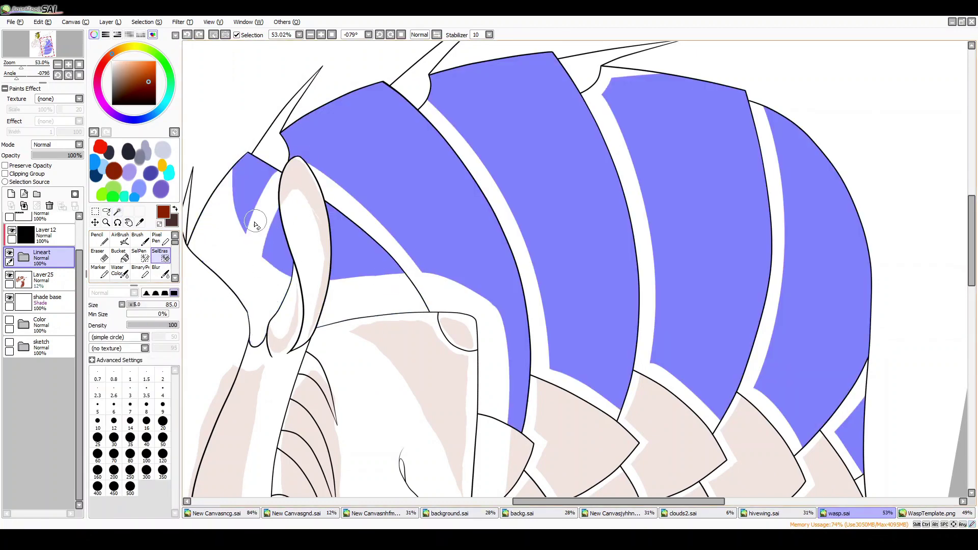
Reset the canvas rotation and cut the back portion of the large neck plates out of the selection with a curved SelEras stroke
key(Home)
scroll(275, 279, down, 2)
key(ctrl+z)
key(ctrl+y)
key(ctrl+z)
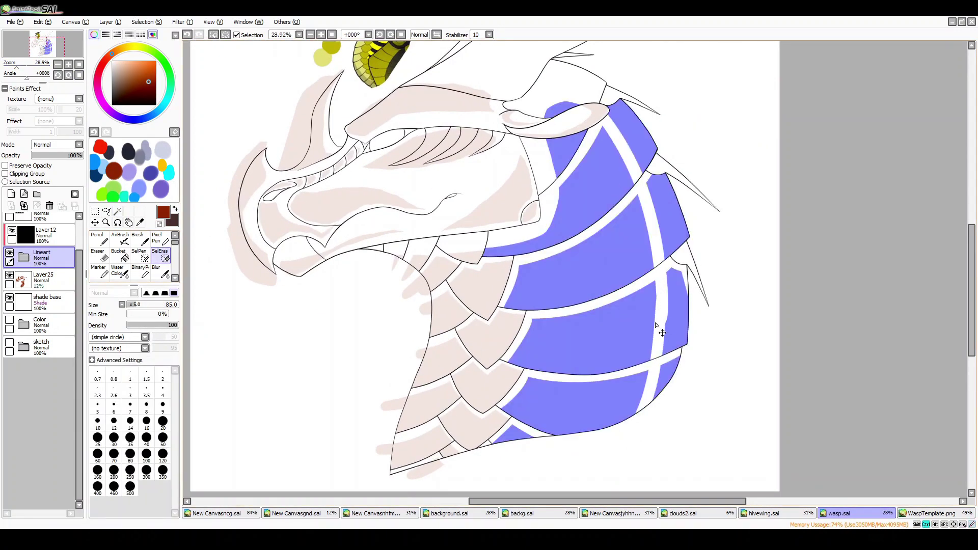
key(ctrl+z)
Add small shadow patches at the bases of the back spikes to the selection
scroll(240, 235, up, 3)
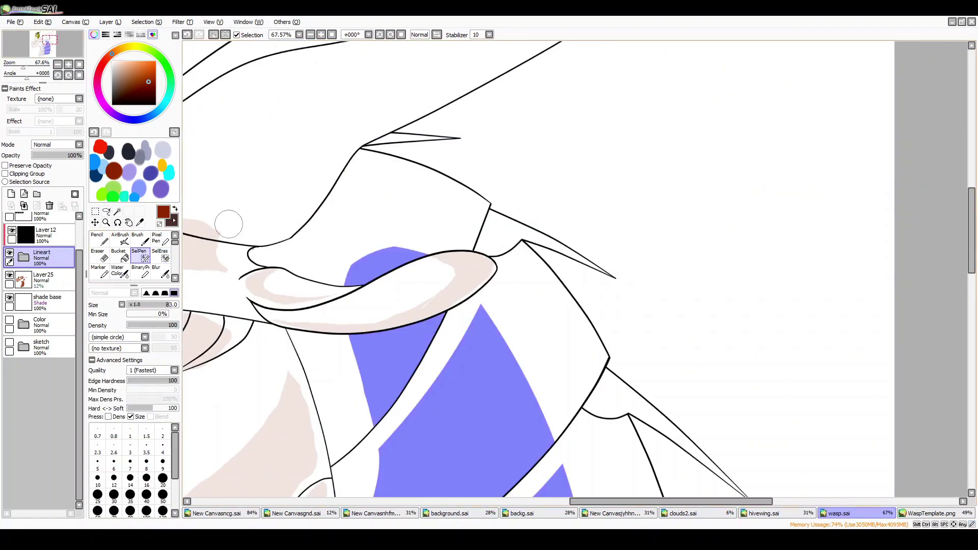
key(l)
drag(487, 249, 494, 251)
scroll(603, 409, down, 5)
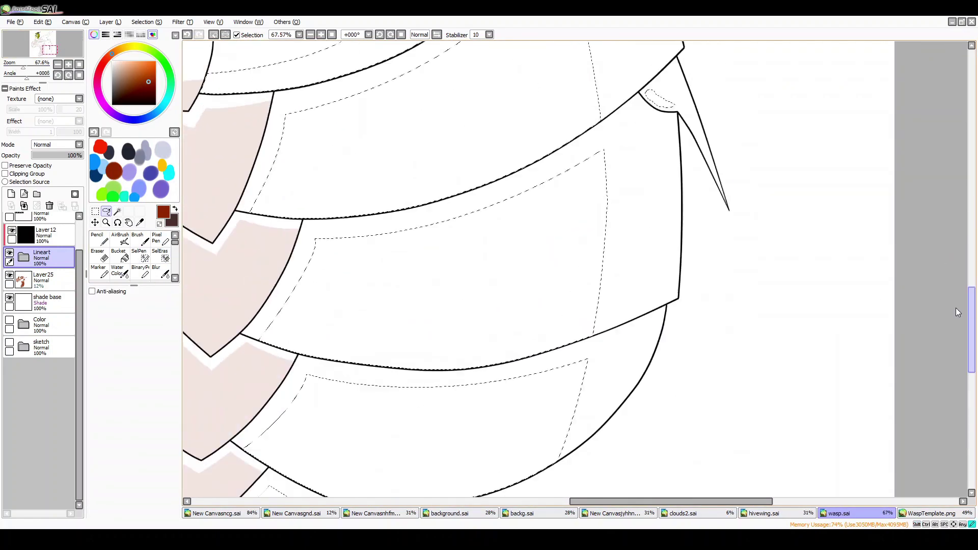
Fill the selected neck-plate and spike-base shadows on Layer25 with the dark red Brush
scroll(603, 306, down, 2)
key(b)
drag(615, 191, 591, 397)
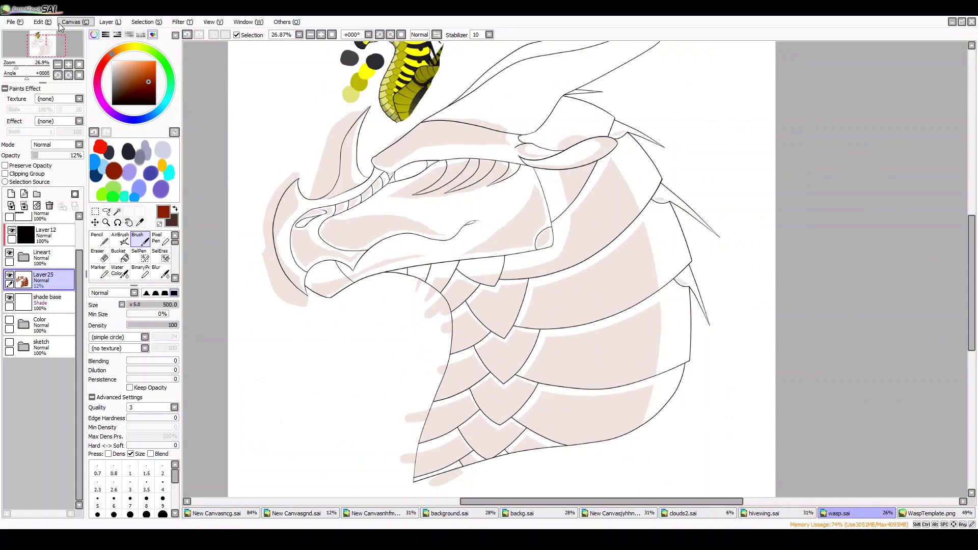
Select the front horn from the Lineart folder and cut a lit strip along its lower edge out of the selection with the Lasso
scroll(426, 324, up, 5)
click(46, 257)
key(l)
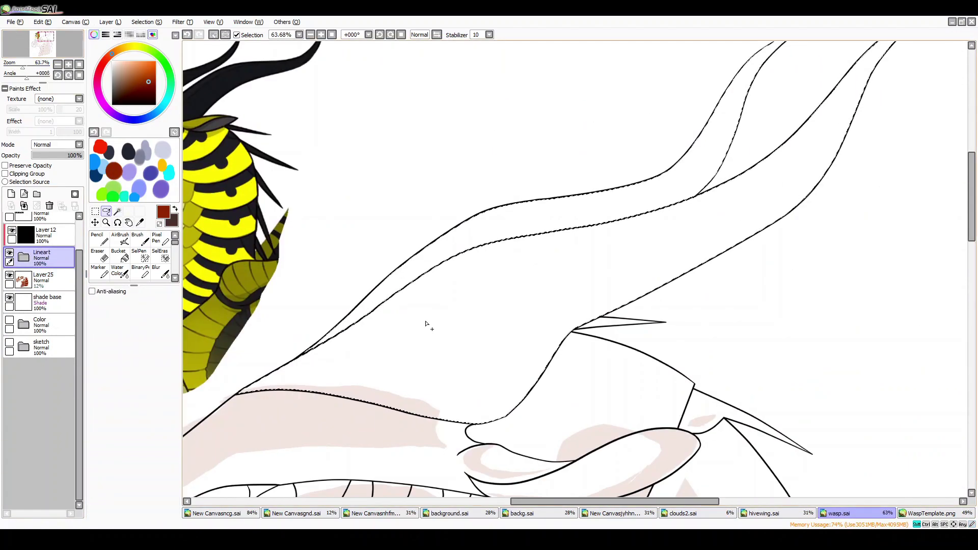
mouse_move(426, 324)
mouse_down()
mouse_move(509, 285)
mouse_move(825, 203)
mouse_move(843, 248)
mouse_move(509, 408)
mouse_move(534, 225)
mouse_move(565, 212)
mouse_move(377, 293)
mouse_move(382, 387)
mouse_up()
scroll(835, 229, up, 3)
scroll(510, 407, down, 3)
scroll(510, 255, down, 2)
scroll(510, 255, up, 1)
Fill the front horn's selected shadow on Layer25 with the dark red Brush
click(46, 278)
click(138, 239)
drag(305, 328, 789, 128)
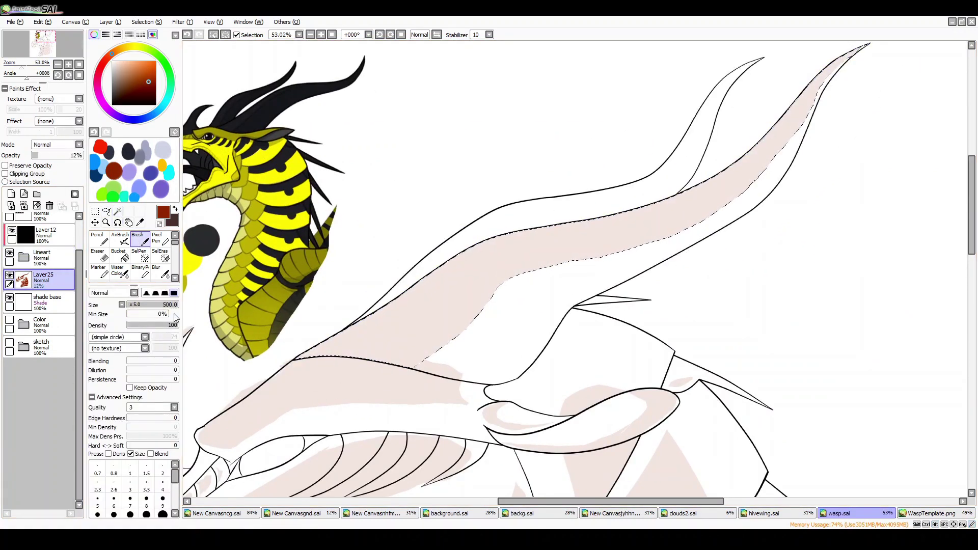
Select the whole front horn and erase the selection down to a narrow band along its base above the brow
click(42, 254)
click(140, 254)
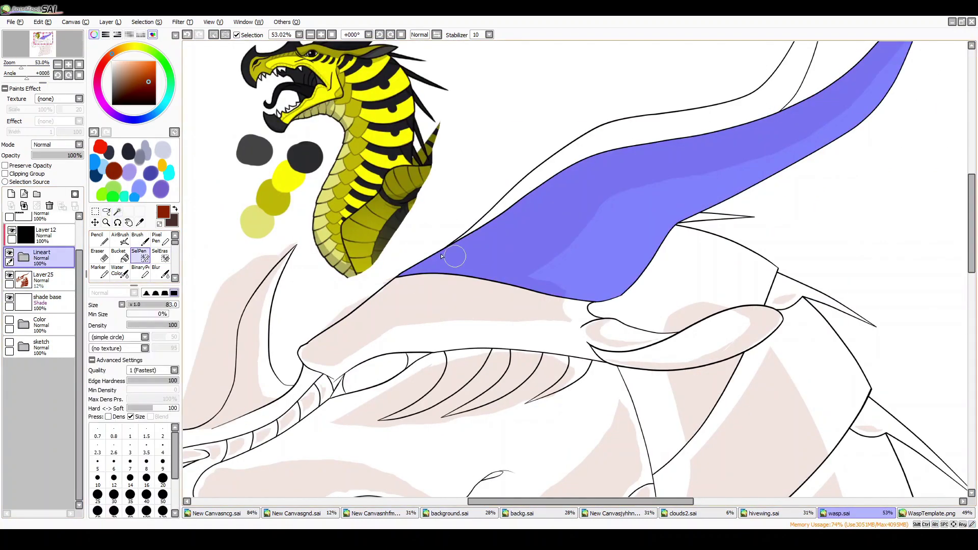
click(161, 255)
drag(493, 236, 236, 258)
drag(356, 265, 235, 327)
drag(290, 279, 561, 270)
drag(790, 62, 433, 239)
click(43, 278)
drag(357, 306, 438, 260)
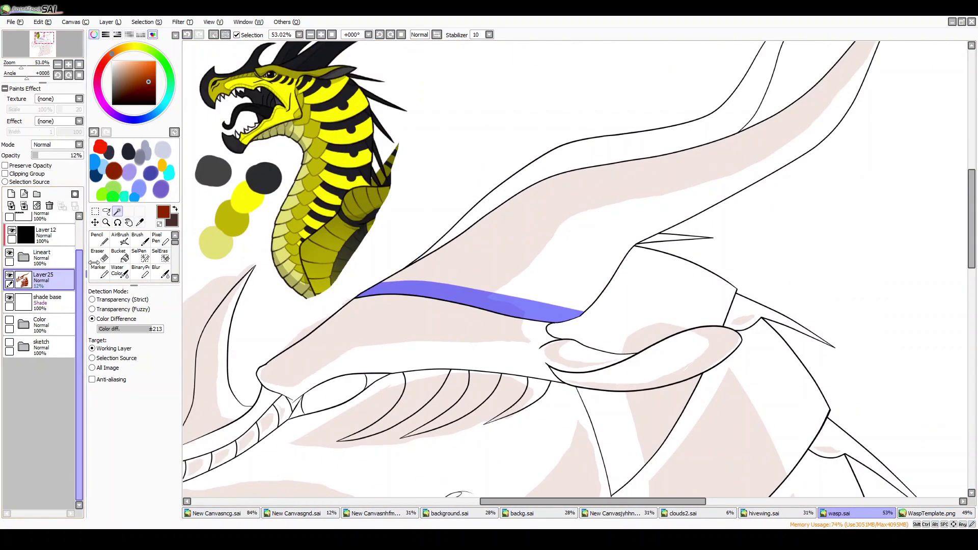
Mark a short curved patch at the lower corner of the horn shadow with SelPen for retouching
click(97, 255)
click(144, 258)
drag(506, 267, 550, 209)
key(ctrl+z)
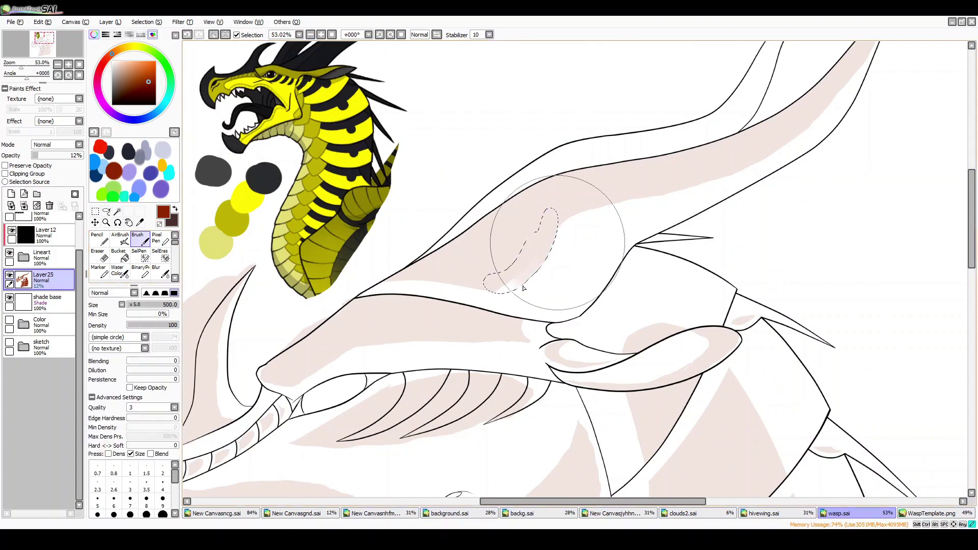
Mark a narrow band across the horn shadow's base along the brow line and tidy it with the Eraser
drag(26, 78, 33, 78)
drag(410, 96, 515, 298)
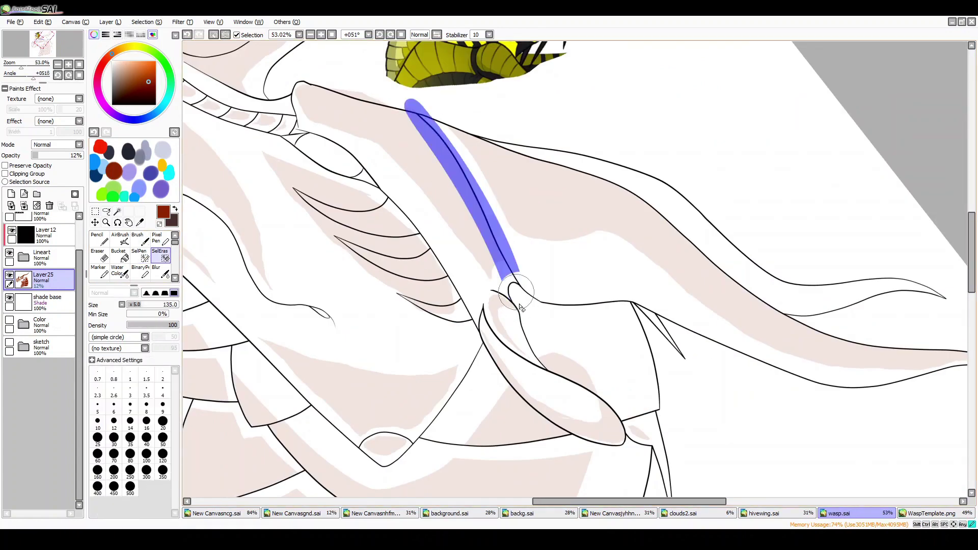
click(98, 255)
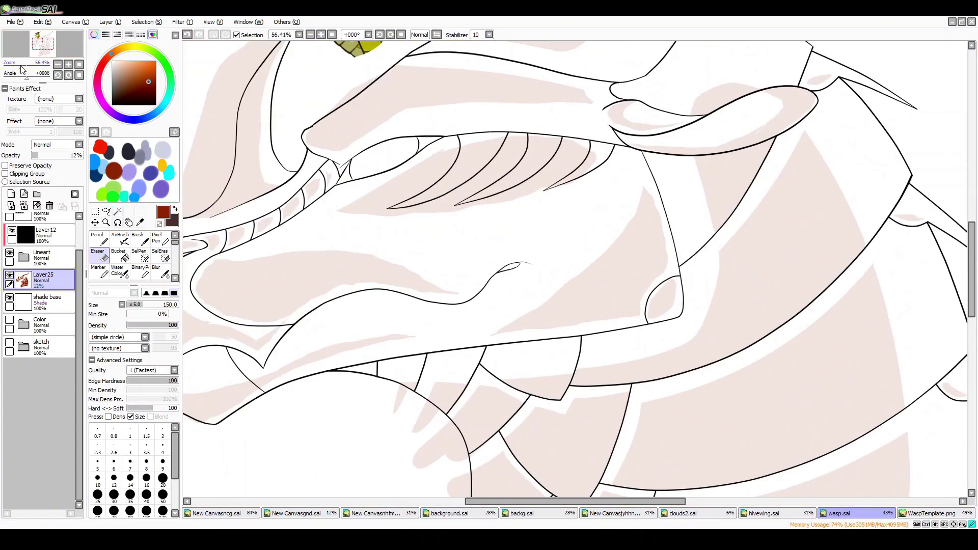
Select the rear horn from the Lineart folder and cut a lit strip near its tip out of the selection with the Lasso
click(117, 211)
click(43, 254)
click(589, 131)
drag(26, 78, 22, 77)
click(106, 211)
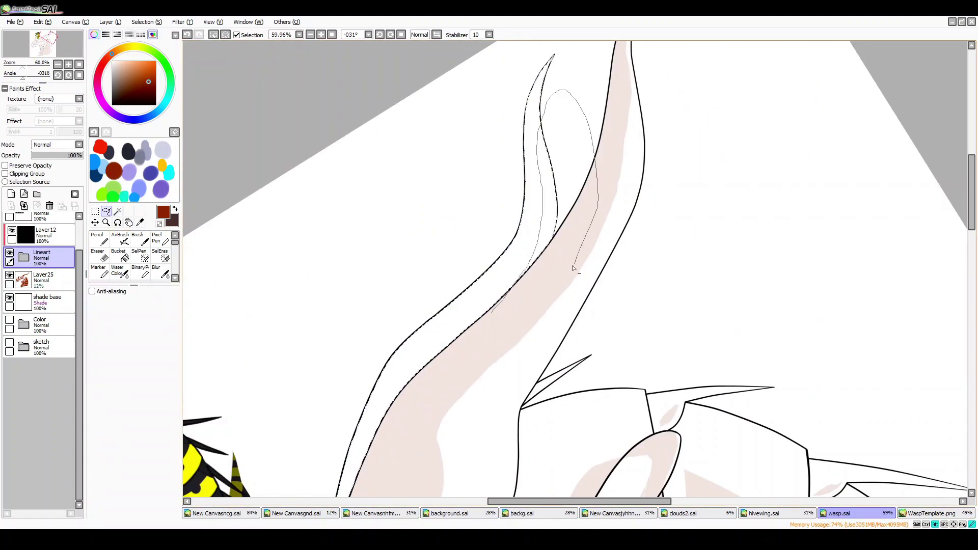
Fill the rear horn's selected shadow on Layer25 with the dark red Brush and clear the selection
click(44, 278)
click(98, 255)
click(79, 75)
scroll(560, 204, up, 3)
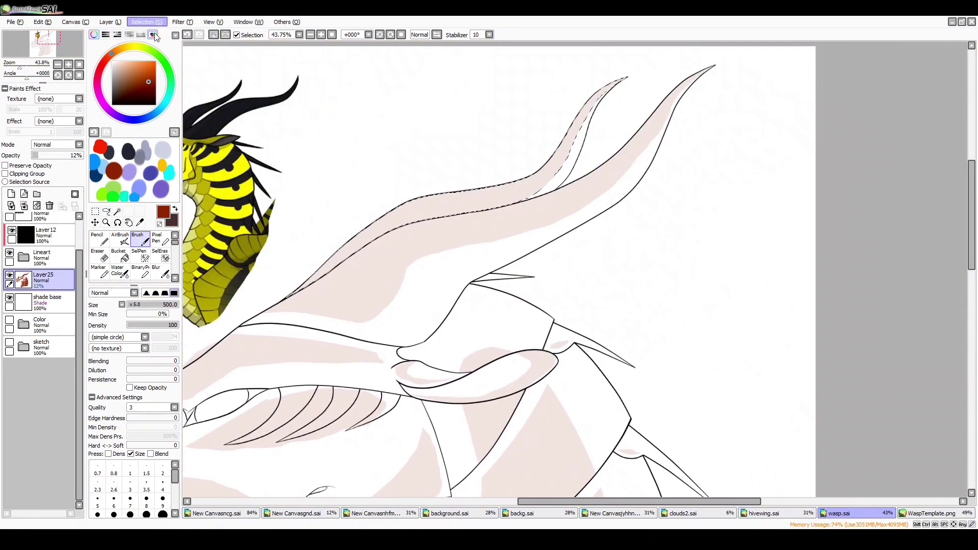
key(b)
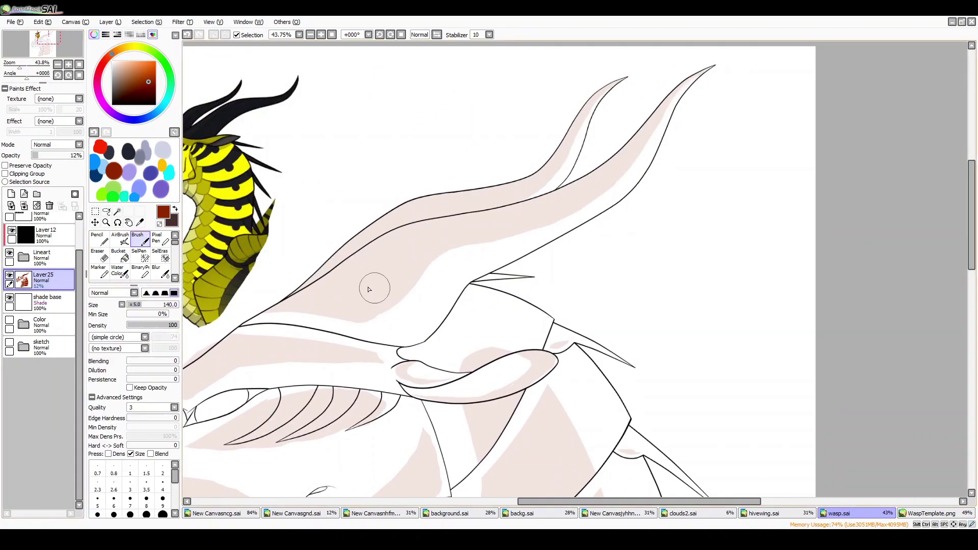
Select the dragon's silhouette from the color base layer and remove the shadow spilling outside it
scroll(369, 290, down, 3)
click(24, 324)
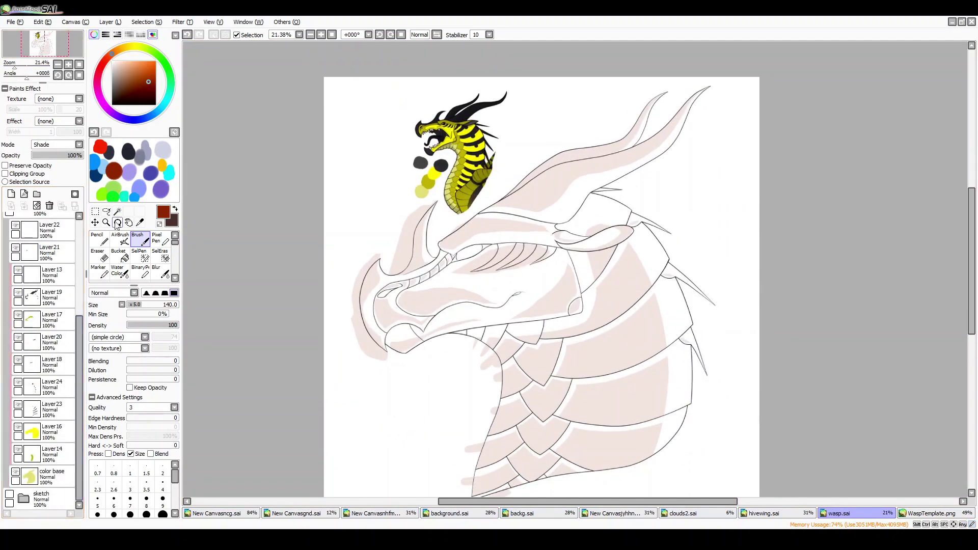
click(117, 211)
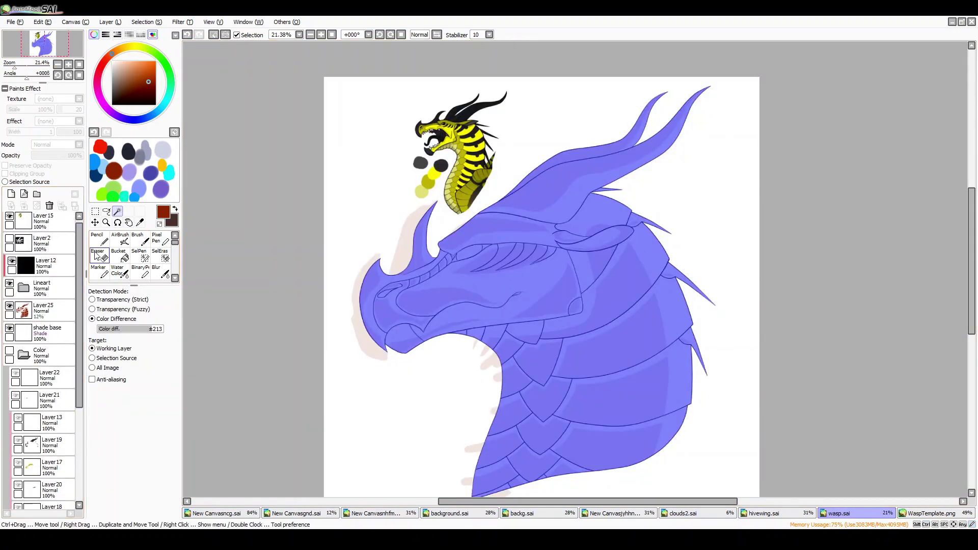
key(ctrl+shift+n)
key(b)
mouse_move(245, 273)
mouse_down()
mouse_move(356, 214)
mouse_move(457, 520)
mouse_up()
key(ctrl+z)
key(ctrl+z)
key(e)
key(ctrl+i)
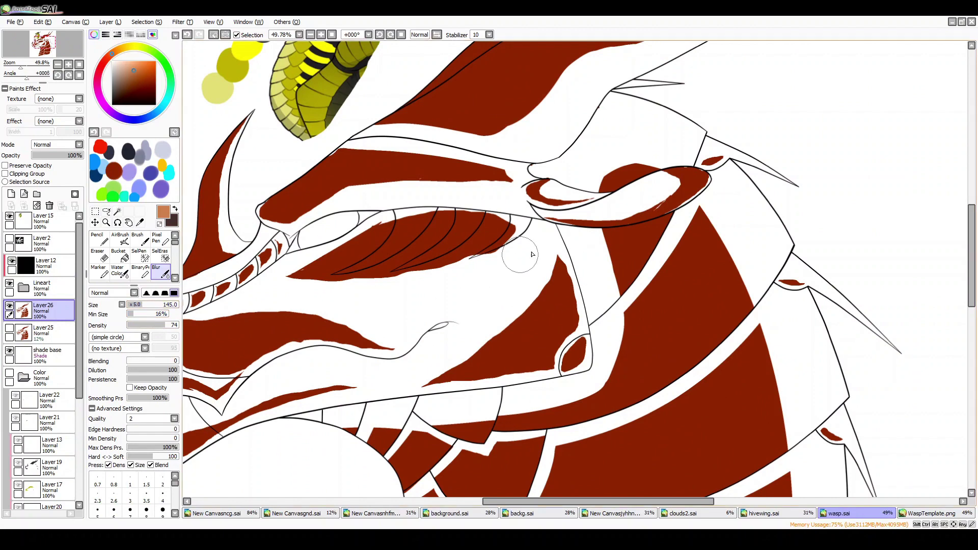
Try blurring the cheek shadow's edge on Layer26 and previewing it over the colours with a changed blending mode and opacity
mouse_move(531, 254)
mouse_down()
mouse_move(496, 343)
mouse_move(508, 347)
mouse_move(548, 295)
mouse_move(476, 328)
mouse_up()
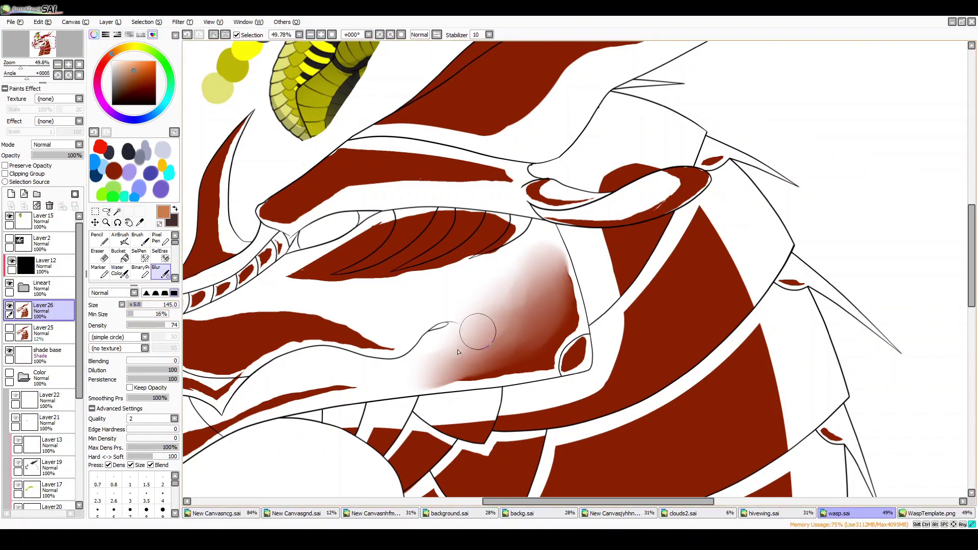
click(9, 376)
click(56, 145)
click(51, 186)
drag(77, 155, 55, 155)
key(ctrl+z)
key(ctrl+z)
key(ctrl+z)
key(ctrl+z)
key(ctrl+z)
key(ctrl+z)
Select the neck and beak shadow areas on Layer25 with the Magic Wand and pick up their dark red for the Brush
key(Home)
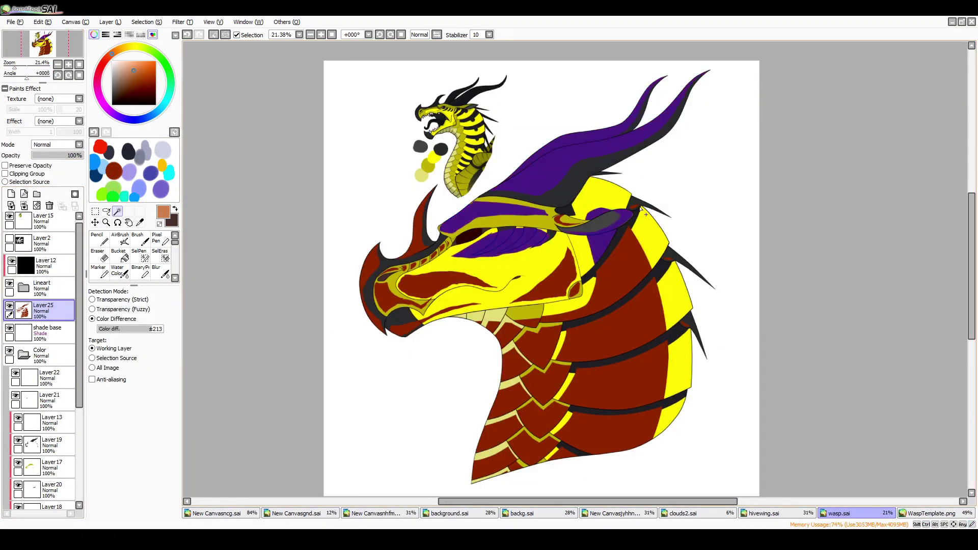
scroll(493, 405, up, 4)
key(e)
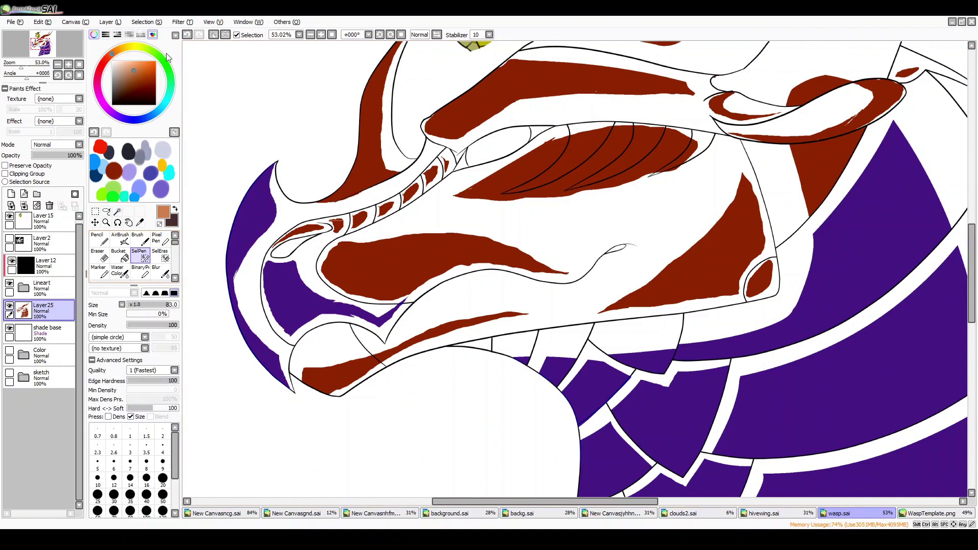
click(143, 244)
alt+click(255, 222)
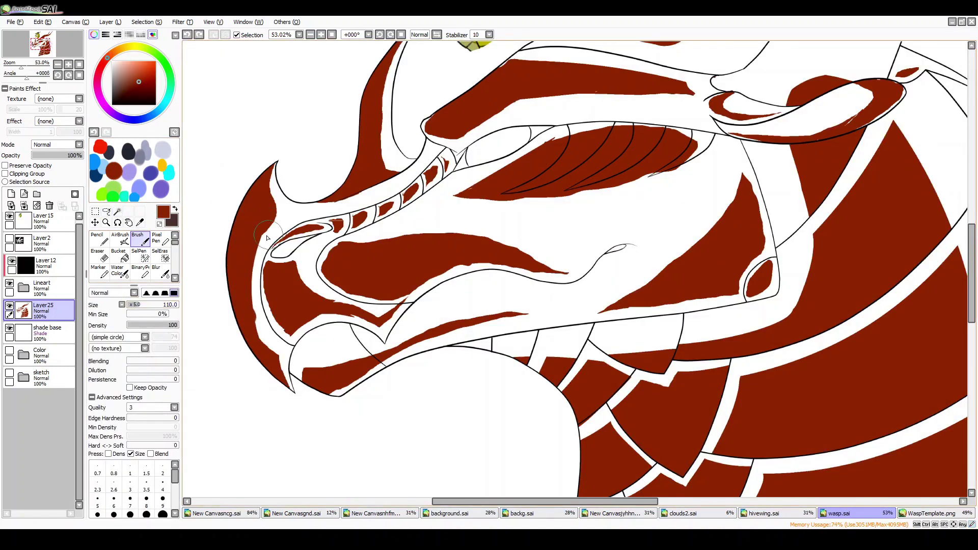
Clean up the edges of the snout and jaw shadows on Layer25 with the Eraser and Pencil
key(e)
scroll(255, 306, up, 2)
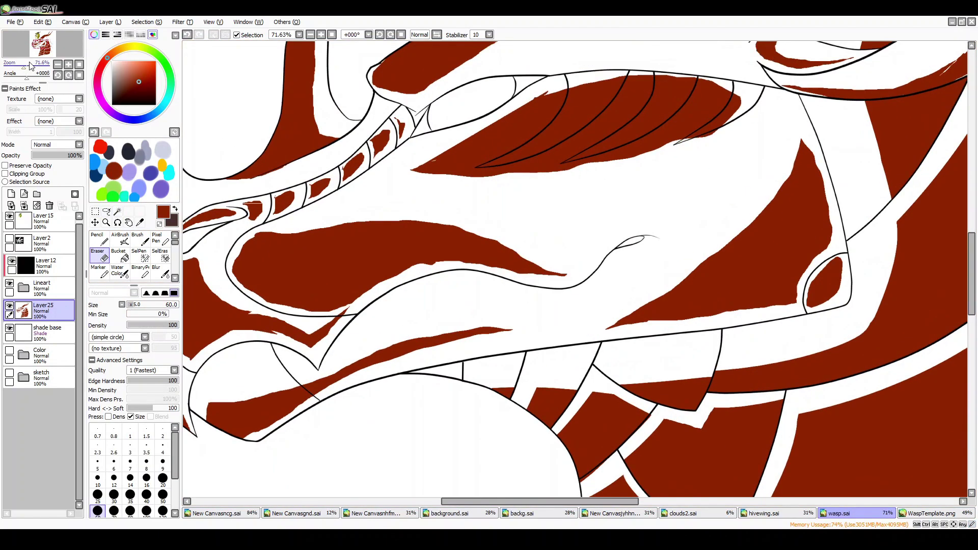
key(n)
key(e)
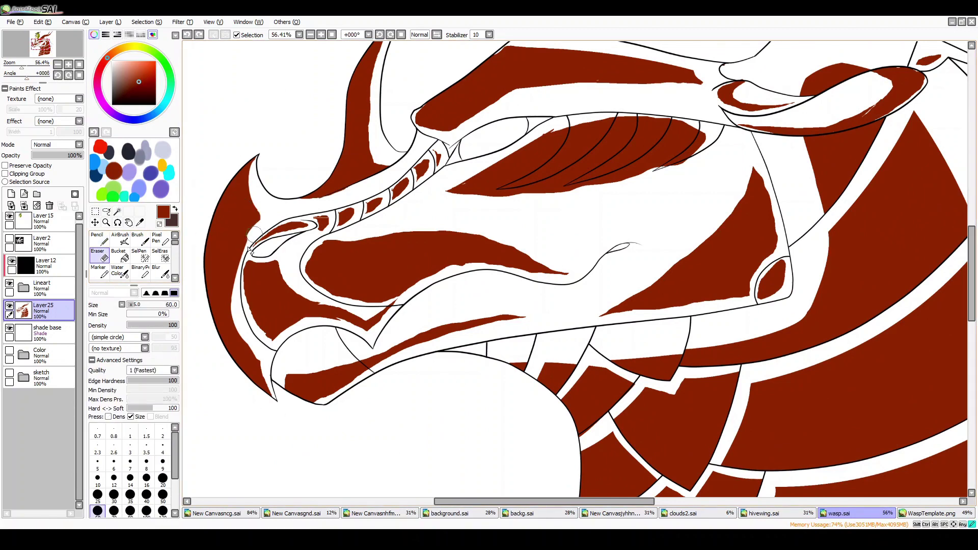
Select everything outside the shadows on Layer25 with the Magic Wand at a colour difference of ±81, with the lineart hidden
scroll(254, 242, down, 2)
key(w)
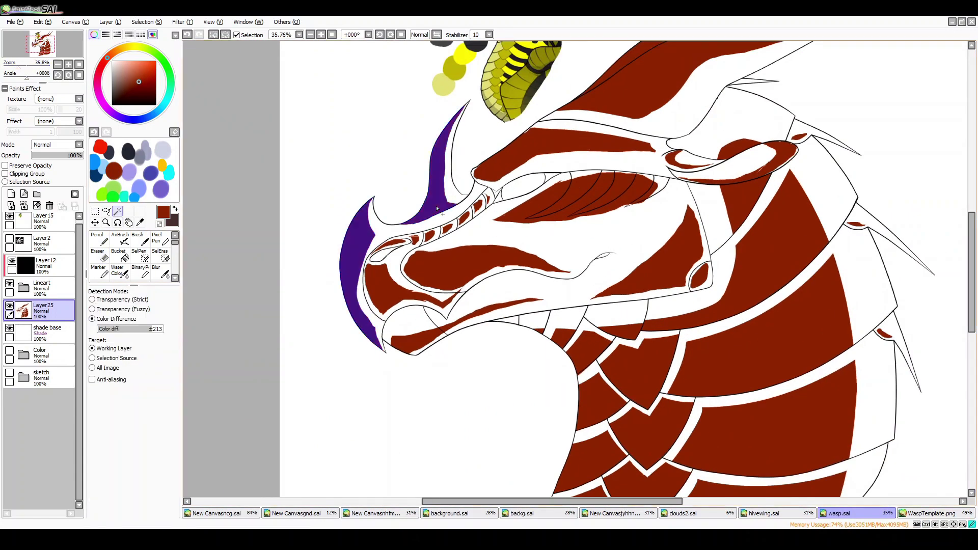
click(857, 226)
scroll(611, 229, up, 2)
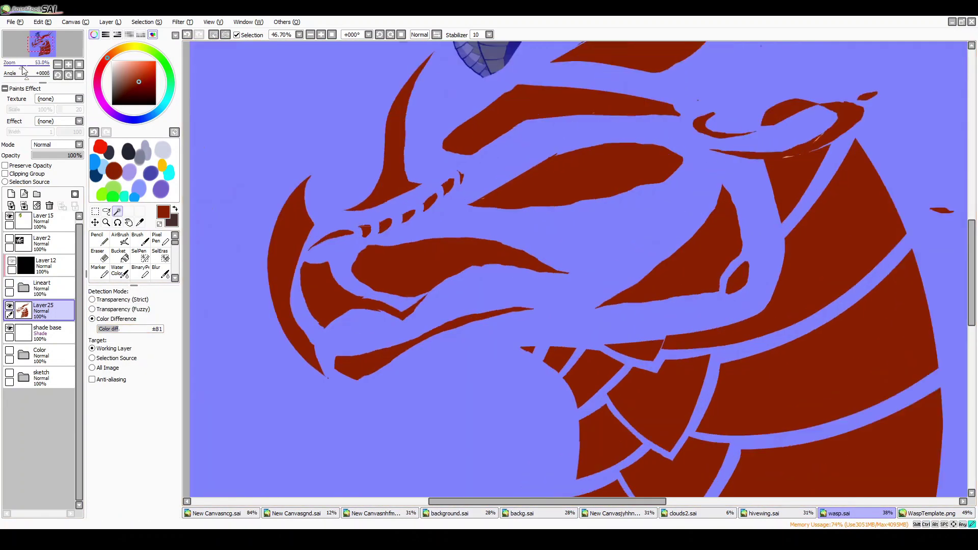
scroll(459, 204, down, 3)
scroll(43, 53, up, 10)
scroll(514, 174, up, 1)
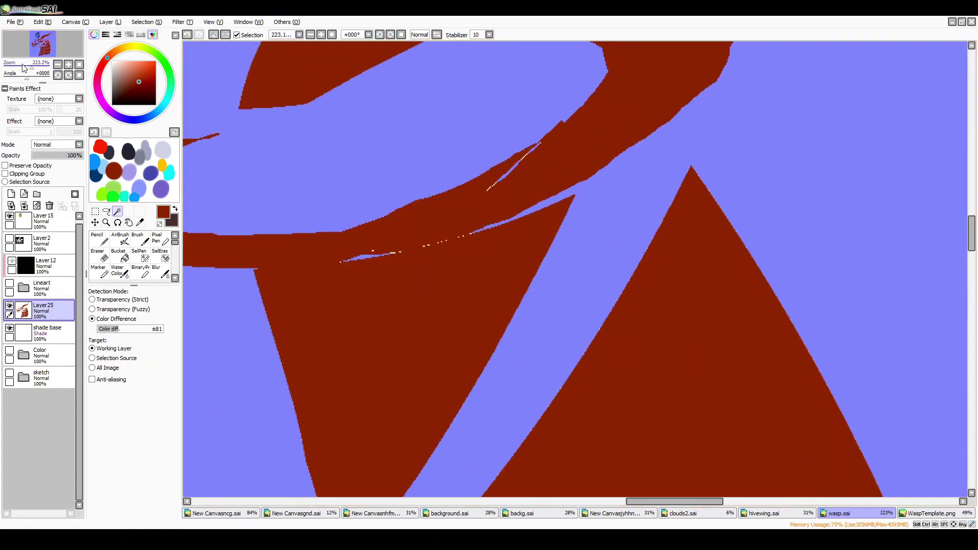
Remove the background from the selection using the color base at colour difference ±203, and rename the shadow layer shade inverse
drag(24, 68, 16, 67)
click(32, 477)
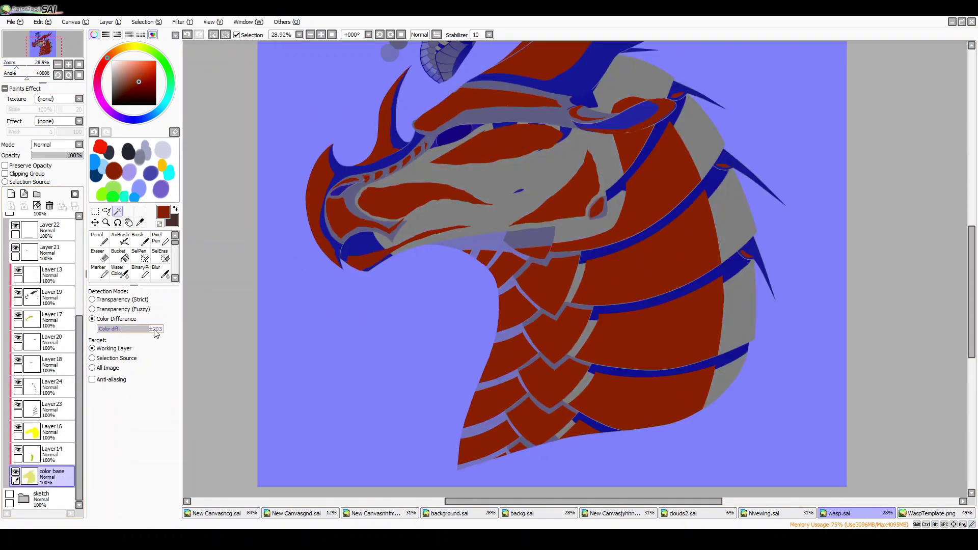
click(9, 319)
scroll(510, 254, down, 1)
click(38, 275)
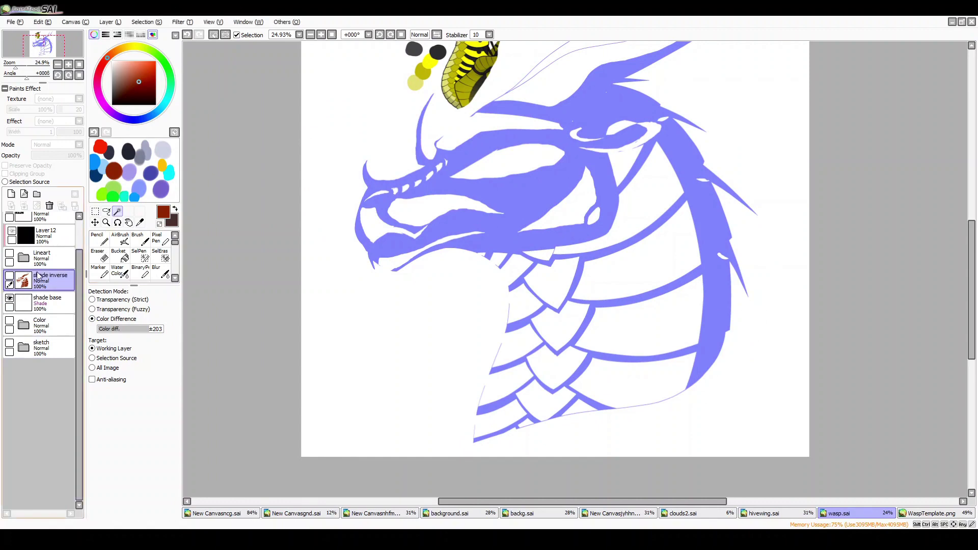
click(510, 168)
Fill the selected unshaded areas with the dark red Brush on a new layer above shade inverse and deselect
click(11, 193)
click(137, 238)
mouse_move(662, 153)
mouse_down()
mouse_move(560, 408)
mouse_move(408, 255)
mouse_move(611, 128)
mouse_up()
scroll(411, 122, up, 2)
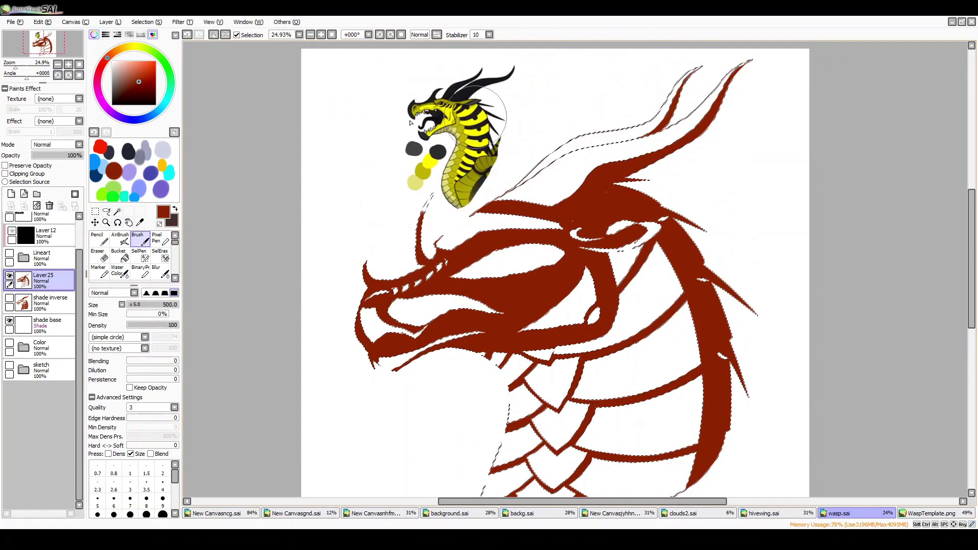
click(141, 34)
key(ctrl+d)
Select the area around the dragon from the color base layer and return to Layer25 for blurring
scroll(546, 280, up, 3)
scroll(546, 279, down, 4)
click(117, 260)
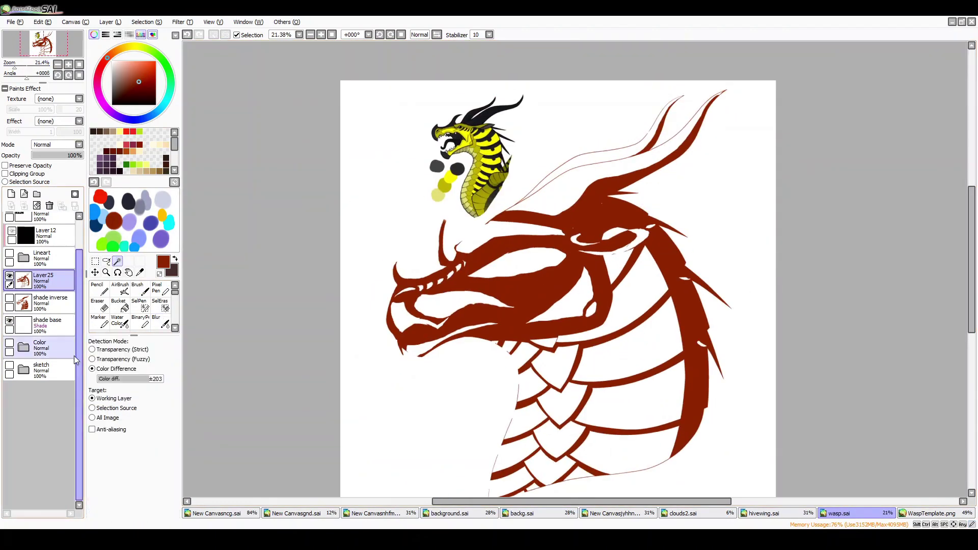
click(9, 343)
click(40, 352)
scroll(509, 255, up, 8)
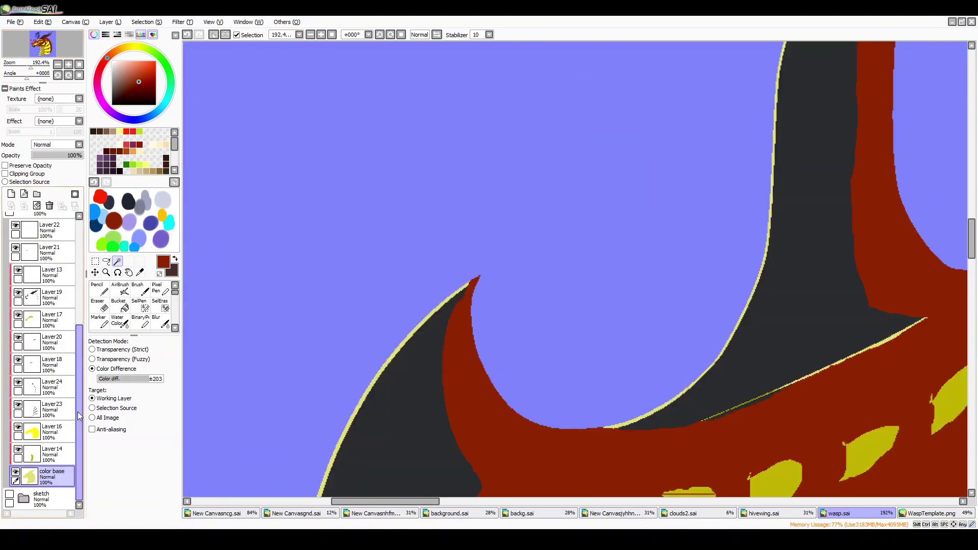
scroll(510, 255, down, 8)
click(9, 375)
click(43, 310)
click(161, 321)
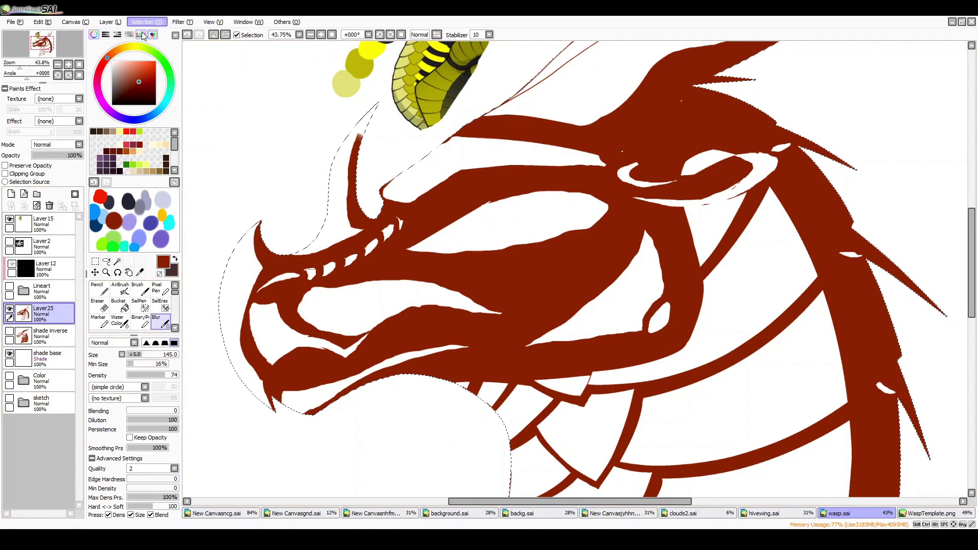
Hide Layer25 and select the face, jaw, brow, front horn and beak regions from the Lineart folder with the Magic Wand
click(9, 309)
click(117, 261)
click(42, 288)
click(621, 227)
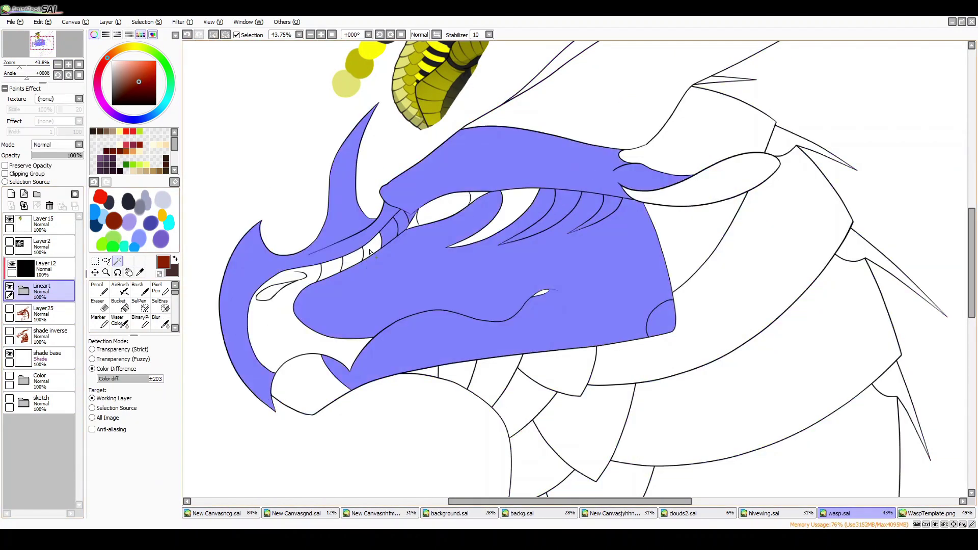
Show Layer25 again and soften the rear cheek's light area with the Blur tool
click(9, 309)
click(44, 310)
click(161, 321)
drag(591, 301, 644, 254)
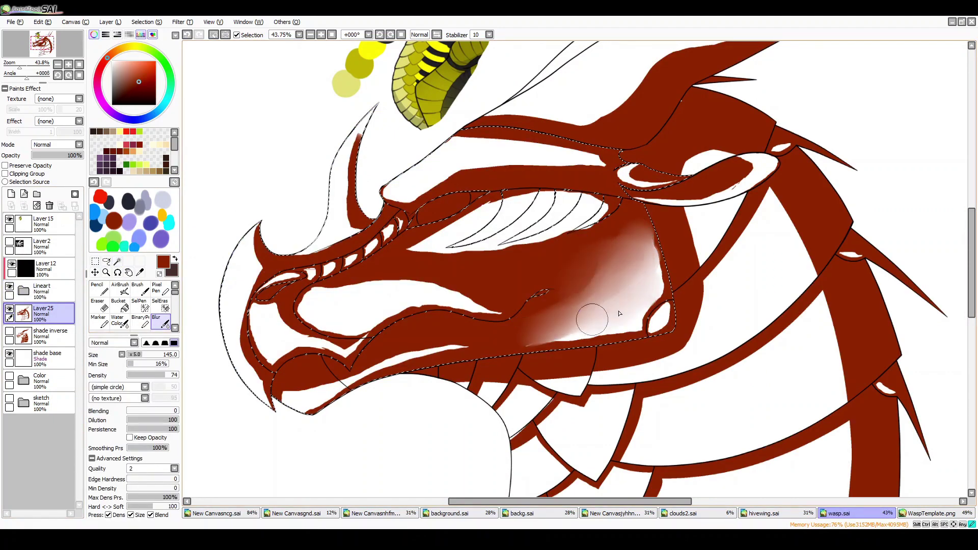
Blend the chin, jaw corner, muzzle and under-eye scales on Layer25 with the Brush and Blur tools
click(137, 288)
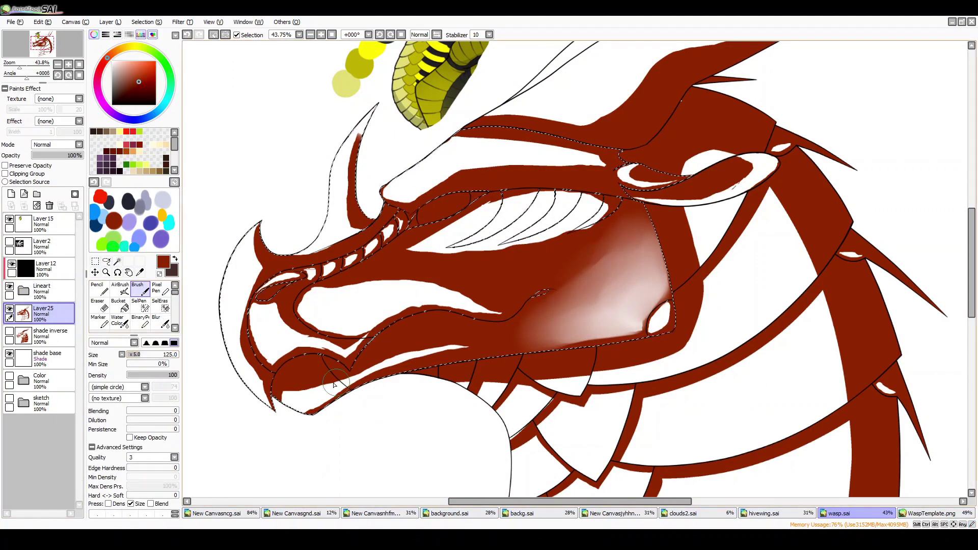
key(r)
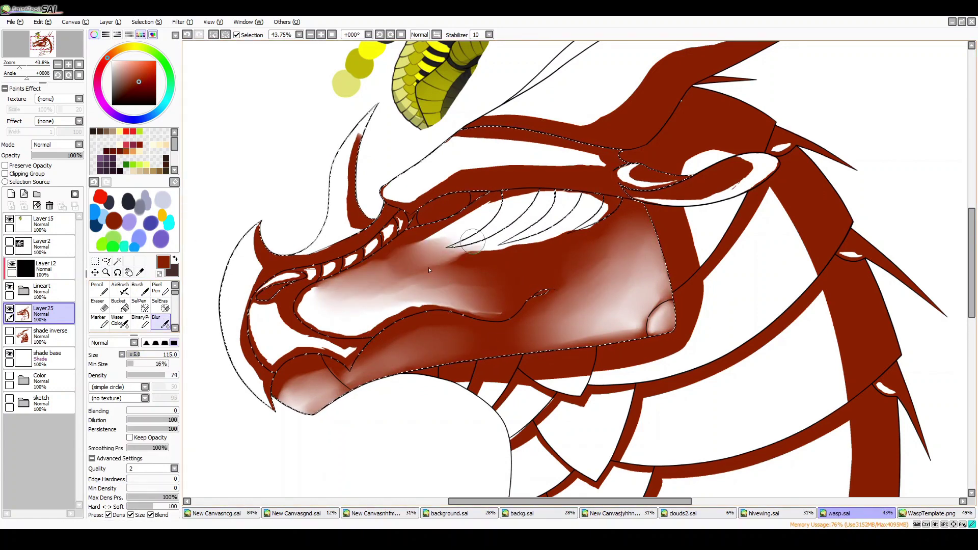
drag(532, 263, 499, 295)
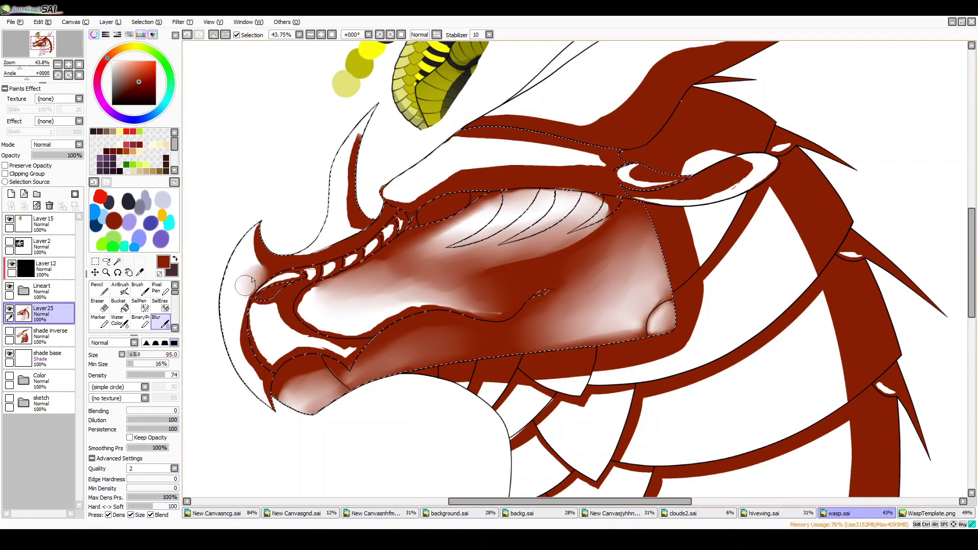
Soften the inner edge of the beak and the base of the front horn with Blur, trimming with the Eraser
key(e)
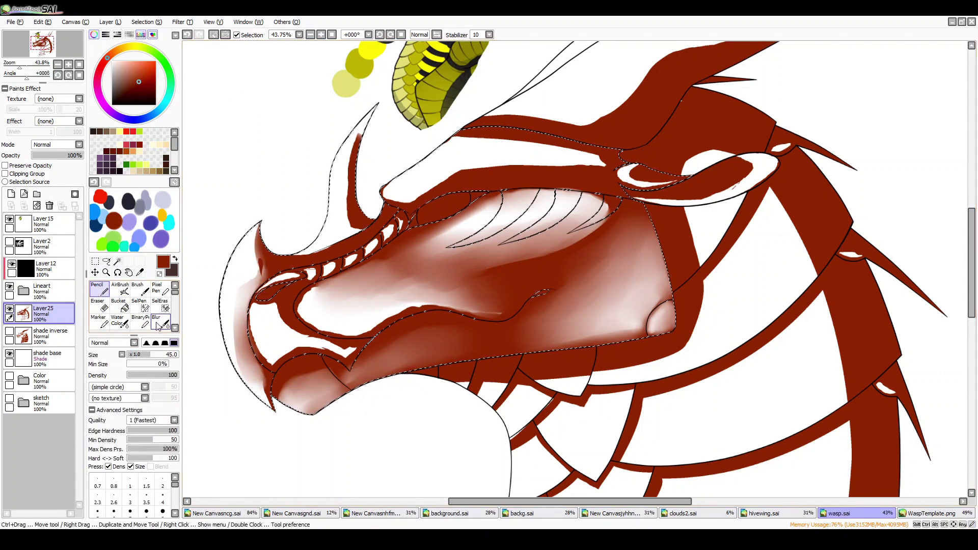
key(e)
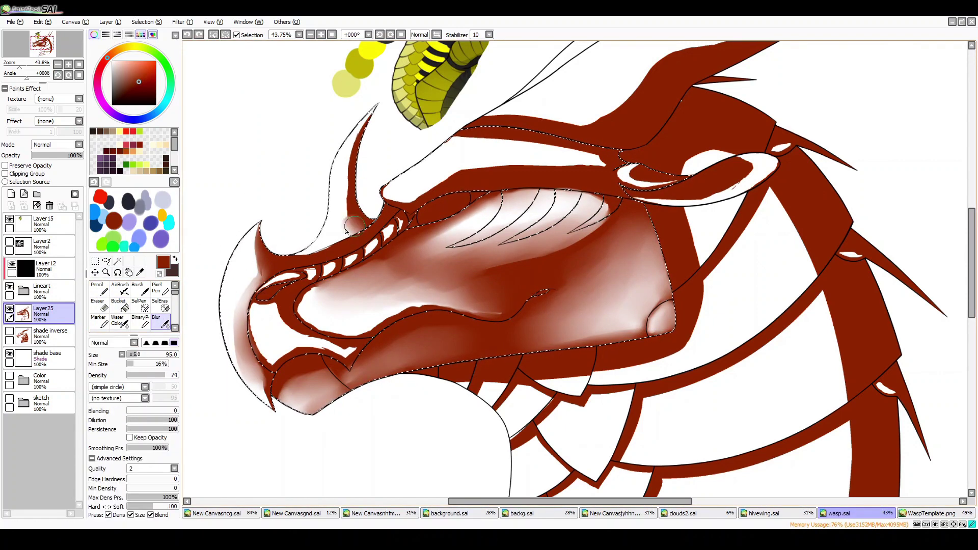
key(e)
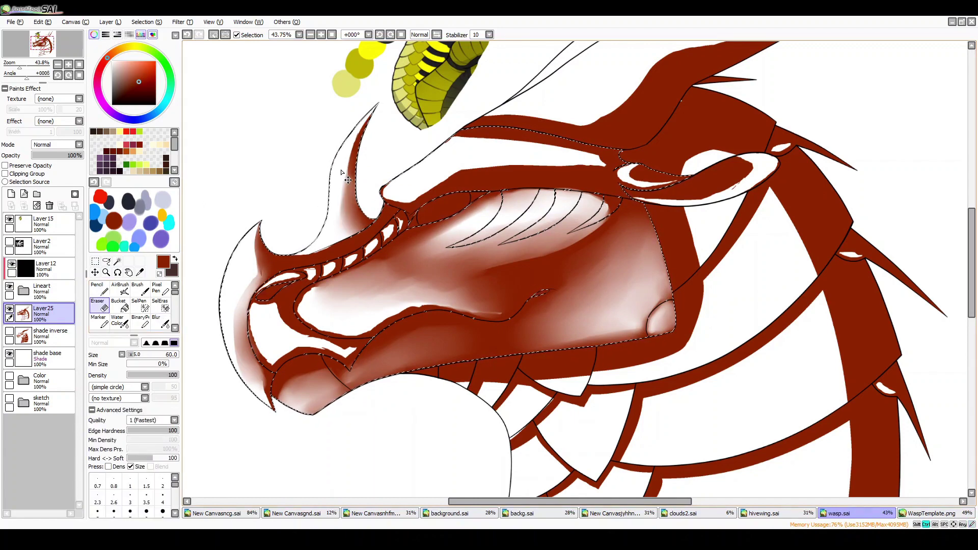
Blur the light areas of the brow and ear base, and retouch the beak's edge with the Pencil and Eraser
click(157, 321)
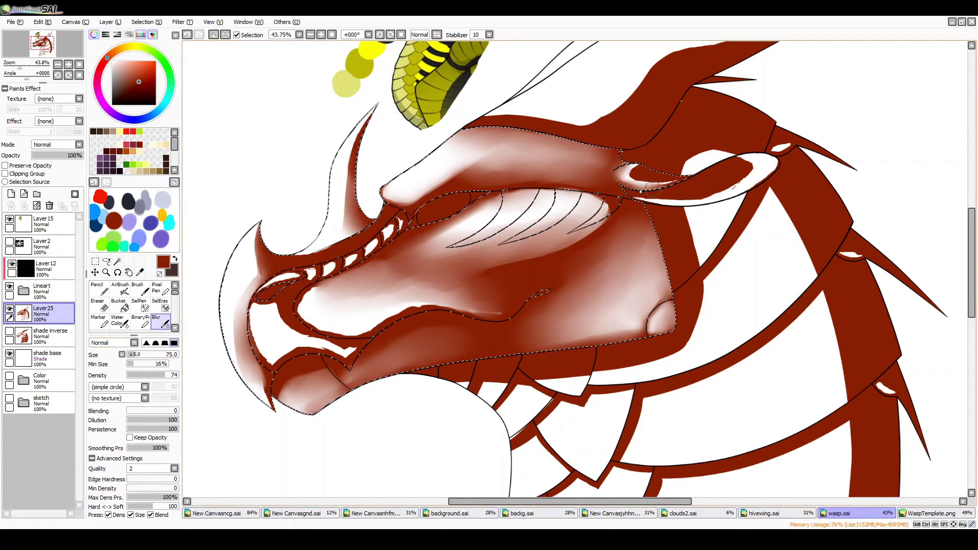
key(n)
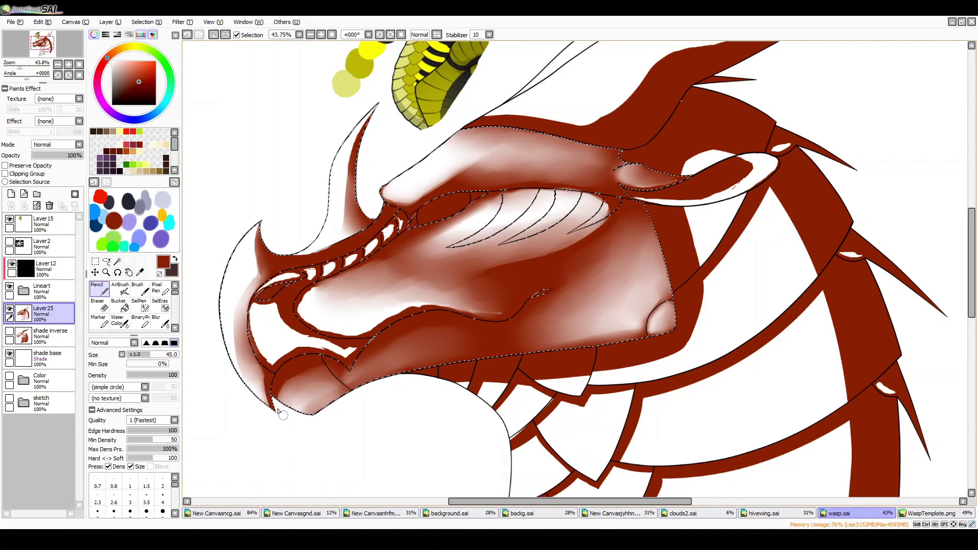
key(e)
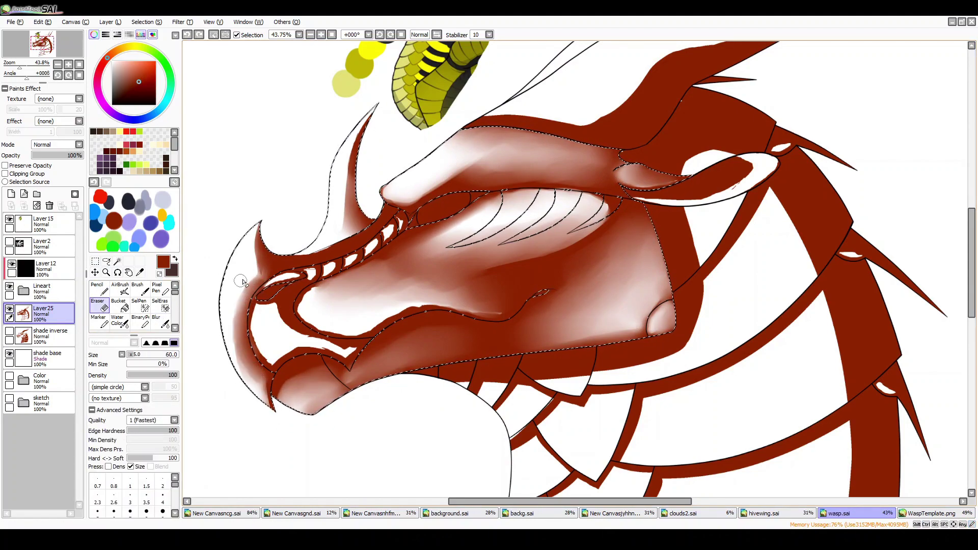
Retouch the lower edge of the muzzle's light area on Layer25 with the Pencil and soften it with Blur
scroll(341, 271, up, 4)
key(b)
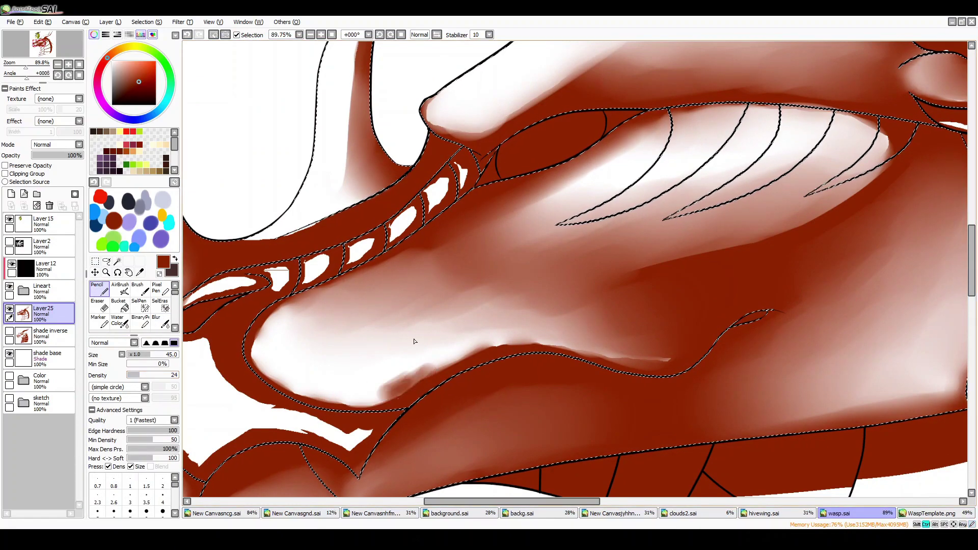
click(140, 376)
click(141, 375)
click(157, 355)
scroll(622, 304, down, 1)
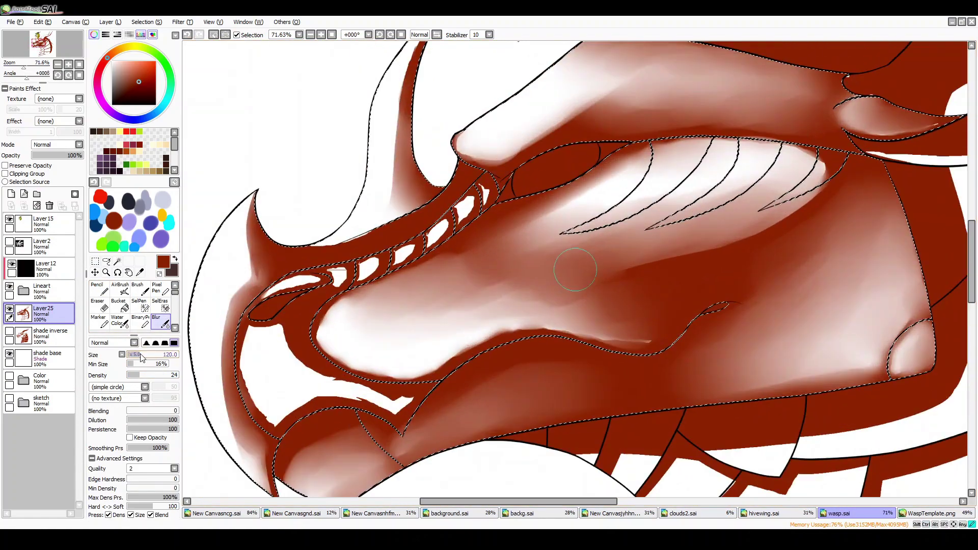
Erase a curved highlight just behind the mouth corner and blend it with Blur at size 65 and density 77
key(e)
key(e)
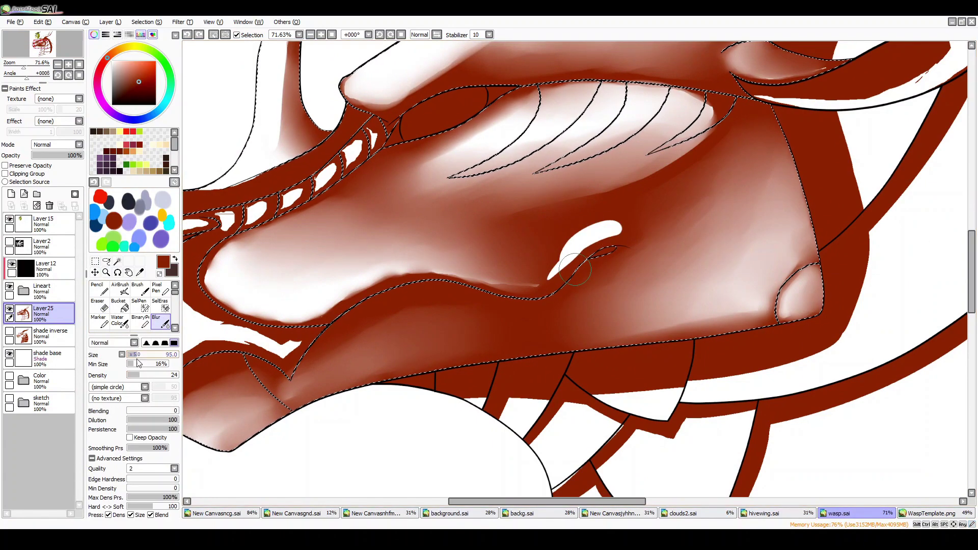
click(148, 355)
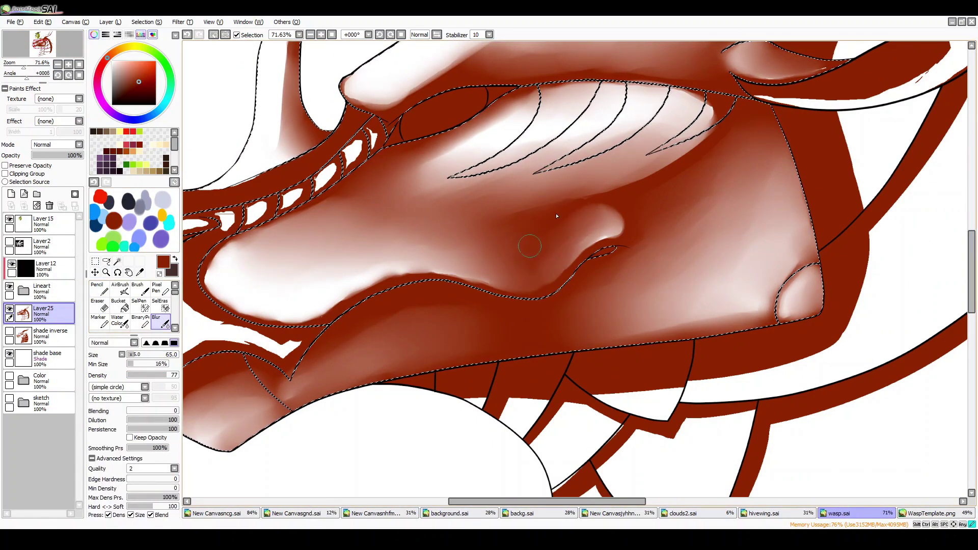
scroll(557, 215, down, 2)
scroll(304, 286, up, 1)
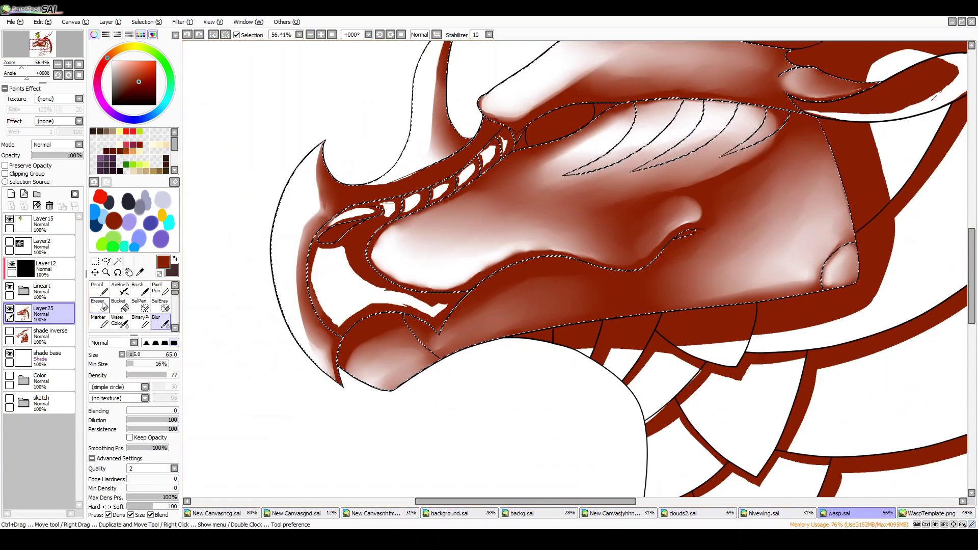
Blur the light area at the front of the snout and clean up the lip shadow with the Pencil
scroll(431, 309, up, 1)
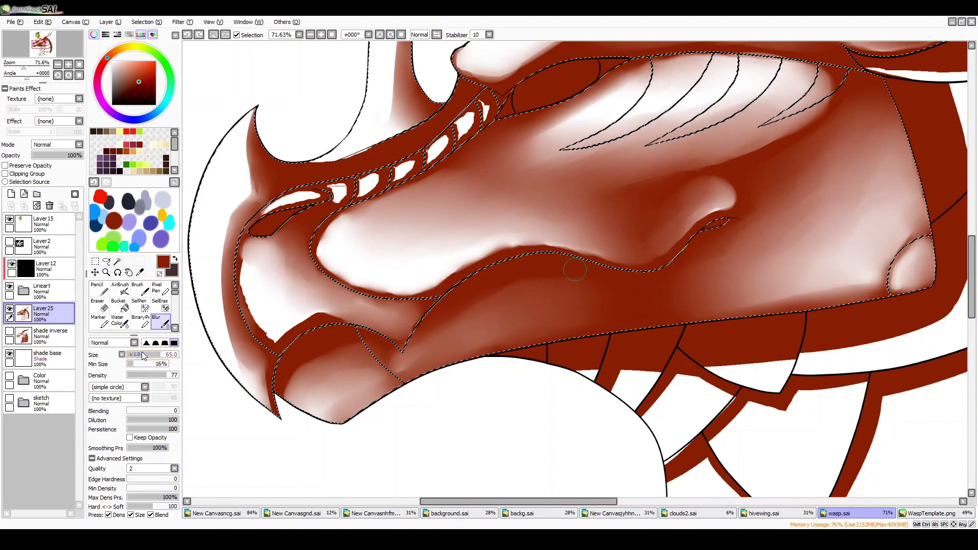
key(n)
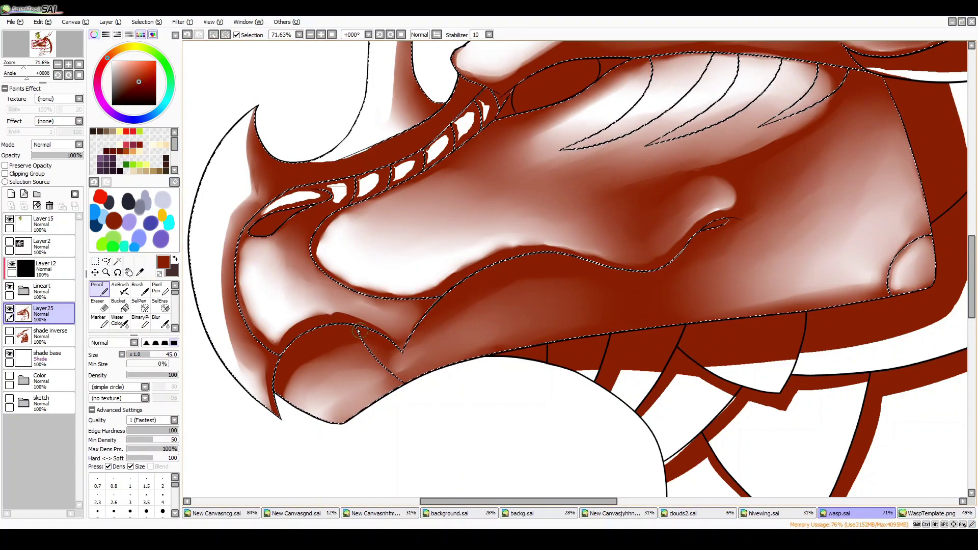
drag(463, 192, 579, 274)
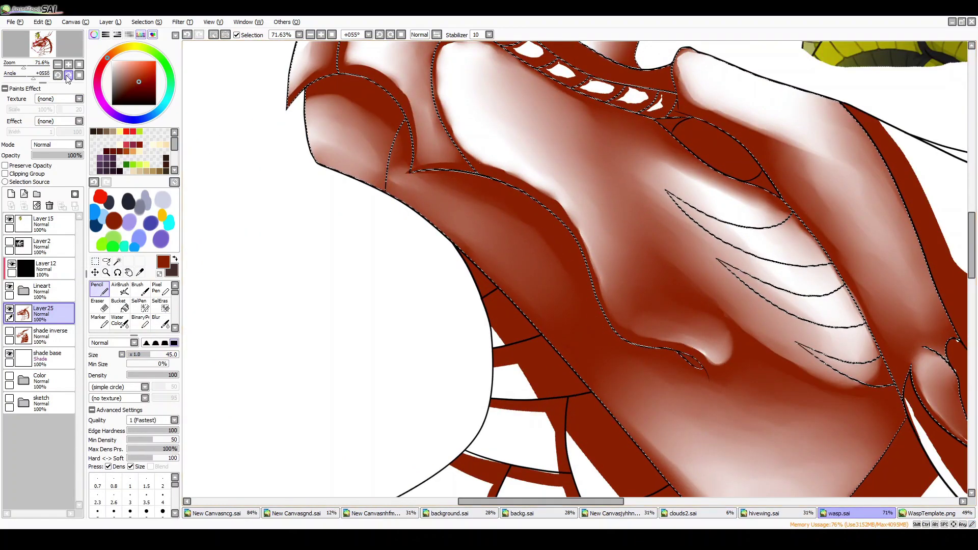
key(Delete)
click(161, 322)
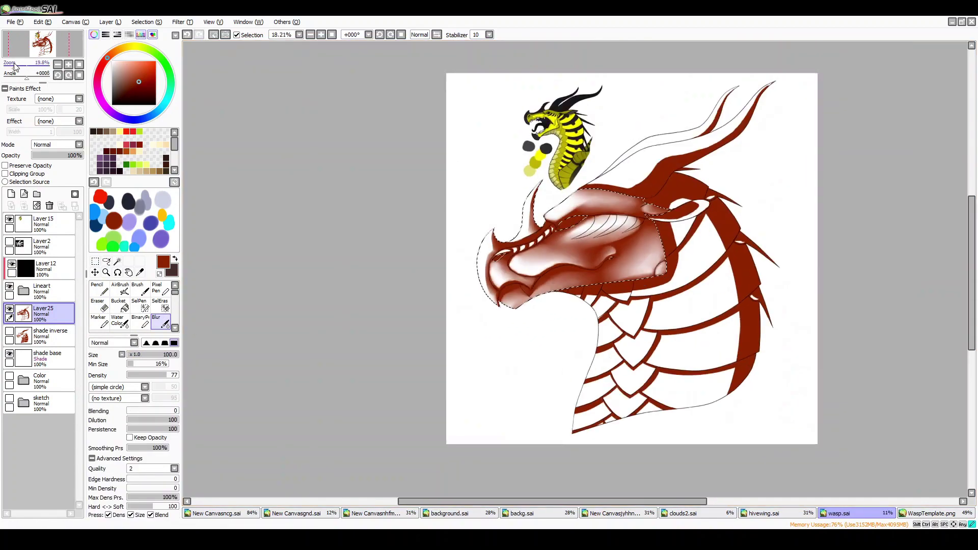
Reshape the chin shading and add a blurred highlight along the lower jaw below the mouth line
key(n)
click(161, 322)
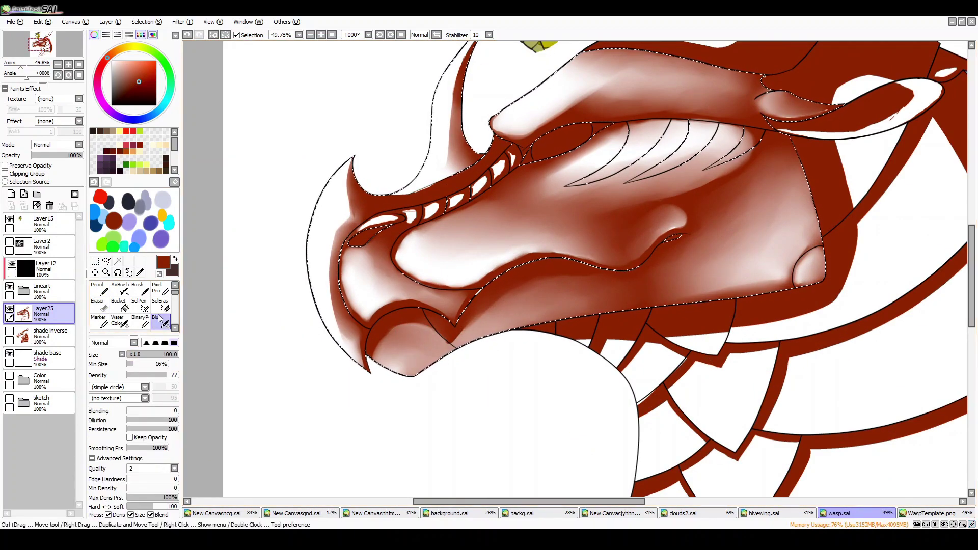
key(e)
click(160, 322)
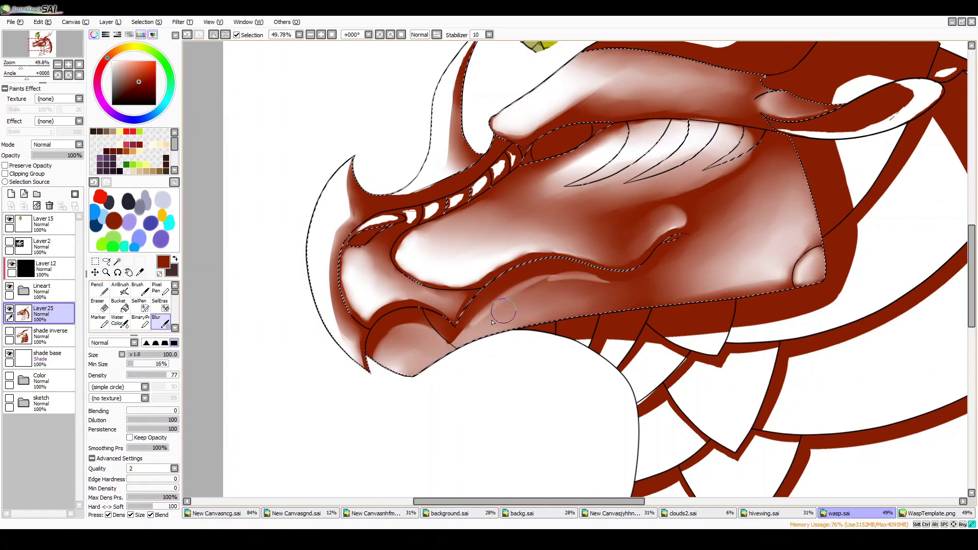
Deepen the shadow along the nose horn with the Pencil and soften it with Blur at size 60
drag(21, 67, 22, 67)
key(bracketleft)
key(bracketleft)
key(bracketleft)
drag(336, 351, 340, 294)
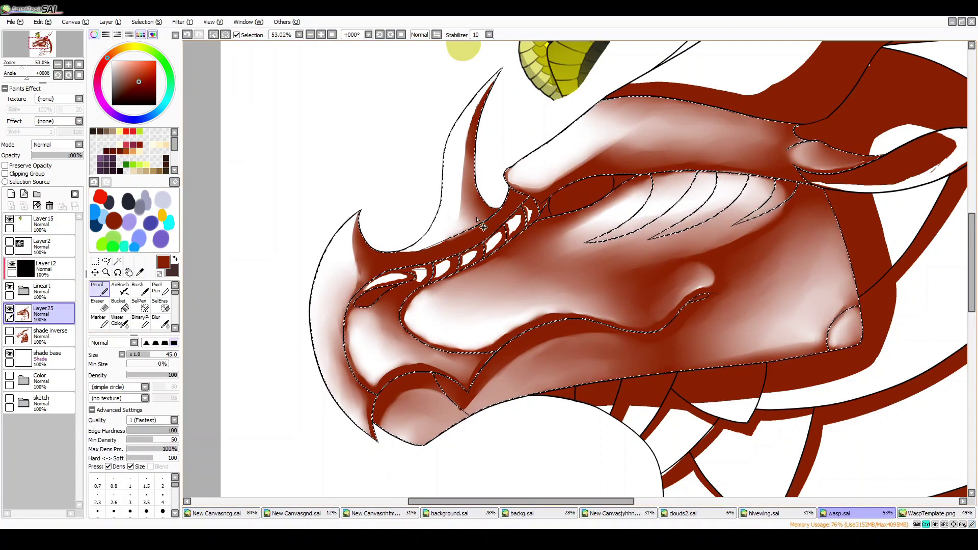
key(n)
key(b)
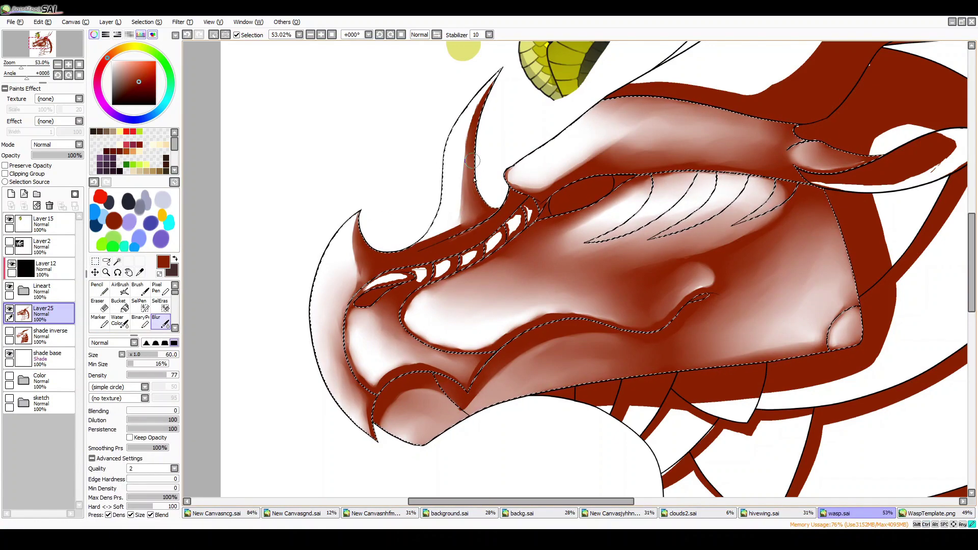
Darken the upper rear corner of the cheek with the Pencil and blur the new shadow's edge
click(60, 44)
drag(60, 45, 60, 47)
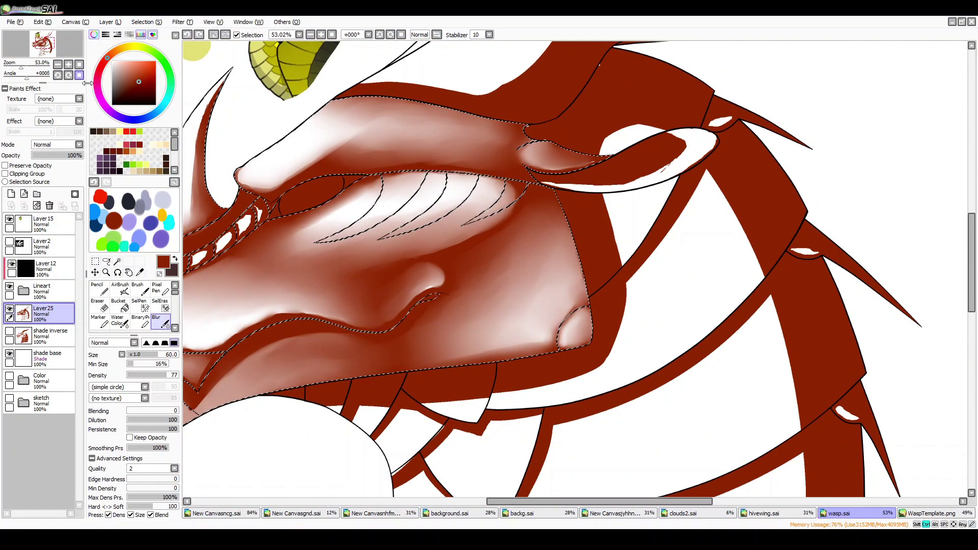
key(n)
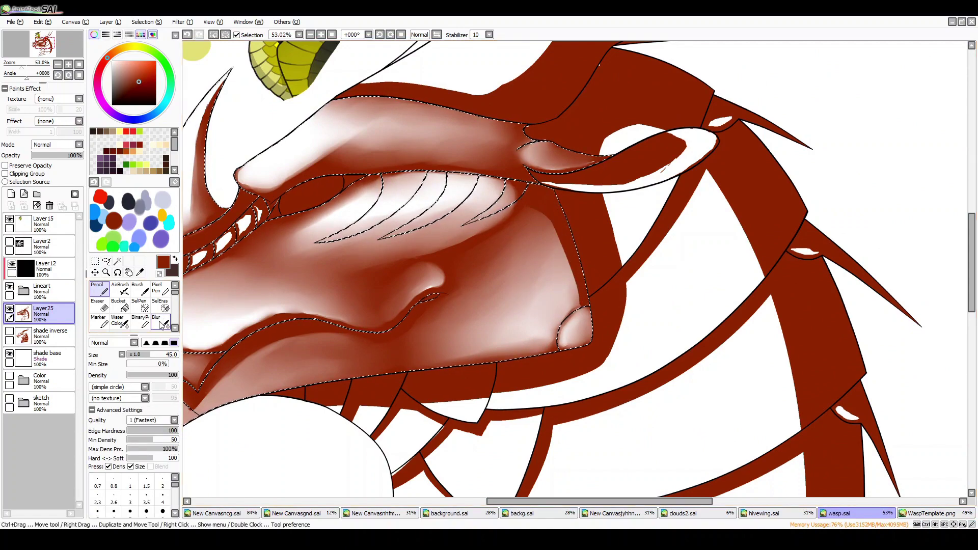
key(b)
Lighten the muzzle and horn base with the Eraser at density 19 and smooth the transitions with Blur
scroll(582, 302, down, 1)
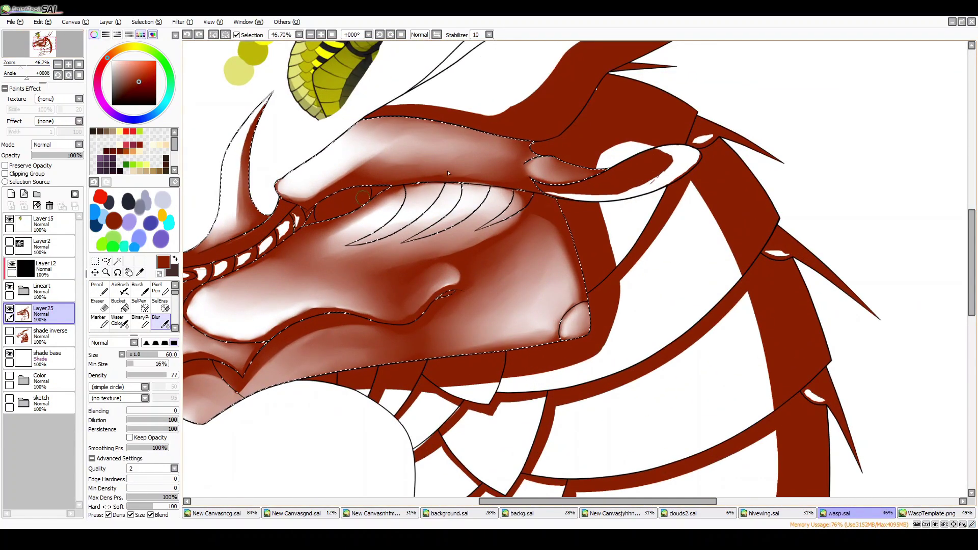
key(e)
scroll(357, 278, up, 2)
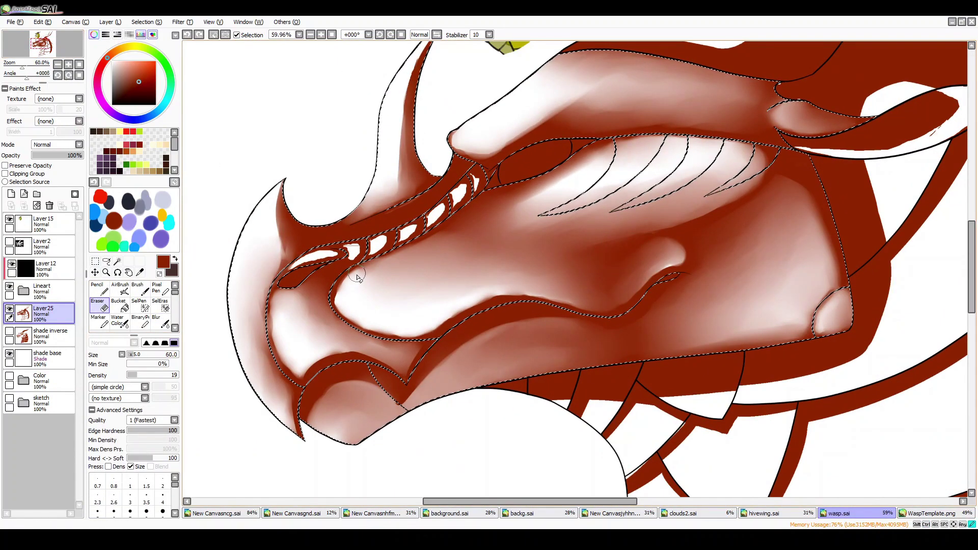
scroll(357, 278, down, 10)
scroll(234, 293, up, 9)
key(b)
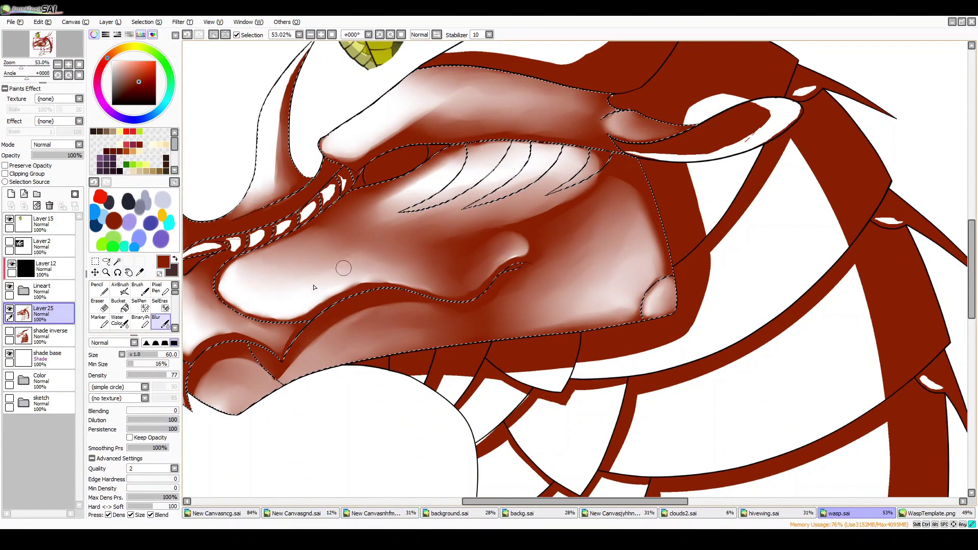
mouse_move(314, 287)
mouse_down()
mouse_move(286, 229)
mouse_move(316, 214)
mouse_move(377, 224)
mouse_move(348, 244)
mouse_up()
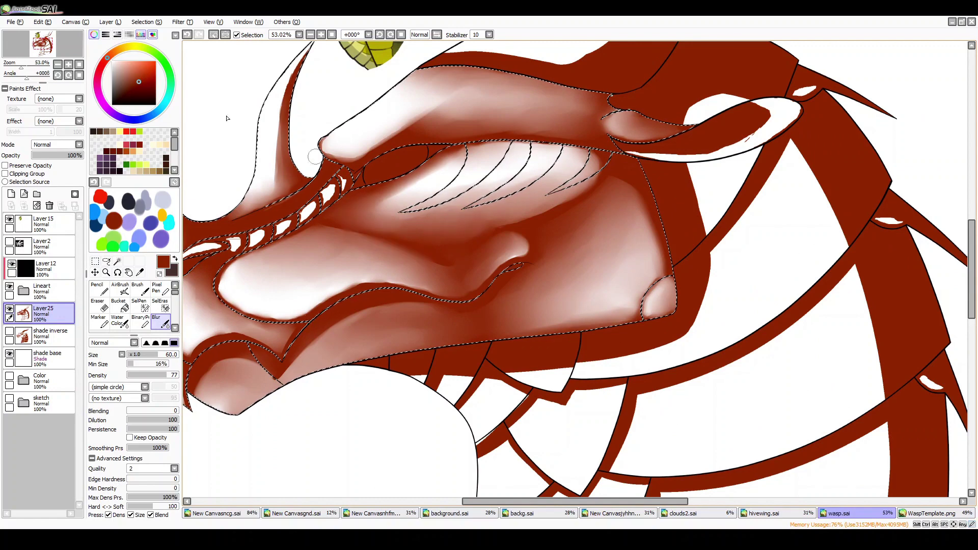
Select alternate neck bands with the Magic Wand on Lineart and blur the lowest band's rear shadow on Layer25
scroll(37, 65, down, 5)
scroll(37, 66, up, 4)
click(44, 290)
scroll(282, 207, down, 5)
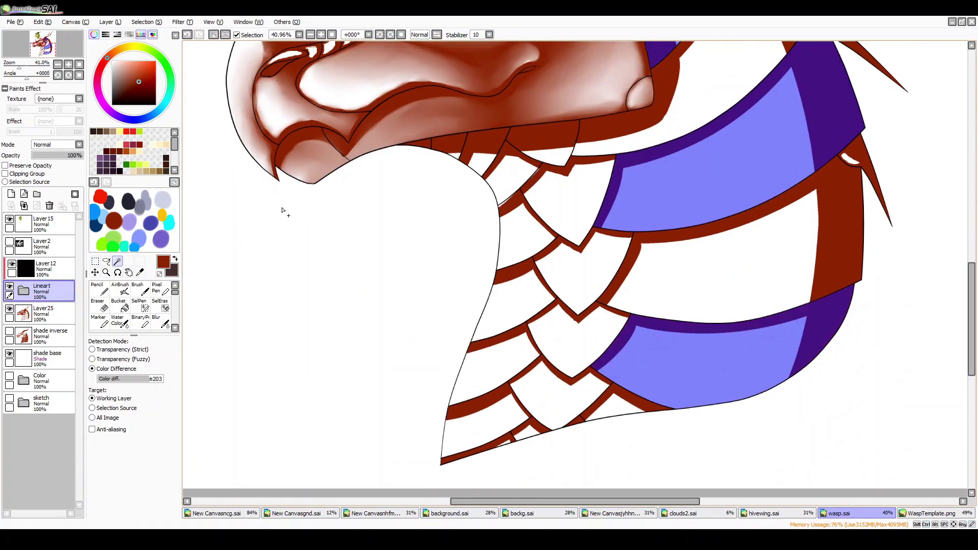
ctrl+click(459, 343)
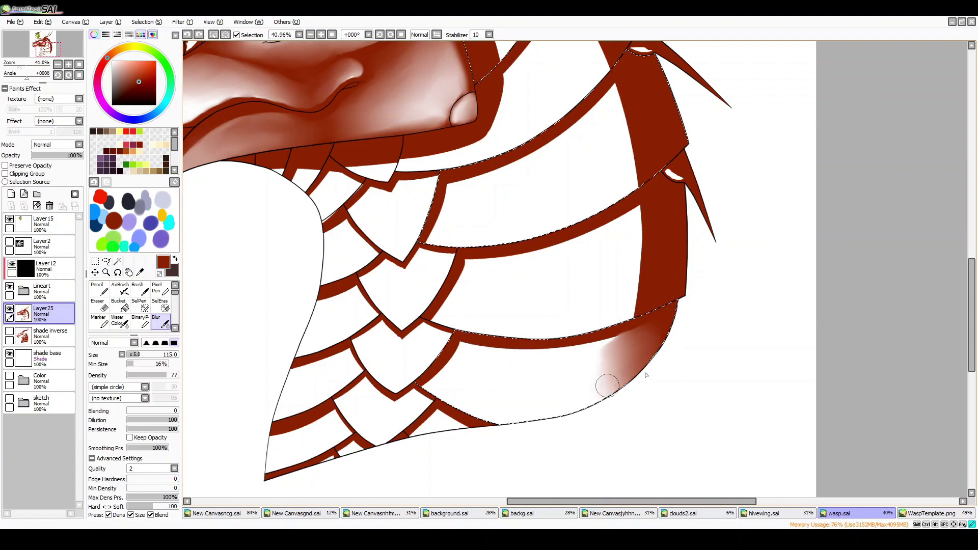
Blur the shadows of the remaining selected neck bands and blend a soft light area behind the ear
drag(627, 93, 441, 144)
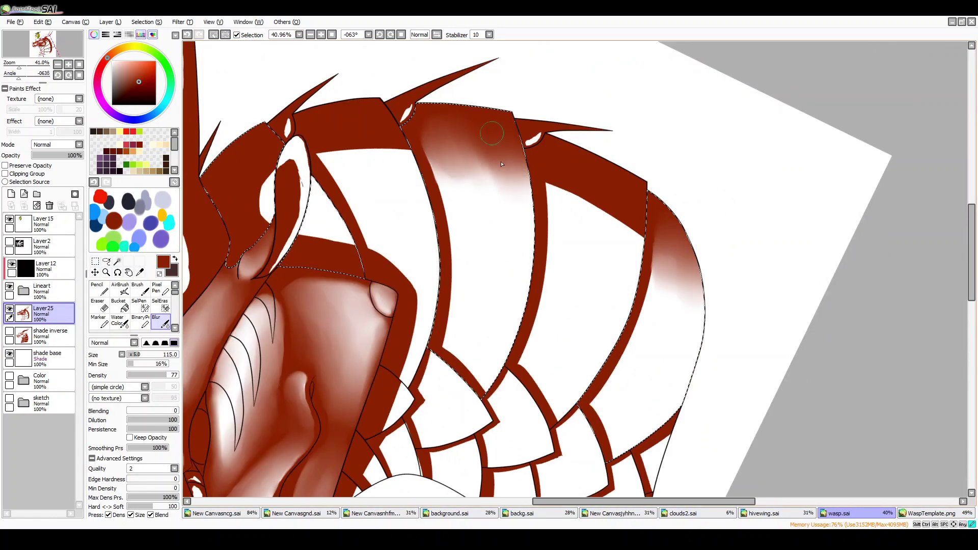
drag(265, 132, 255, 229)
drag(275, 153, 260, 224)
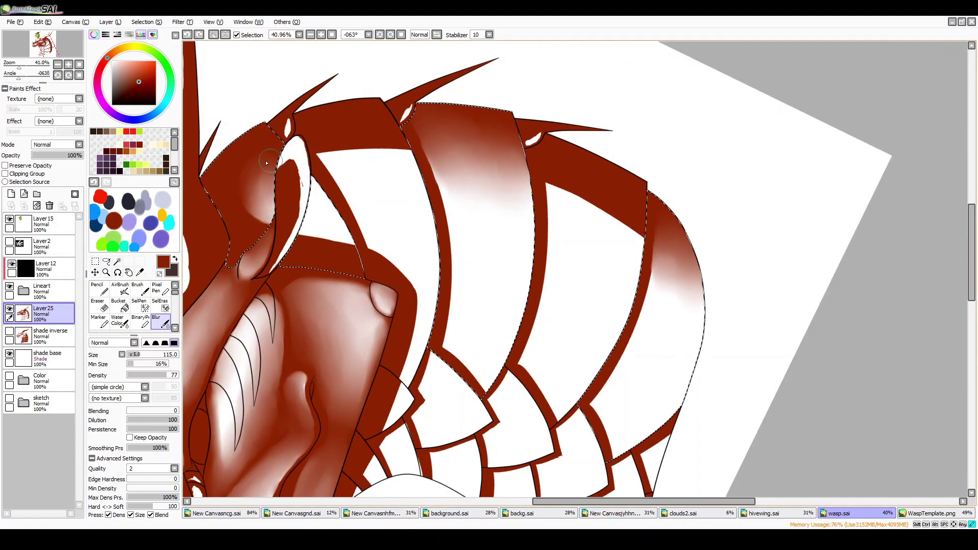
mouse_move(255, 127)
mouse_down()
mouse_move(331, 244)
mouse_move(336, 235)
mouse_up()
scroll(336, 235, up, 3)
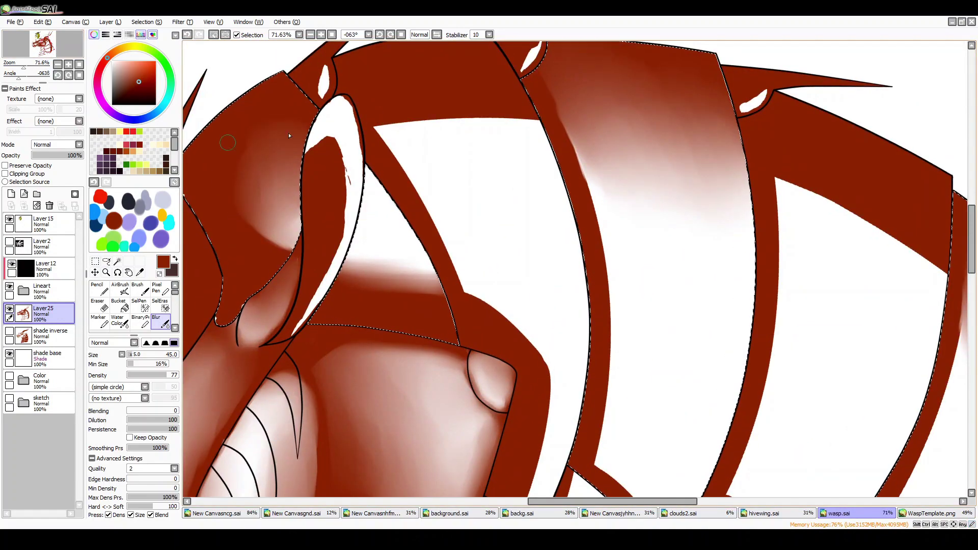
ctrl+alt+drag(215, 287, 180, 326)
Show the Color folder and preview Layer25 in Shade mode at 51% opacity before restoring Normal mode at 100%
scroll(620, 331, down, 5)
key(End)
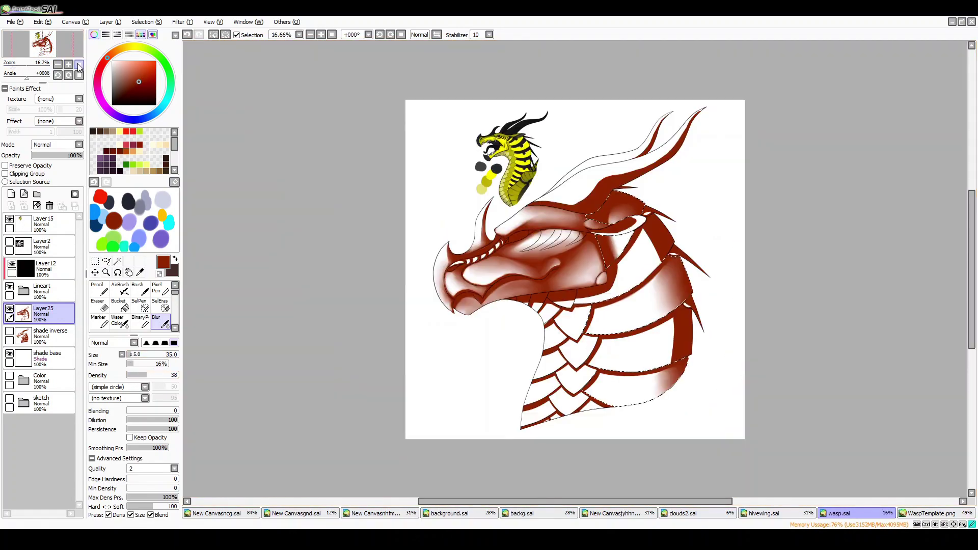
drag(14, 67, 19, 66)
click(9, 376)
click(79, 144)
click(49, 185)
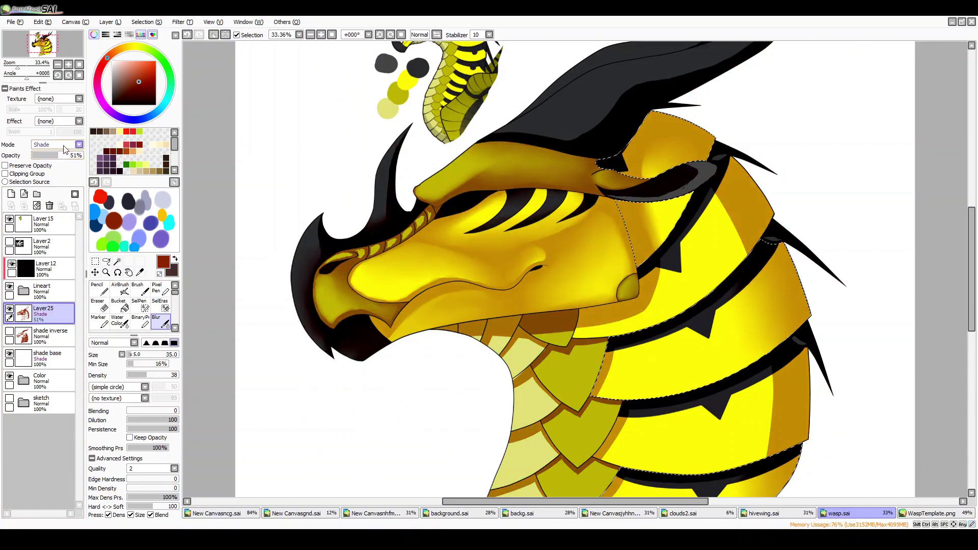
mouse_move(73, 156)
mouse_down()
mouse_move(57, 156)
mouse_move(82, 155)
mouse_up()
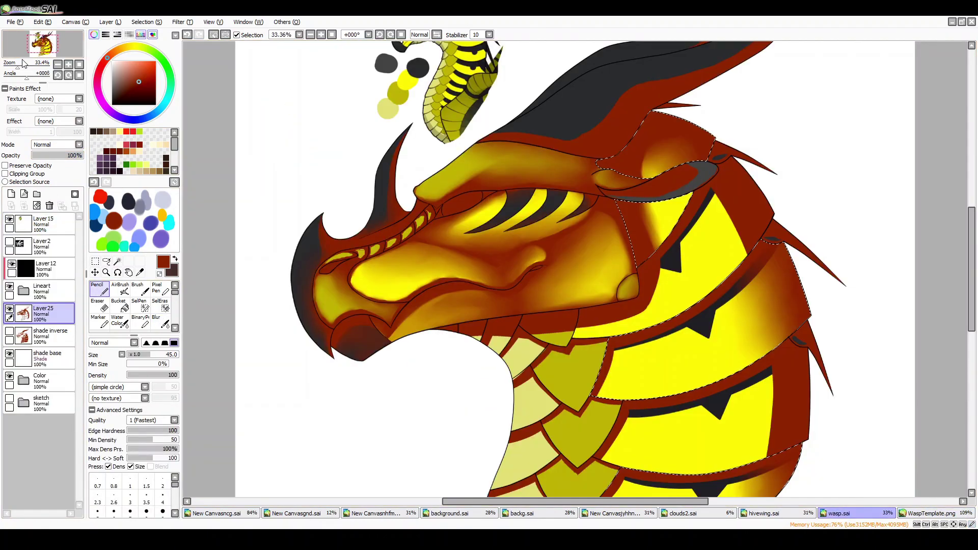
Select the other neck bands from Lineart and blur their rear shadows on Layer25 with a size 120 brush
drag(26, 77, 20, 78)
drag(18, 66, 21, 67)
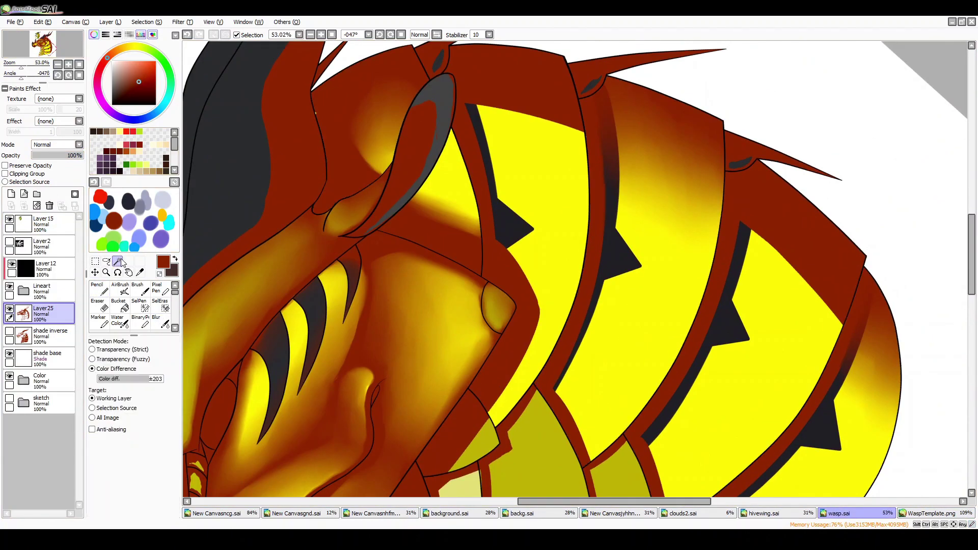
click(48, 290)
click(163, 321)
click(49, 312)
mouse_move(525, 112)
mouse_down()
mouse_move(480, 96)
mouse_move(533, 122)
mouse_up()
mouse_move(748, 198)
mouse_down()
mouse_move(773, 281)
mouse_move(860, 240)
mouse_move(776, 332)
mouse_move(769, 190)
mouse_move(840, 311)
mouse_up()
key(Home)
scroll(745, 267, down, 3)
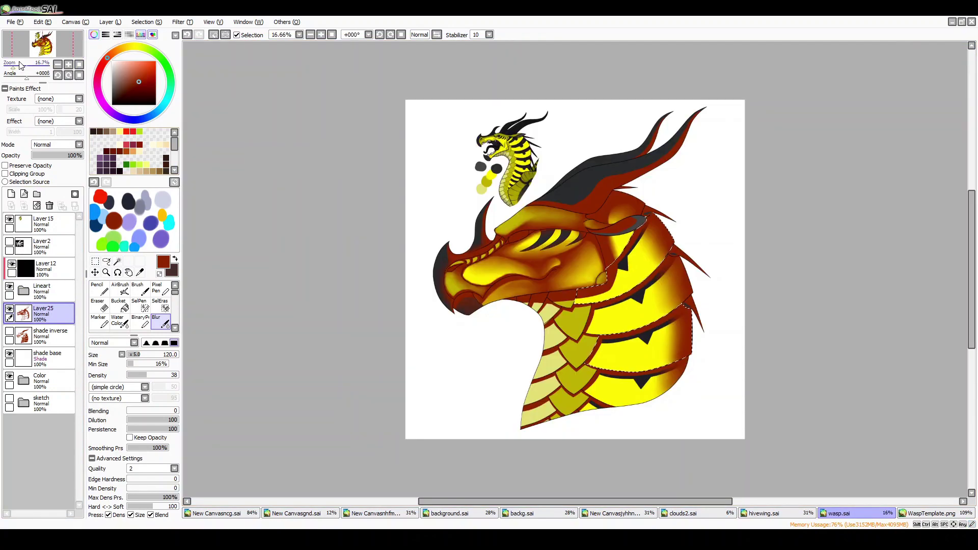
Retouch the rear shadow of the middle neck band with the Pencil and Blur, and clear the selection
scroll(745, 268, up, 2)
key(n)
key(b)
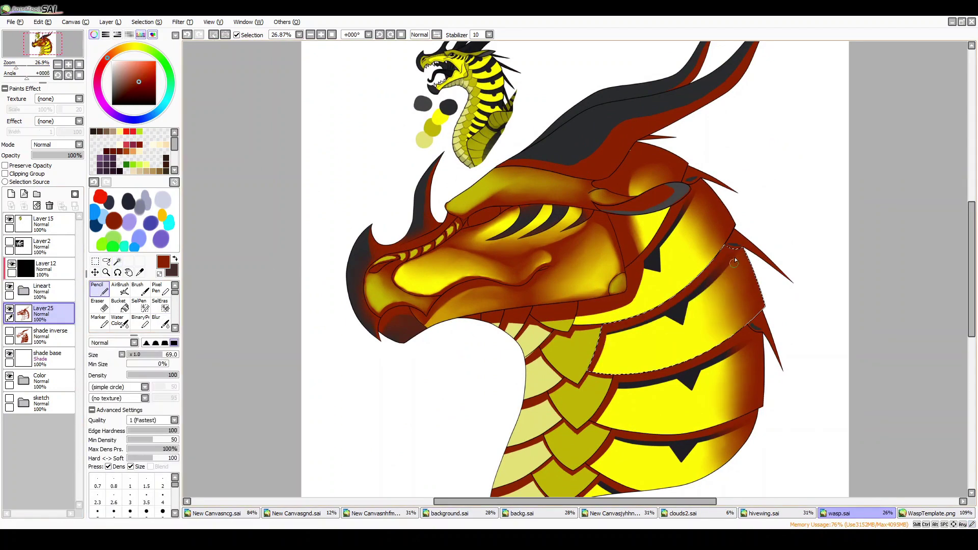
key(ctrl+d)
Select alternate pale throat scales from Lineart and soften their shadows on Layer25 with the Eraser and Blur
click(54, 49)
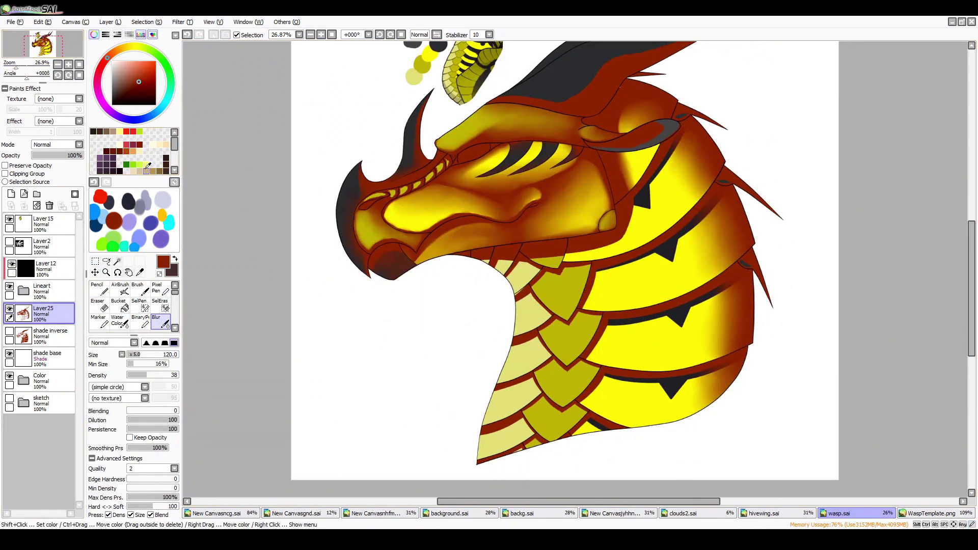
click(41, 290)
key(ctrl+z)
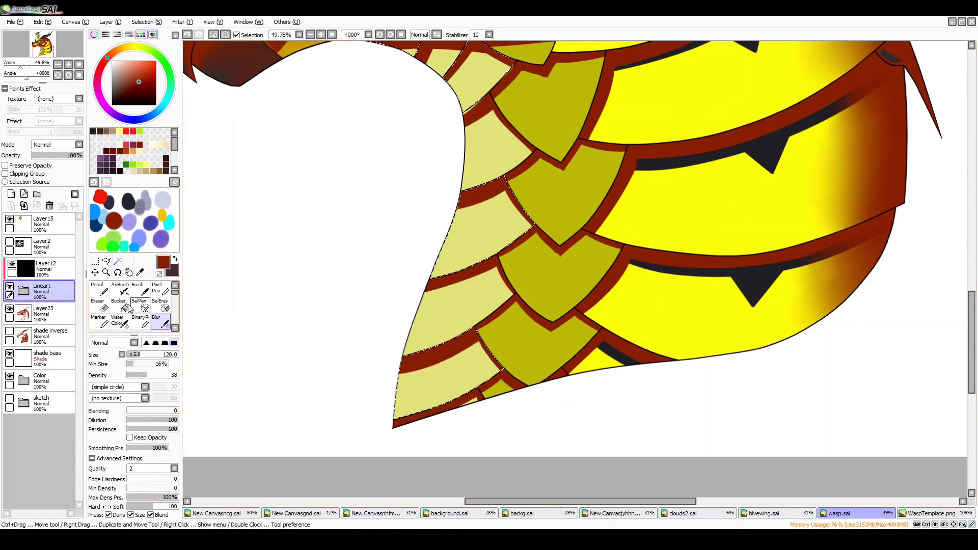
key(ctrl+z)
key(e)
key(ctrl+y)
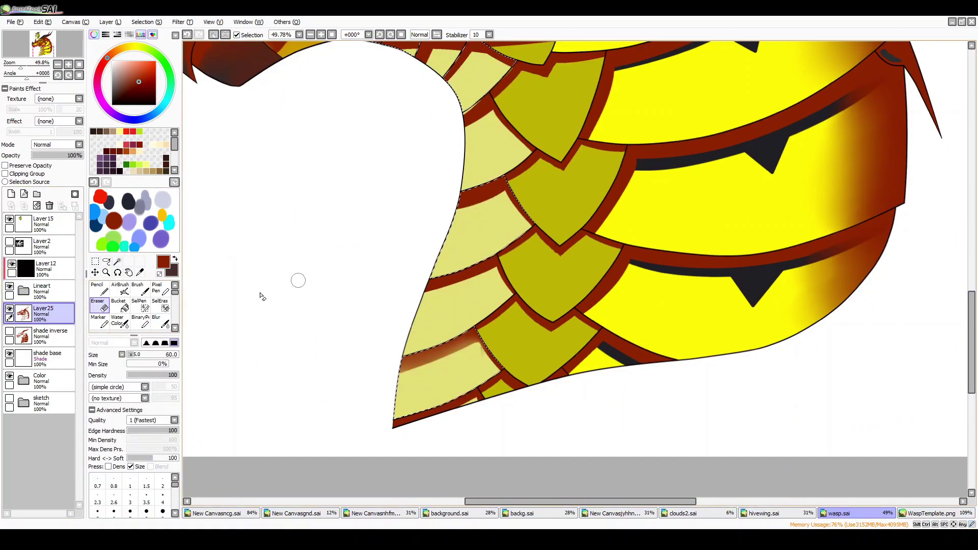
key(b)
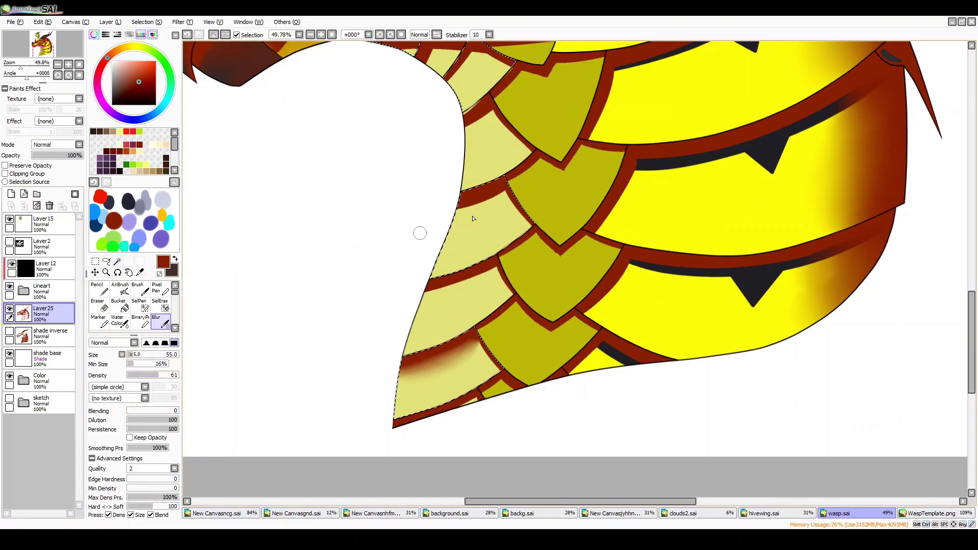
scroll(445, 71, up, 4)
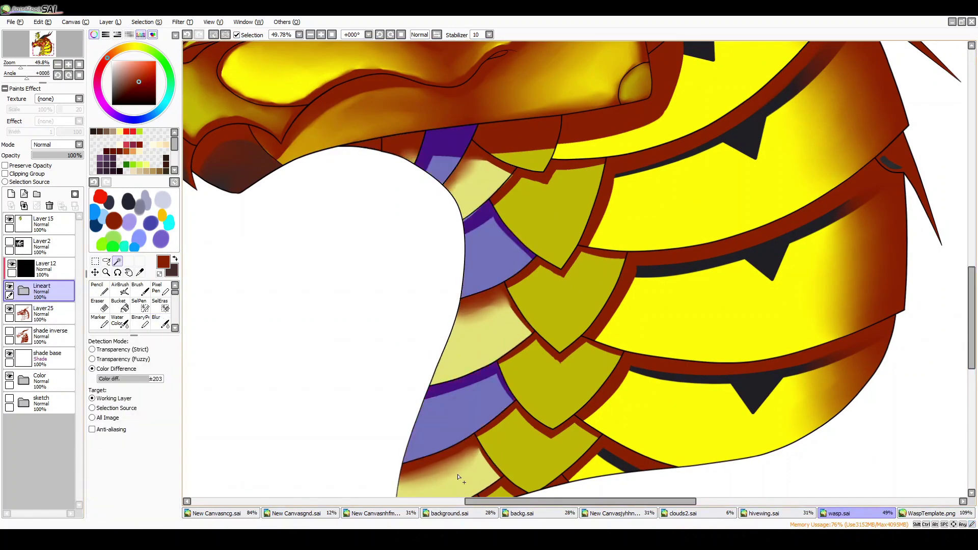
Blur the shadows on the remaining alternate pale throat scales on Layer25 within their Lineart selection
scroll(242, 367, down, 2)
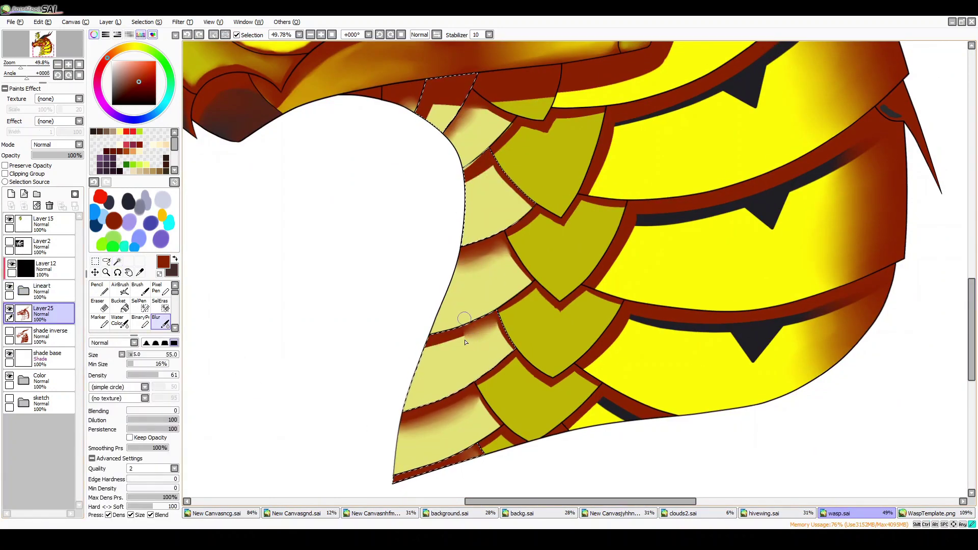
scroll(446, 101, down, 1)
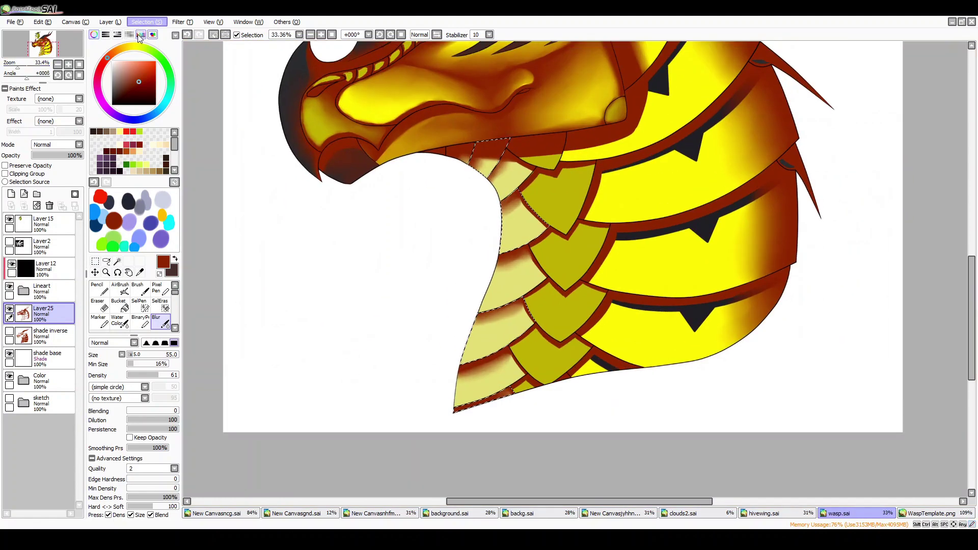
Select the first and third striped neck bands from Lineart and blur their front shadows on Layer25
scroll(447, 101, up, 3)
click(117, 260)
click(42, 290)
click(542, 332)
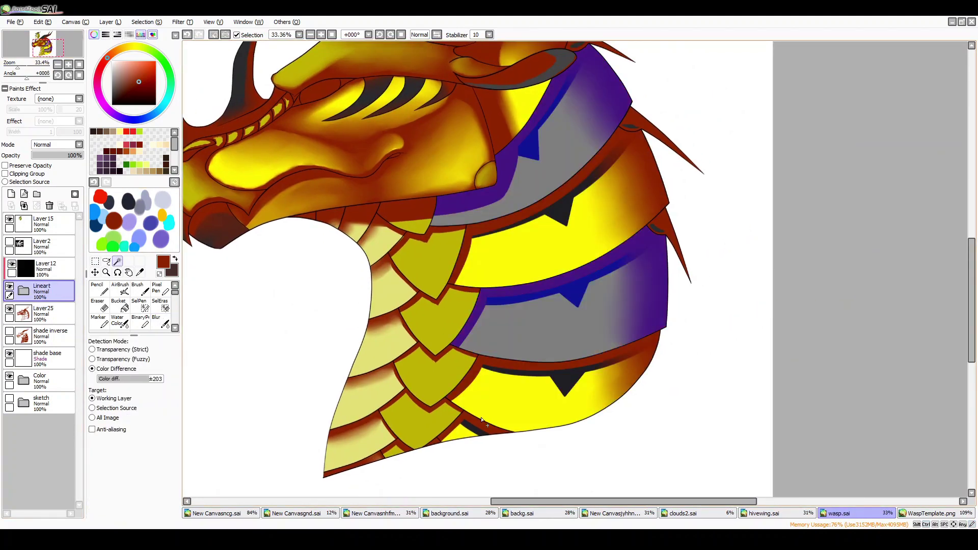
key(b)
key(Down)
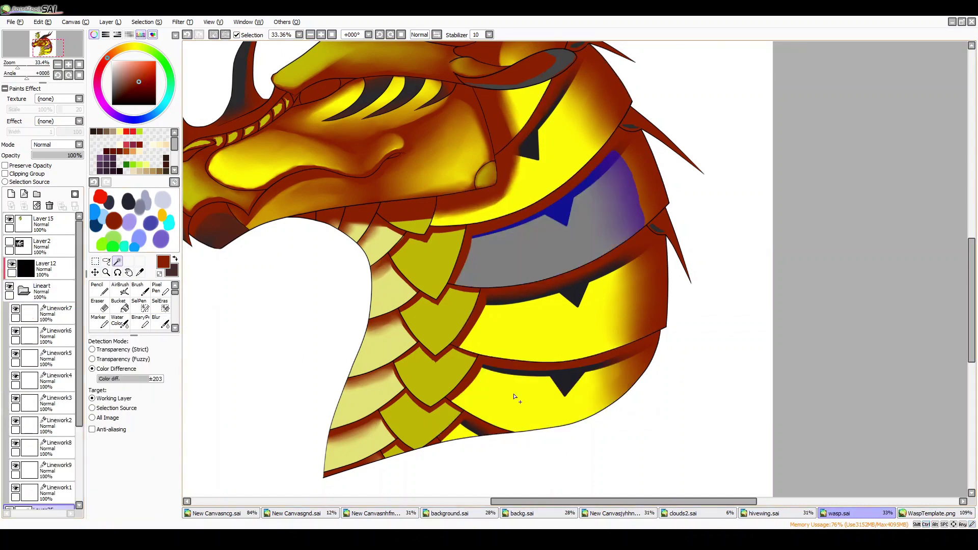
Select the second and fourth striped neck bands from Lineart, blur their front shadows on Layer25, and clear the selection
click(42, 290)
click(117, 260)
click(464, 259)
key(b)
key(Down)
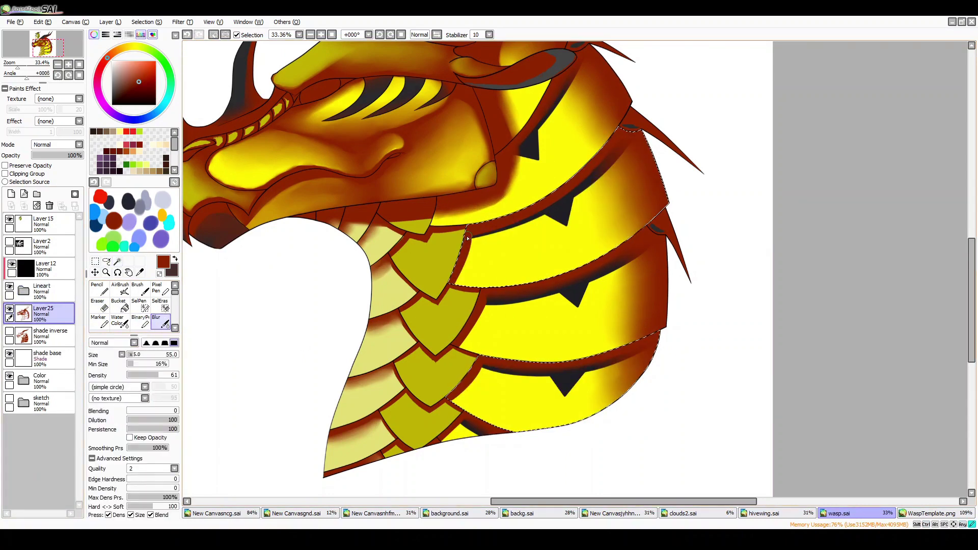
key(ctrl+d)
Select the top neck band behind the jaw from Lineart, retouch its shadow on Layer25, and clear the selection
key(Up)
key(n)
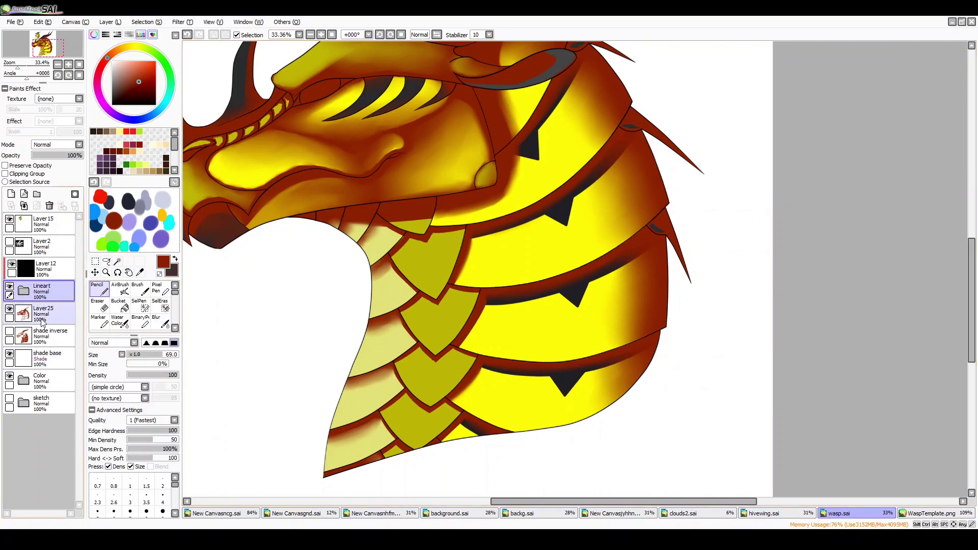
click(117, 261)
click(570, 122)
key(b)
key(Down)
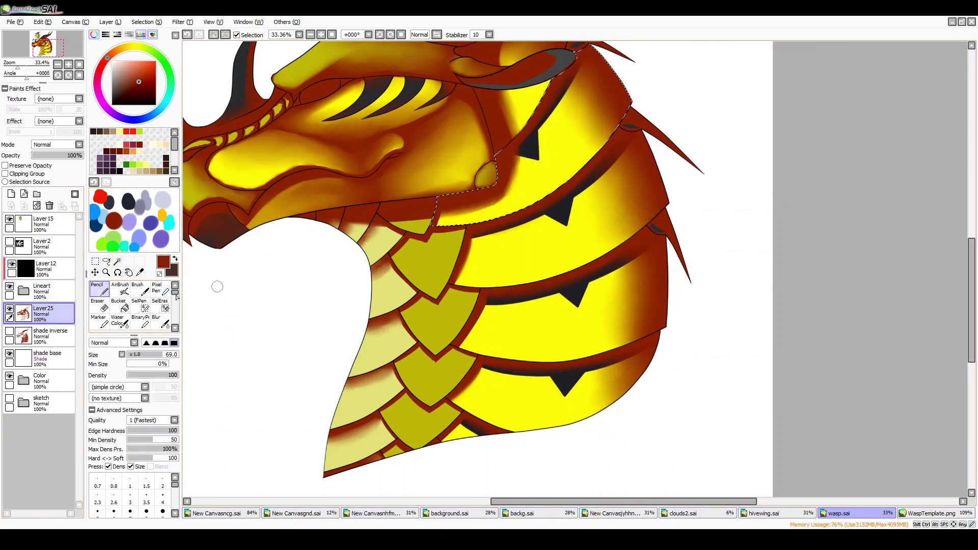
key(ctrl+d)
Select the small lowest section of the neck bands from Lineart, blur its shadow on Layer25, and clear the selection
key(Up)
key(w)
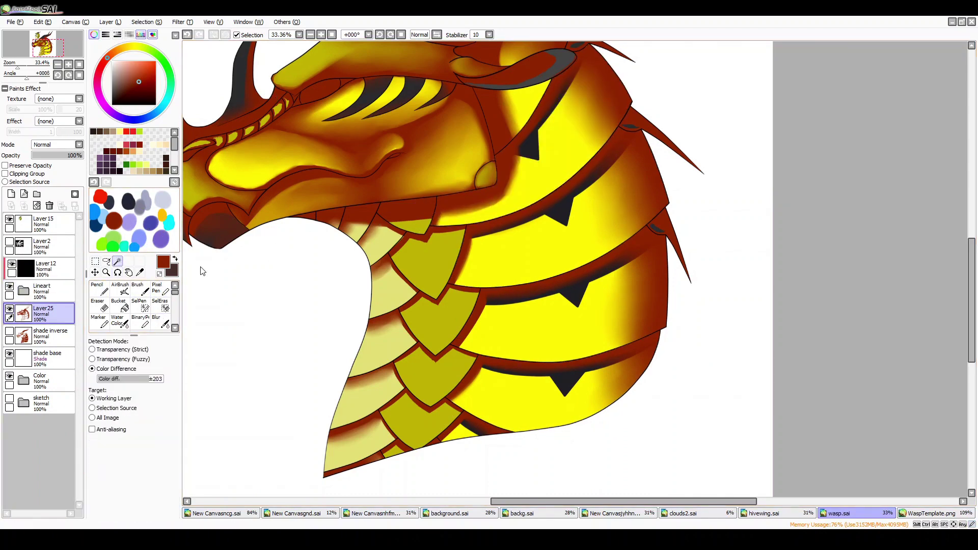
click(454, 420)
key(b)
key(Down)
key(ctrl+d)
Select alternate olive throat scales from Lineart, starting under the jaw, blur their shadows on Layer25, and clear the selection
key(w)
key(Up)
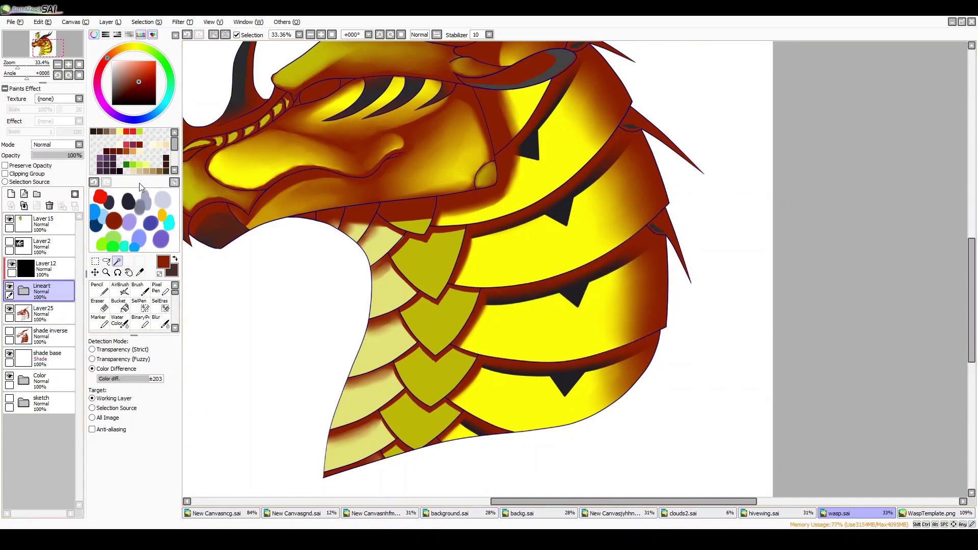
click(416, 211)
key(b)
key(Down)
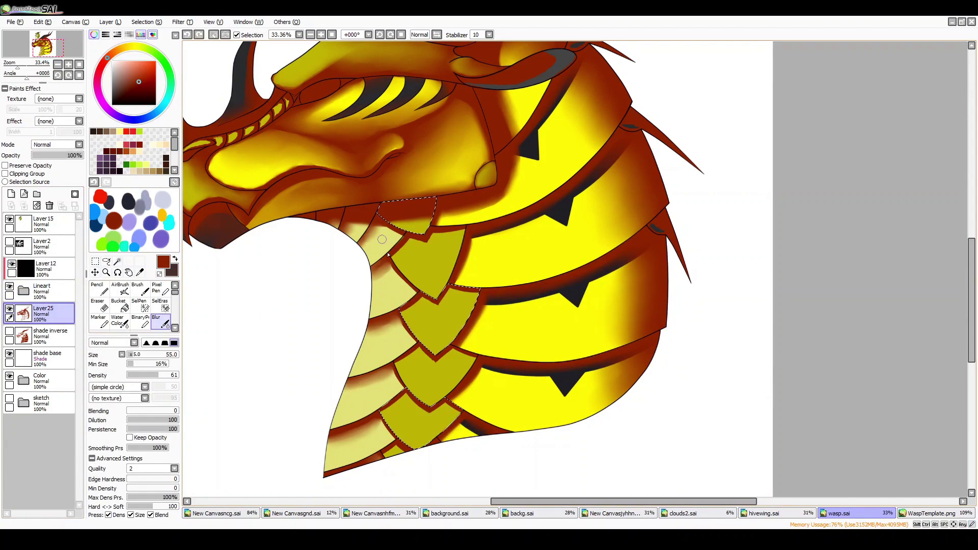
key(ctrl+d)
Select the other olive throat scales from Lineart, blur their shadows on Layer25, and clear the selection
key(w)
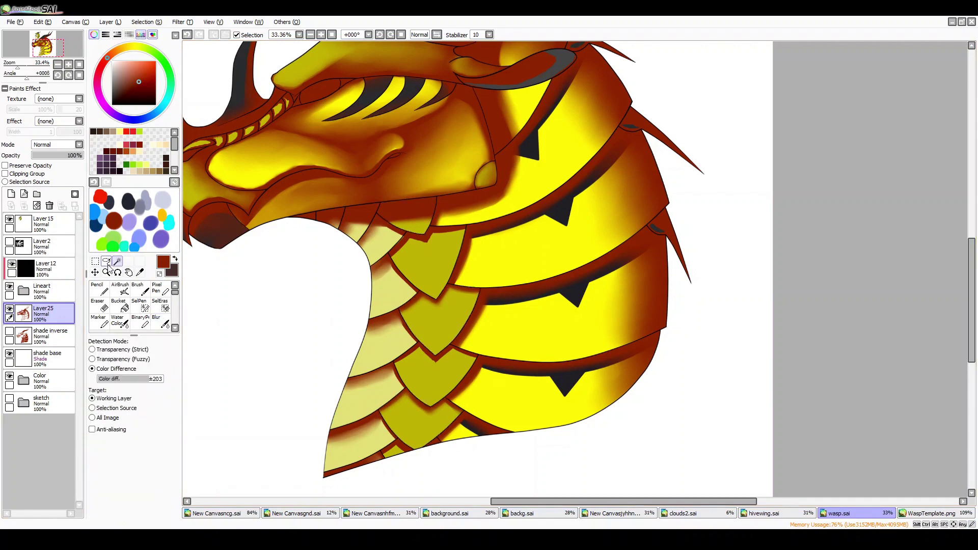
key(Up)
click(433, 374)
key(b)
key(Down)
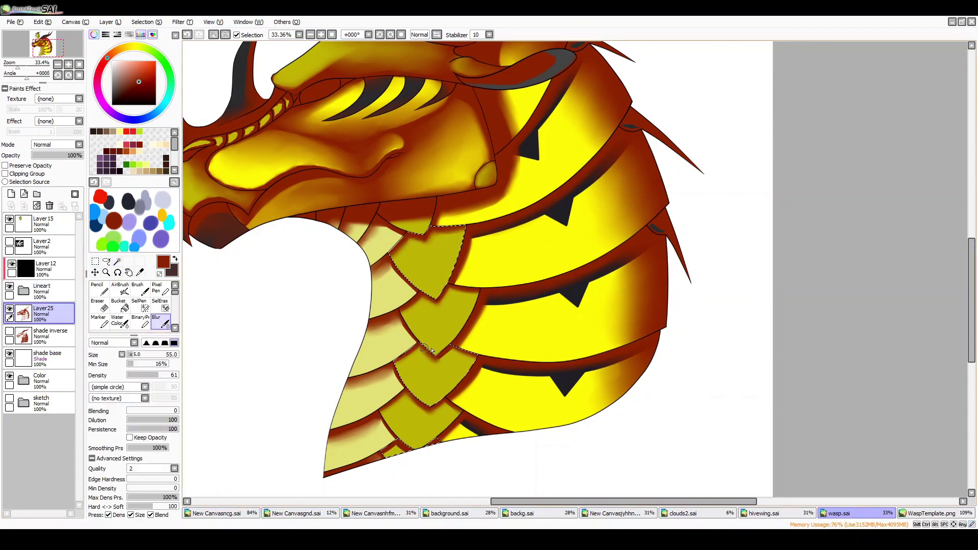
scroll(396, 445, up, 5)
key(ctrl+d)
Select the ear from Lineart, blur its shadow on Layer25, and hide the Color folder
key(w)
key(Up)
click(505, 242)
key(b)
key(Down)
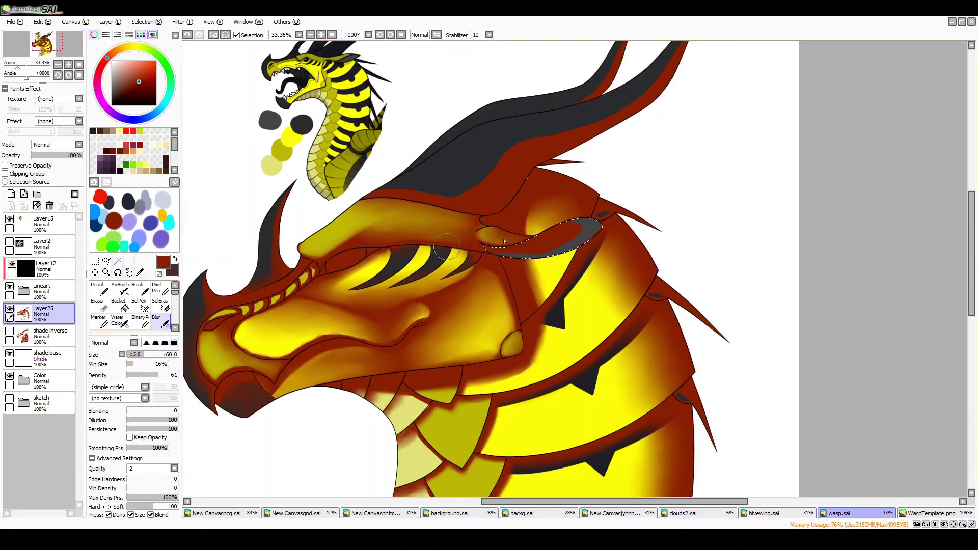
click(9, 376)
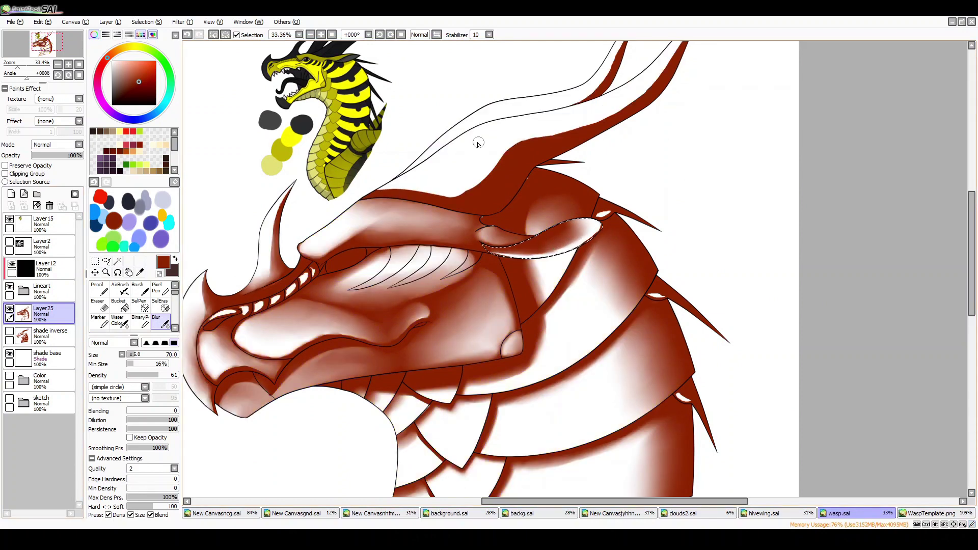
Select the muzzle front, nose-ridge plates and neck spikes from Lineart, and blur the ridge plates' shadows on Layer25
key(ctrl+d)
key(w)
key(Up)
drag(258, 312, 363, 322)
click(362, 322)
scroll(765, 306, down, 5)
key(b)
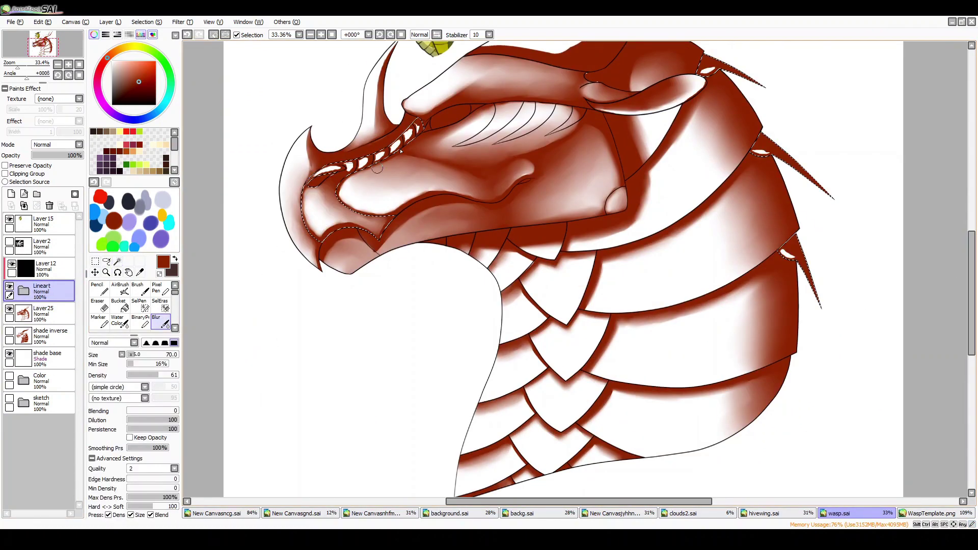
key(Down)
Repaint the edge shadows of the nose-ridge plates with the Pencil at size 29 and density 57
key(n)
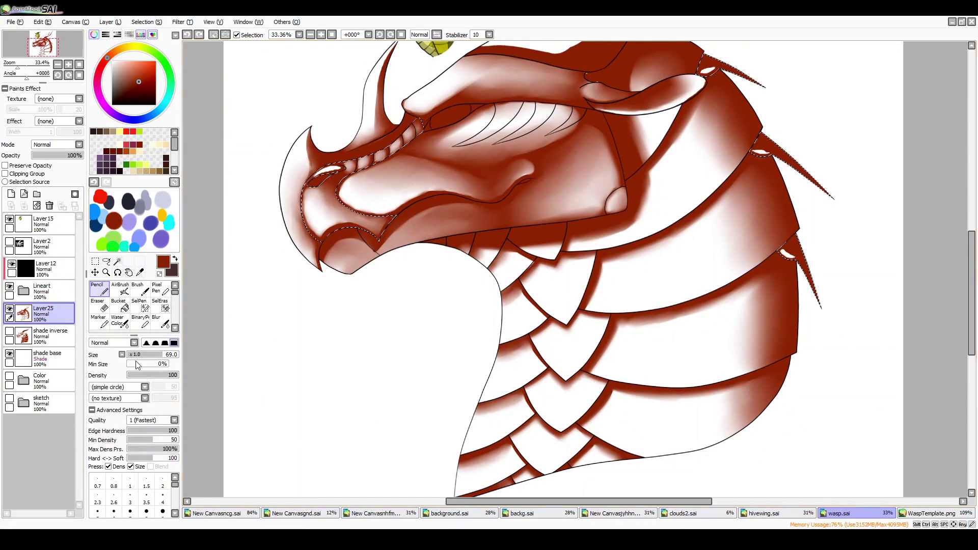
scroll(395, 141, up, 8)
click(156, 374)
drag(163, 354, 150, 355)
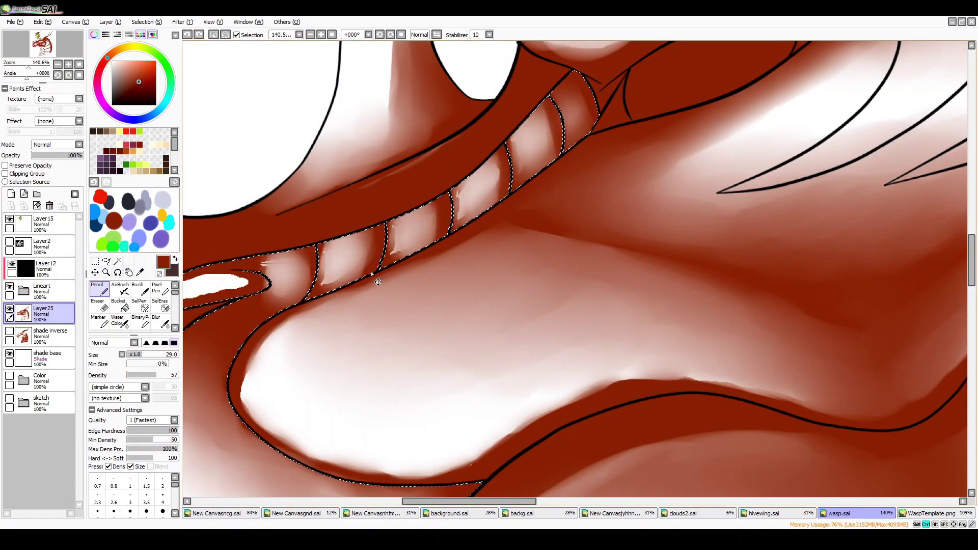
mouse_move(555, 82)
mouse_down()
mouse_move(523, 126)
mouse_move(443, 194)
mouse_up()
drag(438, 153, 326, 239)
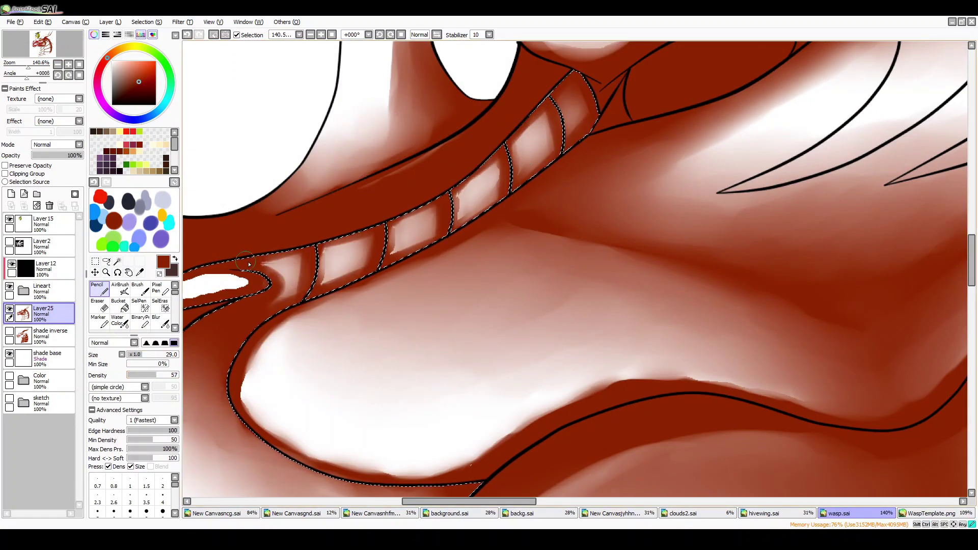
Blur the shading on the small plate above the nostril and retouch its edge with the Pencil
scroll(560, 254, left, 3)
key(b)
mouse_move(326, 277)
mouse_down()
mouse_move(381, 290)
mouse_move(247, 286)
mouse_up()
key(n)
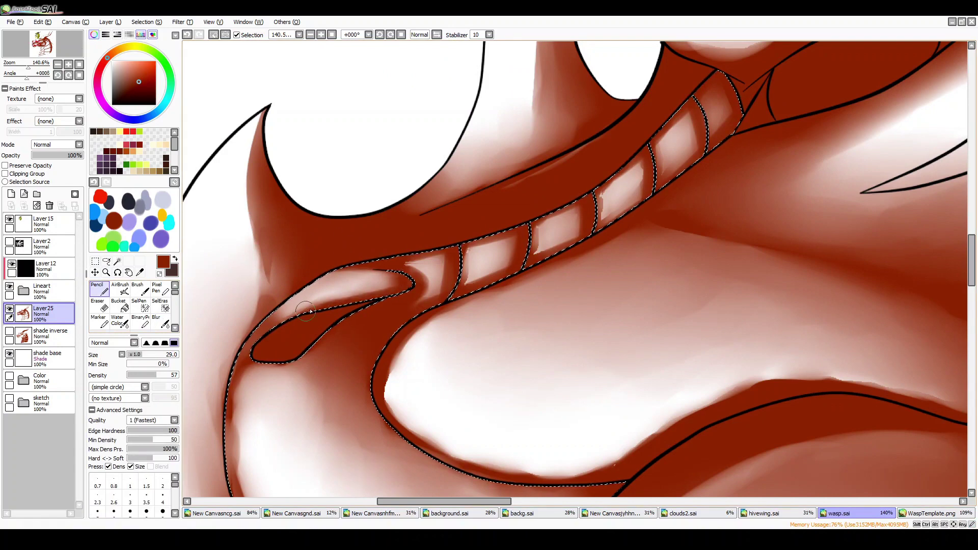
Soften the shading at the bases of the neck spikes on Layer25 with Blur and the Pencil
scroll(353, 338, down, 5)
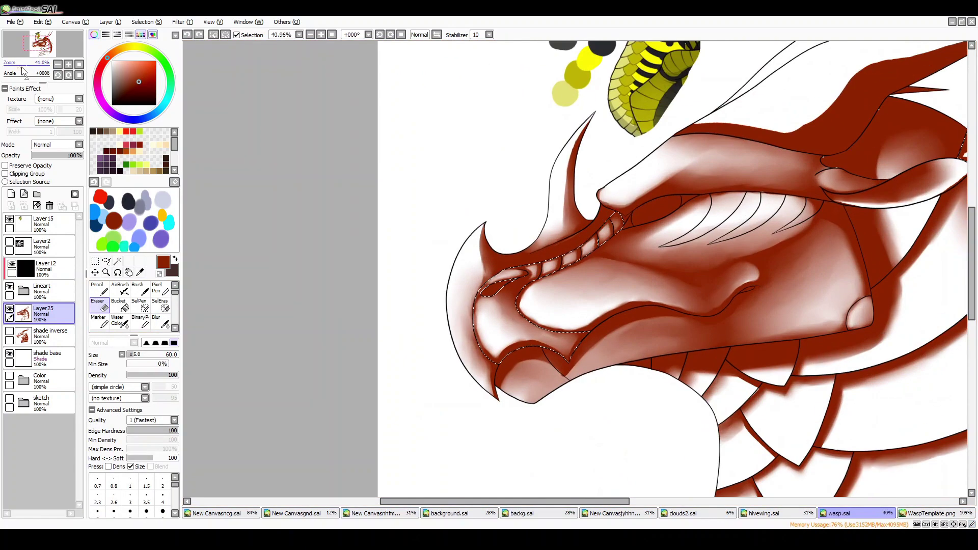
click(42, 291)
click(117, 261)
key(b)
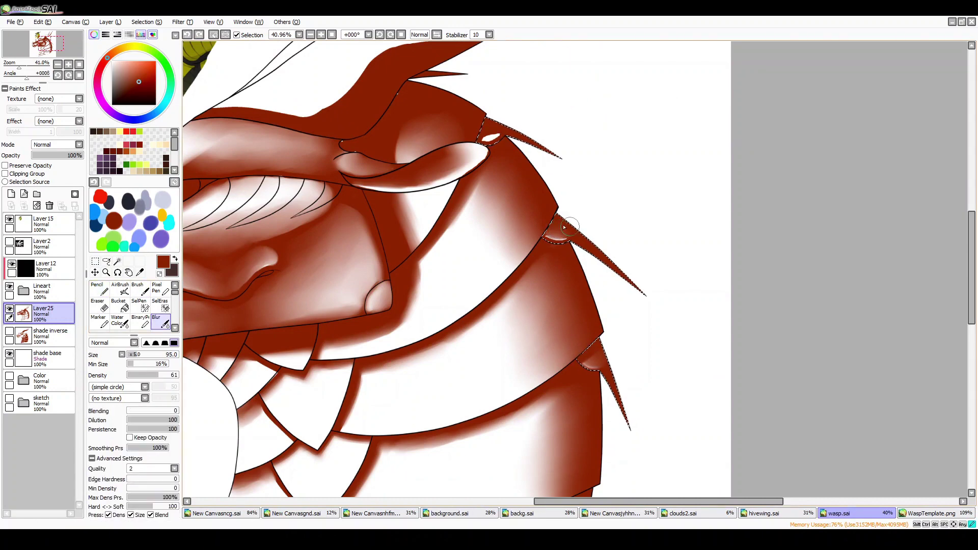
key(n)
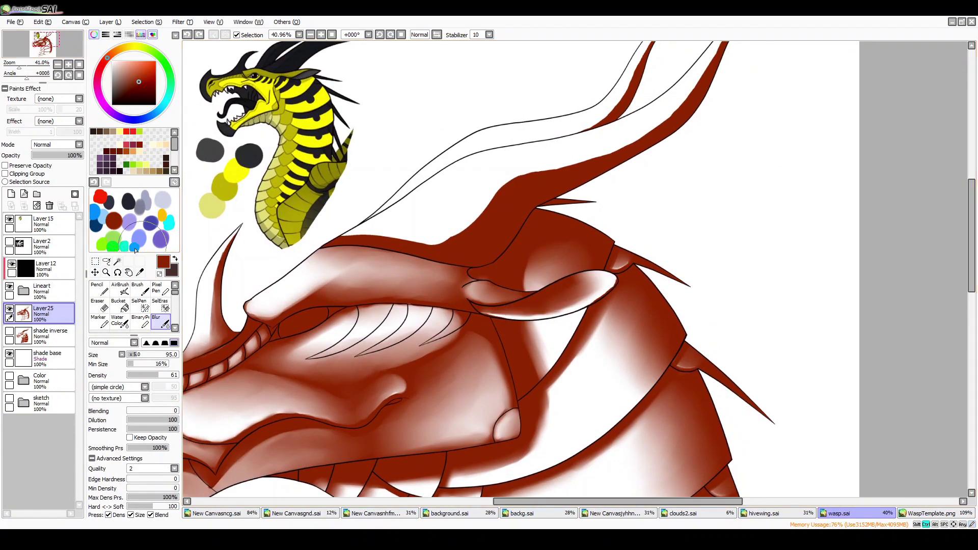
Blur the shadows along both long head horns on Layer25 within their Lineart selection at size 95
key(b)
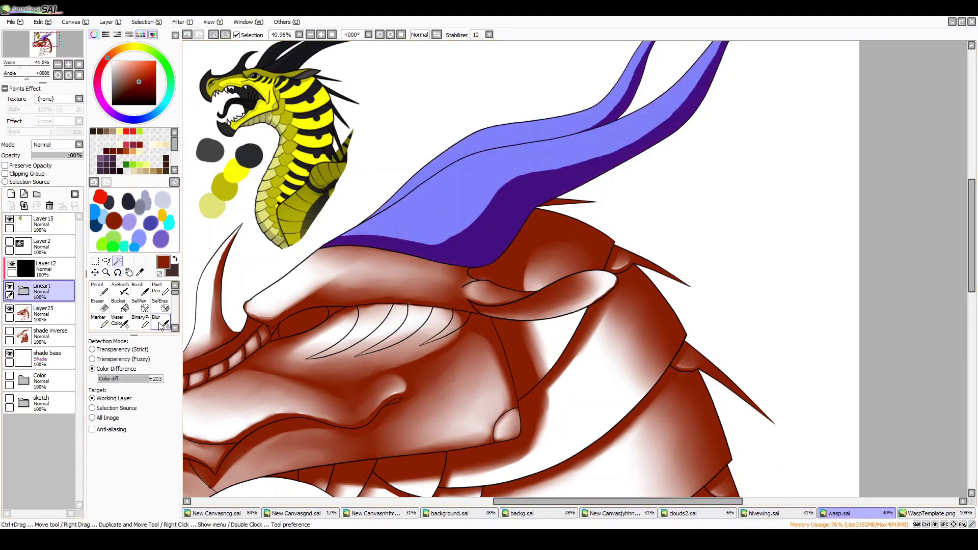
mouse_move(423, 239)
mouse_down()
mouse_move(618, 149)
mouse_move(647, 105)
mouse_up()
mouse_move(357, 229)
mouse_down()
mouse_move(443, 153)
mouse_move(636, 56)
mouse_up()
scroll(633, 109, up, 3)
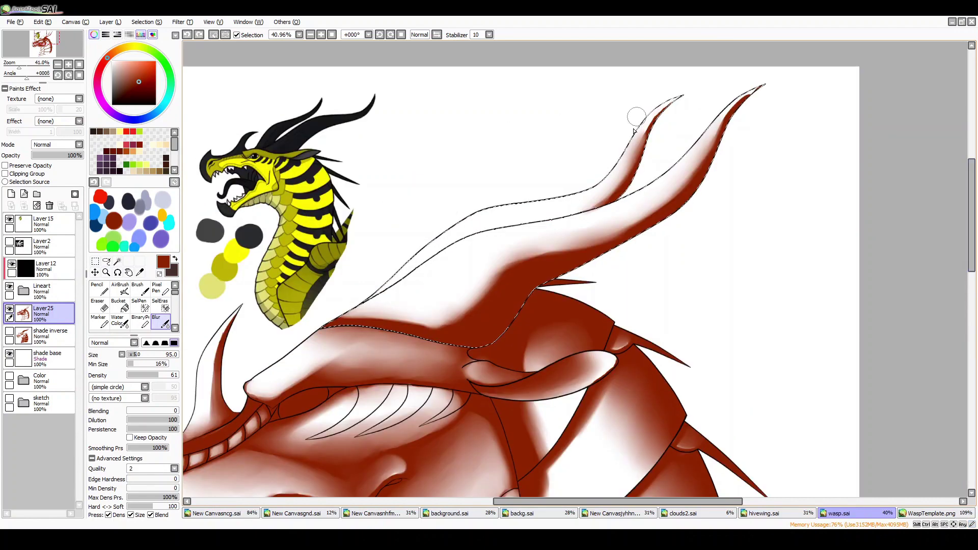
mouse_move(633, 109)
mouse_down()
mouse_move(578, 204)
mouse_move(666, 107)
mouse_move(764, 86)
mouse_move(628, 159)
mouse_move(698, 143)
mouse_move(575, 236)
mouse_move(544, 246)
mouse_move(609, 224)
mouse_move(460, 227)
mouse_move(627, 226)
mouse_move(488, 265)
mouse_move(436, 316)
mouse_up()
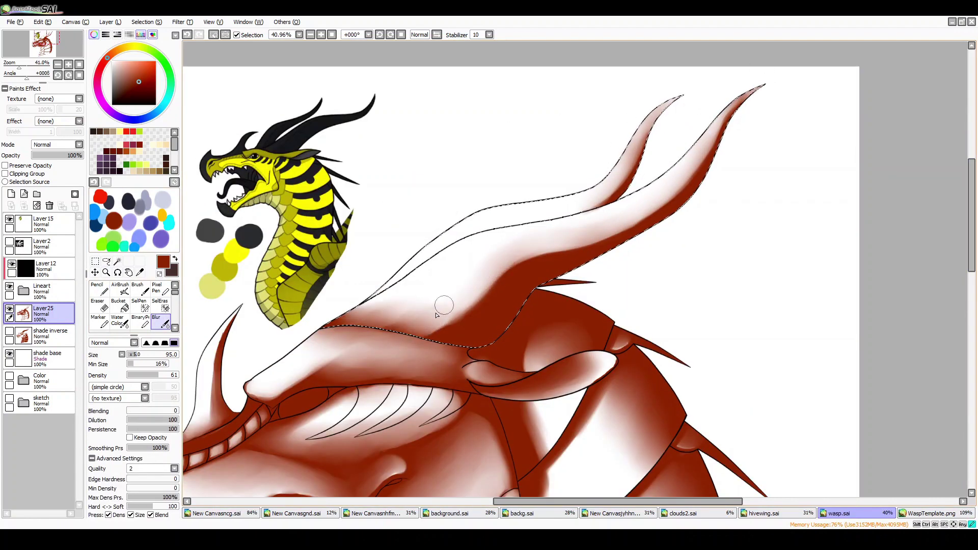
Add shadow at the base of both head horns with the Pencil and soften it with Blur at size 50
scroll(403, 304, up, 1)
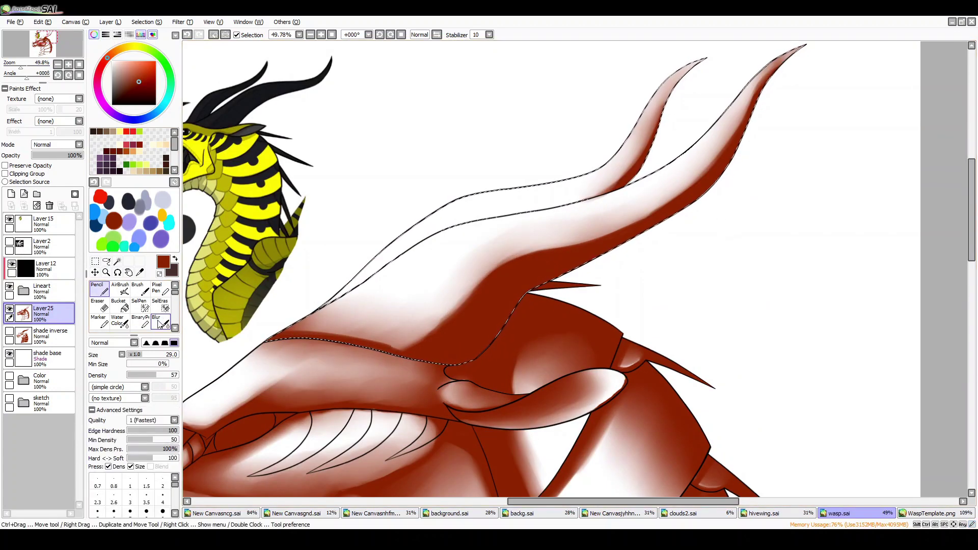
mouse_move(397, 352)
mouse_down()
mouse_move(337, 327)
mouse_move(316, 275)
mouse_up()
scroll(315, 275, down, 3)
scroll(306, 285, up, 4)
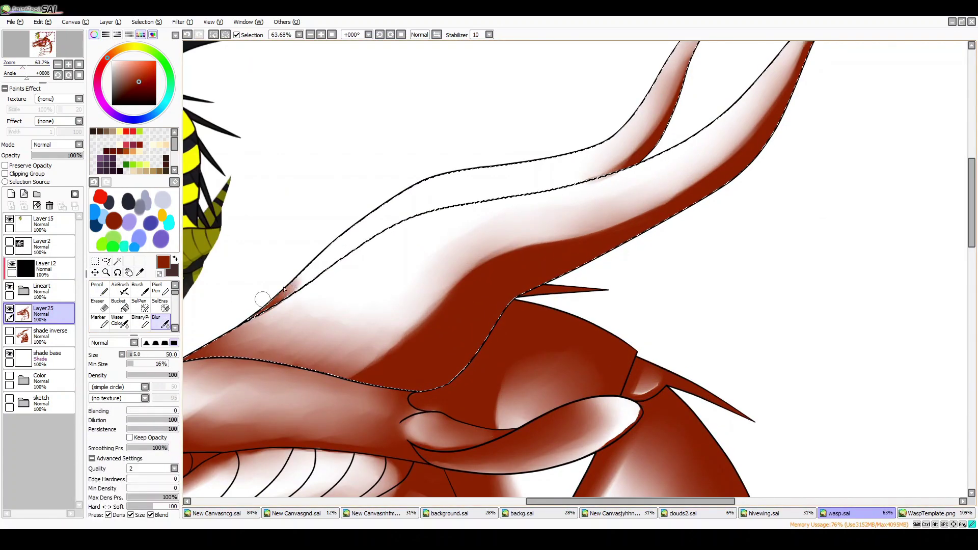
Show the Color folder and set Layer25 to Shade mode at 46% opacity
scroll(262, 299, down, 5)
click(9, 376)
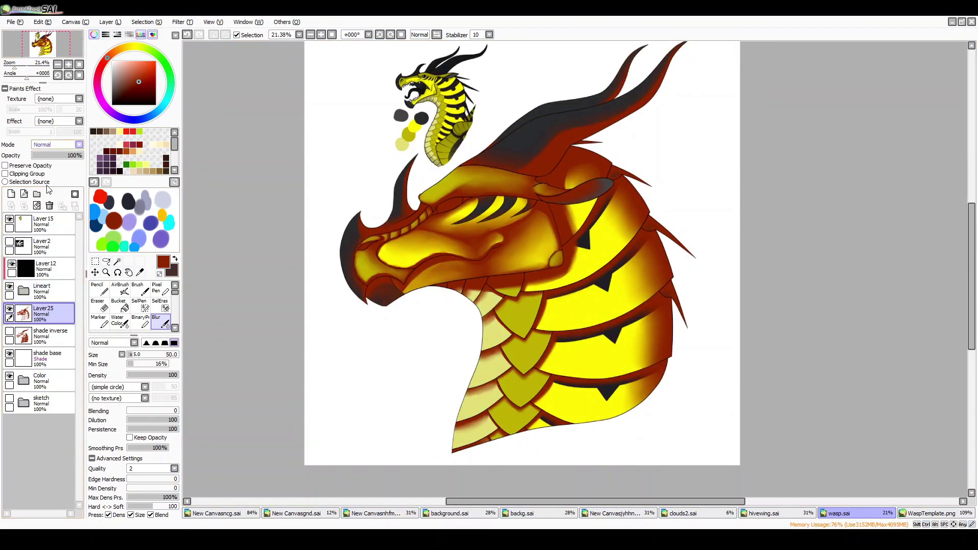
click(56, 145)
click(51, 210)
drag(81, 156, 55, 156)
Blur the cheek highlight on Layer25 at size 80, and erase the shading inside the selected eye and nostril areas
drag(15, 67, 24, 69)
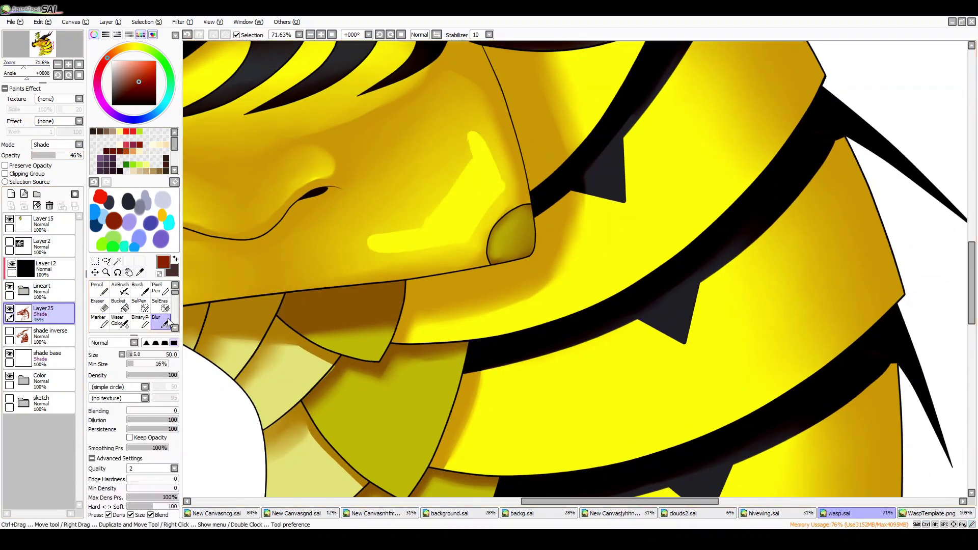
drag(132, 355, 137, 358)
drag(425, 223, 468, 143)
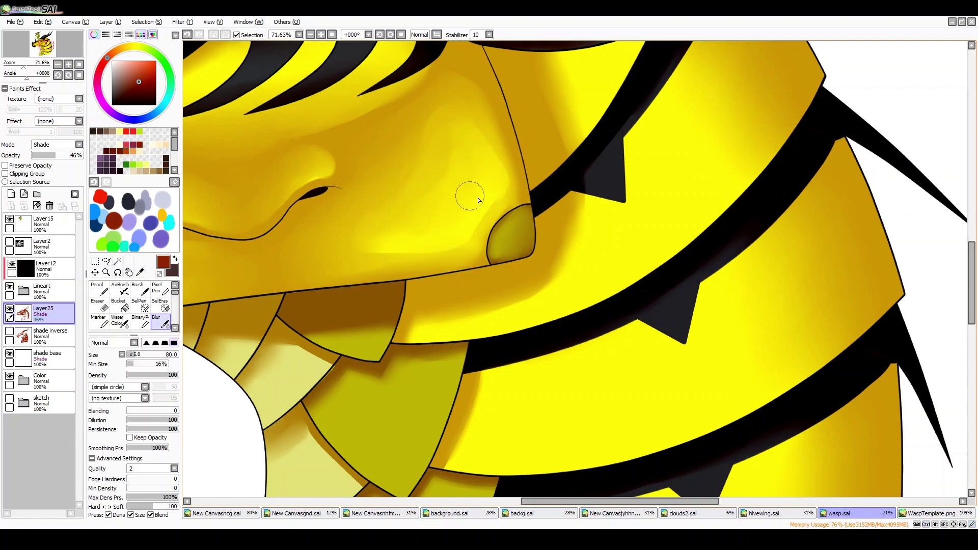
scroll(500, 174, down, 2)
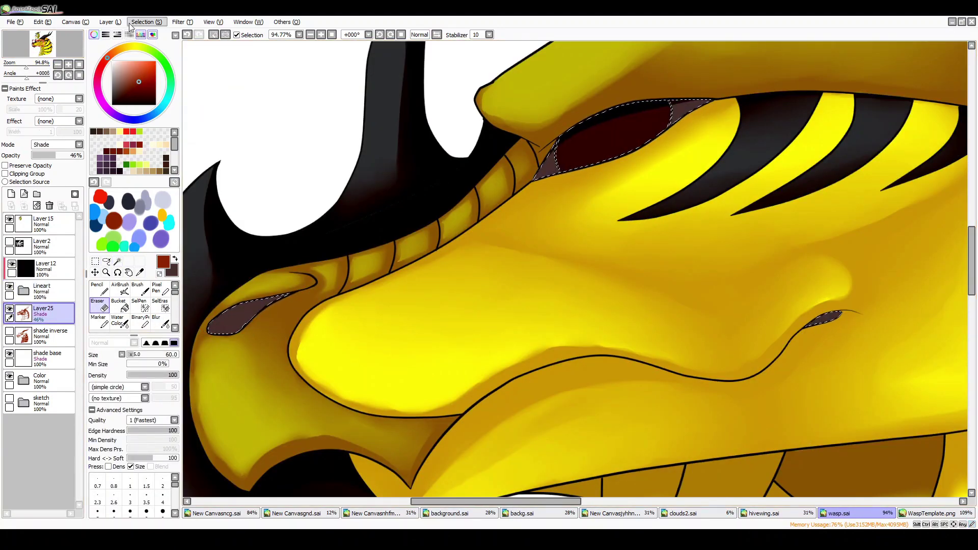
drag(26, 67, 18, 67)
Add a new layer above Layer25 and lasso highlight patches in the yellow areas of the neck bands
key(ctrl+shift+n)
key(l)
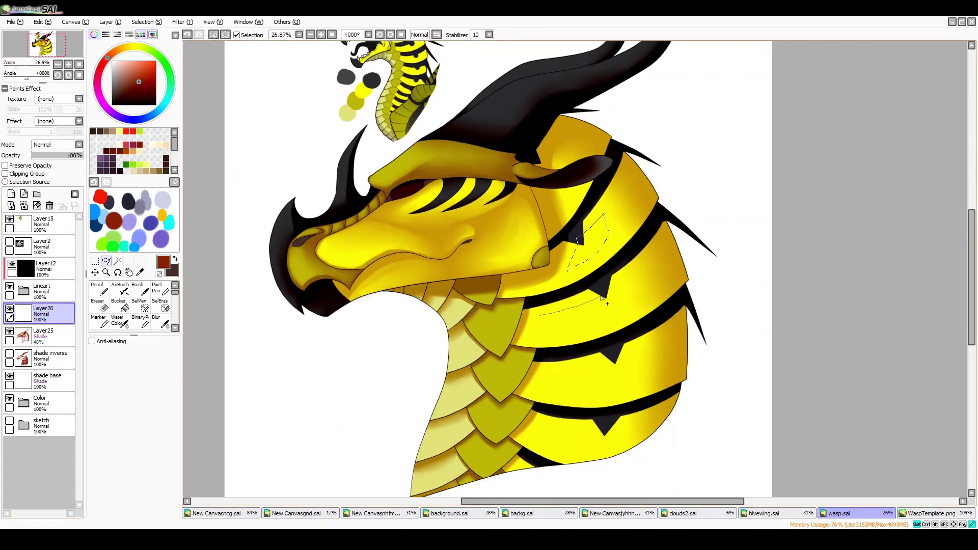
Select the pale lower throat plates by their lineart and erase the selection along their upper edges, keeping the lower bands
key(w)
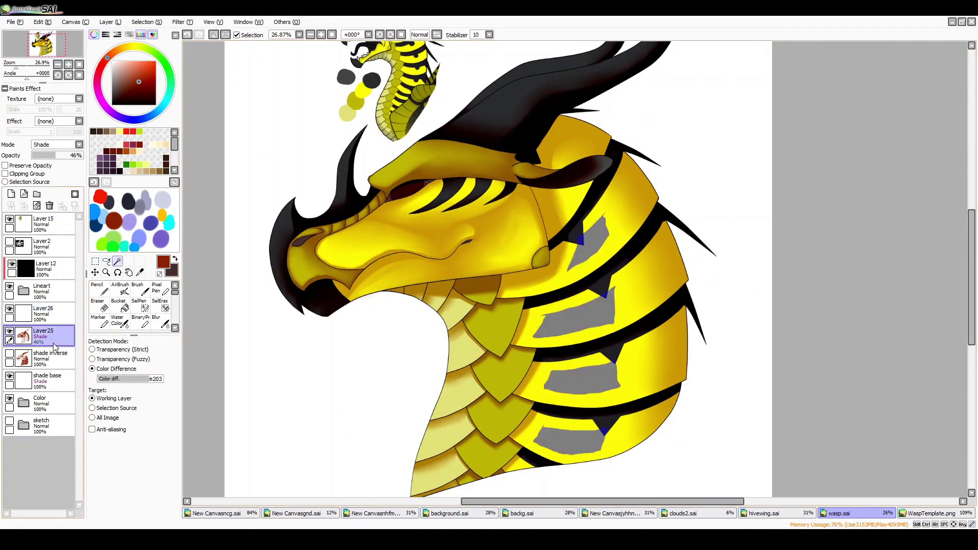
click(44, 288)
click(455, 324)
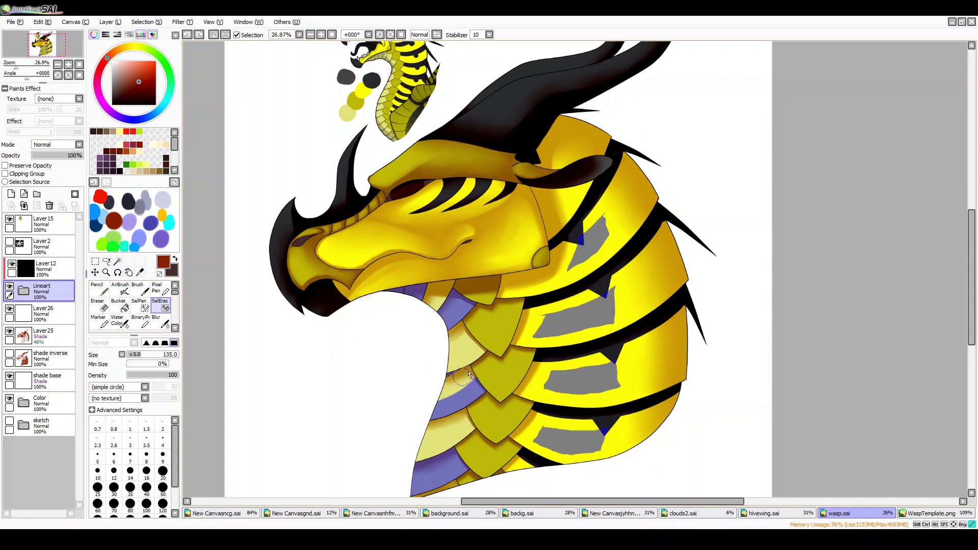
drag(448, 389, 443, 459)
scroll(448, 388, down, 3)
click(138, 304)
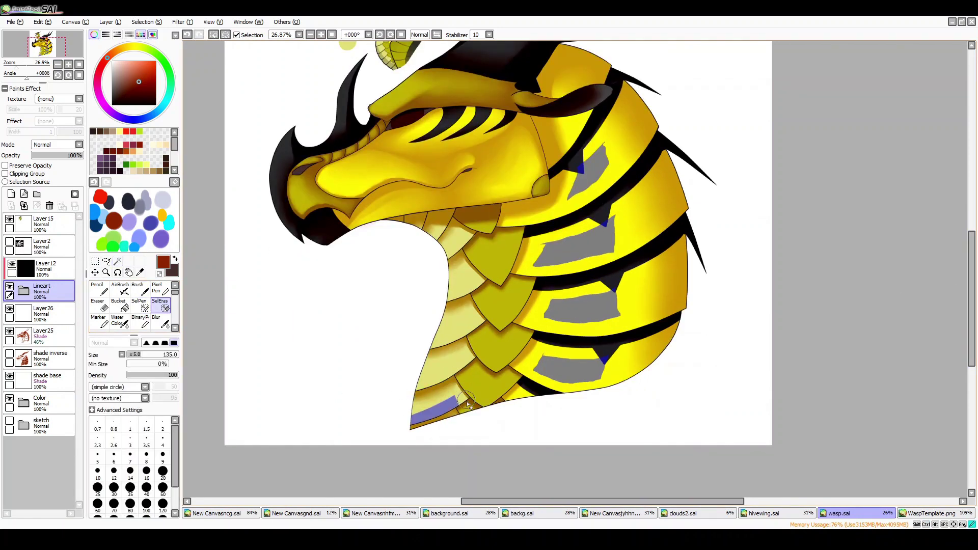
drag(423, 387, 471, 345)
key(w)
click(459, 331)
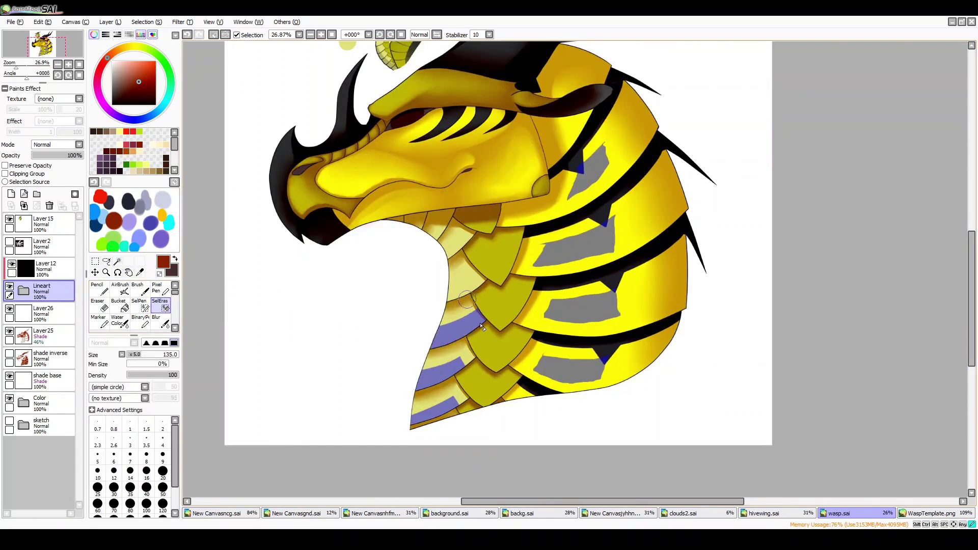
click(461, 267)
Add the uppermost throat plates under the jaw to the selection and trim them to narrow highlight bands with SelEras
key(e)
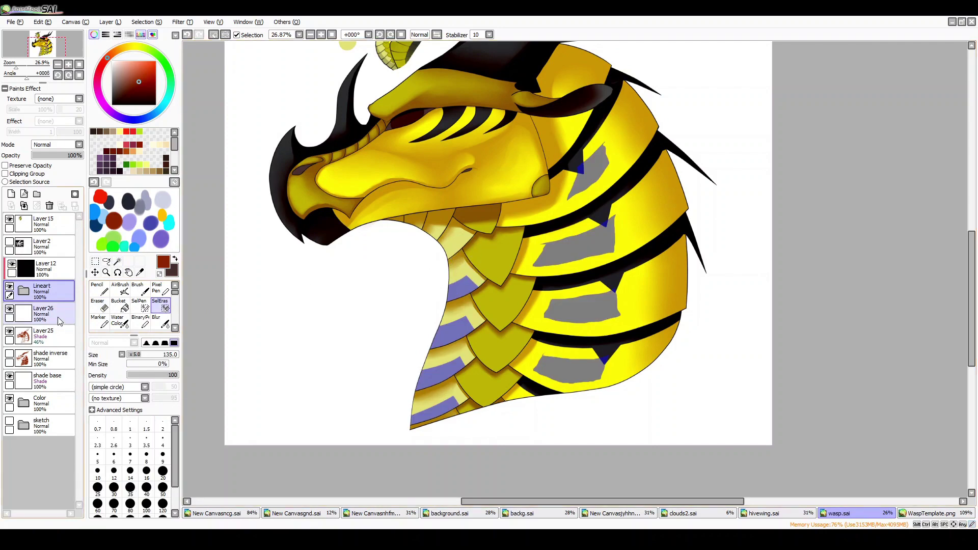
key(w)
key(e)
key(w)
click(438, 217)
key(e)
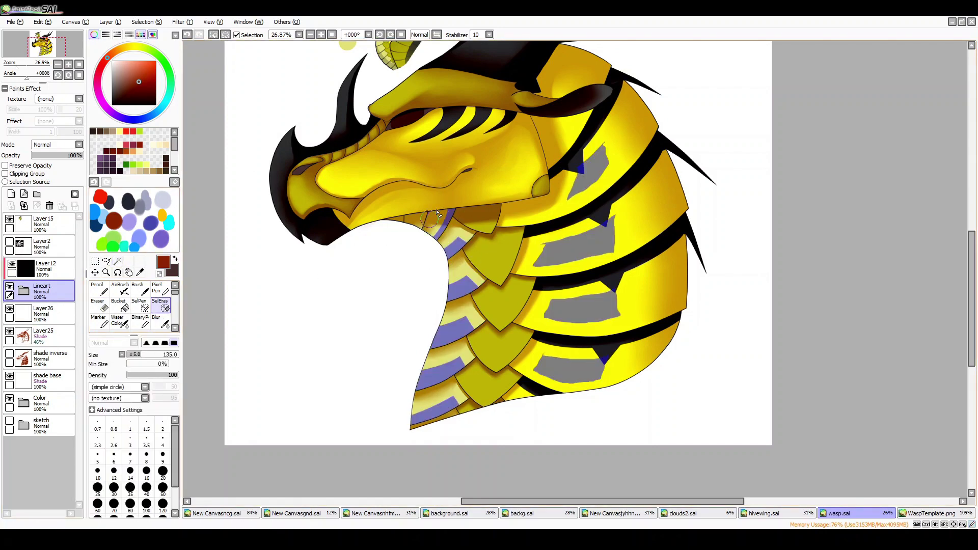
key(w)
click(471, 405)
key(e)
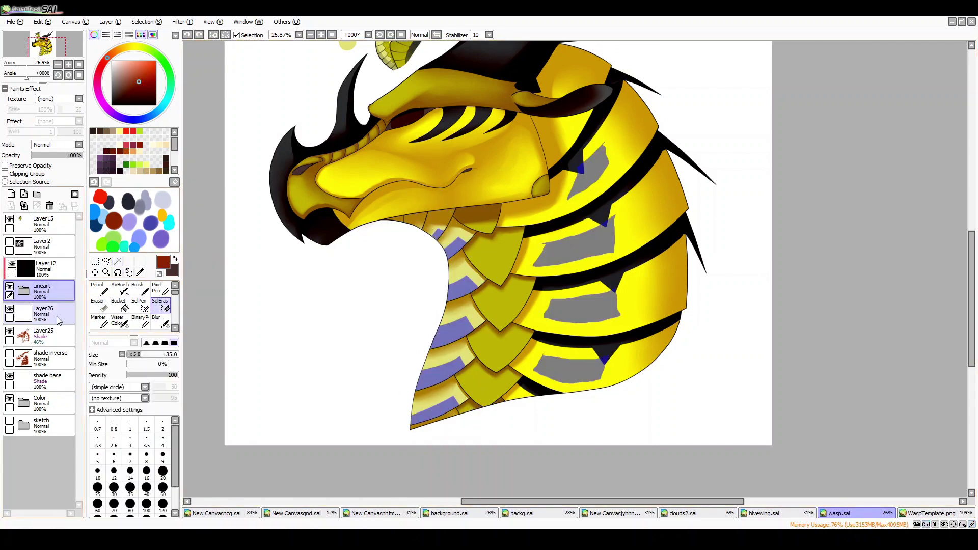
Rename Layer26 as light and fill the selected neck and throat patches with pale pink using the Brush
double_click(59, 320)
text(light)
key(Return)
key(b)
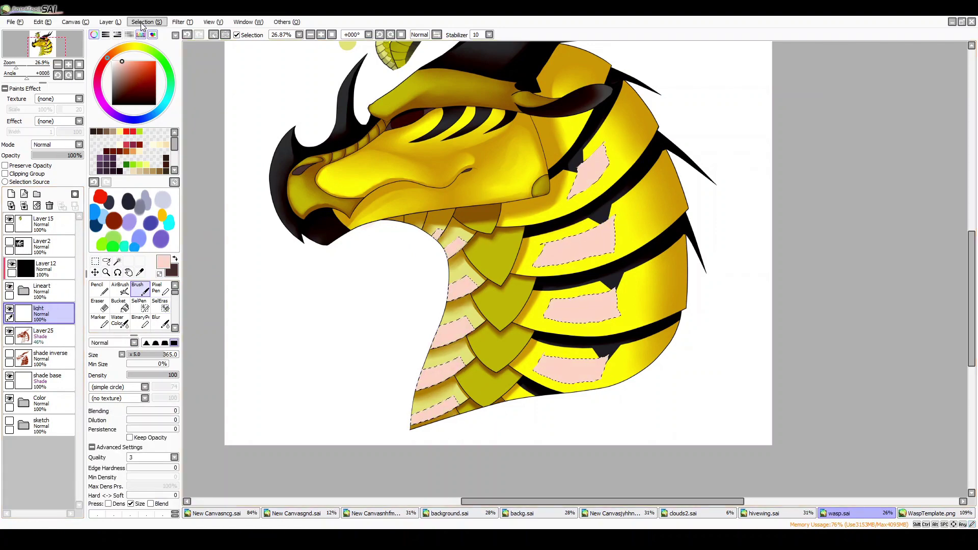
Select the bottom olive neck scales by their lineart and start erasing the selection along their shaded upper edges
click(40, 291)
key(w)
click(472, 404)
key(e)
key(w)
click(473, 375)
key(e)
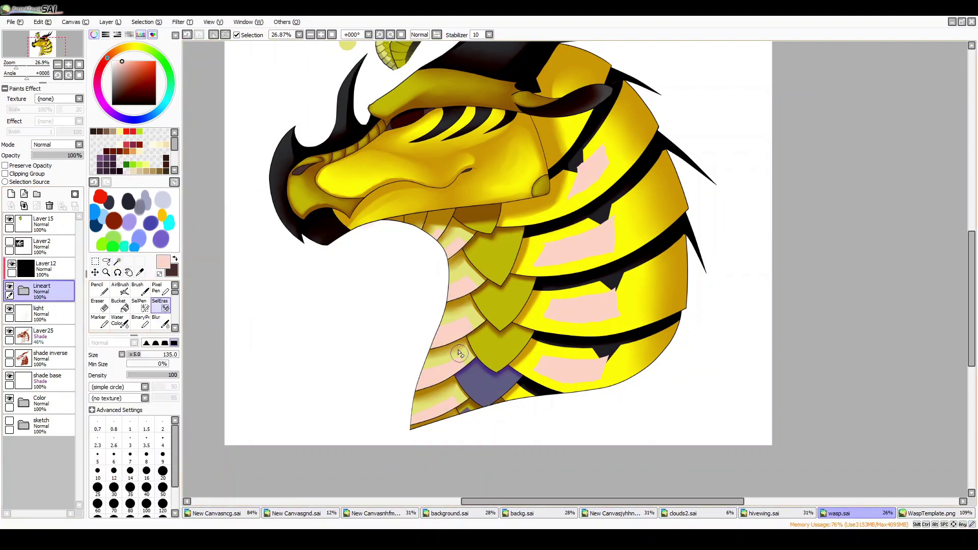
scroll(499, 372, up, 3)
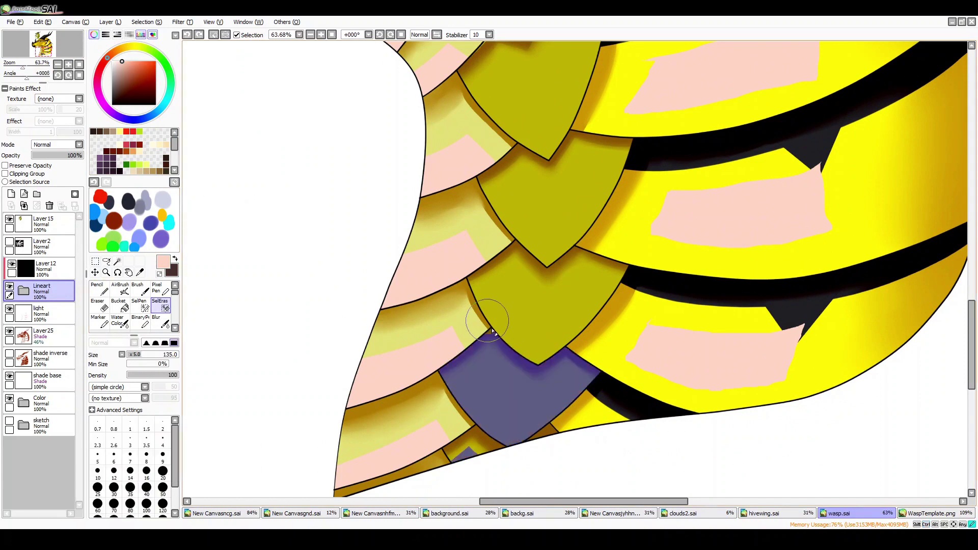
drag(498, 323, 535, 370)
Select the next two olive scales up the neck and trim each selection below the shadow of the scale above
key(w)
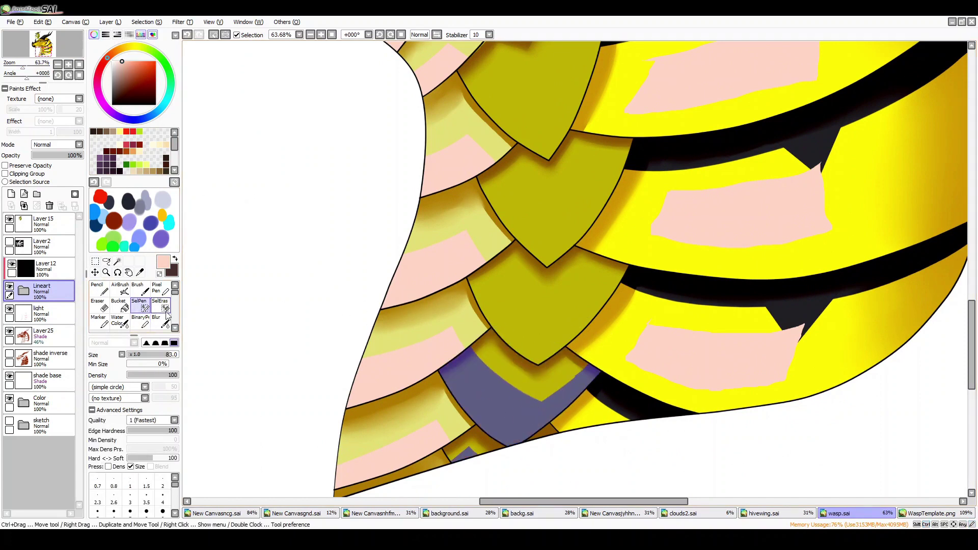
key(w)
click(550, 315)
key(e)
drag(504, 268, 593, 243)
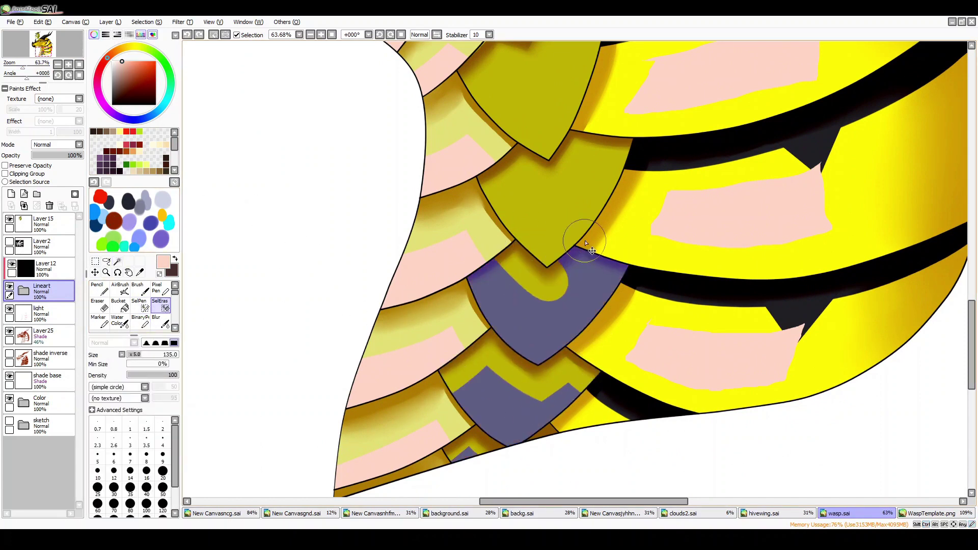
mouse_move(451, 273)
mouse_down()
mouse_move(508, 255)
mouse_move(633, 278)
mouse_up()
key(m)
click(576, 214)
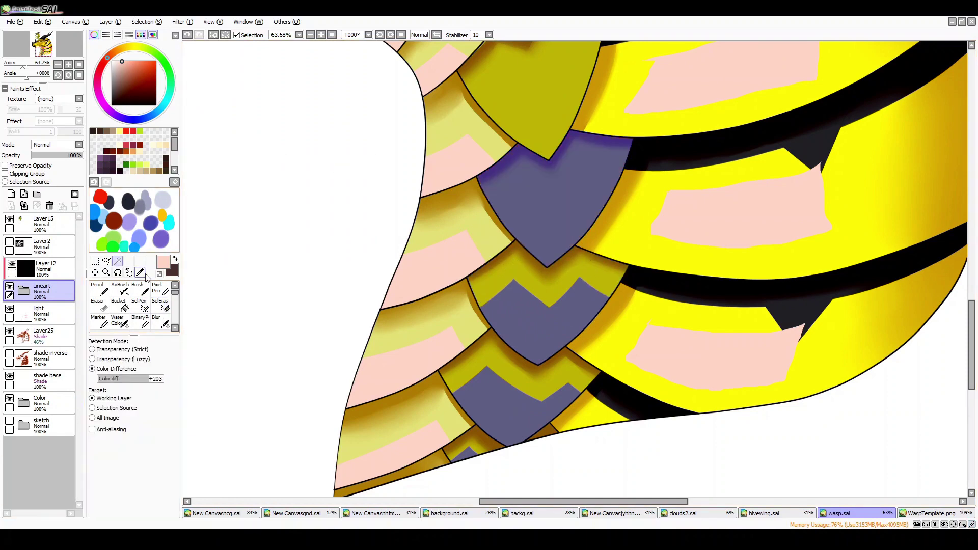
key(e)
drag(504, 170, 593, 146)
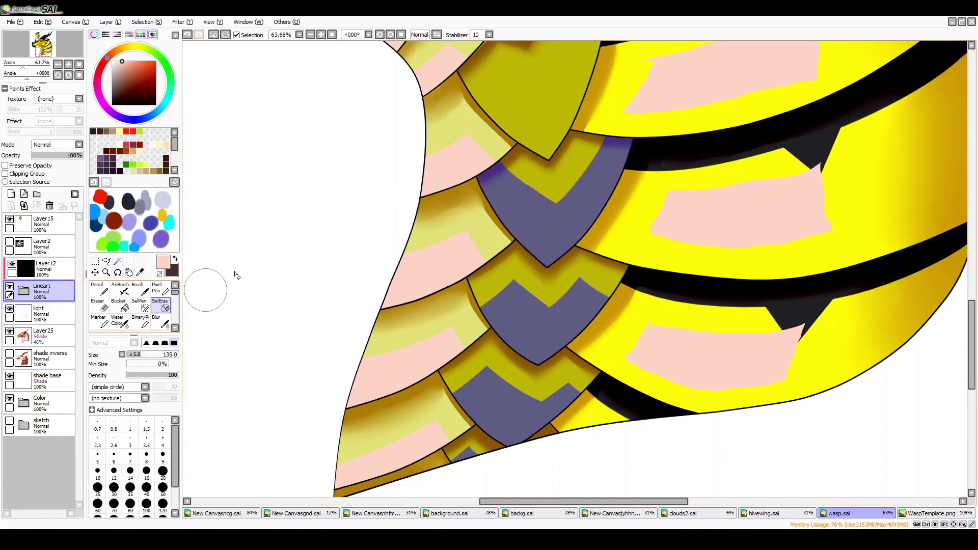
Select and trim the top olive scales under the jaw, and paint all selected scale tips pale pink on the light layer
click(49, 48)
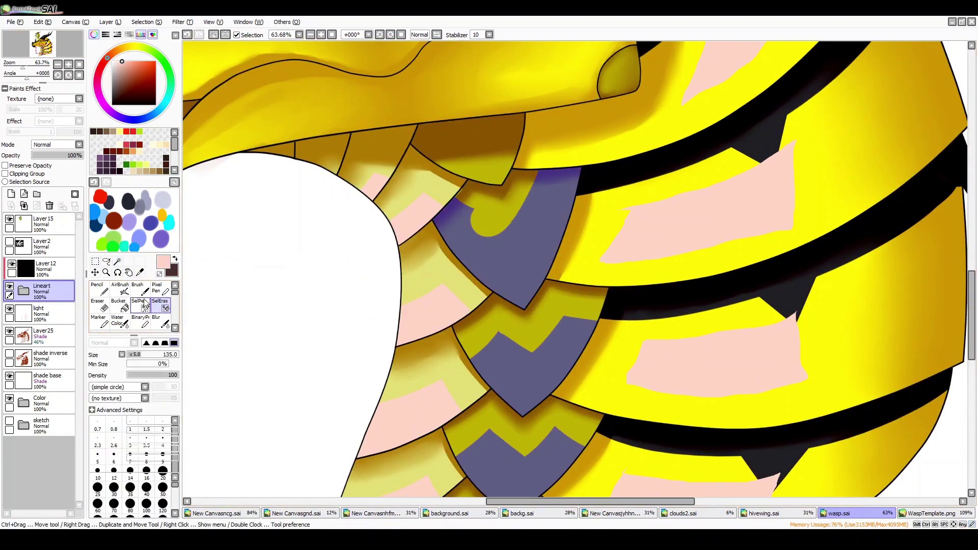
key(w)
click(468, 153)
key(e)
drag(438, 155, 519, 147)
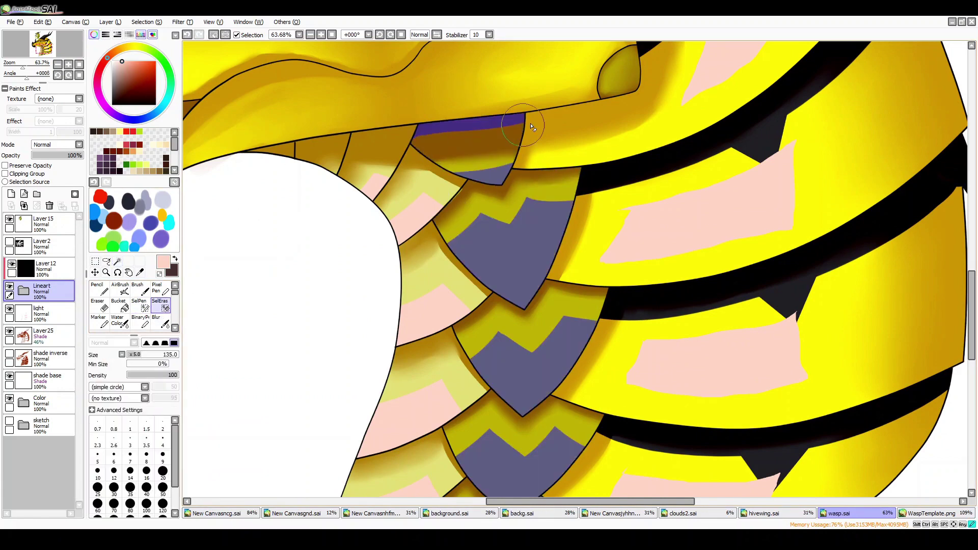
scroll(532, 127, down, 2)
click(51, 312)
key(b)
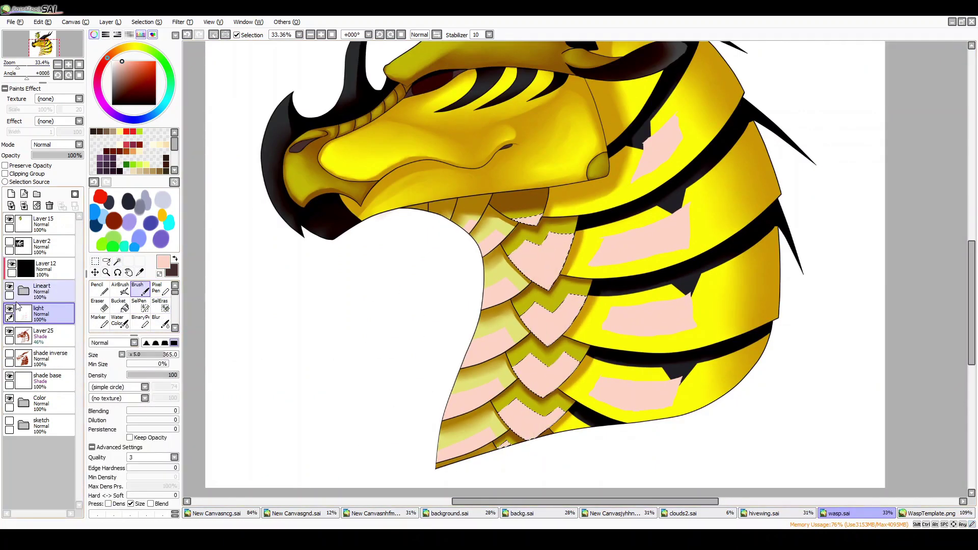
Touch up the highlight selection on the lower neck scales with the light layer hidden, and show the layer again
scroll(479, 206, up, 2)
key(e)
scroll(484, 365, down, 3)
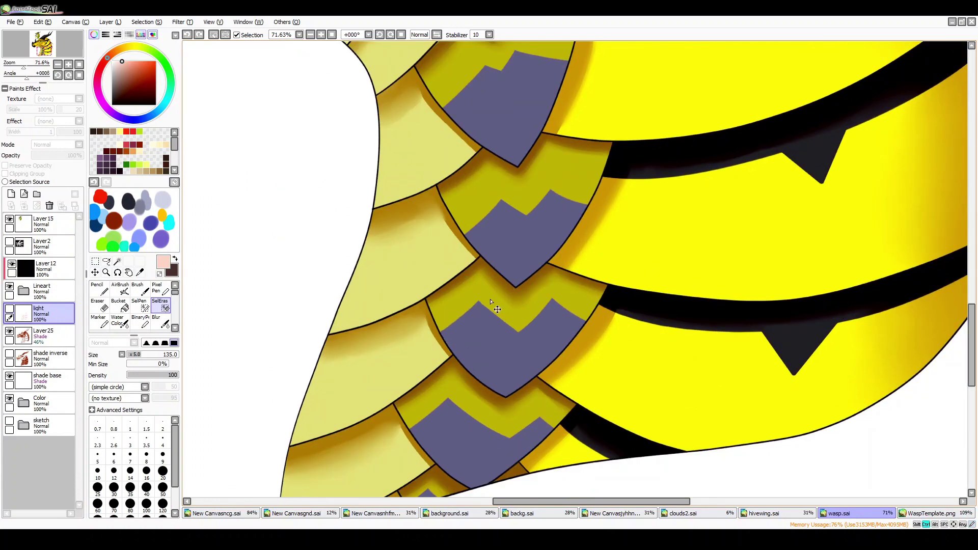
drag(23, 73, 20, 68)
key(ctrl+i)
key(e)
key(w)
click(42, 289)
click(427, 452)
key(e)
click(41, 312)
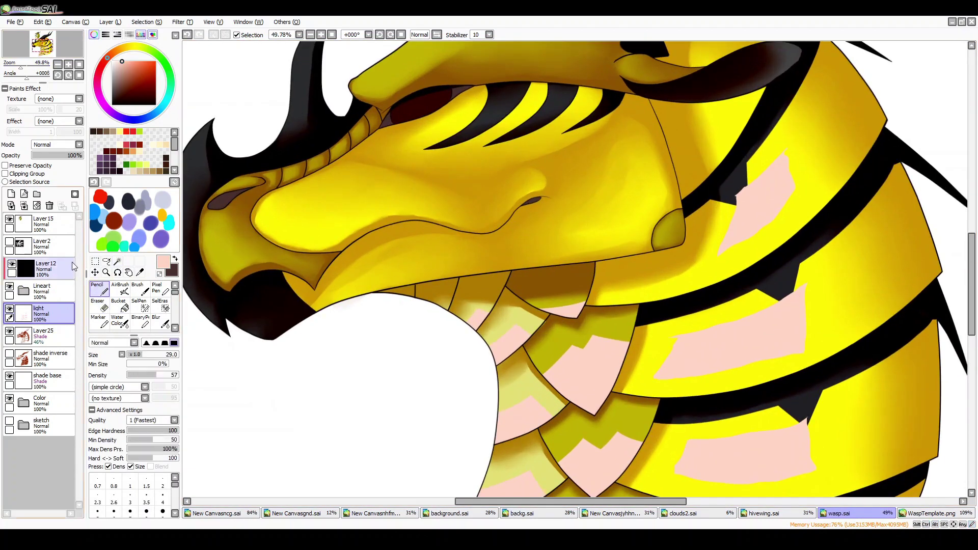
Lasso highlight shapes along the muzzle, nostril ridge, lower jaw, cheek corner and outer edge of the beak
click(106, 261)
drag(282, 193, 260, 218)
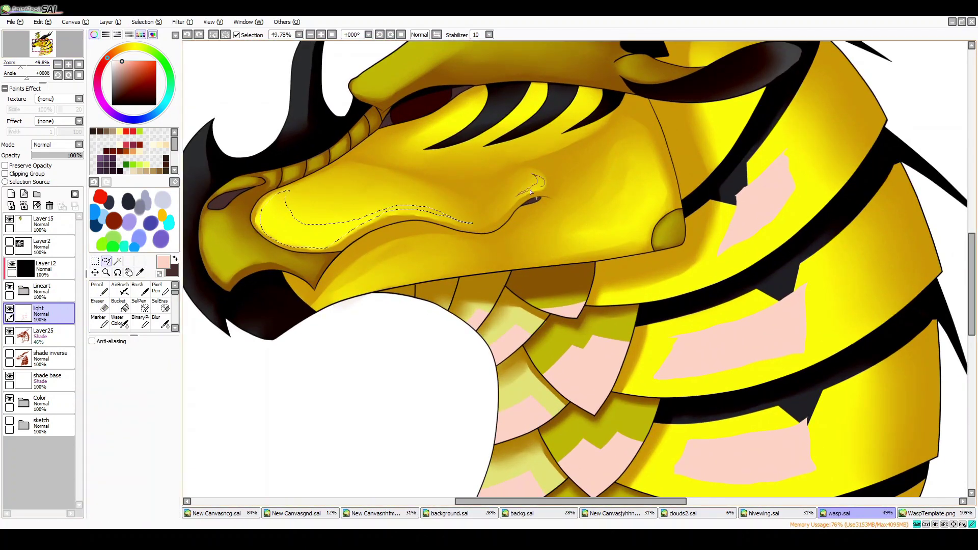
drag(443, 269, 461, 265)
drag(214, 124, 300, 121)
drag(301, 121, 284, 148)
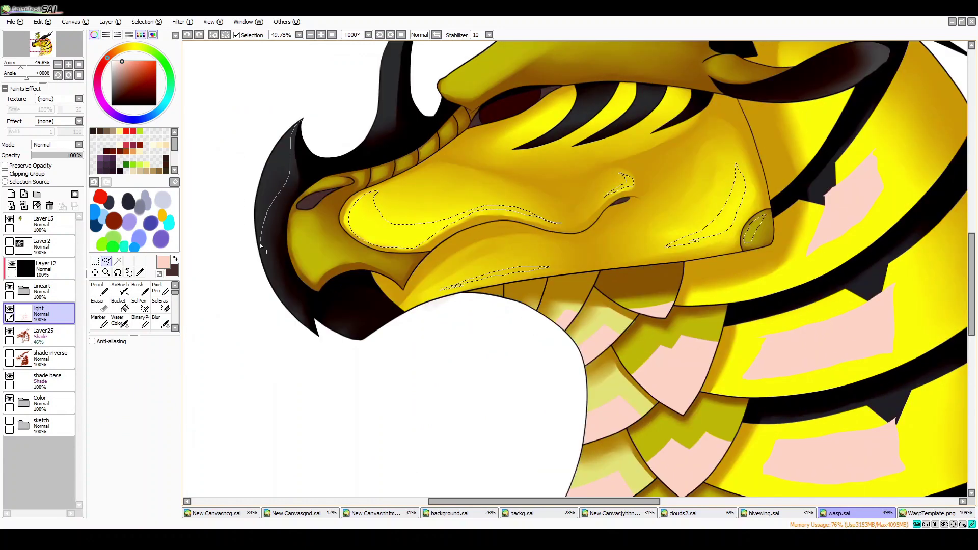
drag(261, 246, 319, 334)
Hide the Color folder and lasso highlight shapes on the nose horn, brow, eye, ear tip and near head horn
click(9, 397)
scroll(379, 234, up, 3)
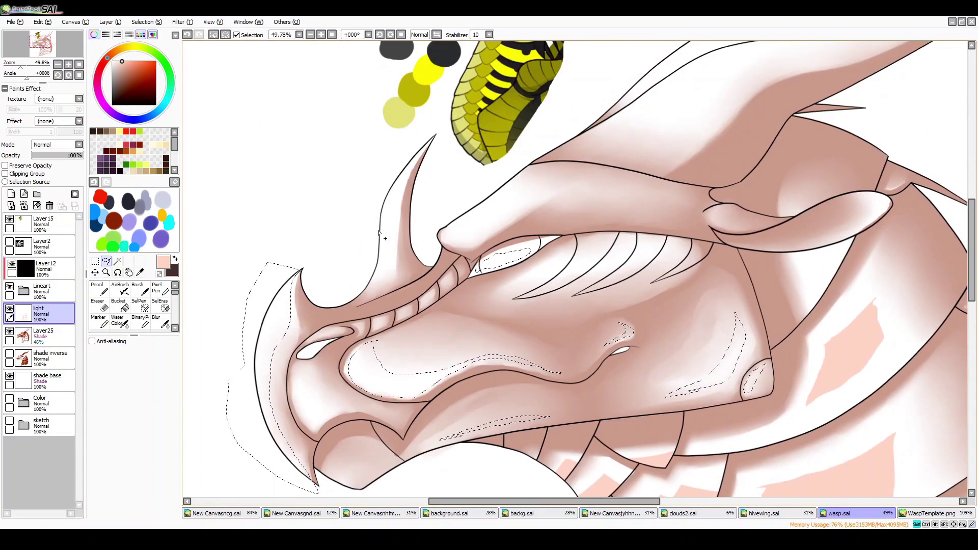
mouse_move(356, 278)
mouse_down()
mouse_move(468, 244)
mouse_move(561, 255)
mouse_move(677, 244)
mouse_move(593, 277)
mouse_move(865, 93)
mouse_move(792, 272)
mouse_up()
scroll(792, 272, up, 3)
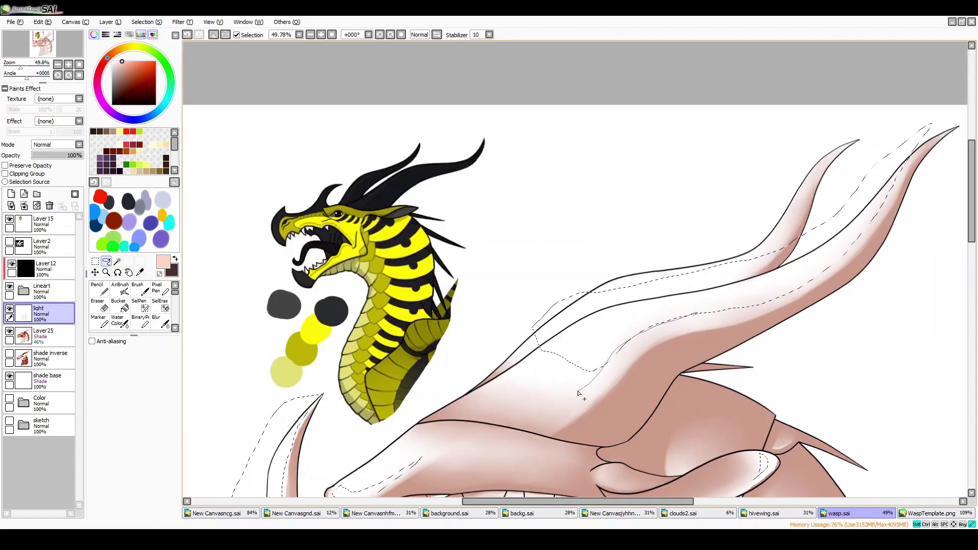
Trim the head horn's highlight selection to the near horn's lineart, dropping the parts on the far horn and background
key(e)
click(41, 289)
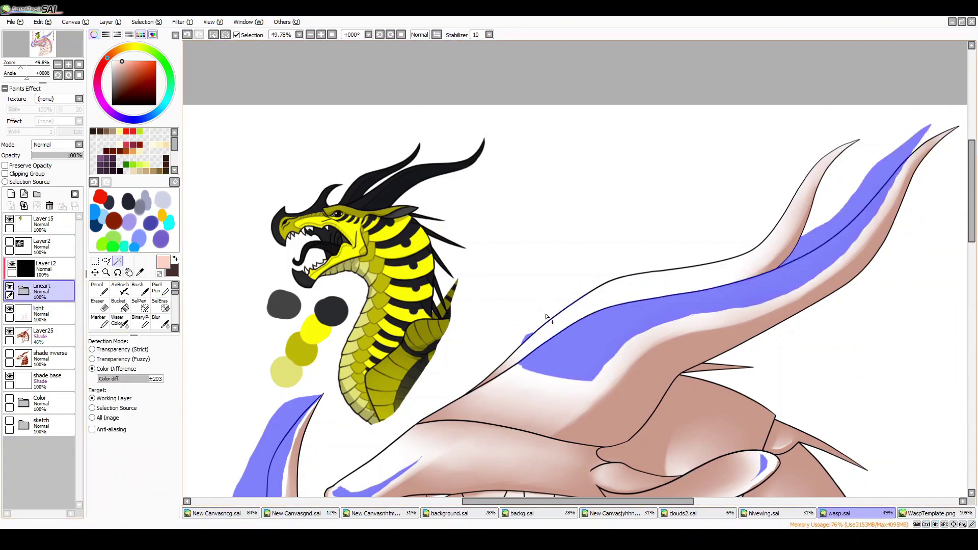
click(9, 286)
key(ctrl+z)
click(42, 312)
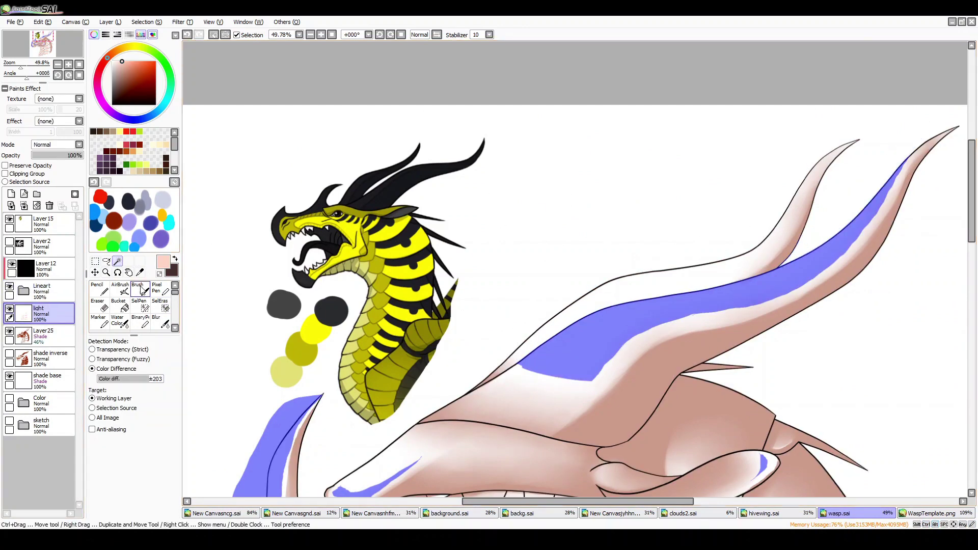
click(138, 289)
Trim the beak and nose horn selections to the lineart, and lasso a highlight on the chin
key(ctrl+minus)
click(42, 289)
key(ctrl+plus)
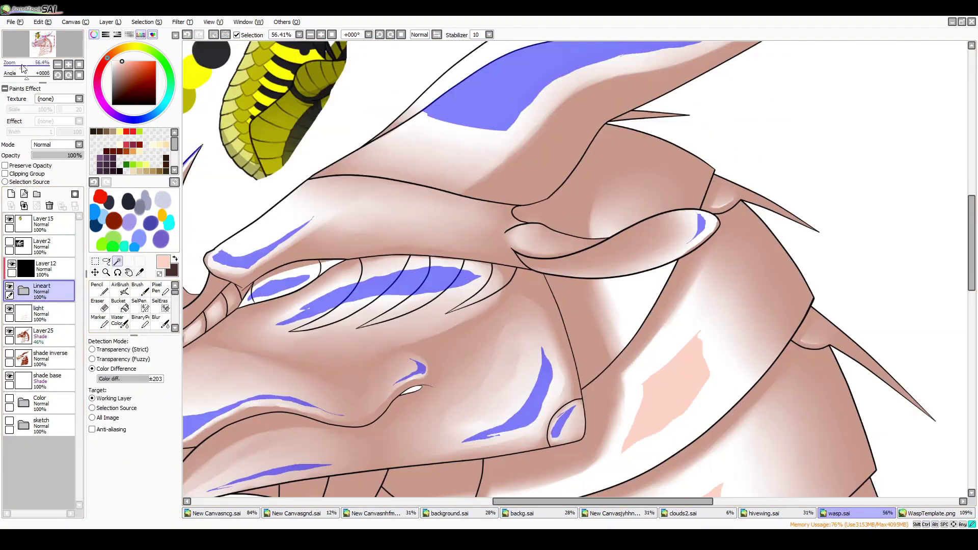
scroll(459, 254, left, 3)
click(106, 261)
drag(301, 337, 361, 326)
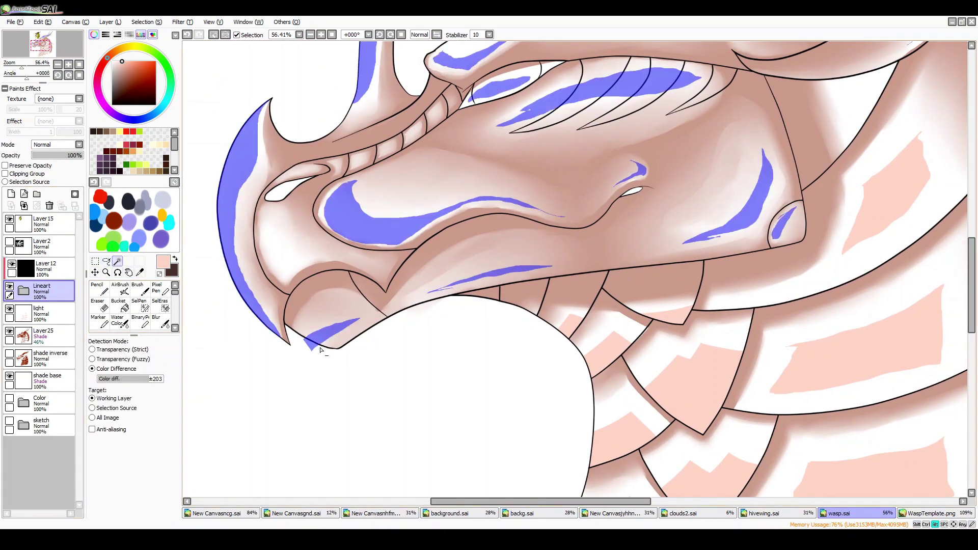
Paint the selected face and near horn highlights pale pink on the light layer with the Brush
click(41, 311)
click(138, 289)
key(ctrl+minus)
drag(376, 274, 710, 104)
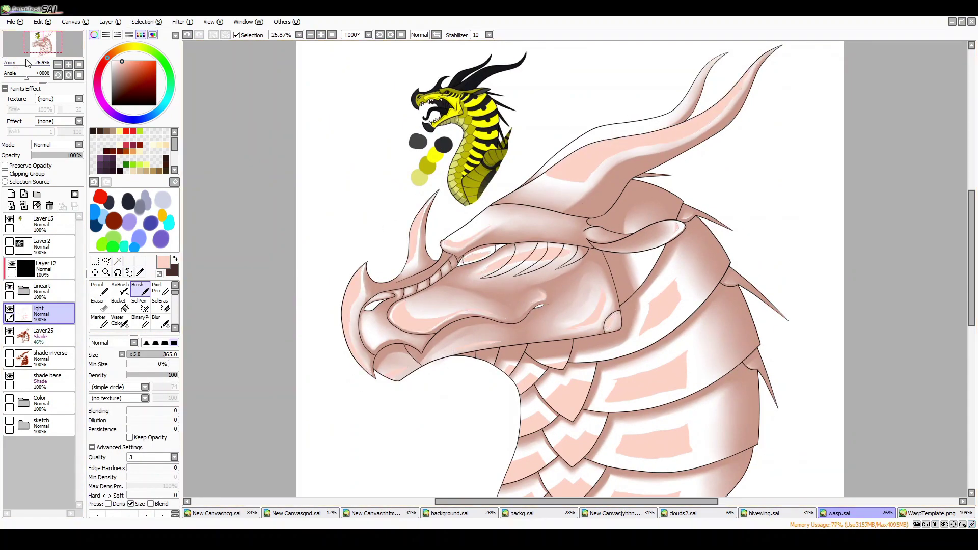
Clean up the nose horn's highlight on the light layer within a lineart selection, using the Brush at size 130
drag(28, 62, 31, 63)
click(42, 289)
click(106, 261)
click(41, 311)
click(137, 289)
click(142, 355)
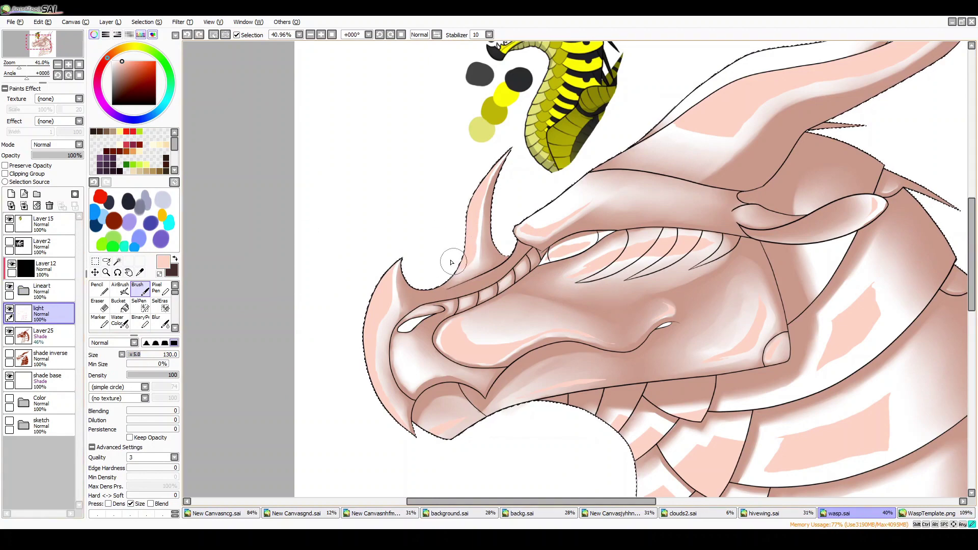
drag(451, 262, 171, 425)
Lasso a highlight along the upper edge of the far head horn and fill it pale pink on the light layer
click(42, 289)
click(106, 261)
drag(405, 321, 414, 359)
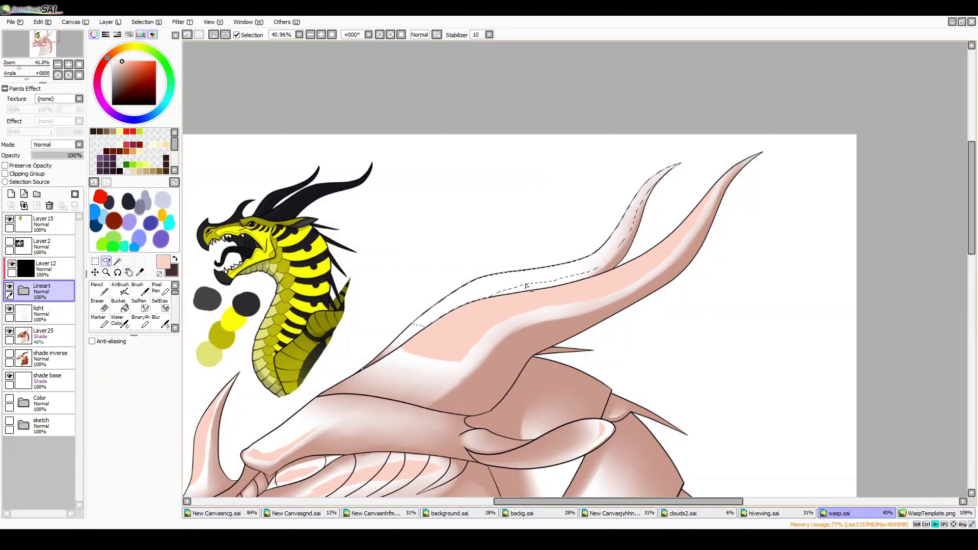
click(42, 312)
click(138, 289)
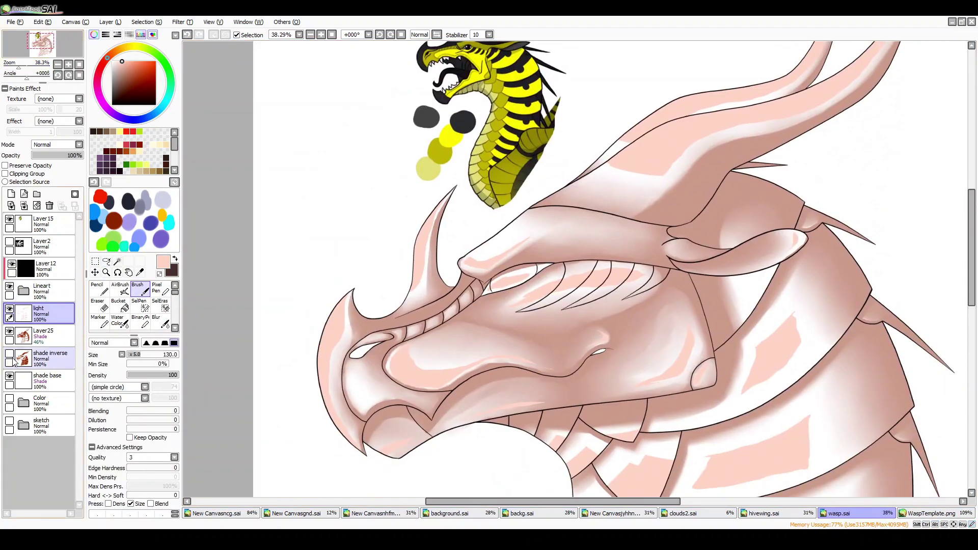
Show the Color folder, hide Layer25, and set the light layer to Luminosity mode
click(9, 399)
click(9, 331)
scroll(56, 145, down, 4)
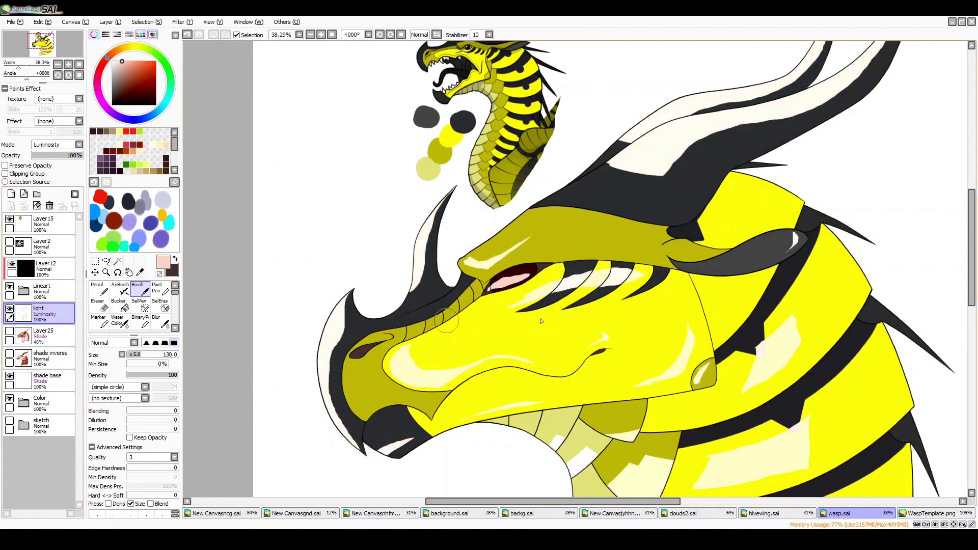
Recolour the light layer's highlights pale yellow, comparing Normal with Luminosity mode and keeping Luminosity
click(160, 321)
key(ctrl+z)
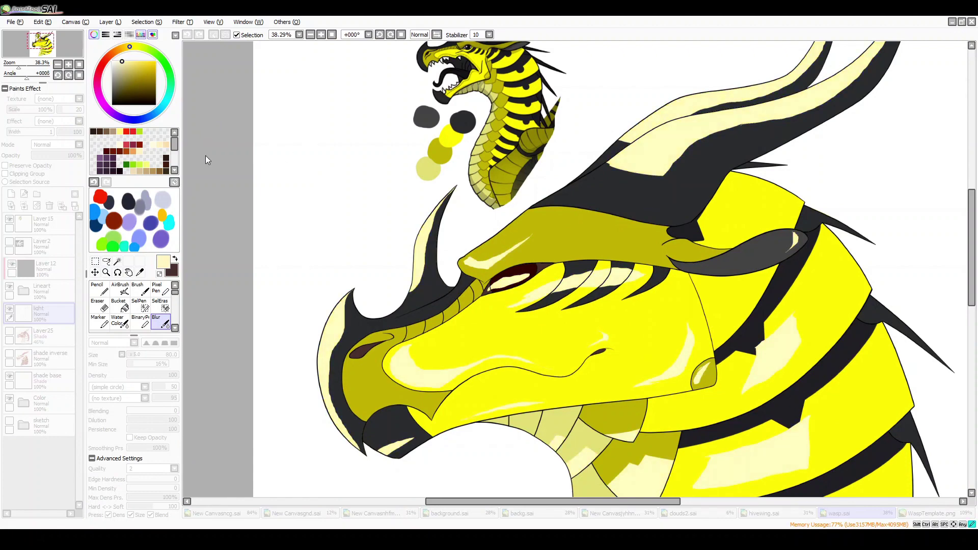
key(ctrl+y)
click(76, 155)
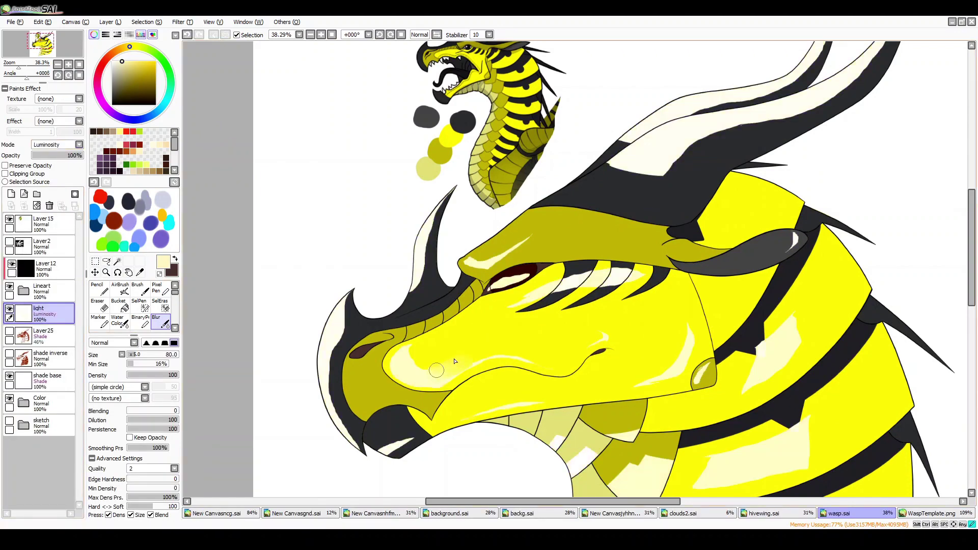
Add a layer above shade base, hide the Color folder, and fill the new layer with dark olive as a backdrop
click(11, 193)
click(9, 397)
click(118, 304)
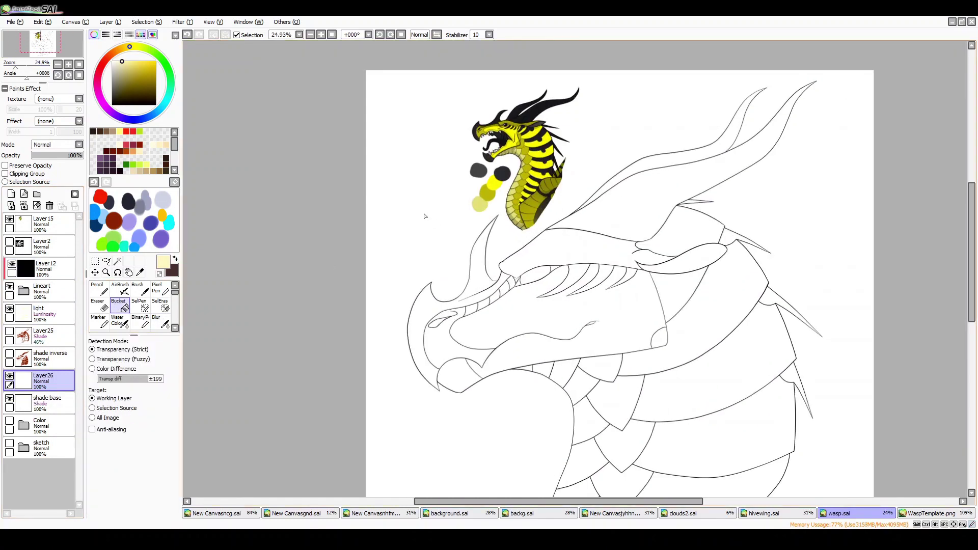
click(509, 255)
Select the connected snout-tip and nose-horn area from the lineart and blur the inner edge of the snout-tip highlight
drag(19, 67, 23, 72)
click(51, 313)
click(346, 305)
click(160, 321)
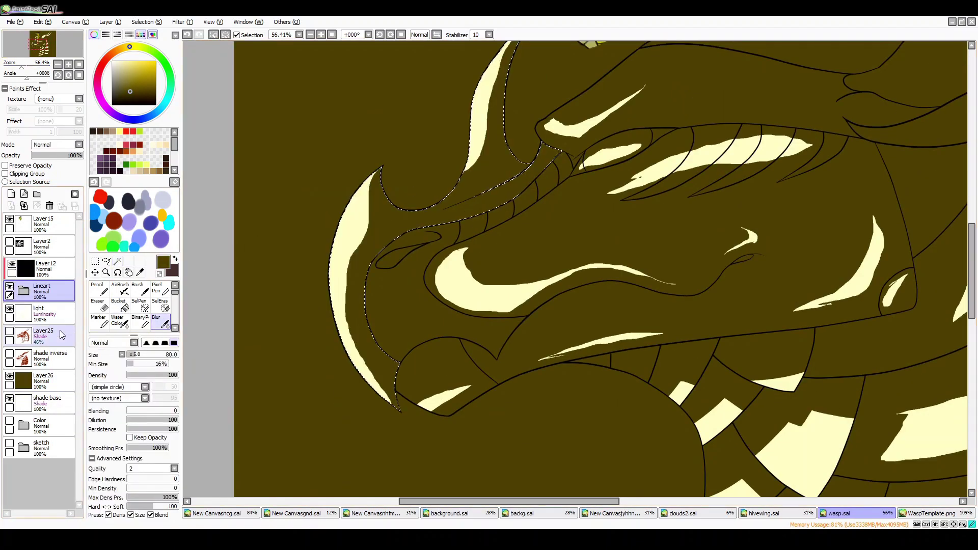
mouse_move(356, 235)
mouse_down()
mouse_move(342, 304)
mouse_move(360, 243)
mouse_move(377, 357)
mouse_up()
key(ctrl+z)
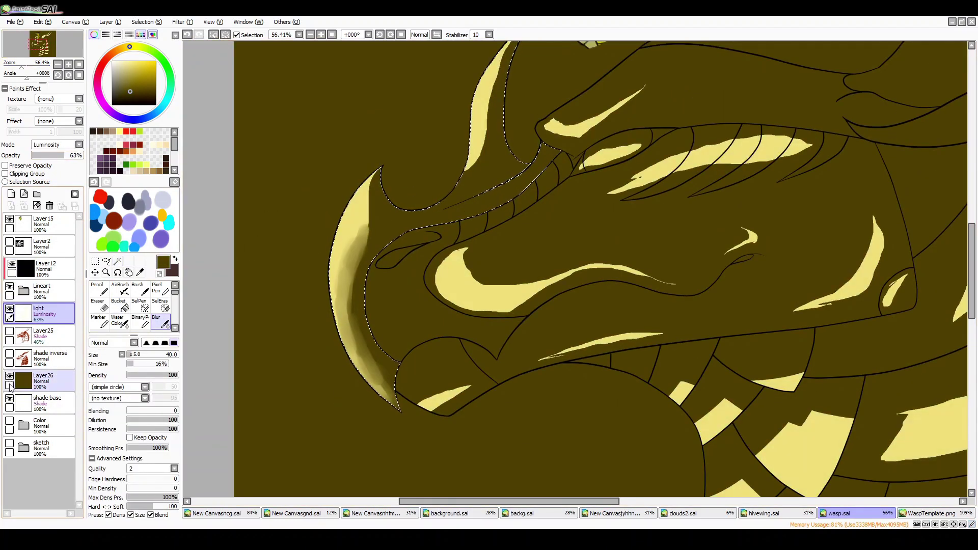
Lower the light layer's opacity to 44%, comparing the highlights over the base colours and the olive backdrop
click(9, 377)
click(9, 421)
click(9, 421)
click(9, 377)
drag(71, 156, 45, 155)
Blend the snout-tip and nose-horn highlights with Blur at size 100, checking them over the base colours, and clear the selection
drag(152, 354, 178, 355)
mouse_move(359, 234)
mouse_down()
mouse_move(387, 377)
mouse_move(392, 356)
mouse_up()
click(100, 305)
click(9, 377)
click(10, 420)
click(10, 422)
click(9, 376)
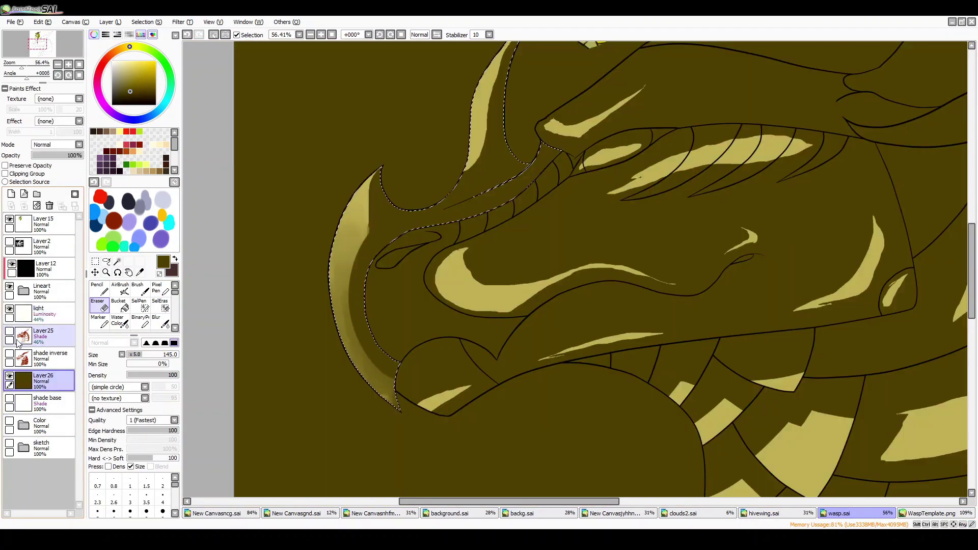
click(161, 320)
drag(477, 113, 473, 174)
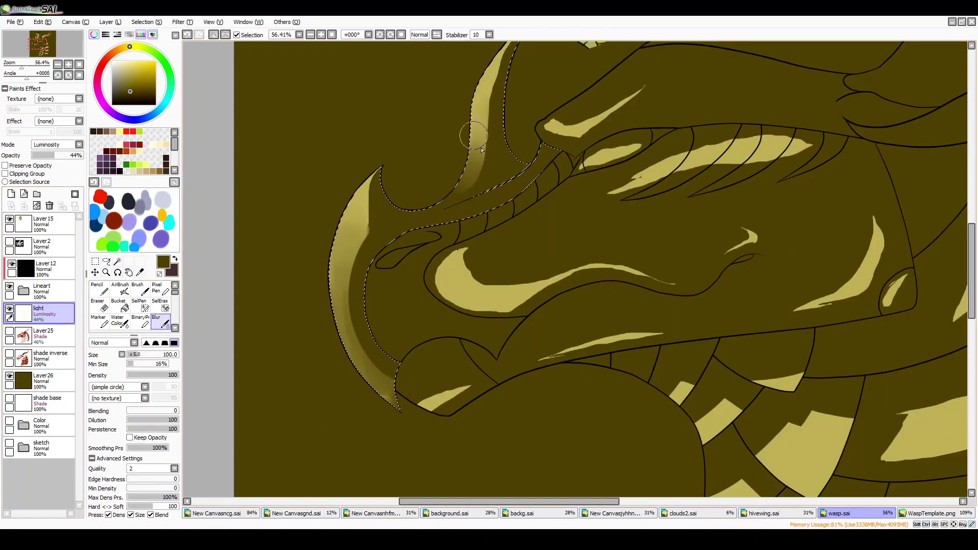
key(ctrl+d)
scroll(489, 253, up, 3)
scroll(489, 254, down, 3)
key(b)
scroll(456, 269, up, 1)
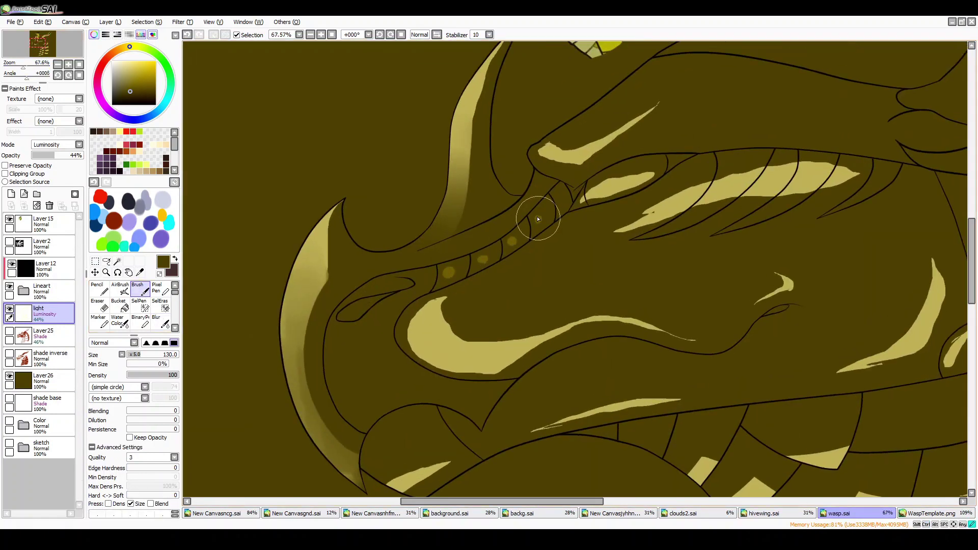
click(79, 145)
click(50, 152)
drag(43, 155, 82, 155)
click(99, 287)
click(121, 195)
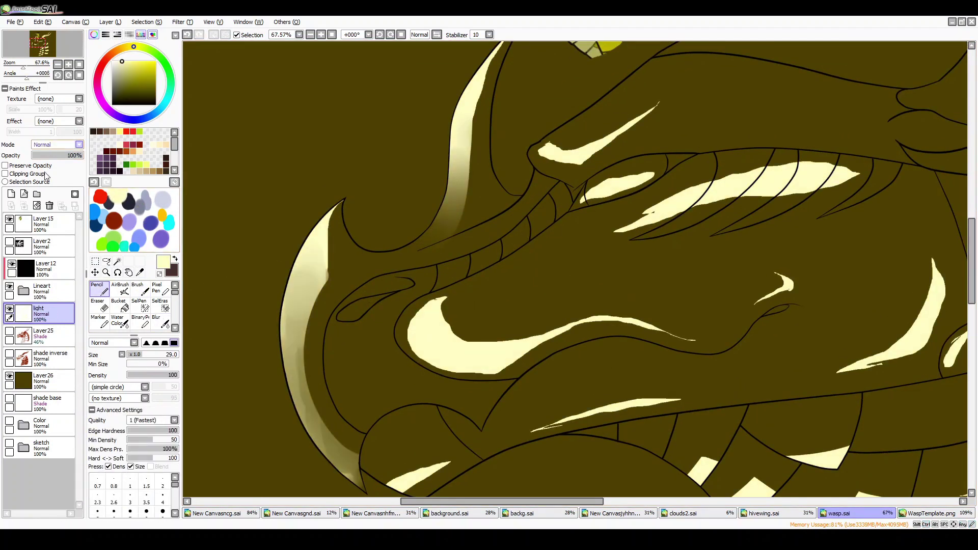
key(ctrl+z)
key(ctrl+z)
Blur the snout, cheek and lower-jaw highlights on the light layer within the face's lineart selection at size 100
click(161, 321)
key(ctrl+z)
mouse_move(423, 326)
mouse_down()
mouse_move(467, 334)
mouse_move(479, 299)
mouse_move(555, 319)
mouse_move(563, 310)
mouse_move(437, 353)
mouse_move(475, 310)
mouse_move(640, 312)
mouse_move(735, 275)
mouse_move(666, 385)
mouse_move(546, 412)
mouse_move(655, 382)
mouse_move(622, 309)
mouse_move(618, 332)
mouse_move(650, 299)
mouse_move(279, 289)
mouse_move(640, 376)
mouse_move(644, 222)
mouse_up()
scroll(621, 309, right, 5)
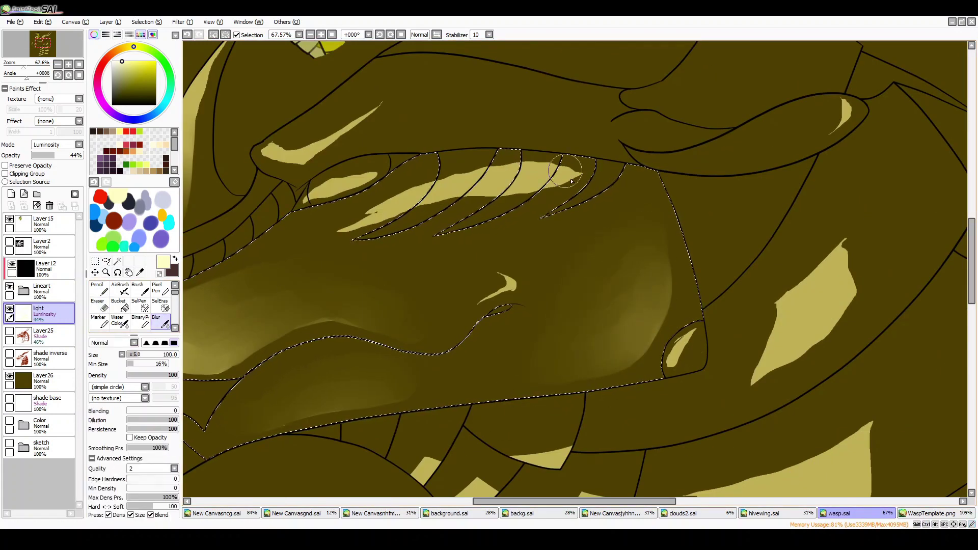
Blur the long highlight across the stripes behind the eye into a soft glow
key(ctrl+e)
drag(438, 178, 367, 224)
key(ctrl+z)
key(ctrl+e)
mouse_move(414, 190)
mouse_down()
mouse_move(444, 193)
mouse_move(357, 229)
mouse_move(504, 210)
mouse_up()
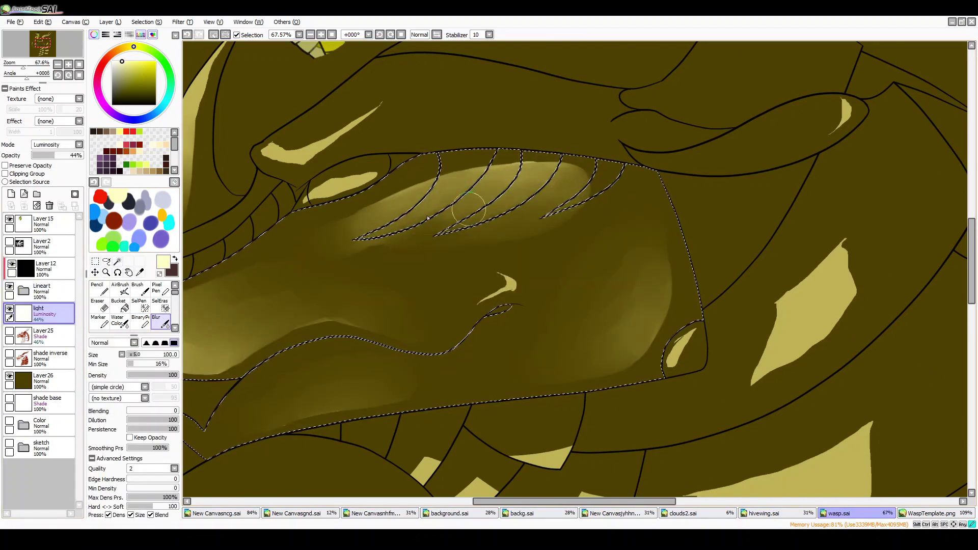
click(9, 331)
click(10, 331)
Select the lower-jaw tip, brow and ear areas from the lineart and blur their highlights on the light layer at size 40
scroll(565, 255, down, 2)
click(117, 262)
click(459, 255)
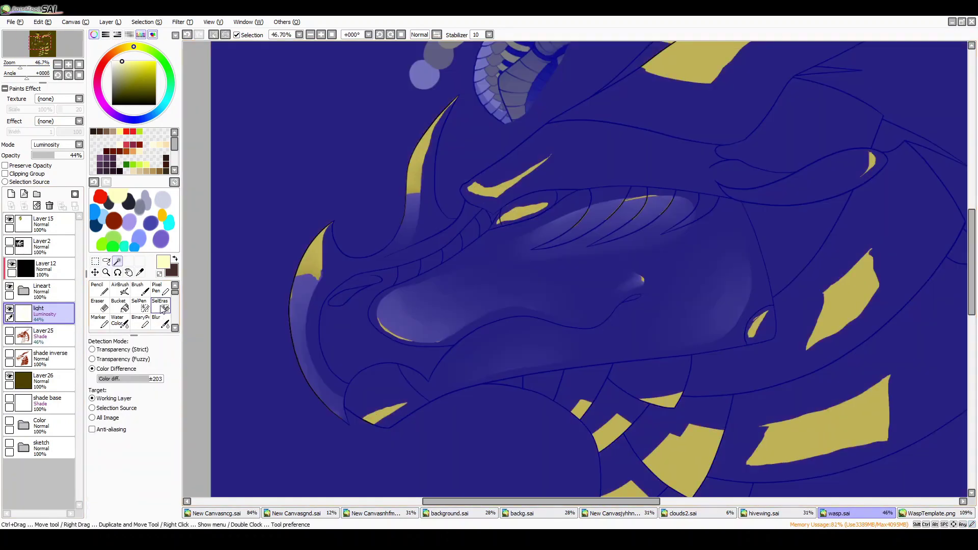
click(41, 291)
click(387, 392)
click(566, 190)
click(805, 181)
click(160, 321)
click(40, 310)
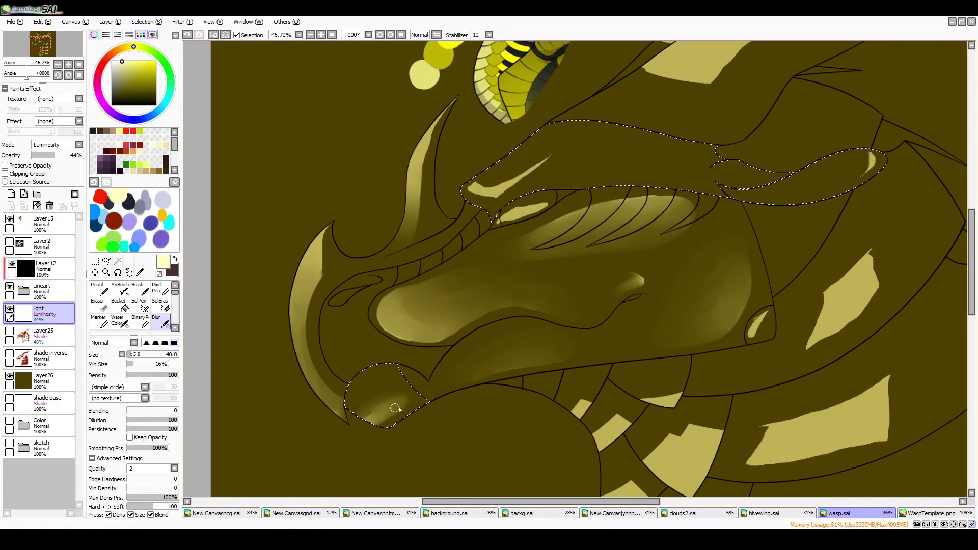
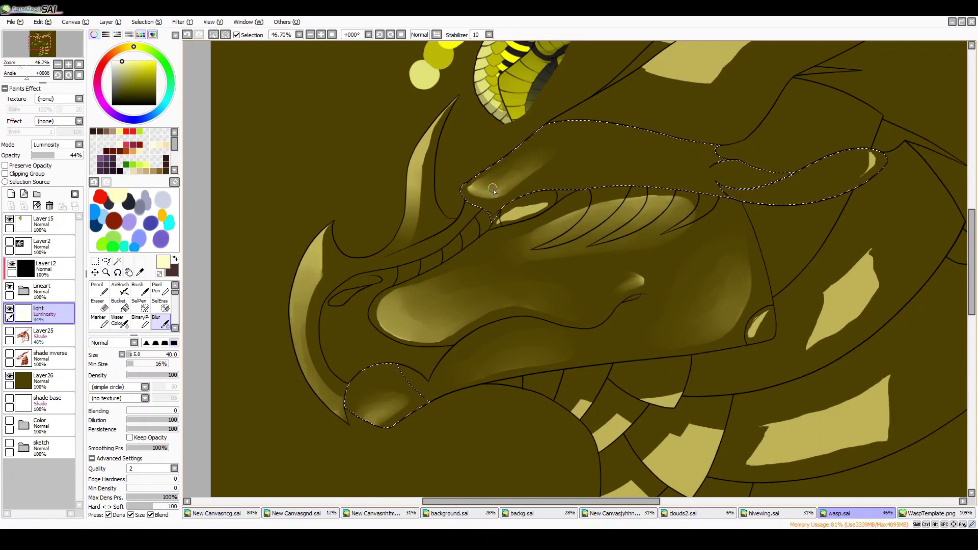
Select the eye area and blur its highlight on the light layer with Blur at size 40
click(99, 288)
click(9, 354)
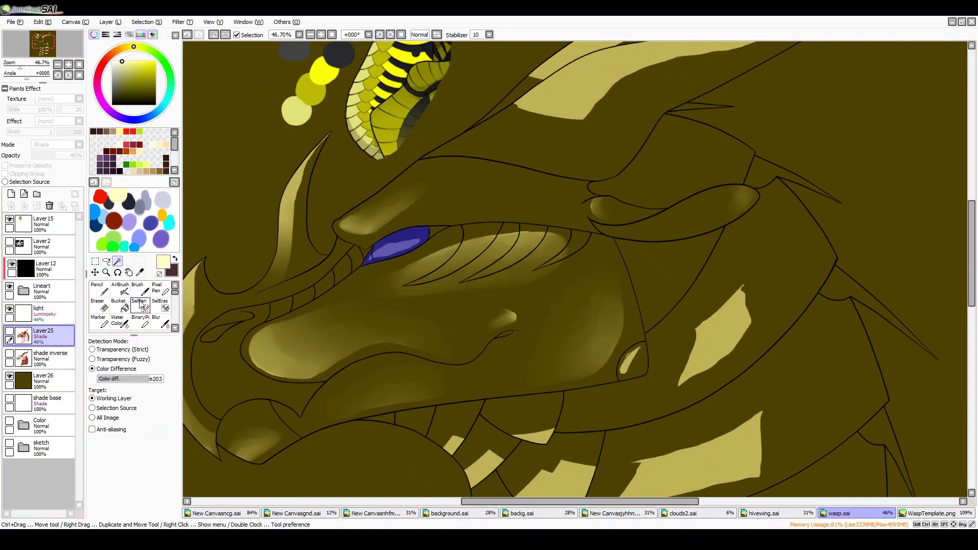
click(49, 357)
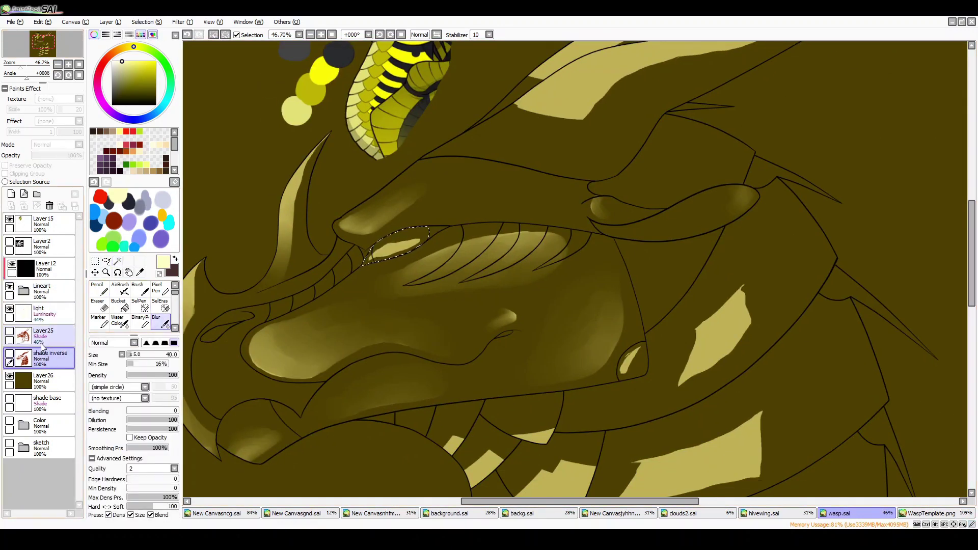
click(42, 337)
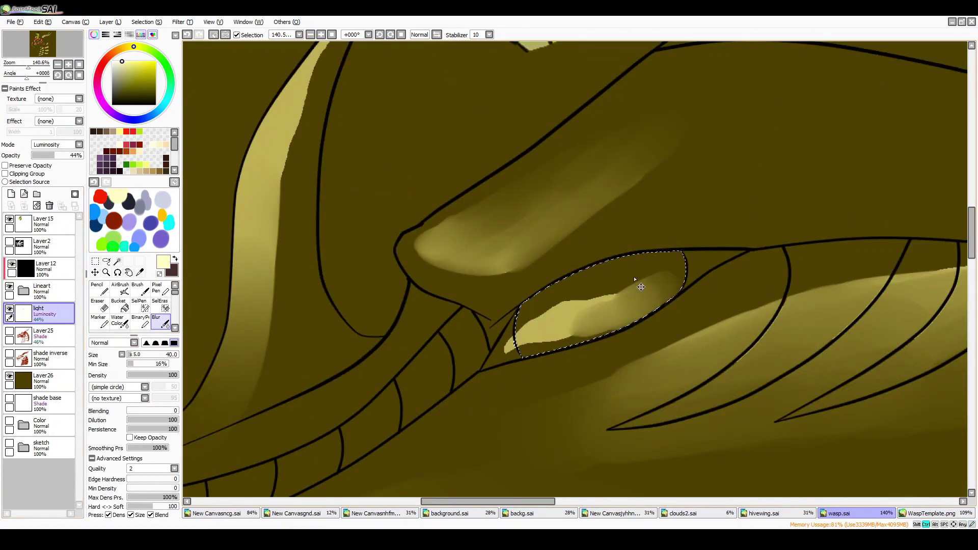
mouse_move(570, 311)
mouse_down()
mouse_move(609, 296)
mouse_move(560, 310)
mouse_up()
drag(631, 285, 585, 306)
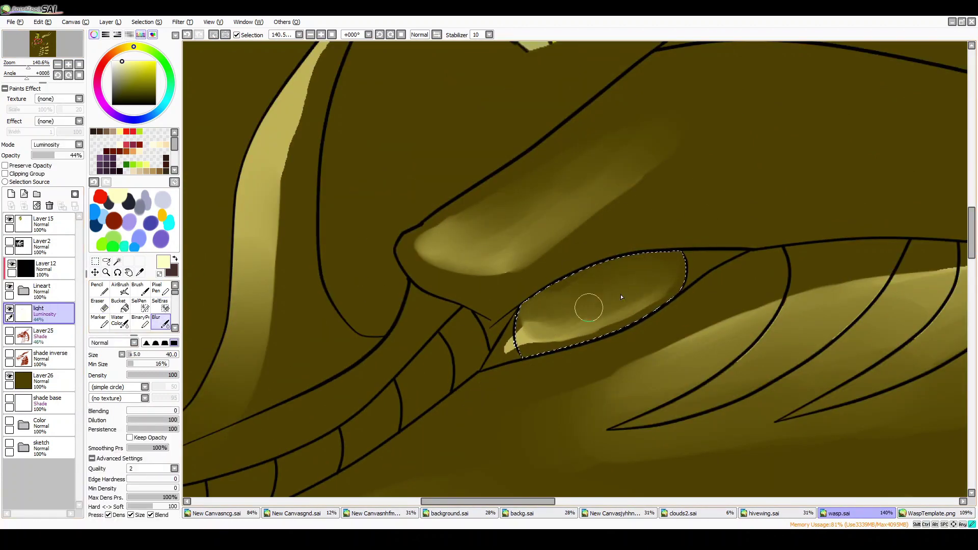
key(ctrl+z)
Fade the lower edge of the eye's highlight with the Eraser at reduced density
key(e)
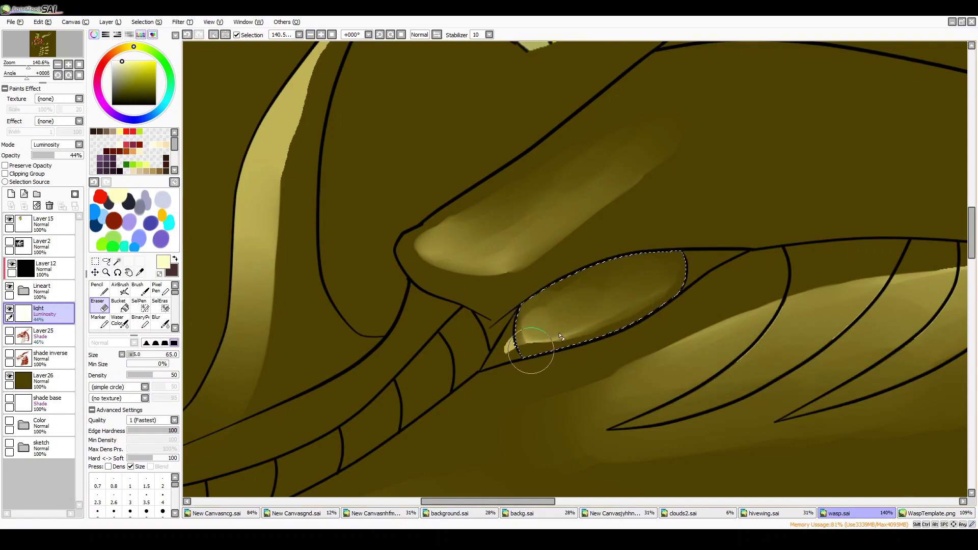
drag(560, 337, 637, 285)
key(minus)
key(minus)
key(minus)
key(minus)
key(plus)
key(plus)
key(plus)
key(plus)
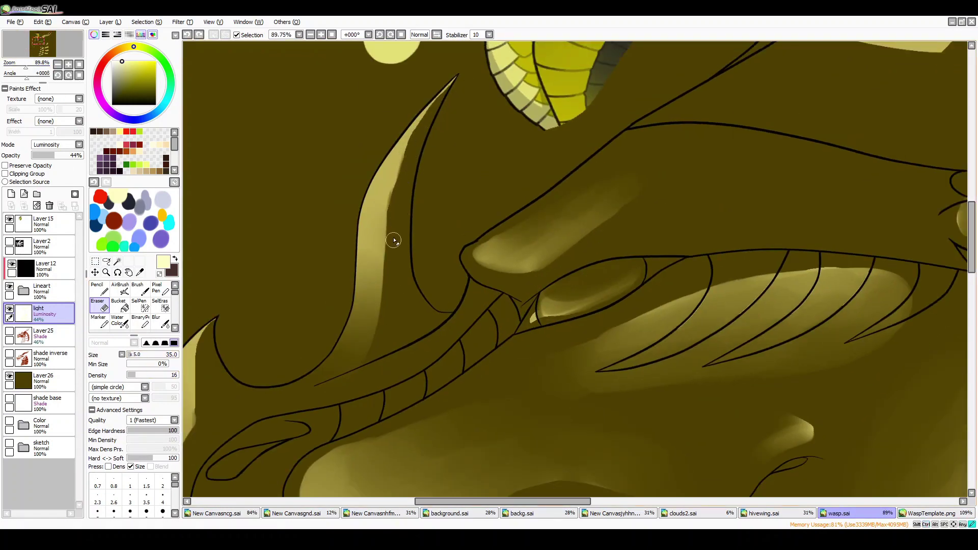
key(ctrl+z)
key(minus)
key(minus)
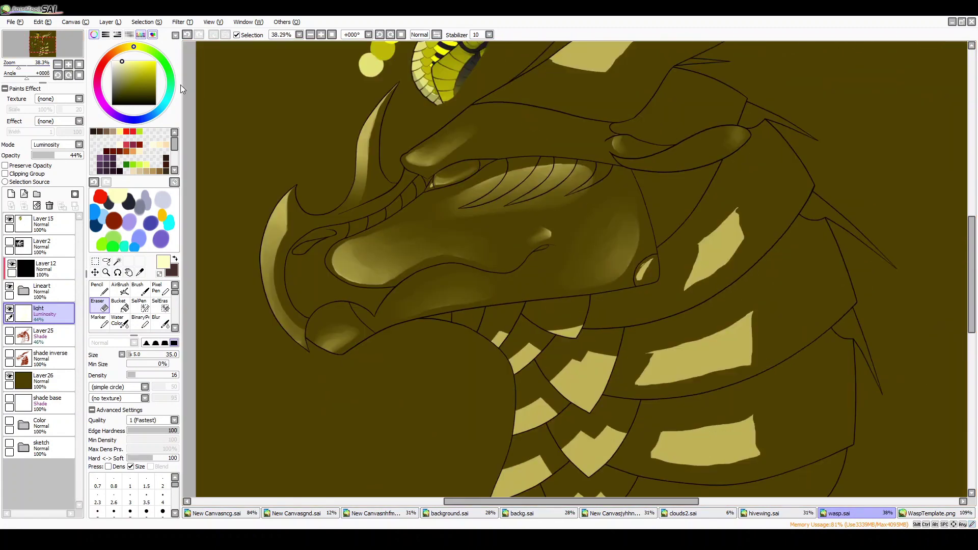
Select the scale at the jaw's back corner from the lineart and soften its highlight on the light layer with Blur at size 40
click(42, 290)
click(117, 261)
click(24, 290)
click(646, 270)
click(160, 321)
click(46, 311)
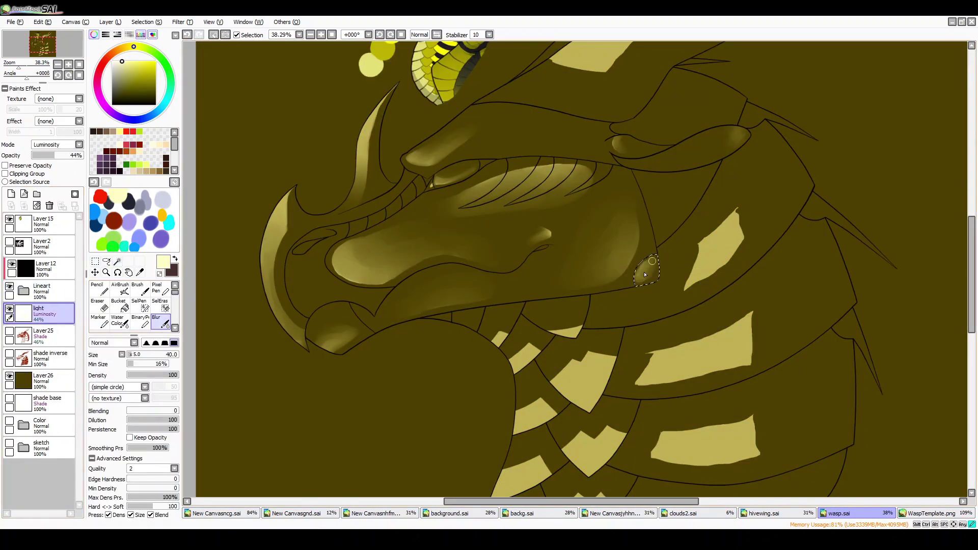
key(plus)
key(plus)
key(e)
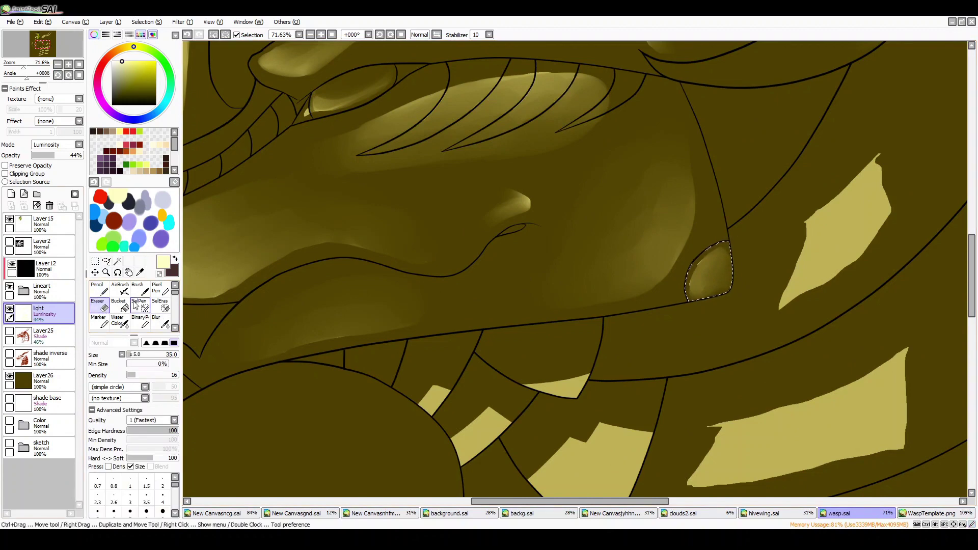
key(e)
Select the large neck bands and blur the highlights of the upper two with Blur at size 210
key(minus)
key(minus)
key(minus)
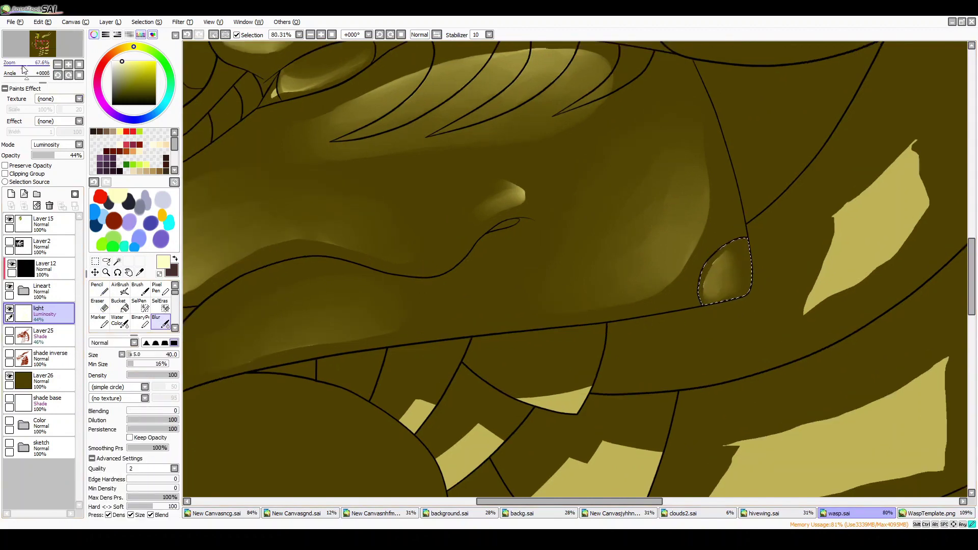
click(602, 456)
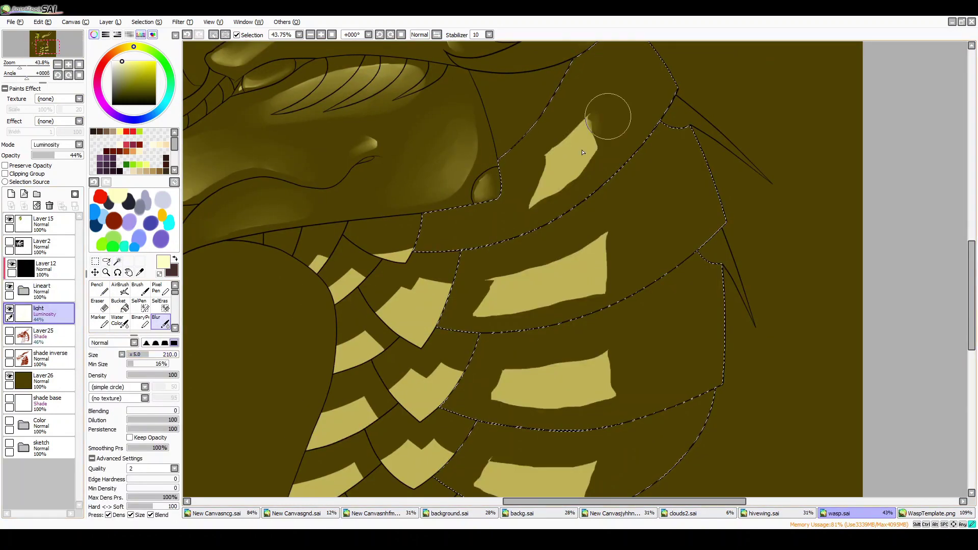
mouse_move(614, 109)
mouse_down()
mouse_move(620, 72)
mouse_move(561, 152)
mouse_up()
drag(606, 259, 661, 221)
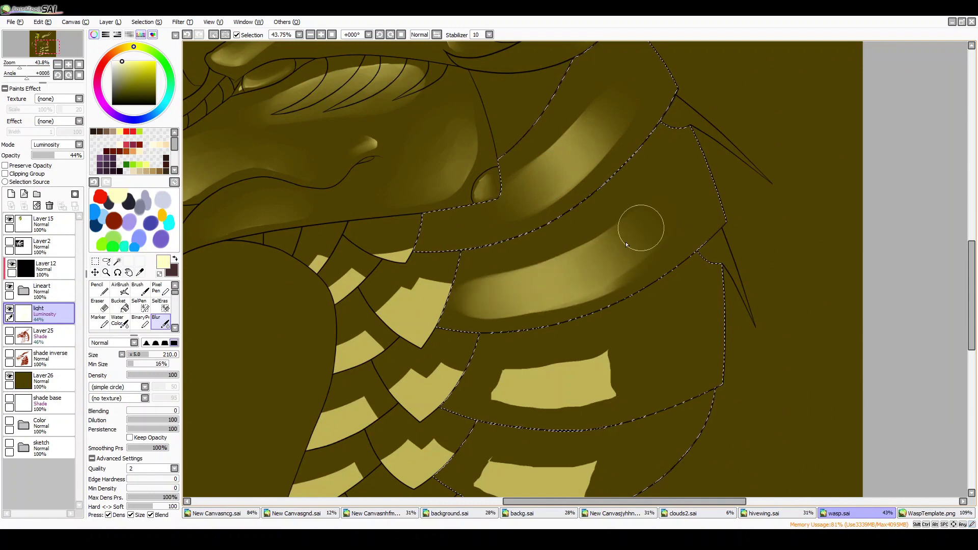
Soften the front end of the second neck band's highlight and blend the third band's, alternating Eraser and Blur
key(e)
key(b)
mouse_move(470, 323)
mouse_down()
mouse_move(568, 277)
mouse_move(447, 328)
mouse_move(541, 389)
mouse_move(448, 379)
mouse_up()
click(104, 308)
drag(514, 370, 494, 402)
drag(486, 250, 448, 305)
key(b)
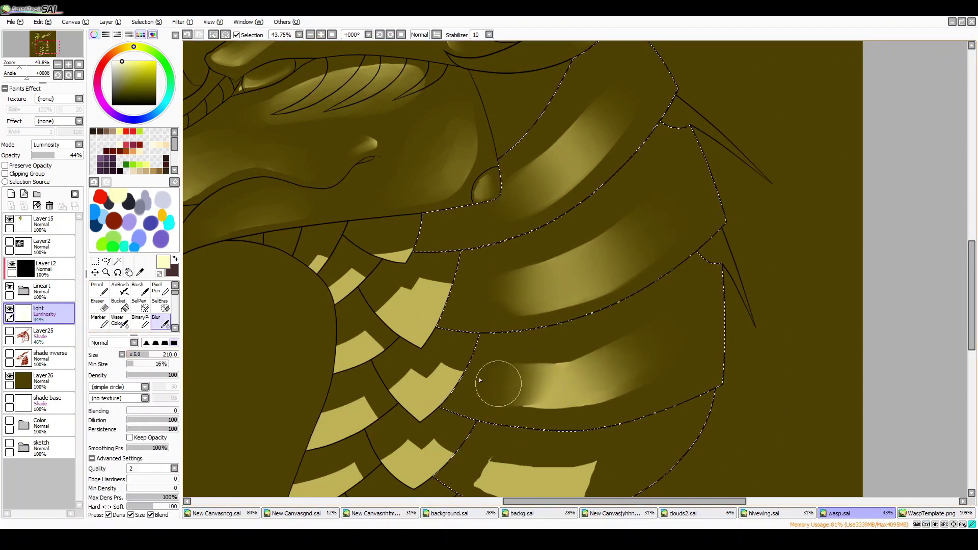
mouse_move(496, 384)
mouse_down()
mouse_move(541, 386)
mouse_move(560, 366)
mouse_move(506, 360)
mouse_move(611, 366)
mouse_move(443, 331)
mouse_up()
Blend the lowest neck band's highlight with Eraser and Blur, and clear the selection
key(e)
key(b)
scroll(873, 280, down, 2)
key(e)
key(b)
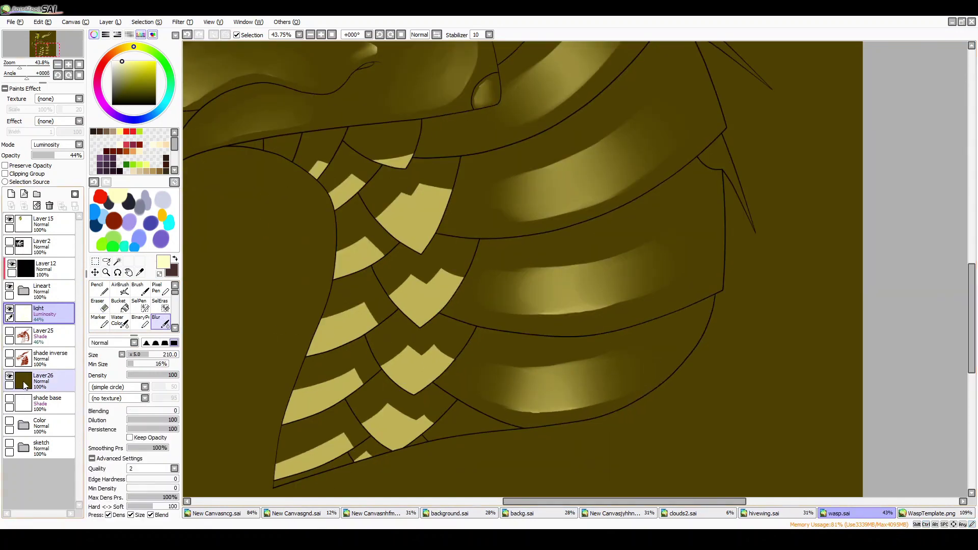
Select the neck sections above and below the ear and blur their highlights on the light layer at size 210
scroll(518, 392, up, 3)
scroll(518, 305, up, 3)
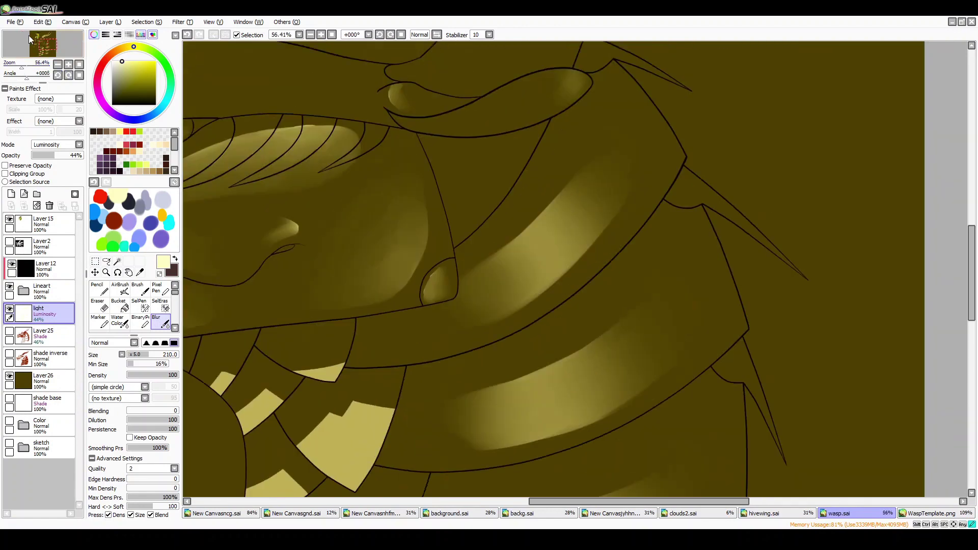
drag(540, 101, 519, 326)
key(n)
key(b)
mouse_move(531, 219)
mouse_down()
mouse_move(524, 135)
mouse_move(585, 120)
mouse_move(545, 175)
mouse_up()
drag(504, 248, 552, 222)
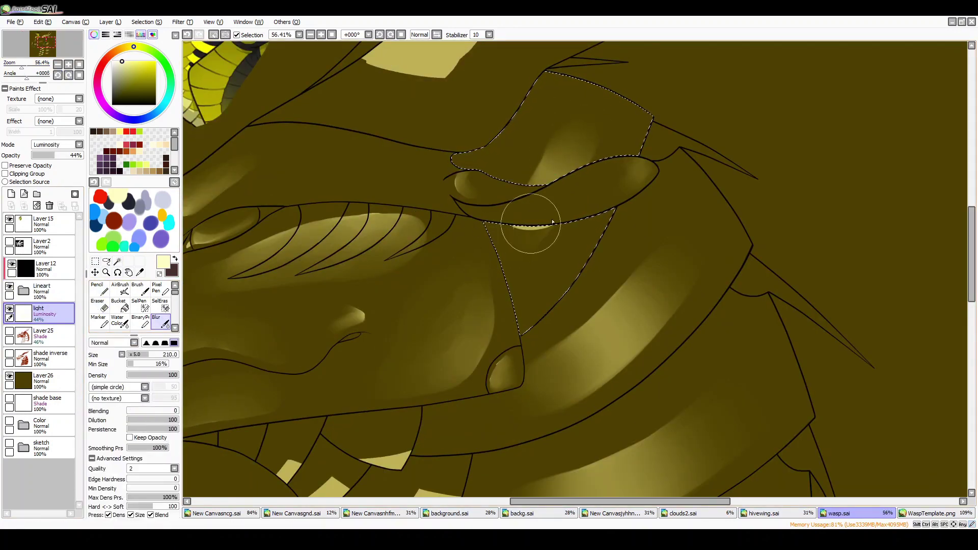
scroll(518, 245, down, 5)
scroll(284, 297, up, 5)
key(e)
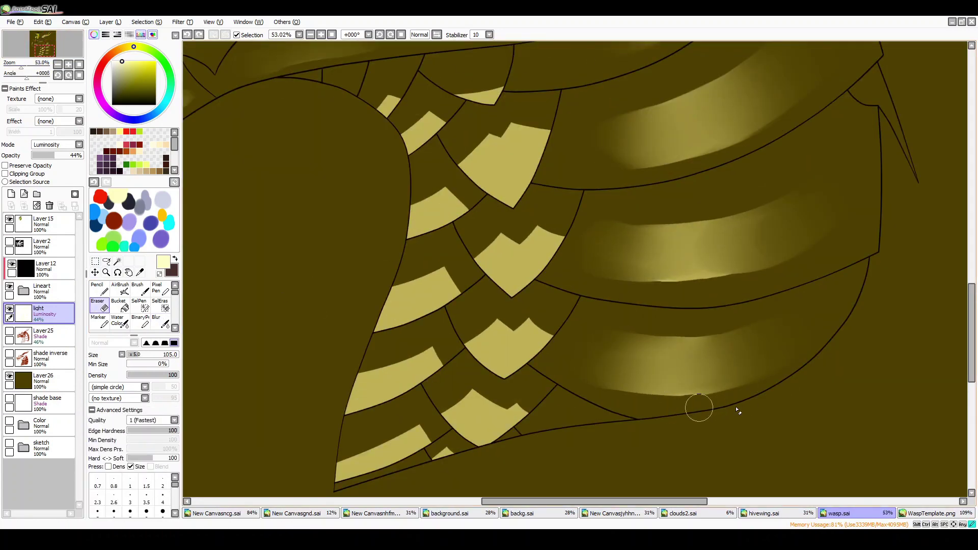
Select alternating throat scales and blur their highlights on the light layer with Blur at size 70
click(117, 261)
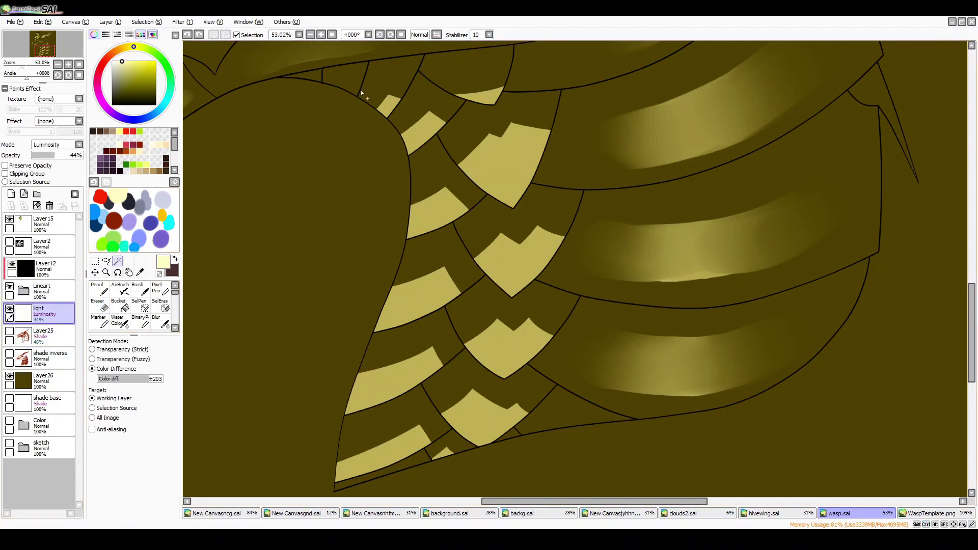
click(402, 356)
click(160, 321)
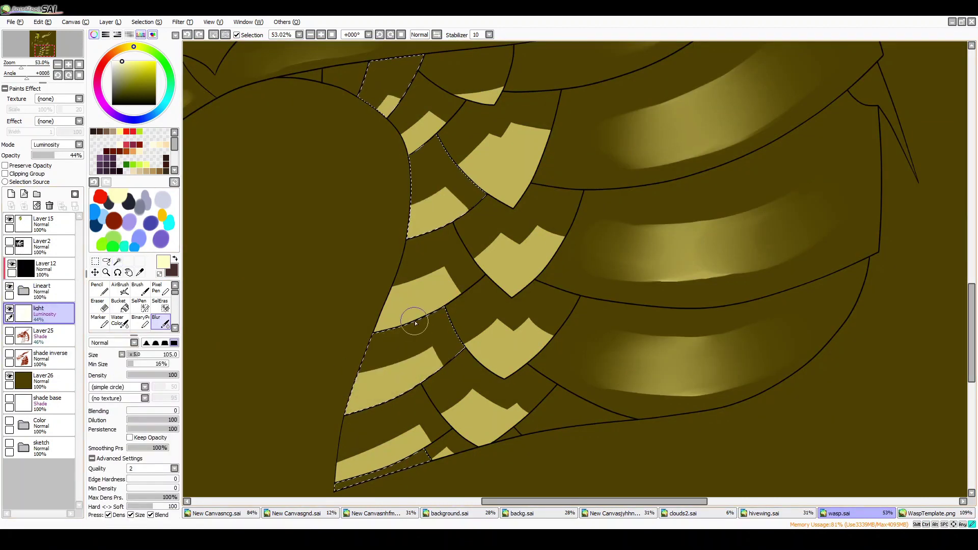
mouse_move(385, 383)
mouse_down()
mouse_move(346, 370)
mouse_move(438, 326)
mouse_move(370, 372)
mouse_up()
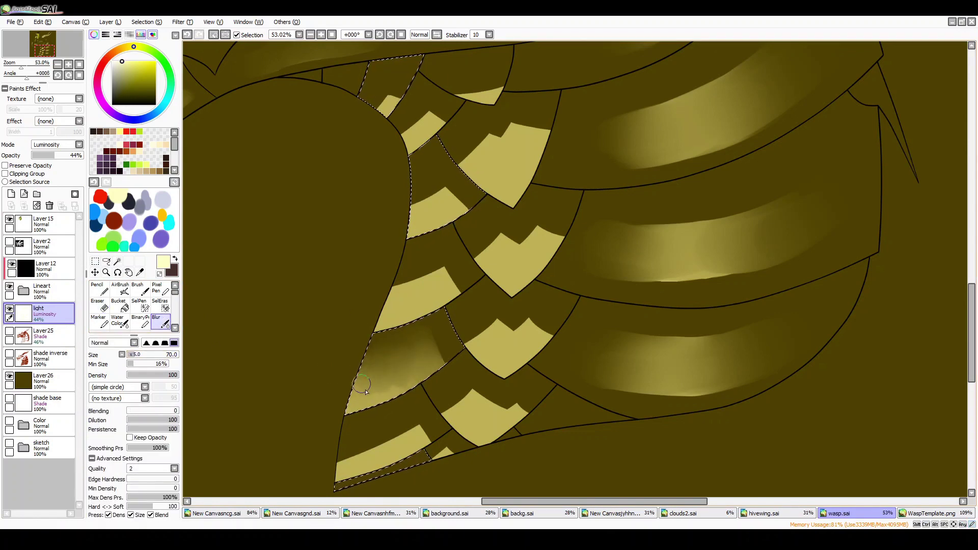
mouse_move(438, 204)
mouse_down()
mouse_move(406, 173)
mouse_move(422, 204)
mouse_up()
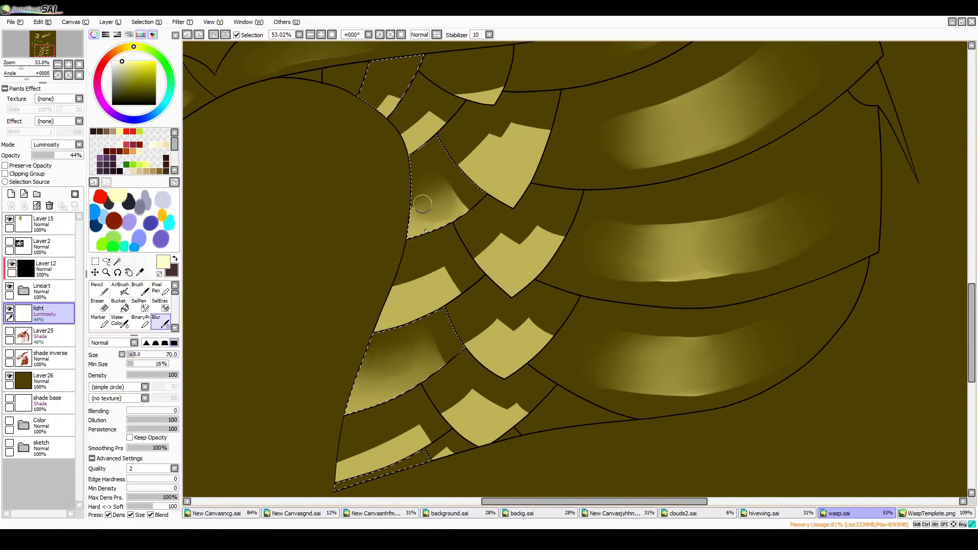
scroll(383, 184, up, 3)
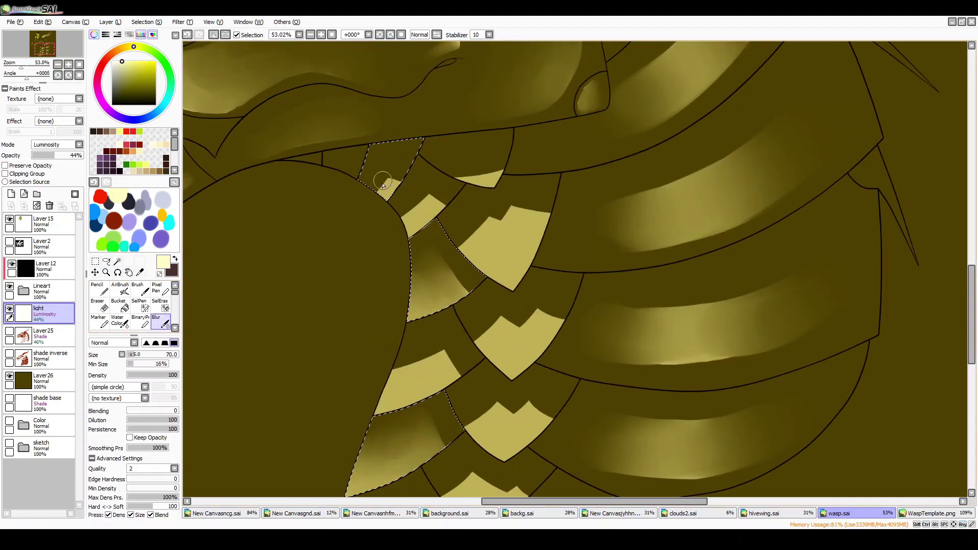
mouse_move(393, 196)
mouse_down()
mouse_move(360, 185)
mouse_move(370, 188)
mouse_up()
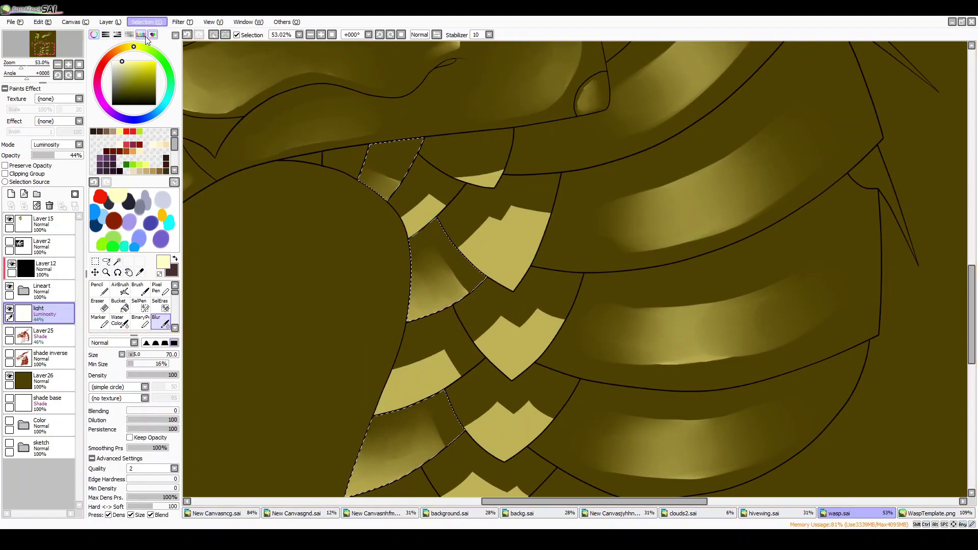
Blur the highlights on the selected lower front throat scales of the light layer with Blur at size 70
scroll(422, 308, down, 6)
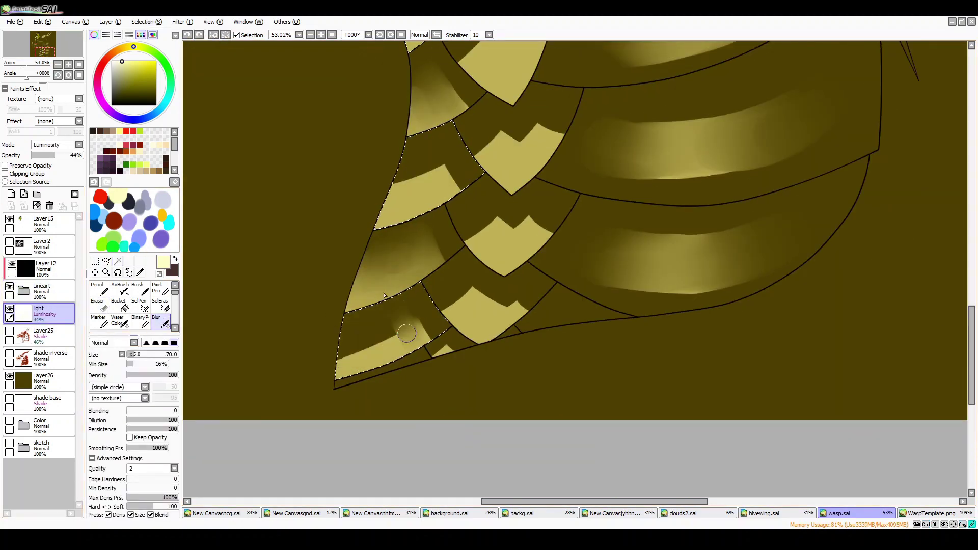
drag(413, 350, 348, 325)
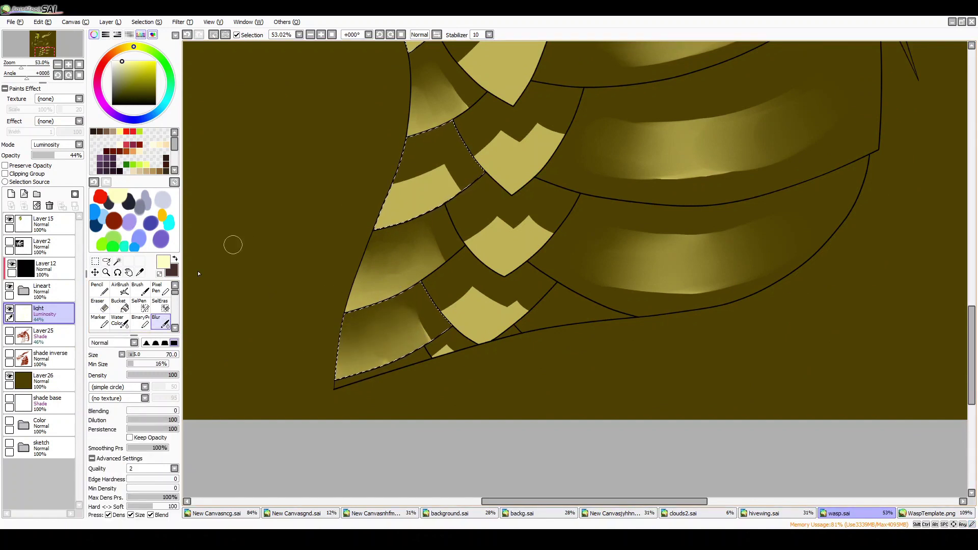
click(103, 306)
click(160, 321)
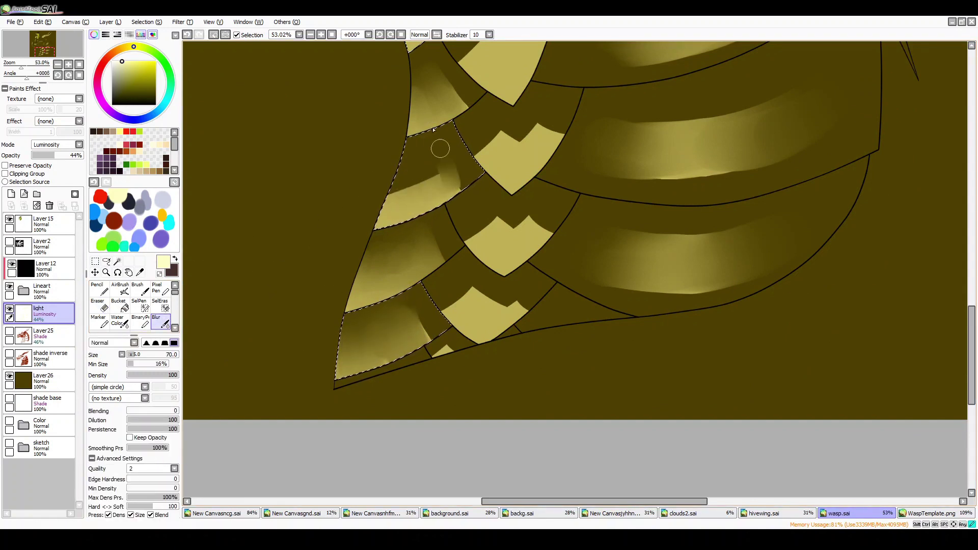
scroll(465, 168, down, 3)
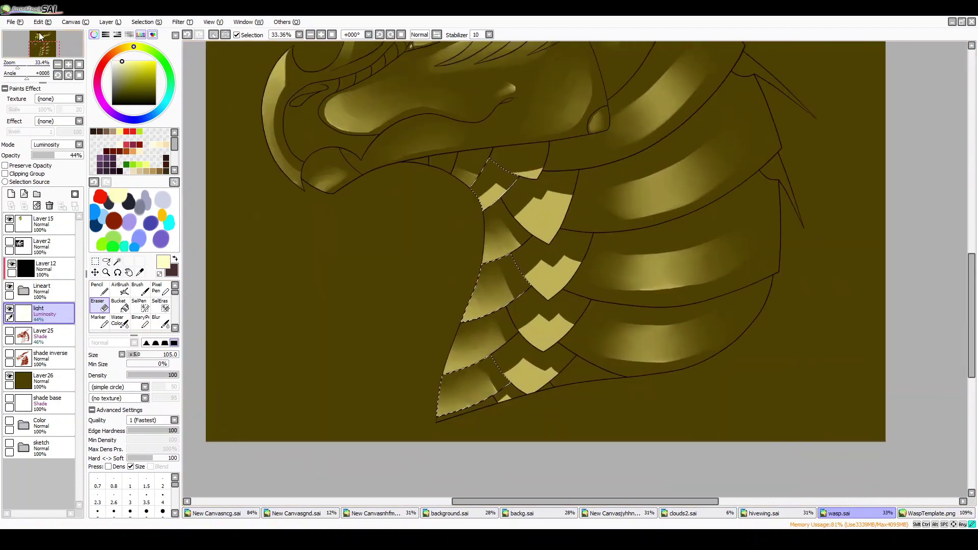
Finish blending the front throat scales' highlights, reworking the upper scale below the jaw within its own selection with Eraser and Blur
drag(465, 168, 262, 113)
scroll(262, 114, up, 4)
mouse_move(590, 120)
mouse_down()
mouse_move(606, 78)
mouse_move(571, 102)
mouse_move(600, 81)
mouse_up()
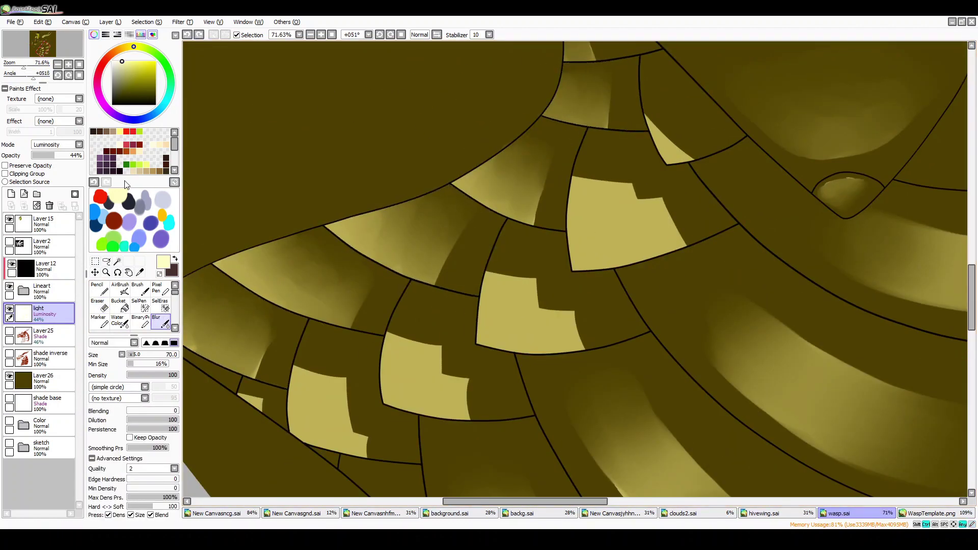
click(540, 168)
key(Home)
scroll(489, 285, down, 2)
click(489, 446)
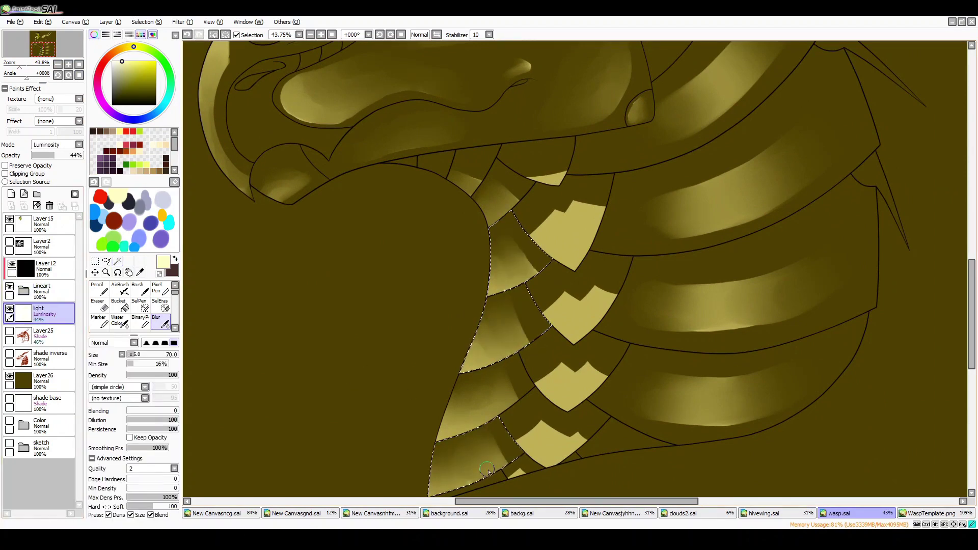
key(ctrl+z)
key(ctrl+z)
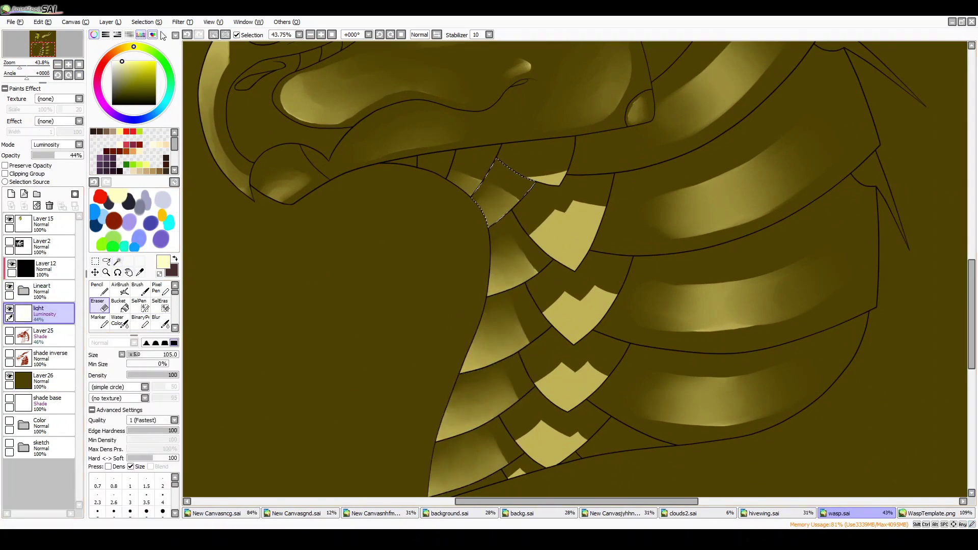
drag(497, 204, 490, 219)
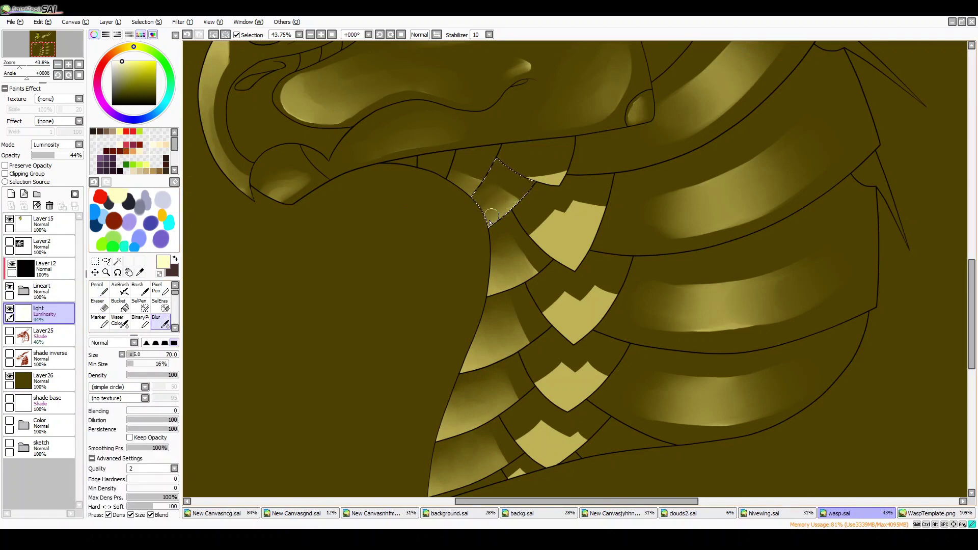
Select alternating scales of the second throat row in the Lineart and blur their highlights on the light layer at size 80
key(w)
click(517, 466)
click(566, 224)
click(606, 351)
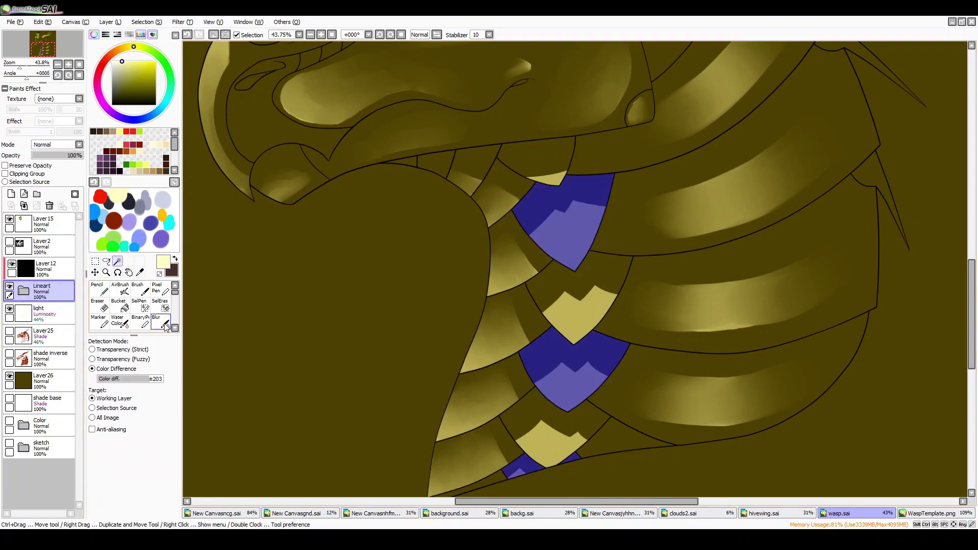
key(b)
mouse_move(606, 352)
mouse_down()
mouse_move(533, 346)
mouse_move(575, 372)
mouse_up()
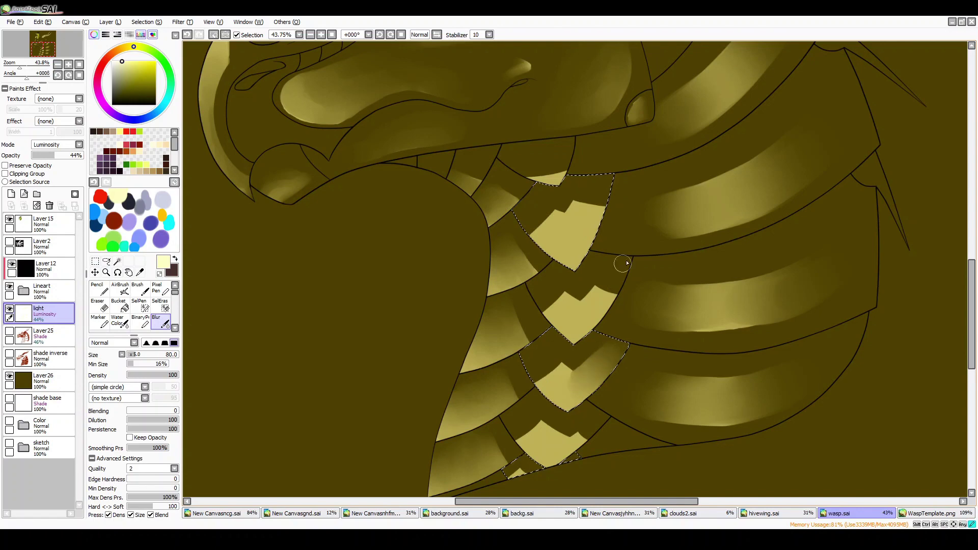
drag(239, 251, 611, 242)
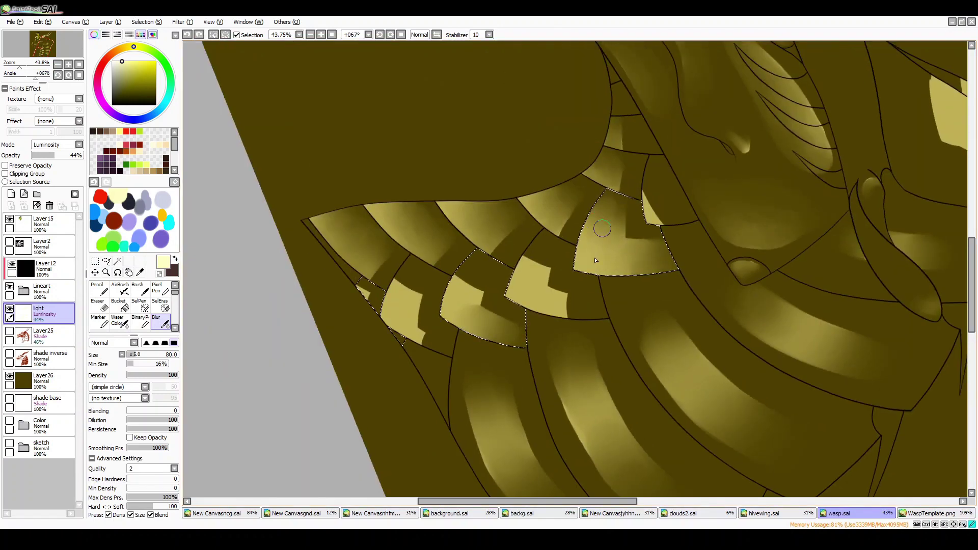
drag(492, 259, 484, 277)
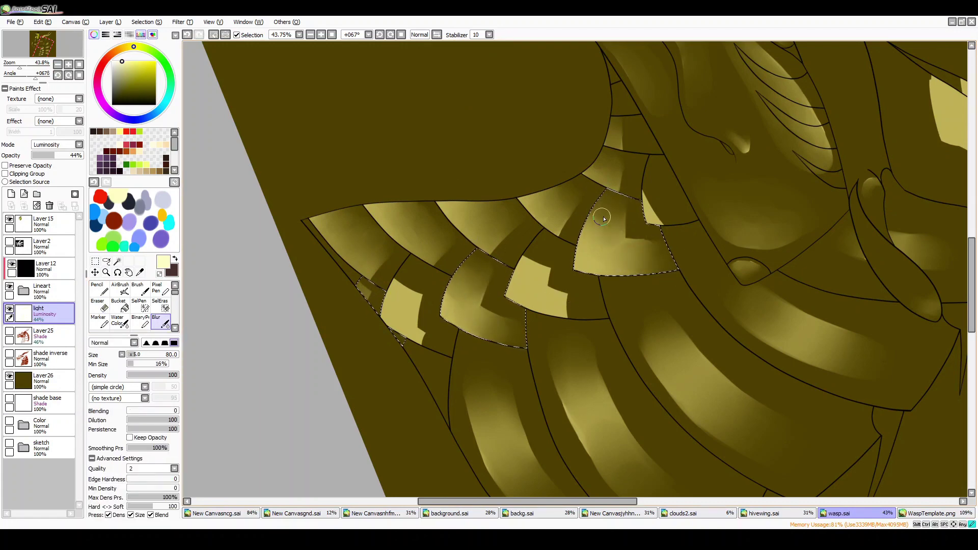
Select the other second-row throat scales and blend their highlights on the light layer with Blur at size 80 and the Eraser
key(Delete)
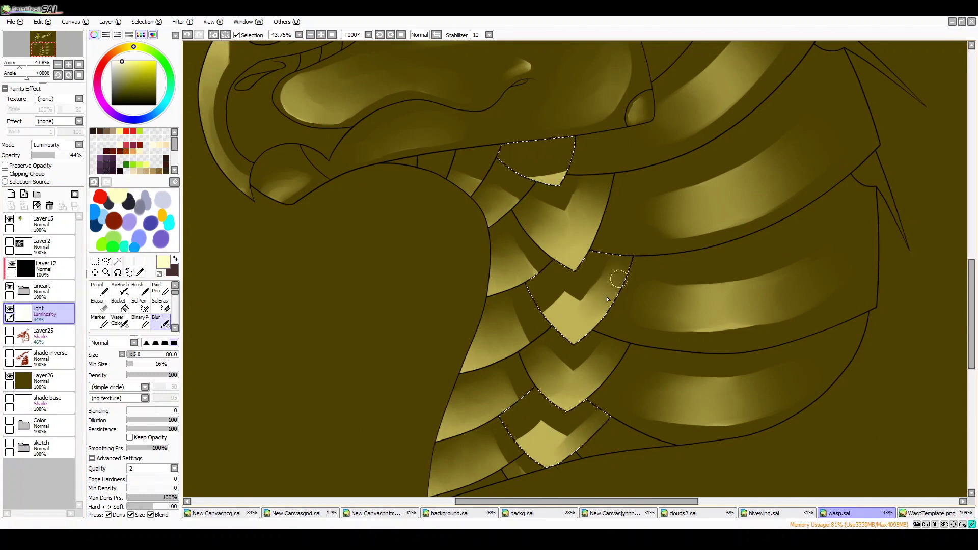
drag(540, 171, 567, 166)
drag(560, 294, 547, 273)
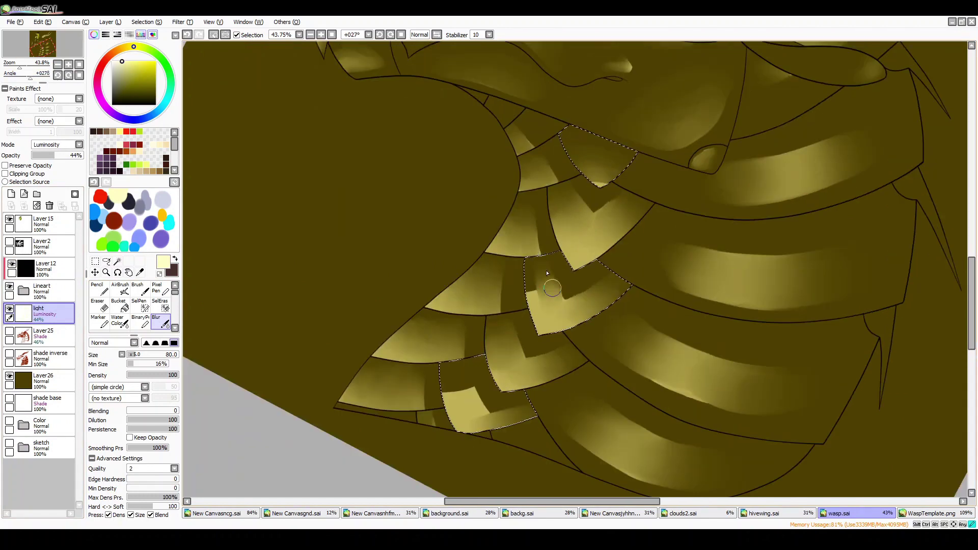
drag(460, 382, 476, 410)
key(e)
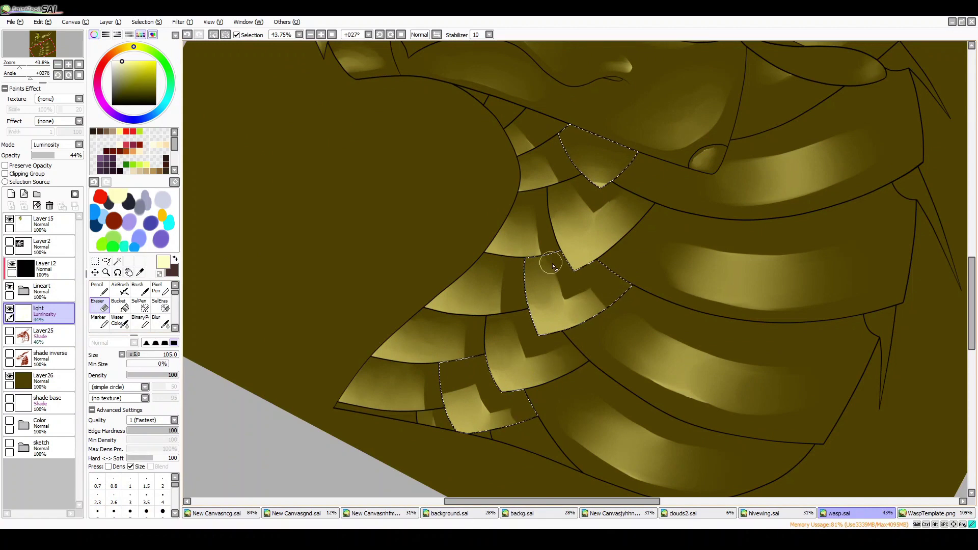
key(b)
drag(551, 327, 529, 267)
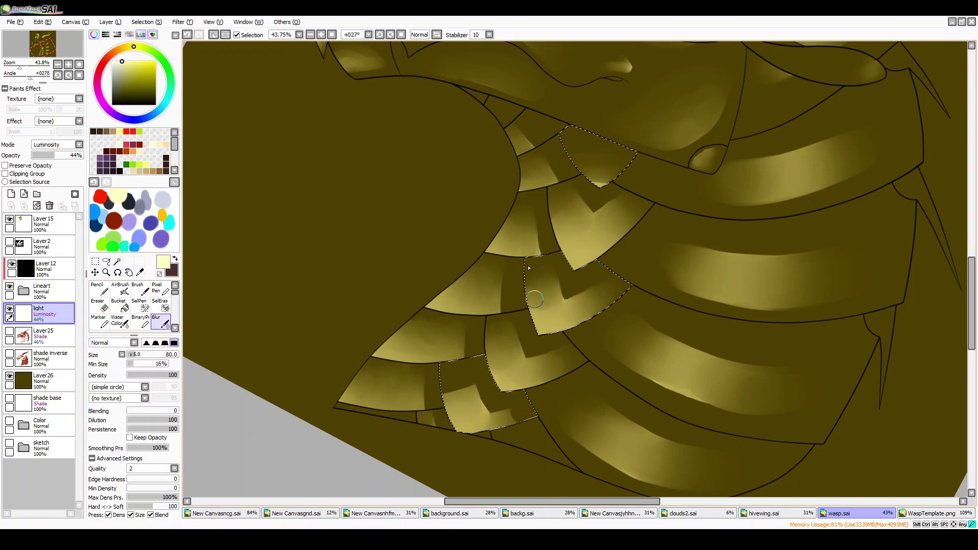
mouse_move(456, 378)
mouse_down()
mouse_move(473, 405)
mouse_move(507, 421)
mouse_up()
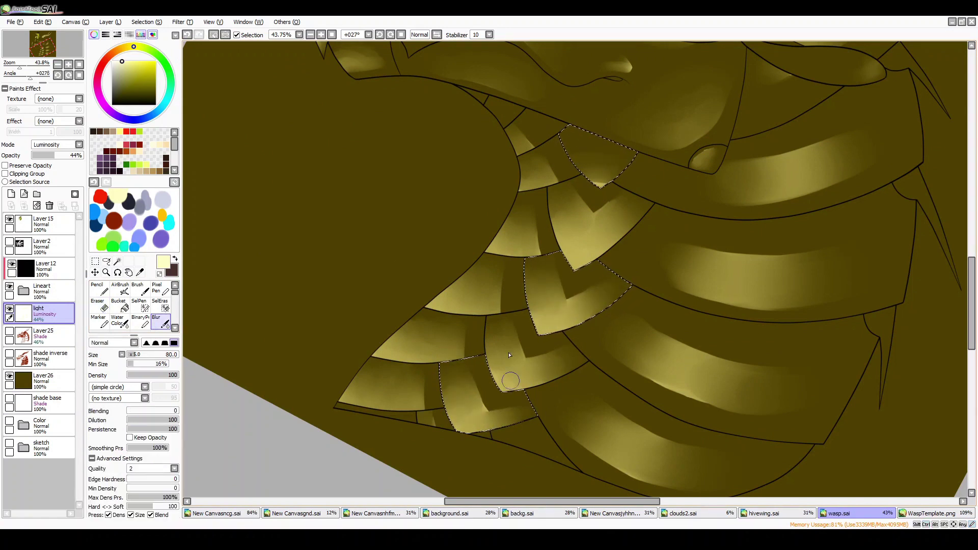
scroll(431, 123, down, 5)
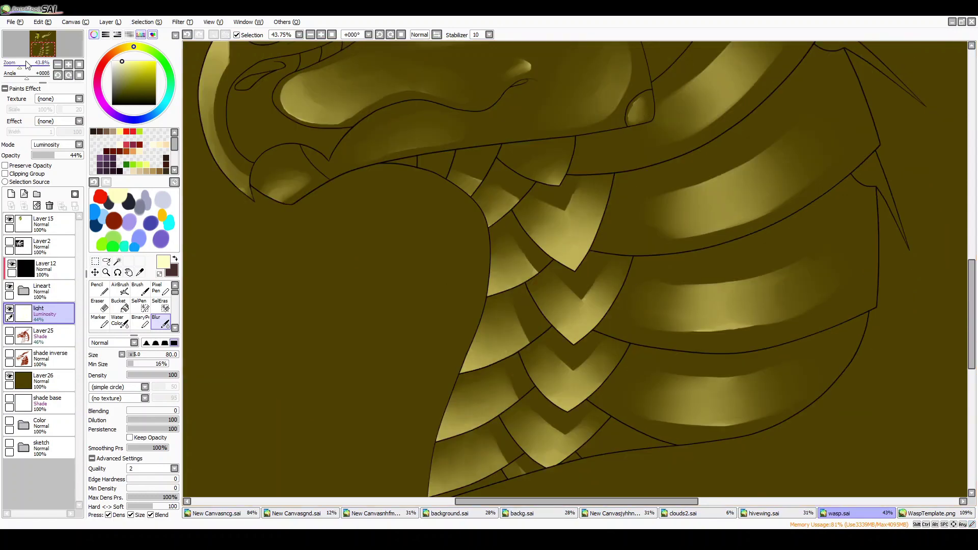
Select the near horn, blur the base of its highlight at size 50, and soften the highlight's lower edge with the Pencil at size 29
scroll(431, 123, up, 5)
click(140, 354)
mouse_move(474, 254)
mouse_down()
mouse_move(430, 327)
mouse_move(477, 264)
mouse_move(349, 317)
mouse_move(414, 273)
mouse_move(432, 274)
mouse_up()
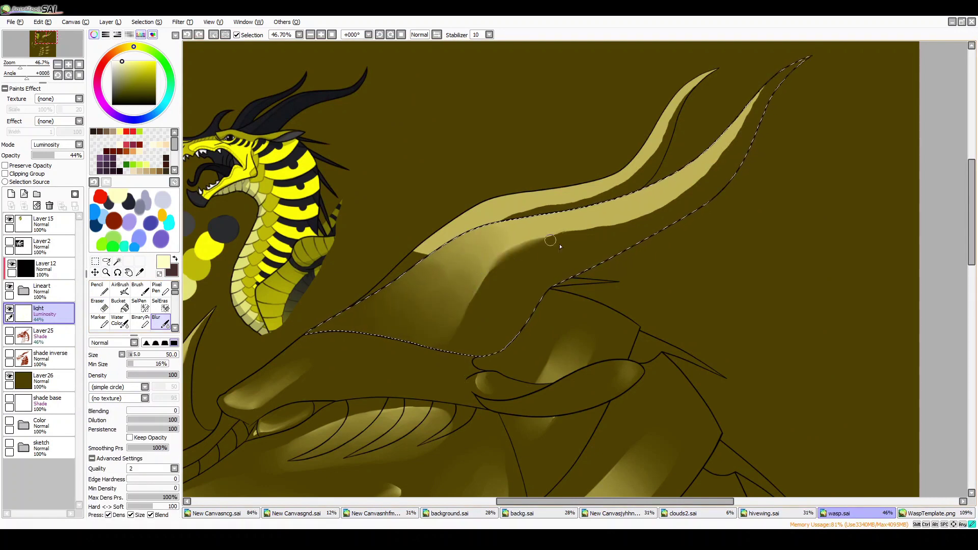
key(e)
drag(22, 64, 30, 65)
key(n)
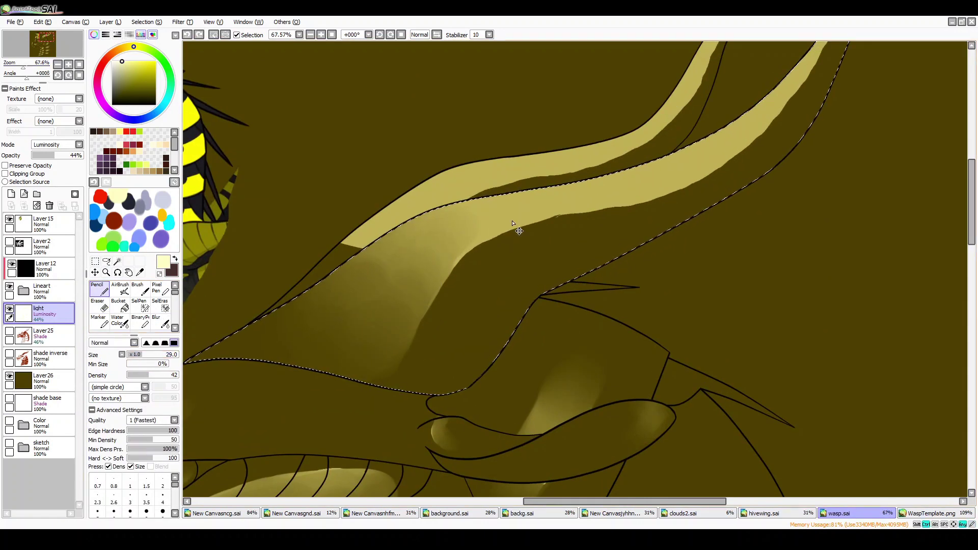
scroll(507, 214, up, 3)
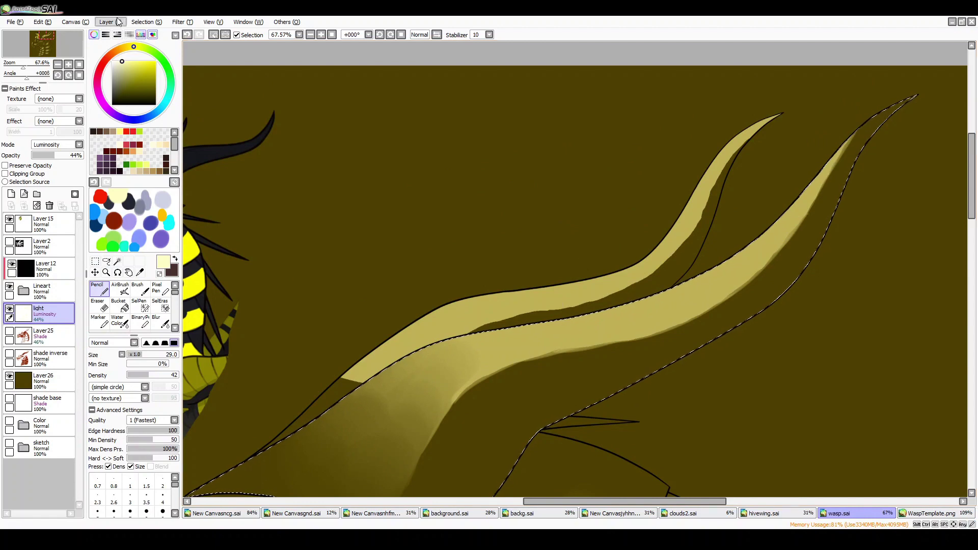
Select the far horn, trim its highlight's base with the Eraser at size 40, and soften the edges with the Pencil at density 42
key(w)
click(376, 352)
key(e)
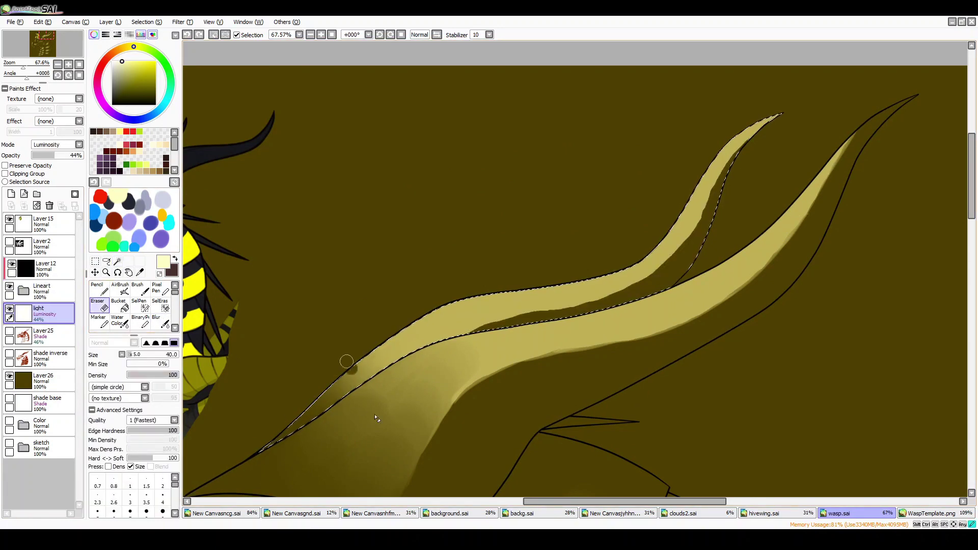
key(n)
mouse_move(346, 361)
mouse_down()
mouse_move(316, 403)
mouse_move(377, 352)
mouse_up()
mouse_move(285, 433)
mouse_down()
mouse_move(535, 306)
mouse_move(616, 287)
mouse_move(586, 303)
mouse_move(689, 244)
mouse_move(636, 275)
mouse_move(711, 189)
mouse_up()
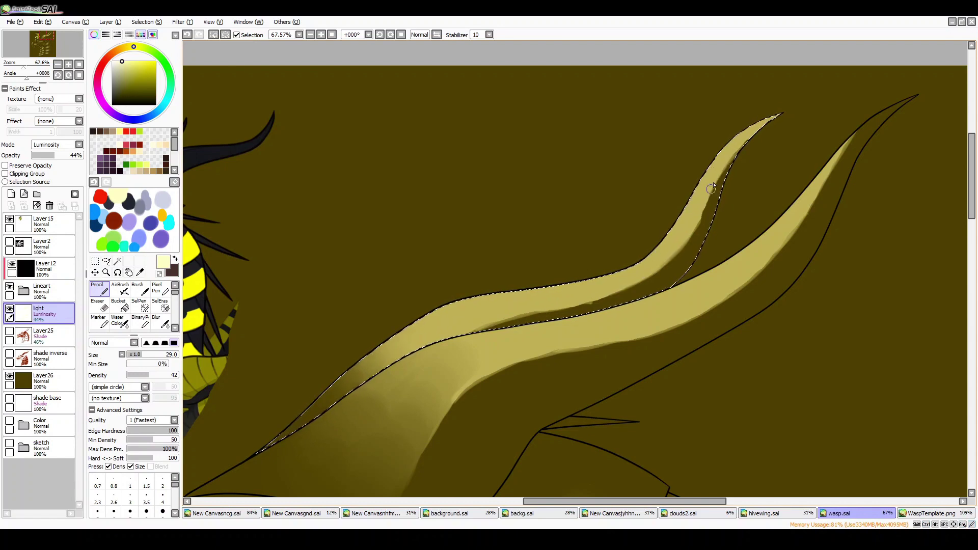
Lasso and fill a curved highlight on the snout below the nostril, using the shade inverse layer as a temporary reference
key(minus)
key(minus)
key(minus)
key(minus)
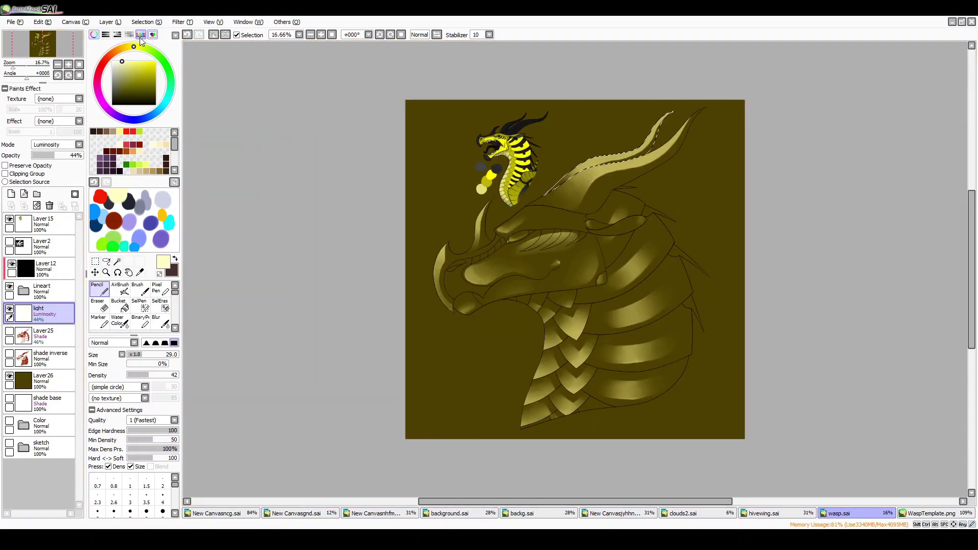
drag(12, 62, 29, 61)
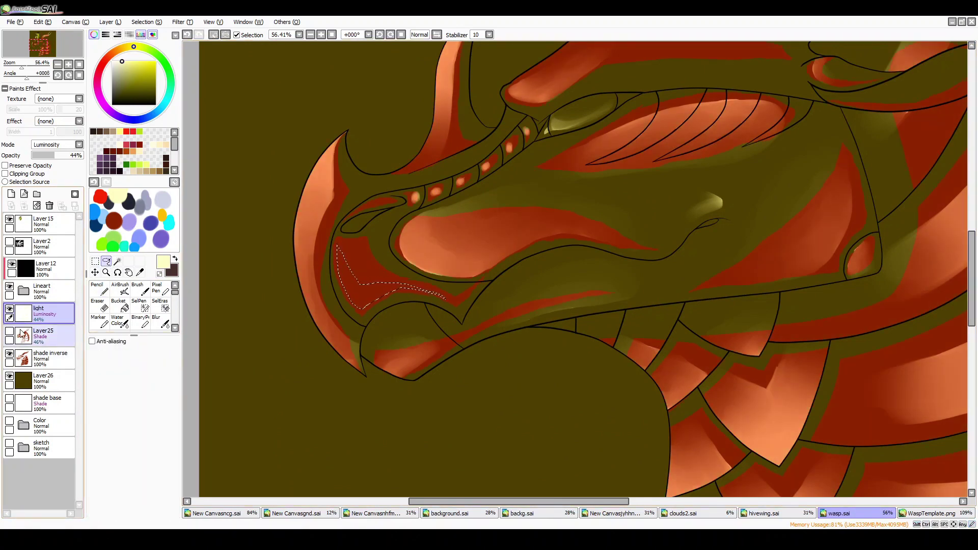
click(9, 353)
click(9, 332)
click(9, 332)
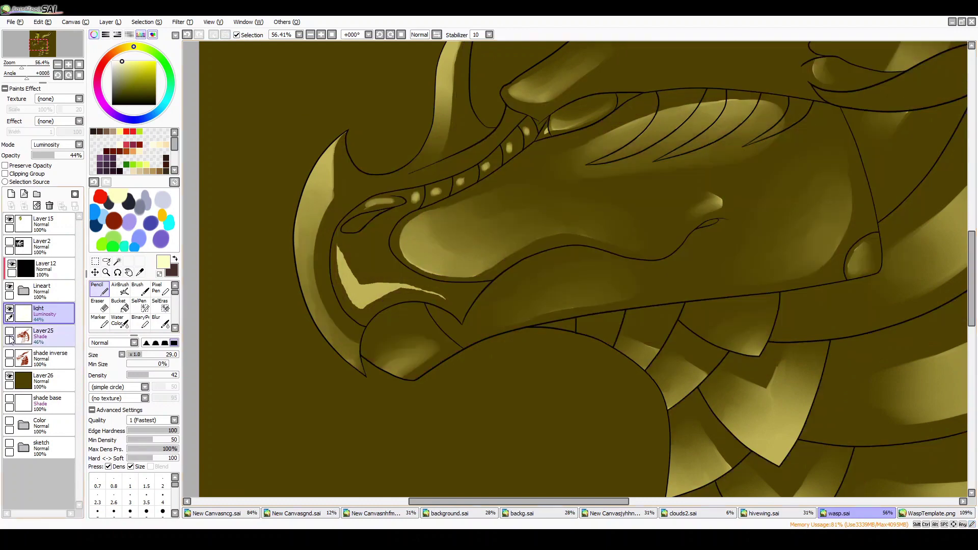
Select the snout and nose-ridge scales in the Lineart, and blend the snout highlight on the light layer with Blur and Eraser
click(40, 290)
click(117, 261)
click(377, 204)
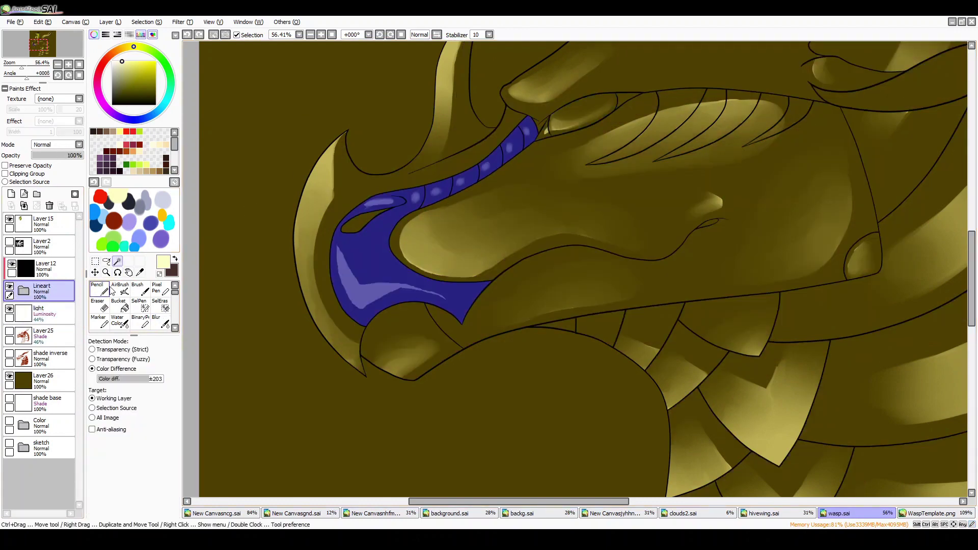
click(160, 321)
click(41, 312)
key(e)
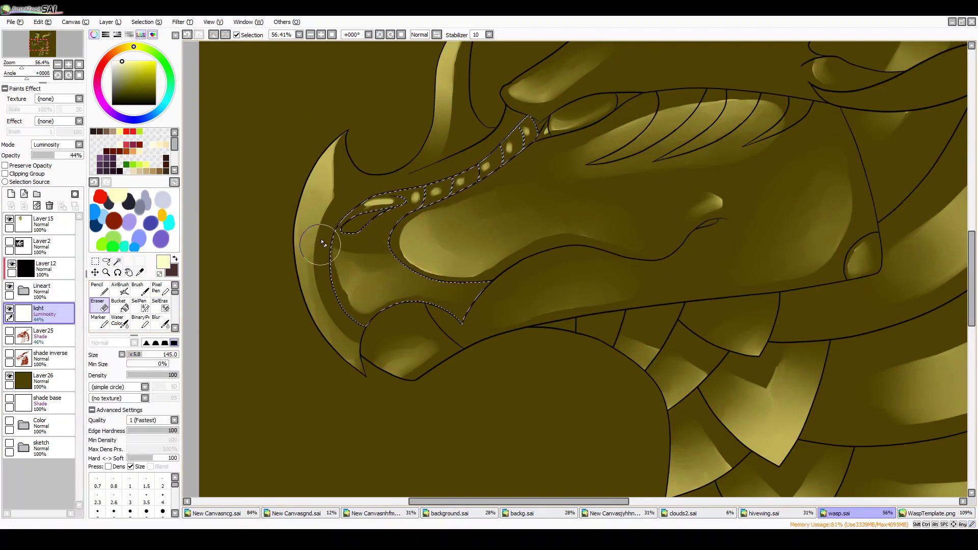
Paint a thin highlight along the snout's lower edge and pointed rear corner with the Pencil, and blur it at size 45
key(n)
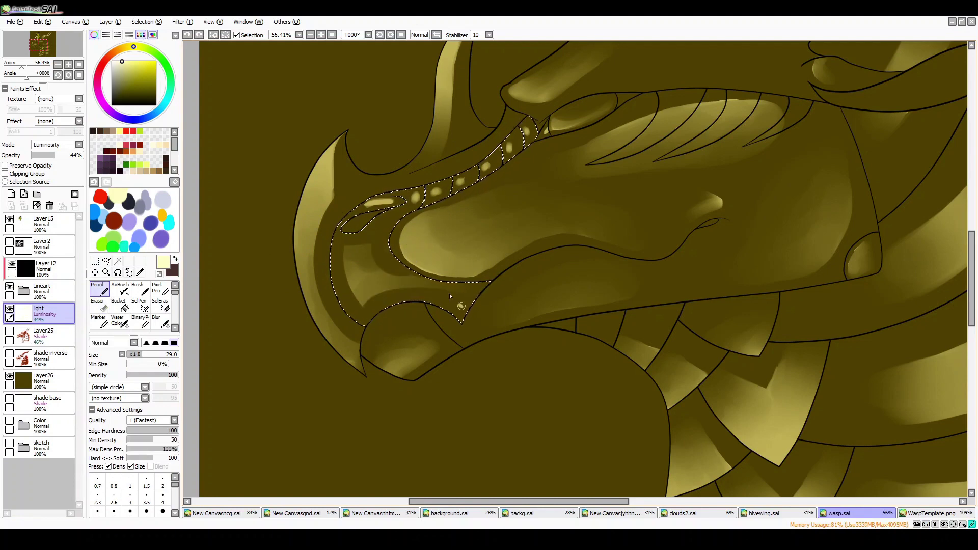
scroll(452, 270, up, 5)
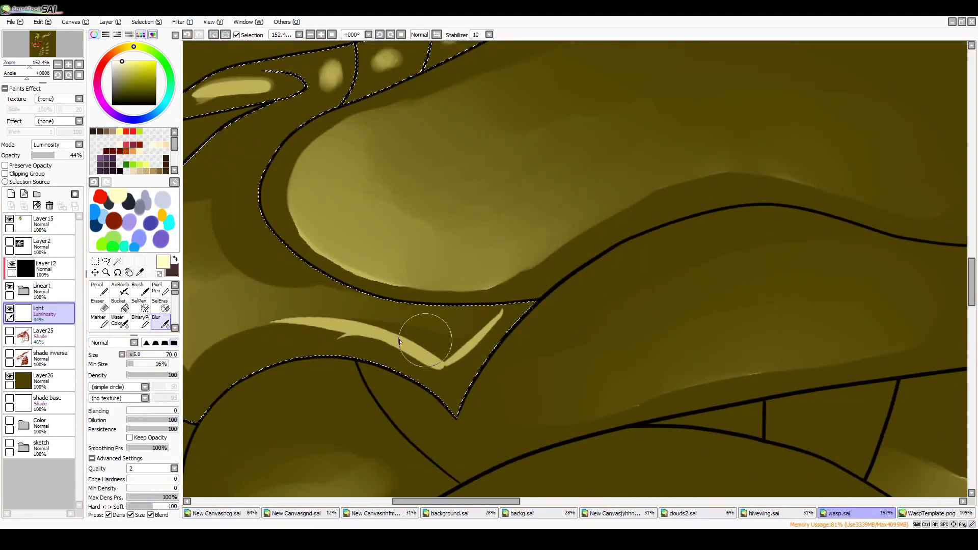
key(b)
drag(478, 336, 447, 357)
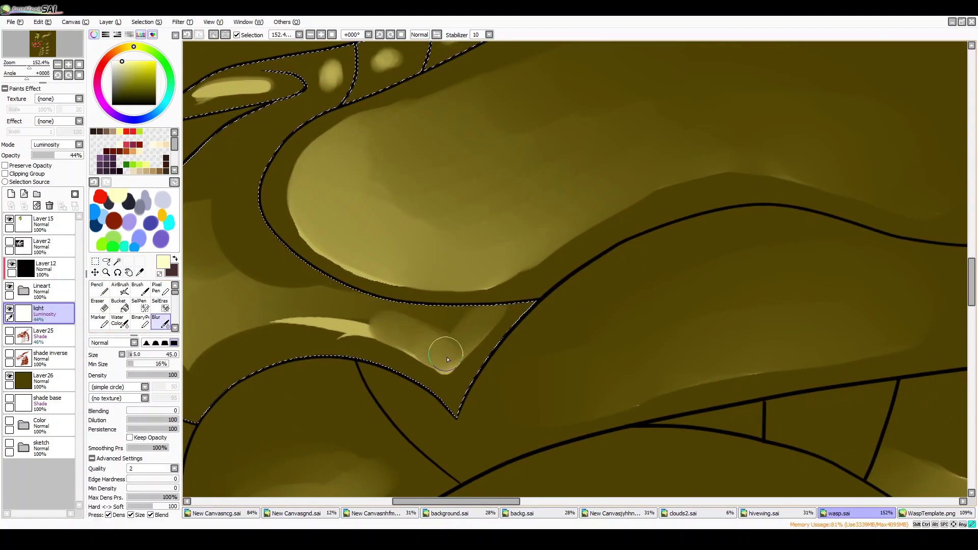
mouse_move(354, 319)
mouse_down()
mouse_move(449, 326)
mouse_move(503, 295)
mouse_move(345, 321)
mouse_move(432, 342)
mouse_up()
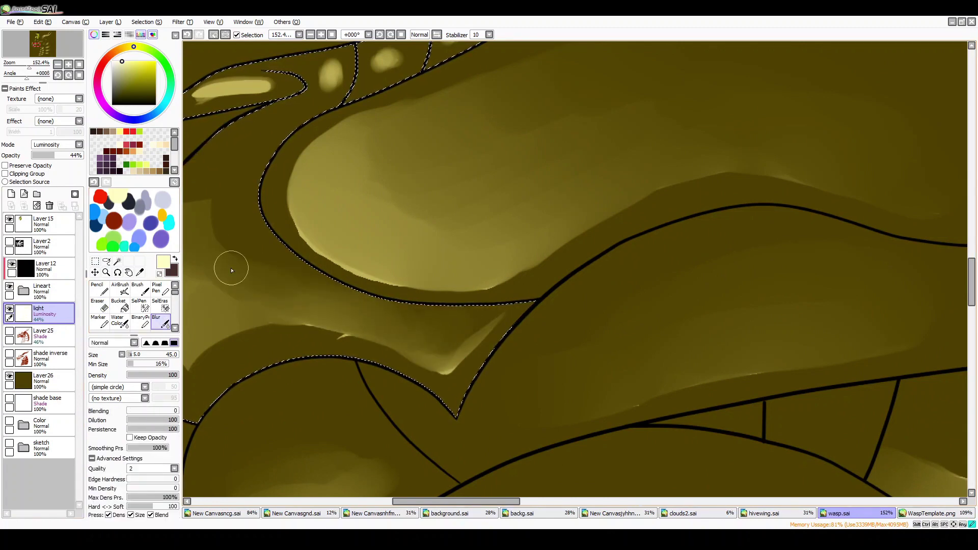
Blend the highlights above the nostril and on the nose-ridge scales with Eraser and Blur at size 45, density 81
scroll(552, 271, down, 4)
key(e)
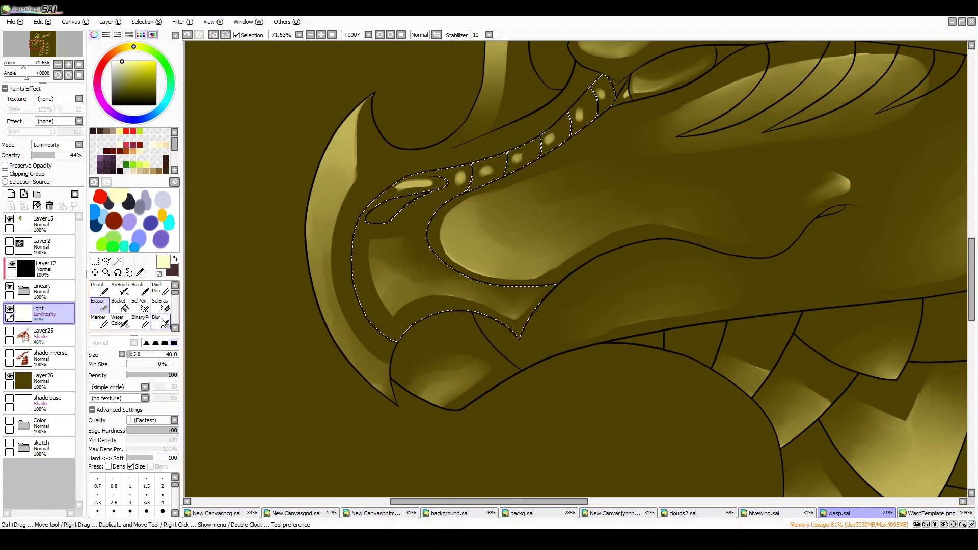
key(e)
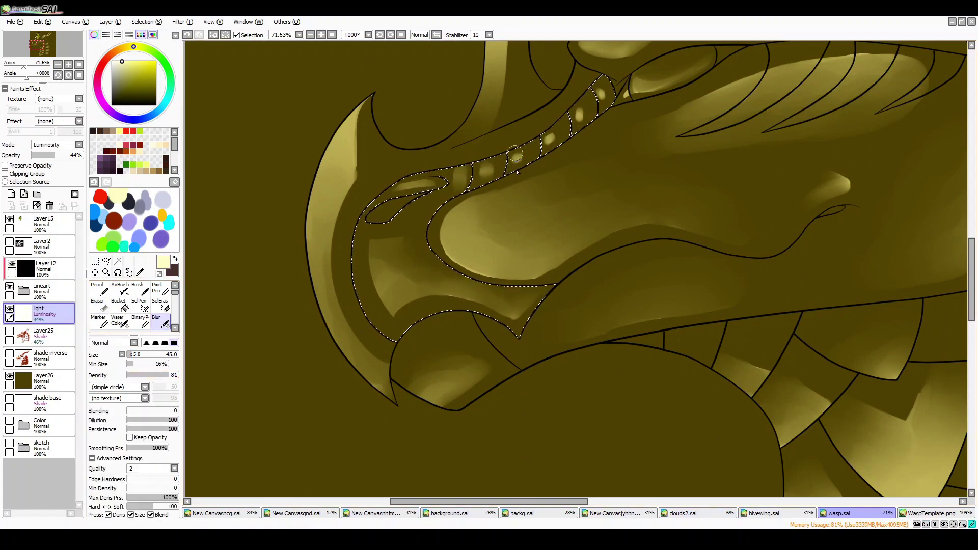
key(e)
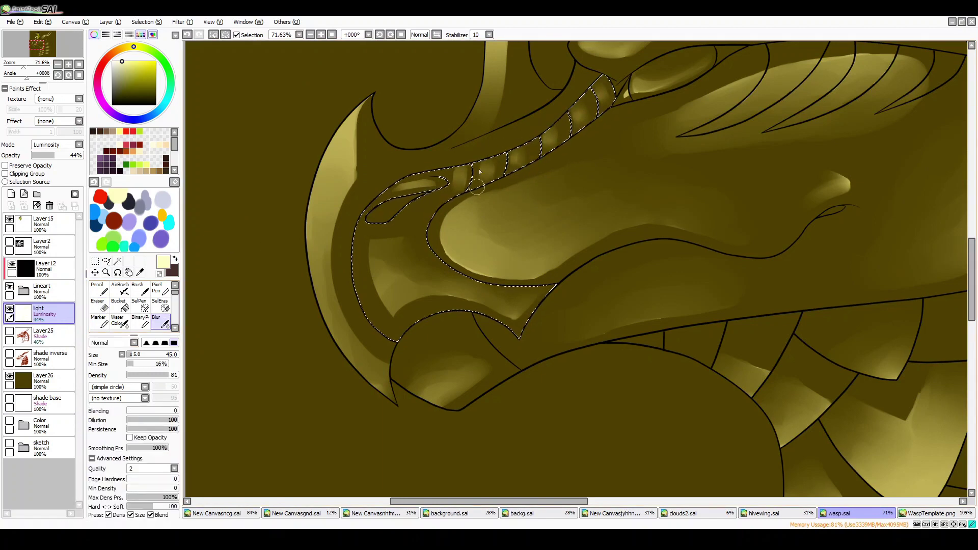
Trim the snout highlight's upper edge below the nostril with the Eraser at size 40, and soften the remaining snout highlights with Blur
key(s)
key(e)
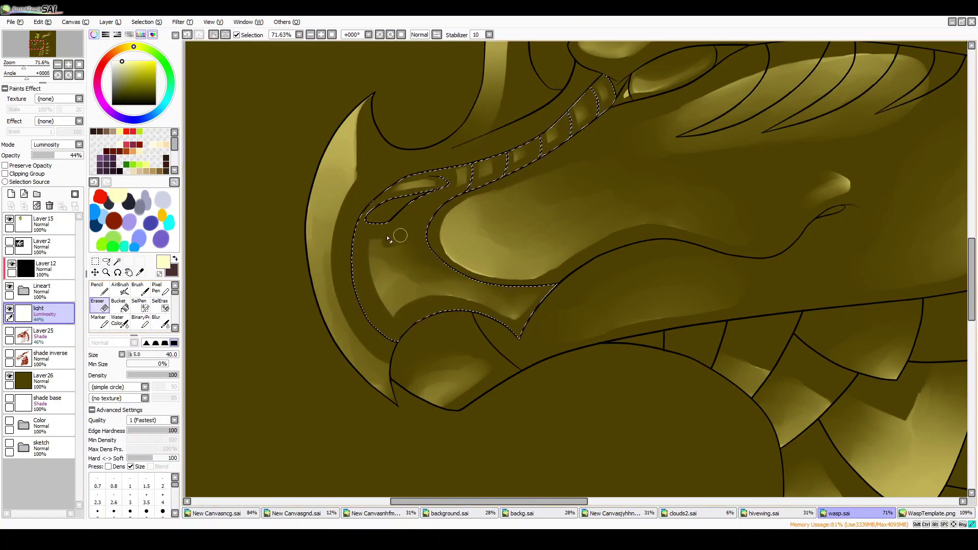
key(b)
key(e)
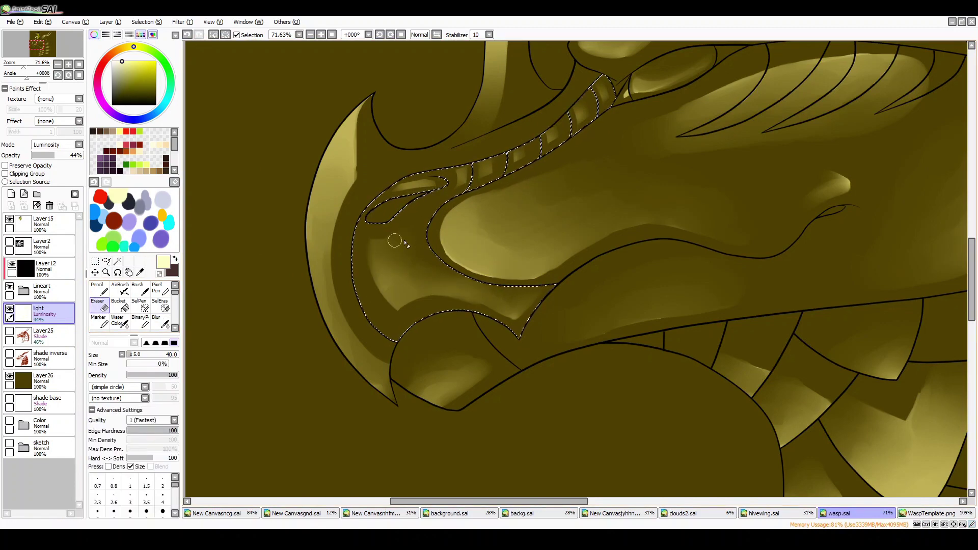
key(minus)
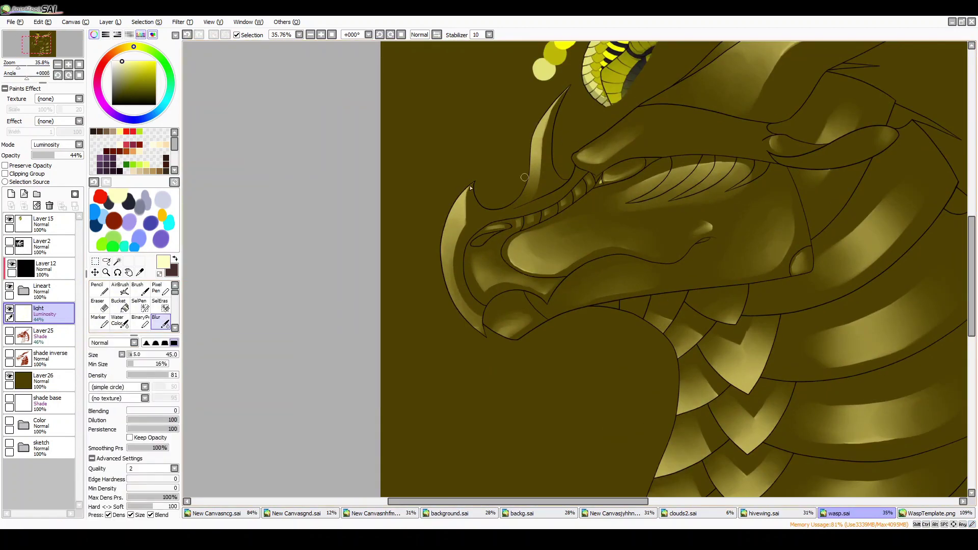
drag(458, 208, 530, 208)
Hide the Layer26 backdrop, show the Color and Layer25 shading, and set opacity to 41% for Layer25 and 36% for light
scroll(530, 207, down, 3)
click(9, 376)
click(9, 421)
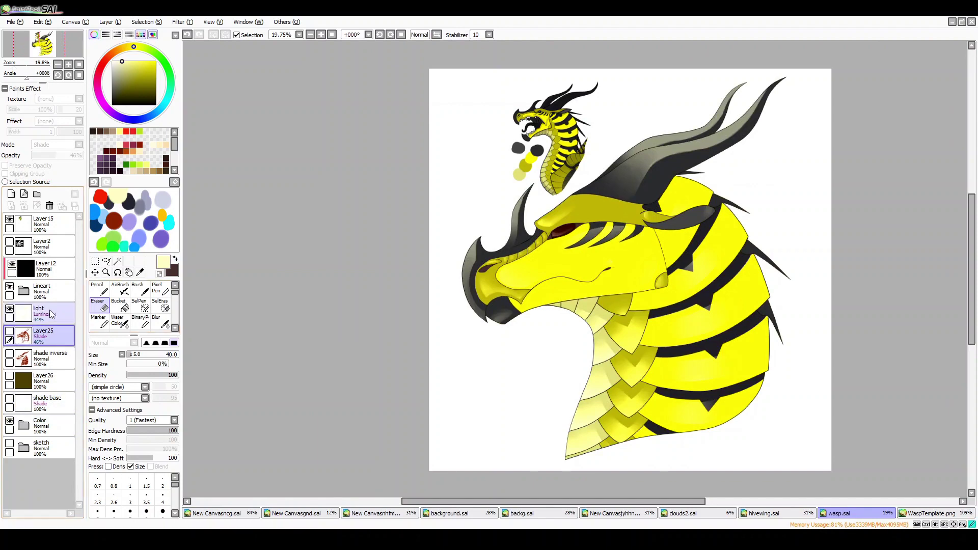
click(9, 331)
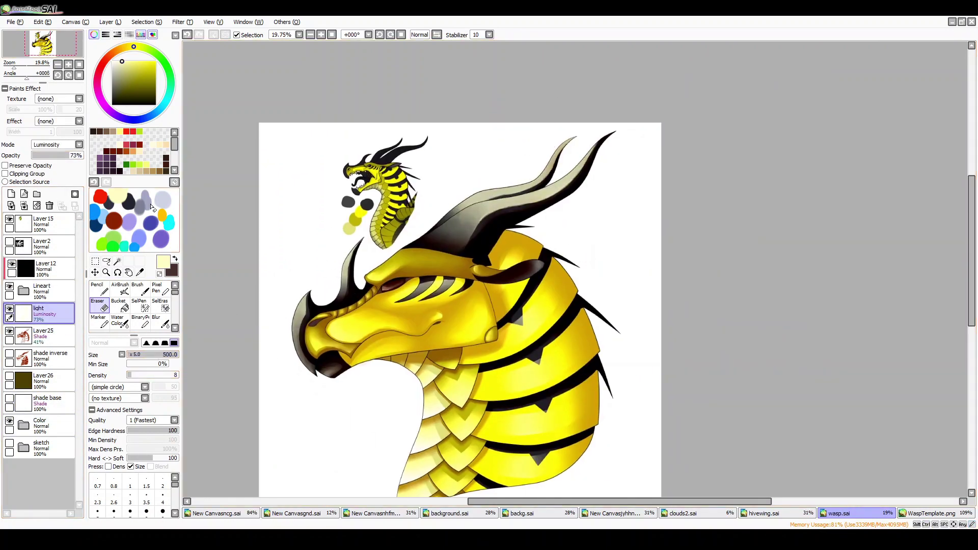
click(45, 56)
drag(70, 155, 43, 169)
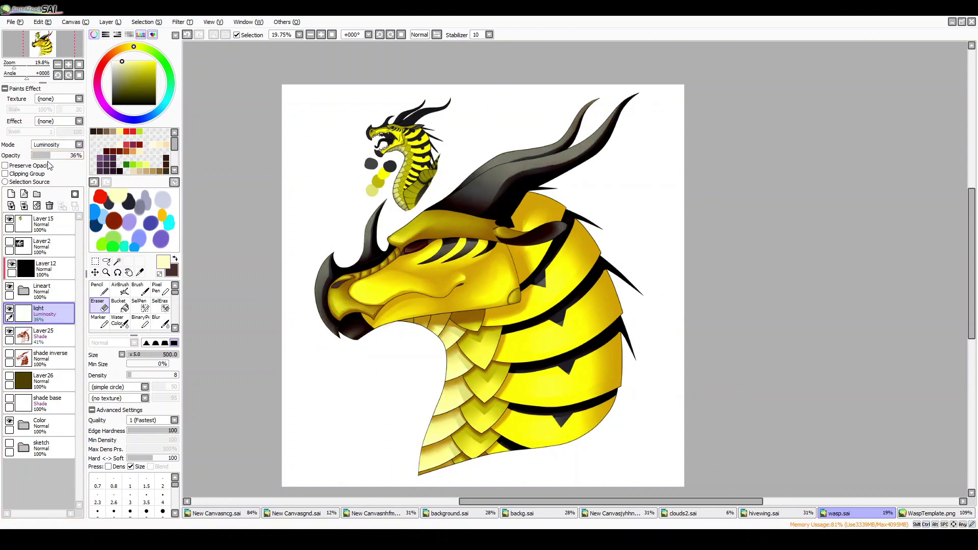
Duplicate the light layer's highlights onto a new Normal layer above it, and view the copy alone over the Layer26 backdrop
click(12, 194)
key(ctrl+a)
click(9, 354)
click(9, 331)
click(9, 398)
click(9, 443)
Erase the face and neck highlights from the copied layer with the Eraser at size 265, keeping the horn highlights
key(bracketleft)
key(bracketleft)
key(bracketleft)
key(bracketleft)
key(bracketleft)
key(bracketleft)
key(bracketleft)
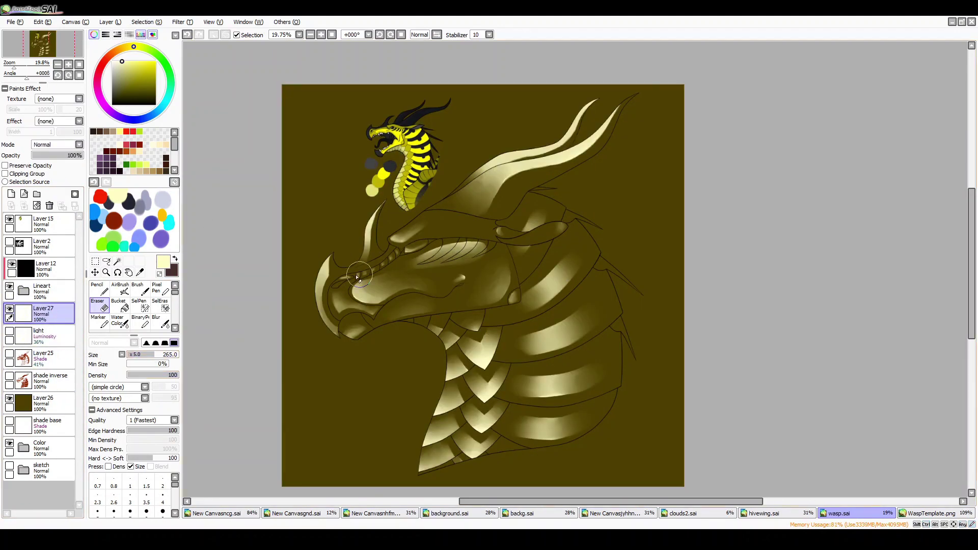
mouse_move(462, 274)
mouse_down()
mouse_move(443, 331)
mouse_move(587, 431)
mouse_up()
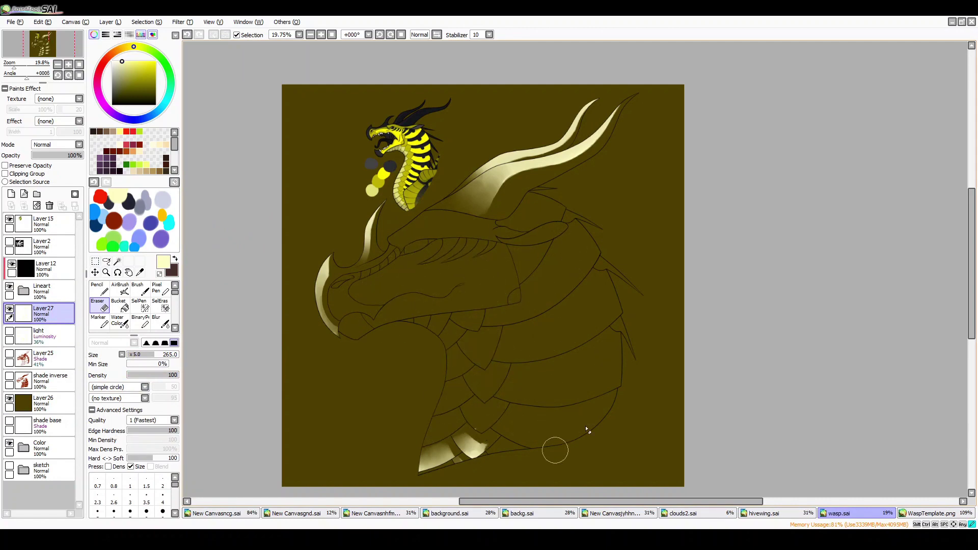
Show the coloring, shading and light layers without the backdrop, and set the horn highlight copy to Luminosity at 36% opacity
click(9, 331)
click(9, 354)
click(9, 398)
scroll(56, 145, down, 4)
click(50, 156)
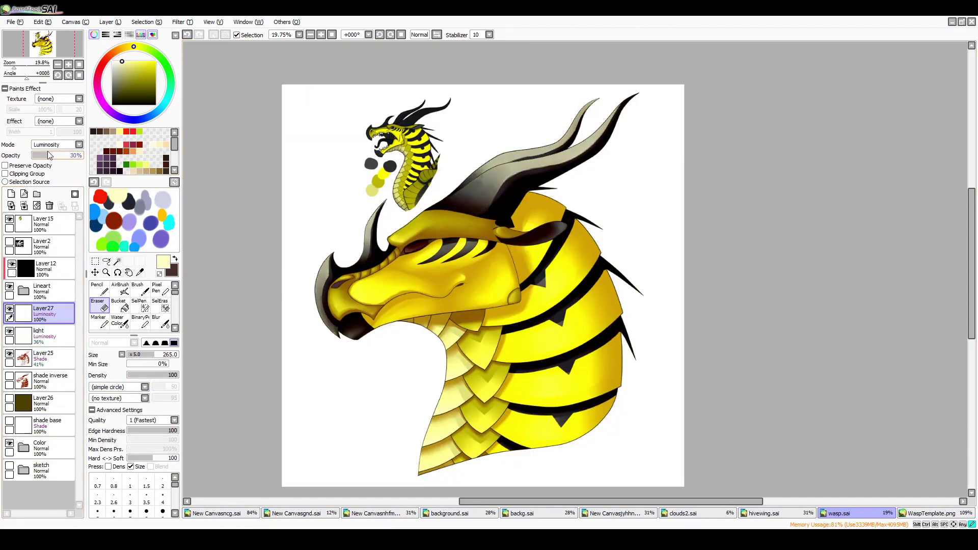
Compare the dragon with the extra horn highlight layer hidden and shown
scroll(280, 207, up, 3)
key(b)
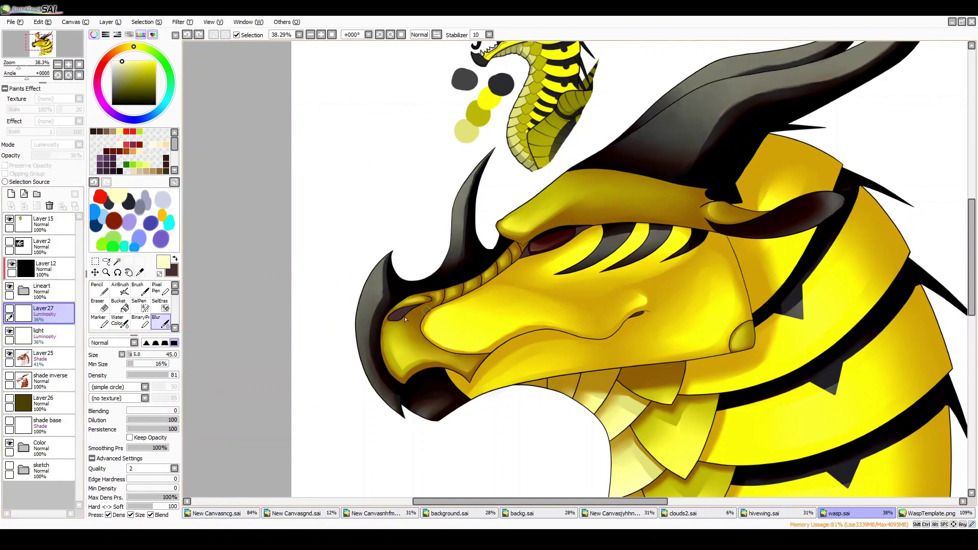
key(ctrl+Down)
key(ctrl+Up)
scroll(81, 74, down, 4)
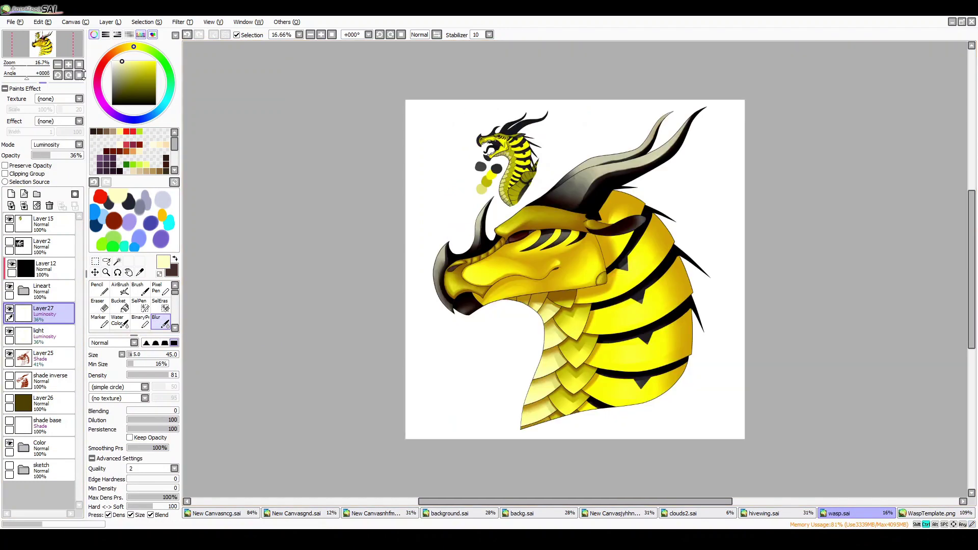
scroll(24, 53, up, 2)
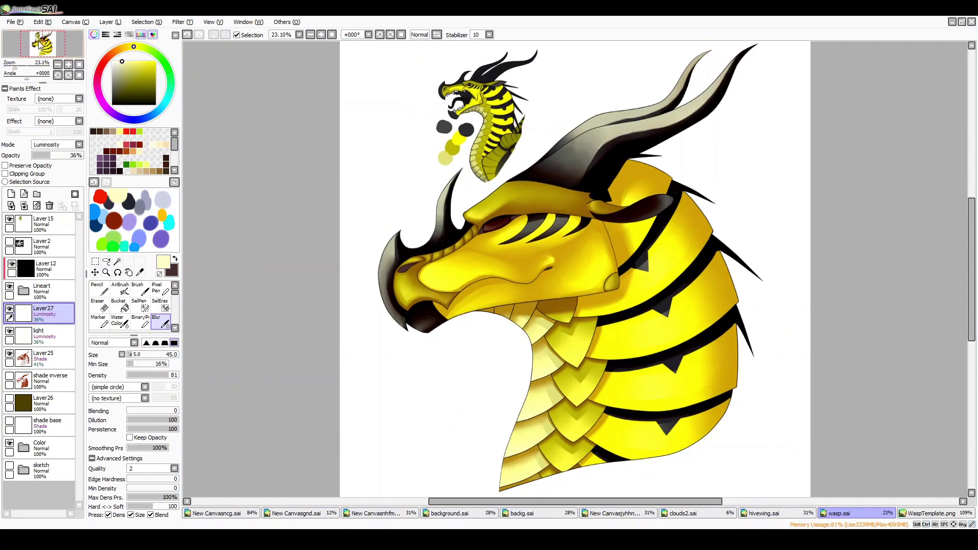
Show only the flat colors and paint a blended pink highlight across the eye on a new layer clipped to Layer21
key(ctrl+Down)
scroll(31, 53, up, 12)
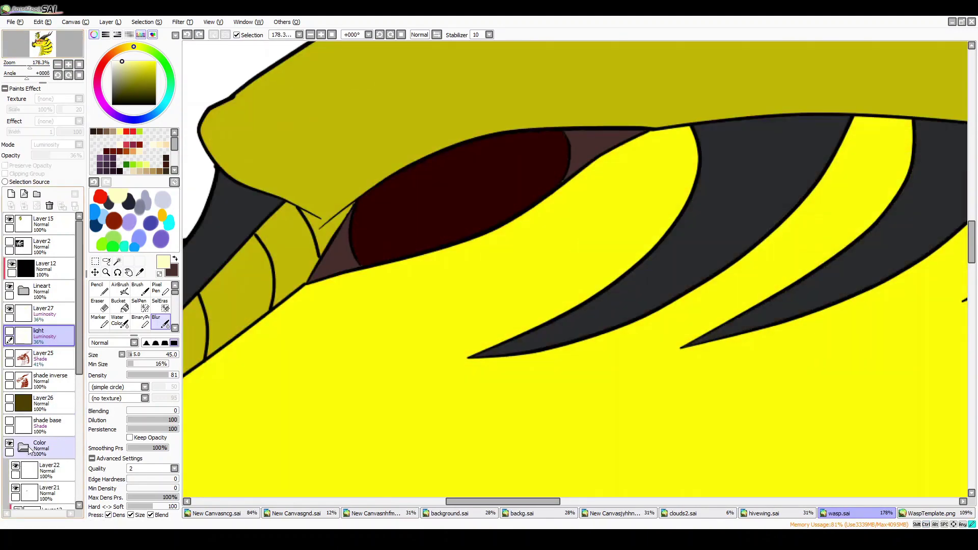
click(22, 381)
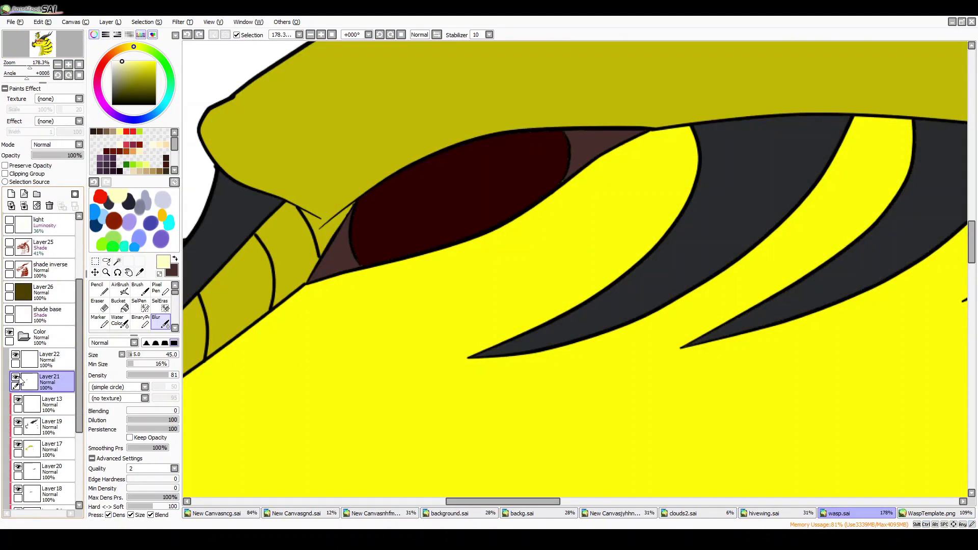
click(146, 132)
mouse_move(377, 218)
mouse_down()
mouse_move(488, 204)
mouse_move(357, 240)
mouse_up()
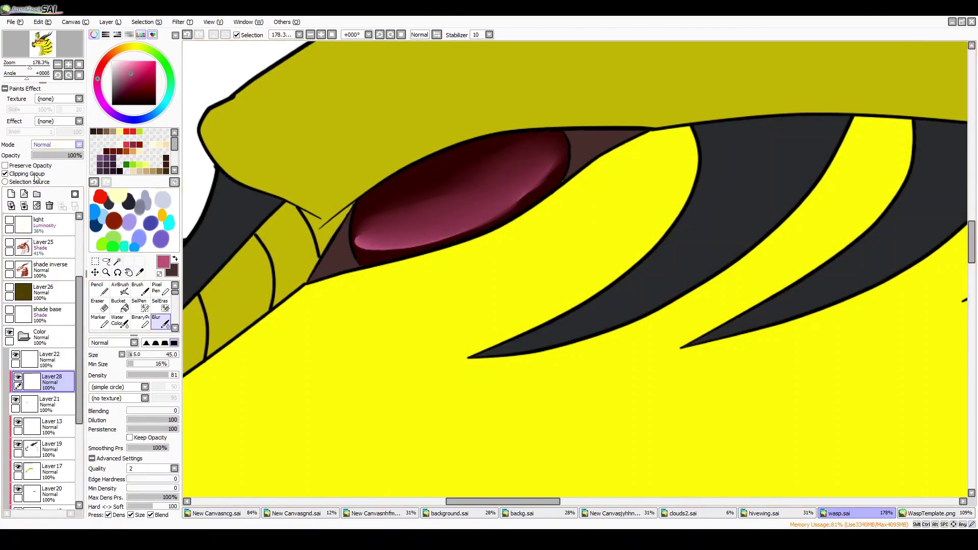
Switch the eye highlight layer to Luminosity at 32% opacity, and add lighter pink along the eye's lower curve
click(56, 144)
click(51, 153)
drag(425, 192, 535, 163)
drag(81, 155, 48, 159)
scroll(328, 174, up, 1)
key(e)
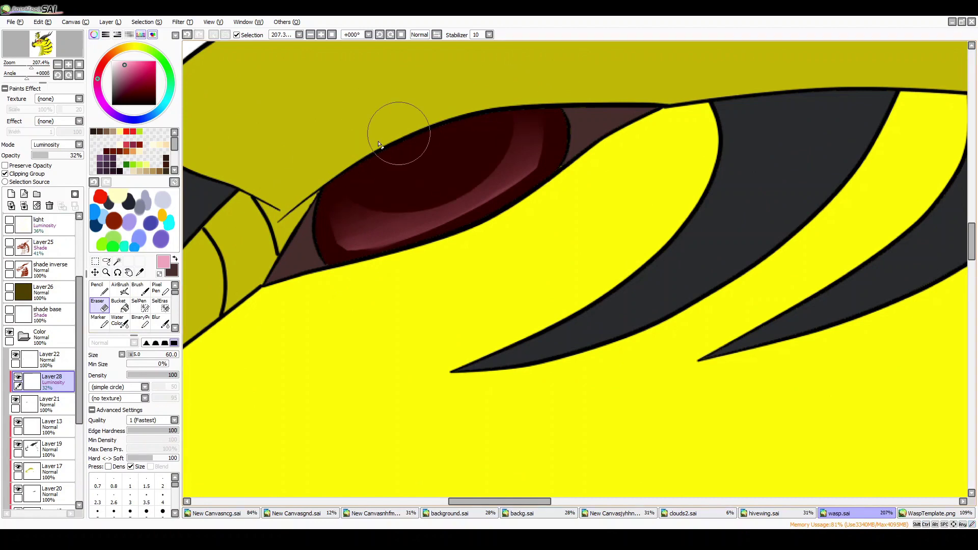
Undo the last erasing on the eye highlight, smooth it with Blur, set its opacity to 49% and shift its hue toward orange
key(e)
key(ctrl+z)
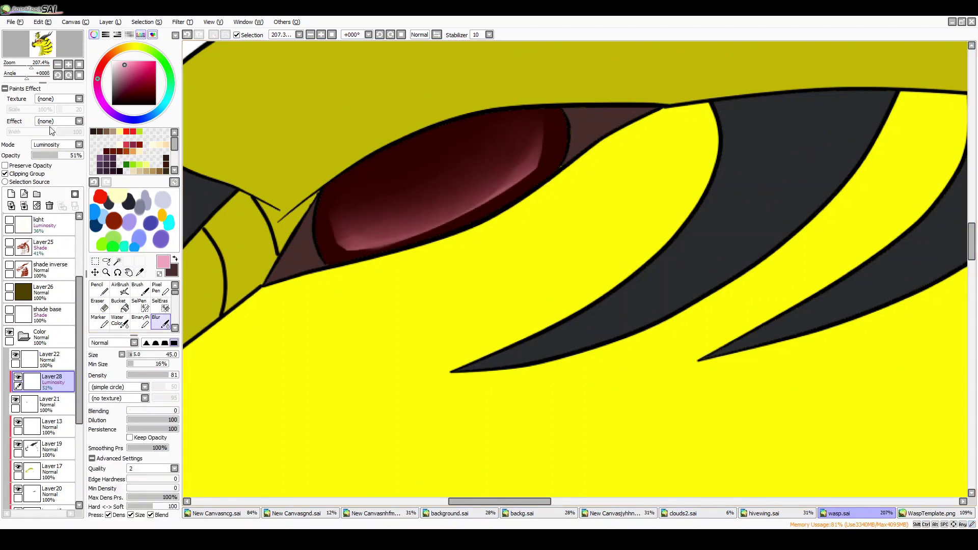
scroll(432, 198, down, 1)
key(e)
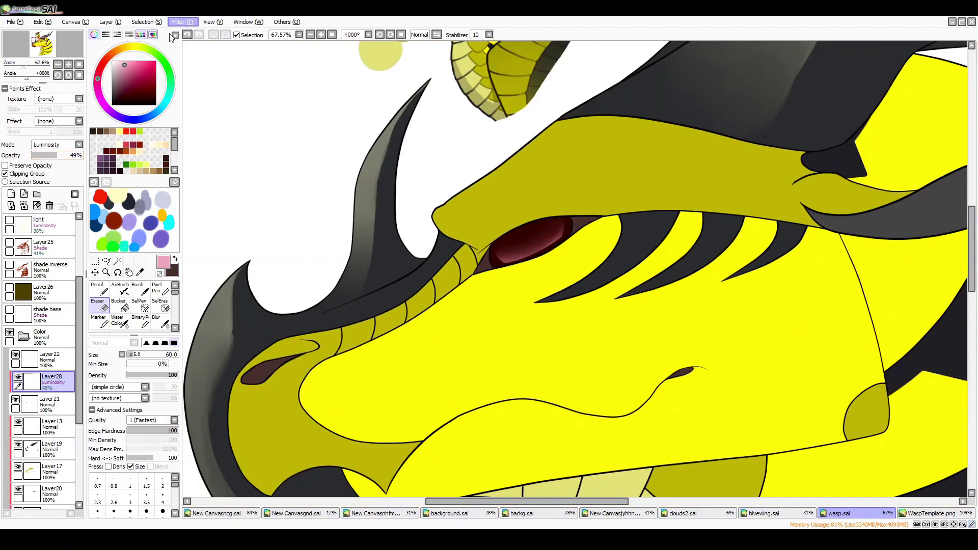
click(98, 288)
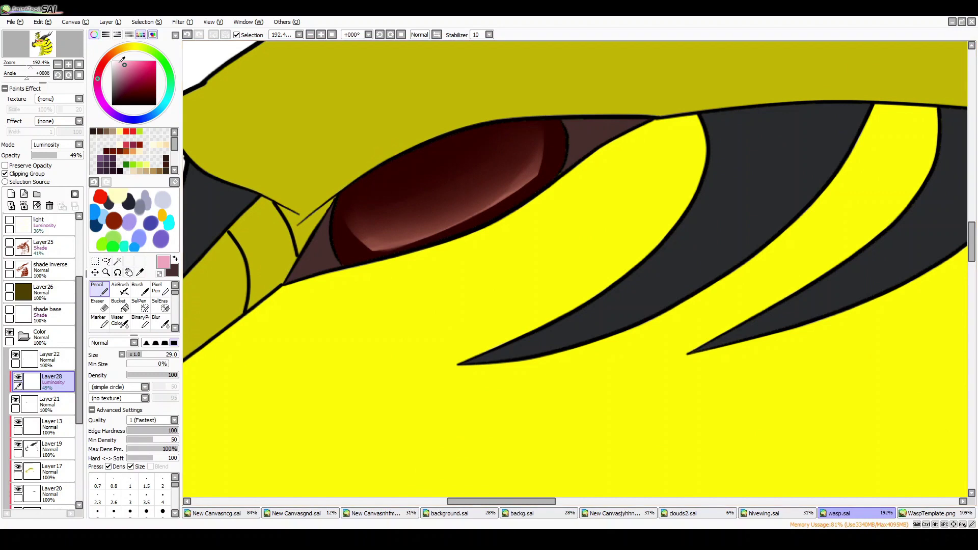
Paint a thin pale pink rim light along the eye's upper edge on a new clipped layer, and trim it with the Eraser
click(12, 194)
mouse_move(339, 195)
mouse_down()
mouse_move(485, 128)
mouse_move(356, 191)
mouse_up()
key(e)
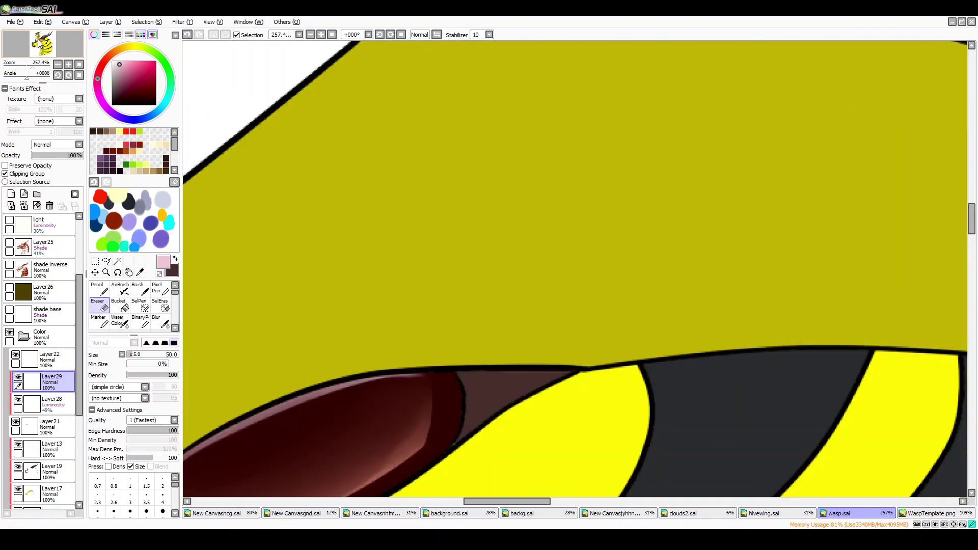
Try three thin pale pink horizontal strokes above the eye on a new layer as the start of a pattern
key(n)
click(38, 363)
click(38, 377)
key(ctrl+shift+n)
drag(435, 167, 678, 155)
drag(438, 193, 710, 188)
drag(443, 228, 717, 216)
key(ctrl+z)
scroll(559, 263, down, 5)
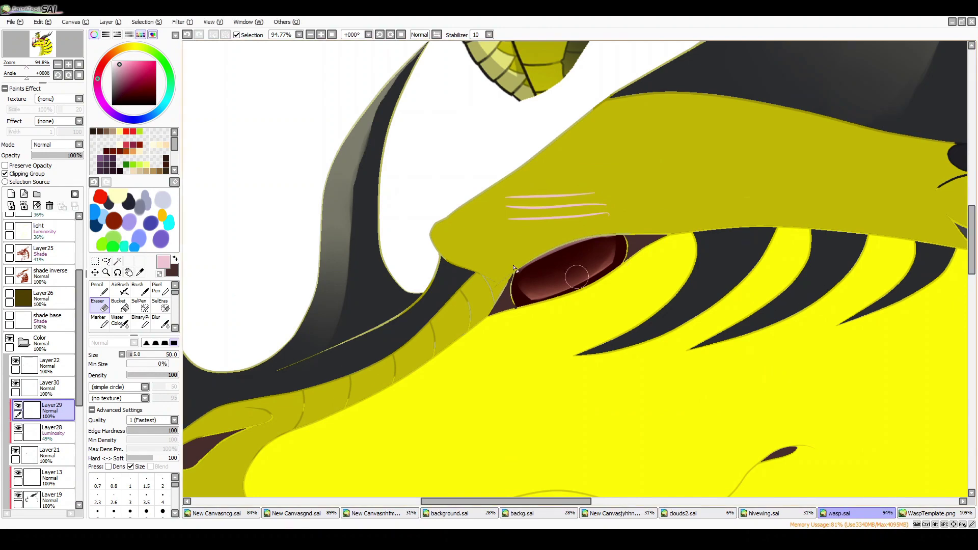
Copy the honeycomb pattern from New Canvasgnd.sai onto the eye in wasp.sai, and set its layer to Overlay at 70% opacity
click(524, 513)
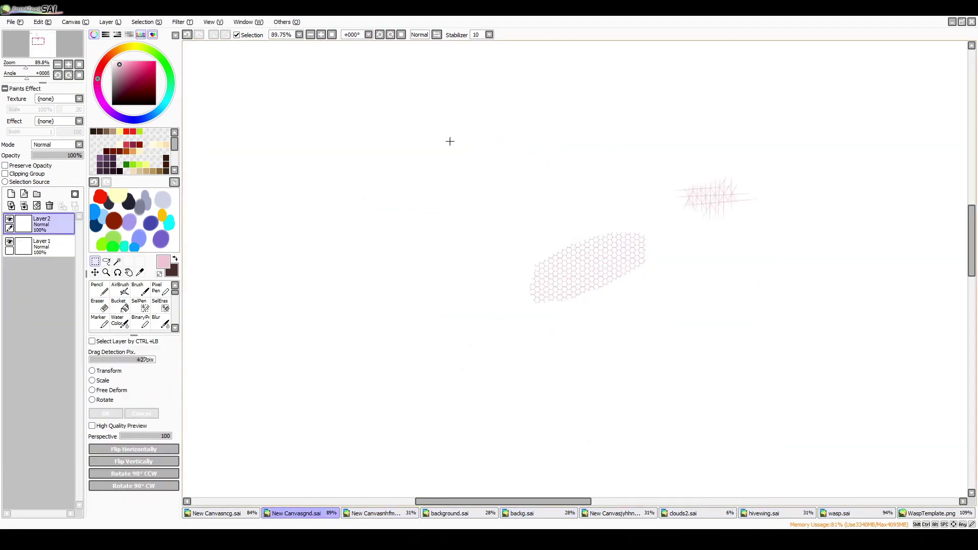
key(ctrl+t)
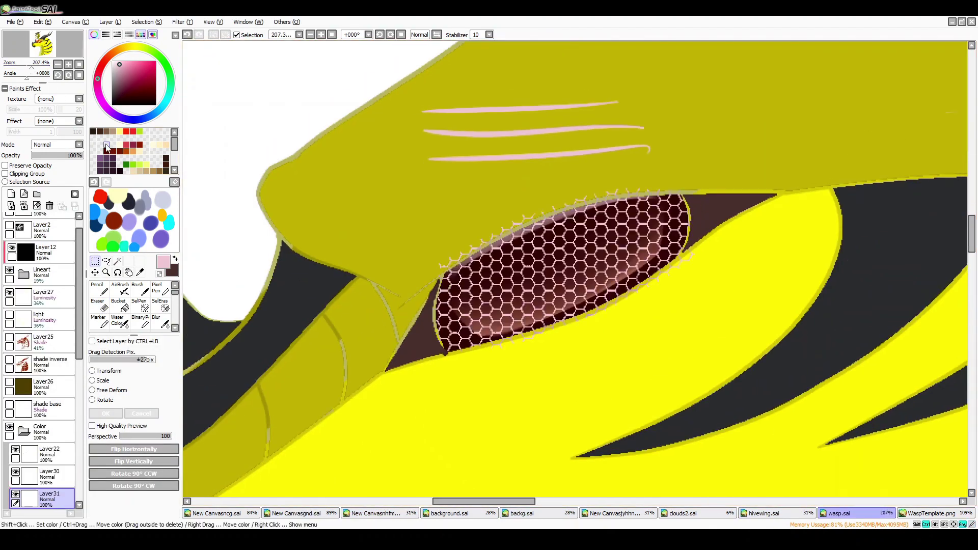
scroll(56, 144, down, 3)
click(67, 155)
scroll(504, 214, up, 2)
key(Return)
Erase the honeycomb from the dark upper part of the eye with the Eraser at size 50
key(e)
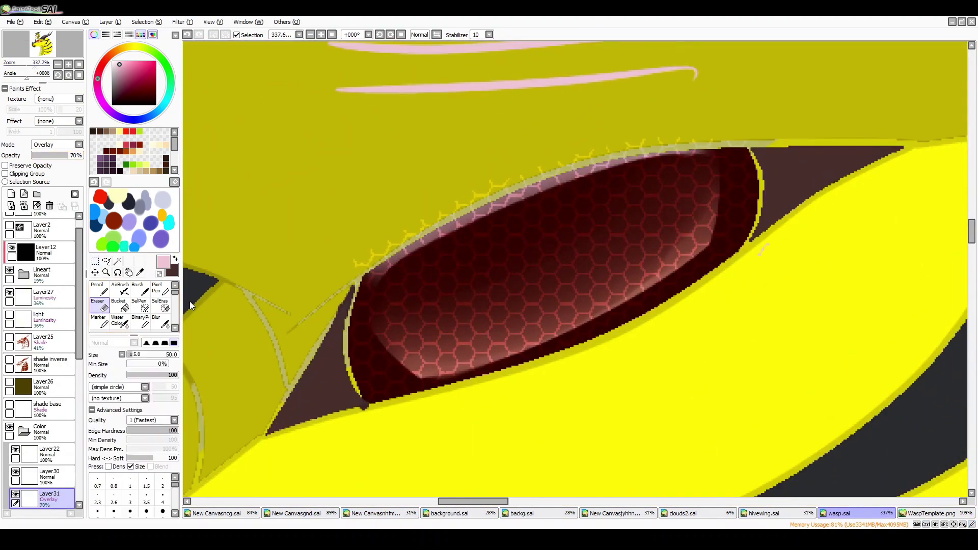
scroll(504, 214, down, 3)
scroll(504, 214, up, 3)
scroll(505, 214, down, 4)
scroll(504, 214, up, 5)
Select the area around the eye from the Lineart with the Magic Wand, erase the overflowing honeycomb, and remove the stray pink strokes
click(117, 261)
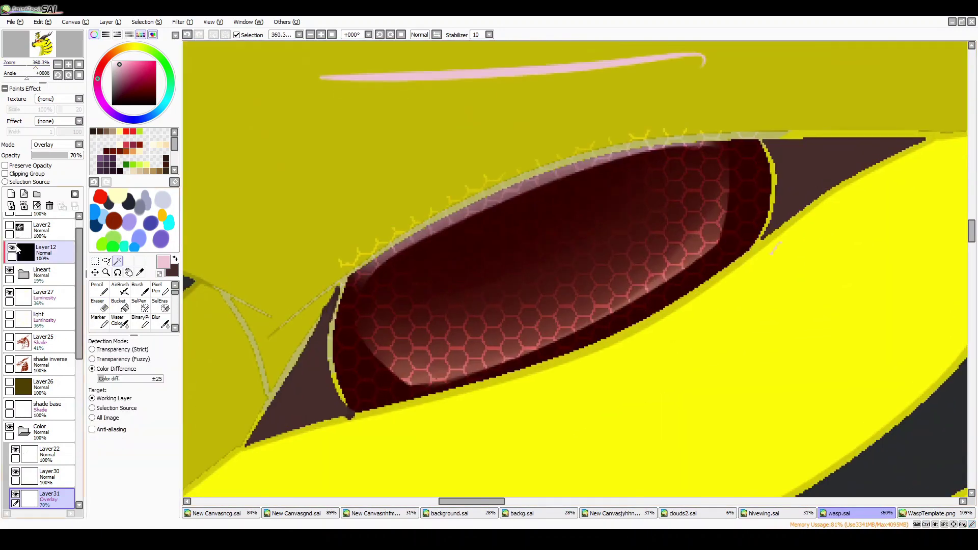
click(40, 274)
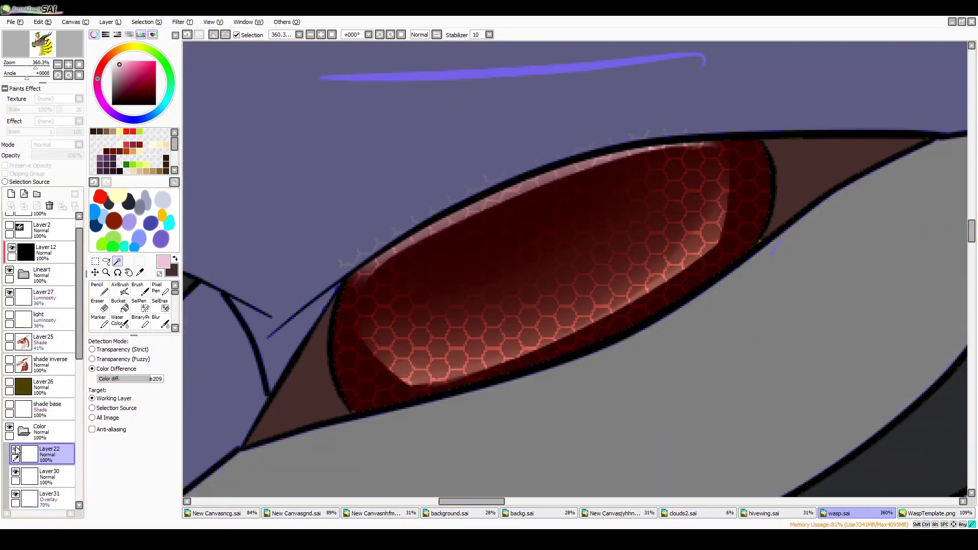
click(49, 496)
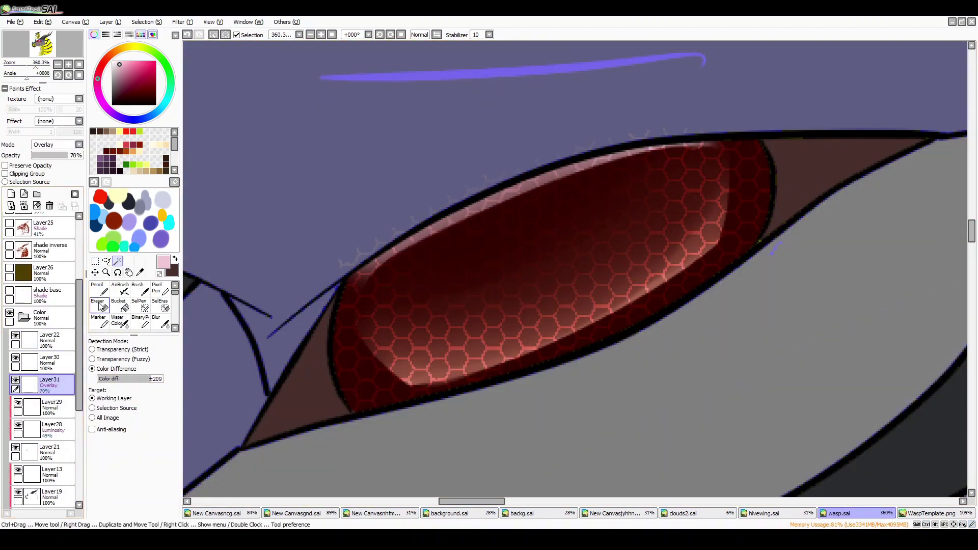
click(100, 304)
scroll(575, 269, down, 3)
scroll(574, 269, up, 2)
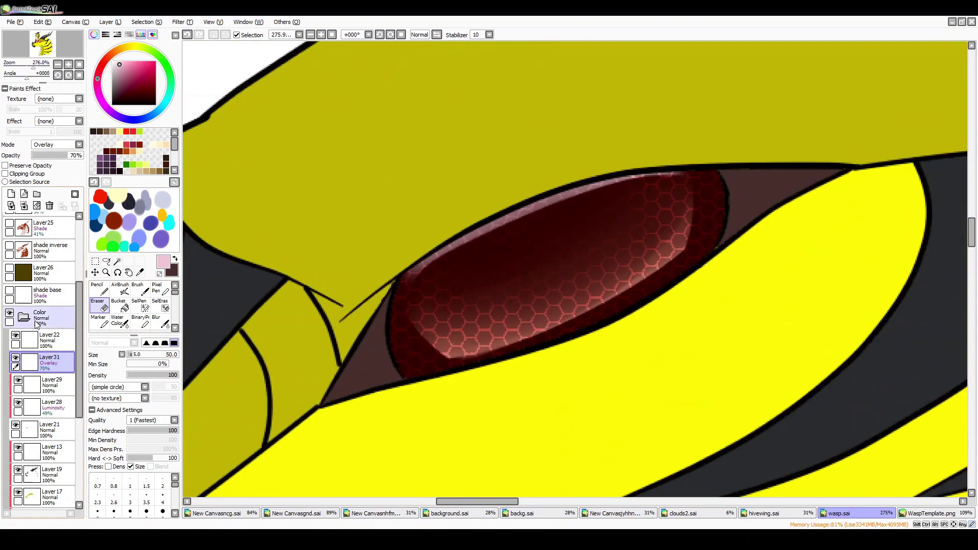
Preserve the honeycomb layer's opacity, recolor its lines lighter pink with the Pencil, and raise the layer to 100% opacity
key(n)
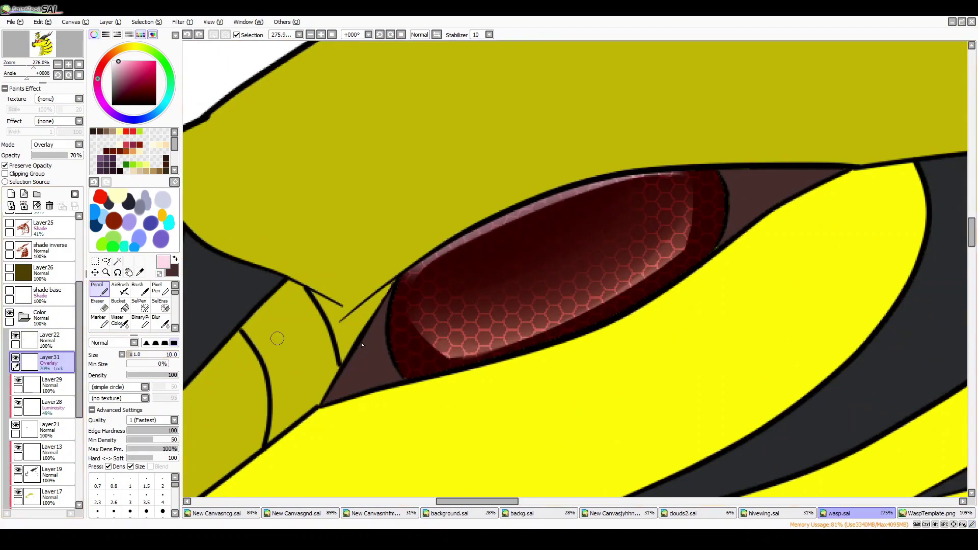
scroll(560, 265, down, 4)
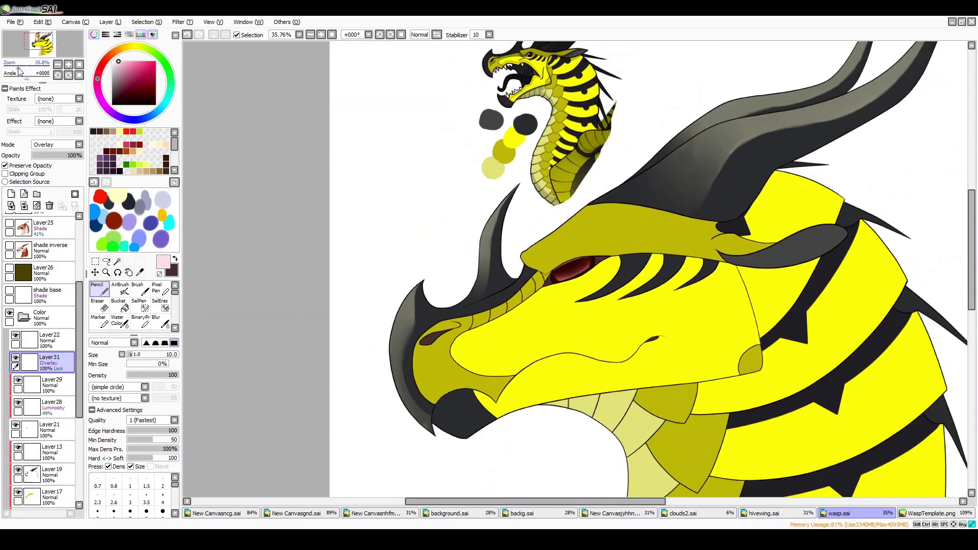
scroll(560, 265, up, 3)
Paint white glints across the upper eye on Layer22 with the Pencil at size 16, and add a Luminosity layer above it
click(49, 338)
scroll(600, 220, down, 4)
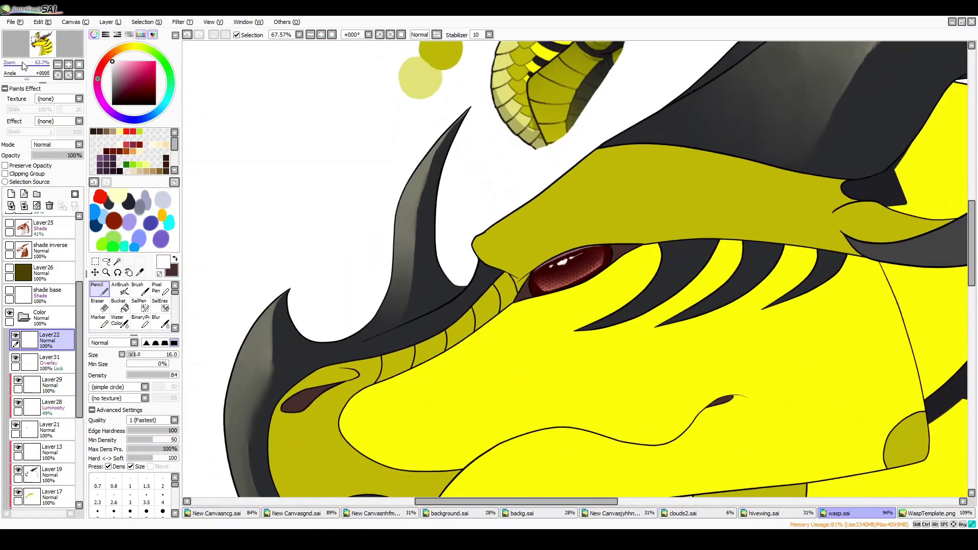
scroll(560, 229, up, 5)
key(ctrl+c)
key(ctrl+v)
key(e)
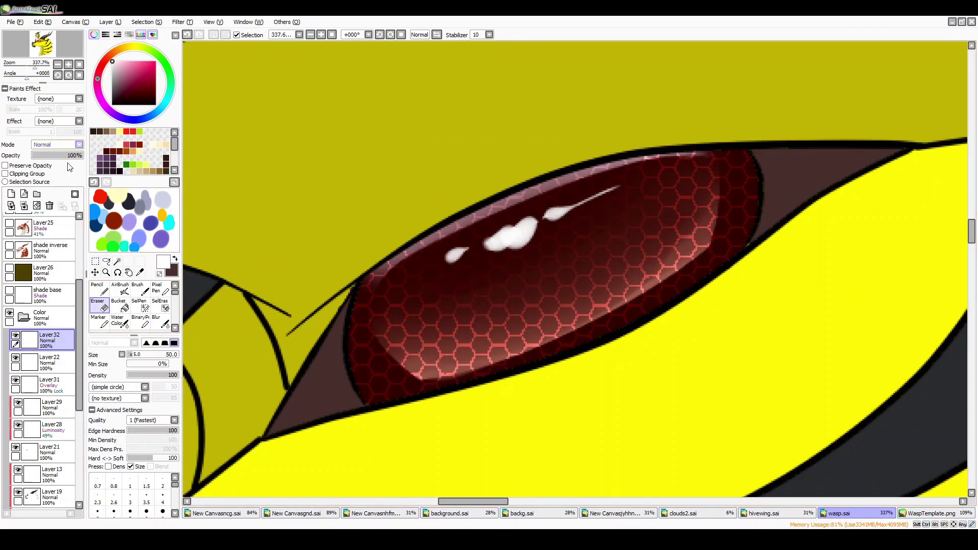
Show the shading again and select the eye, nostril and mouth-corner areas from the Lineart with the Magic Wand
scroll(521, 227, down, 6)
click(9, 291)
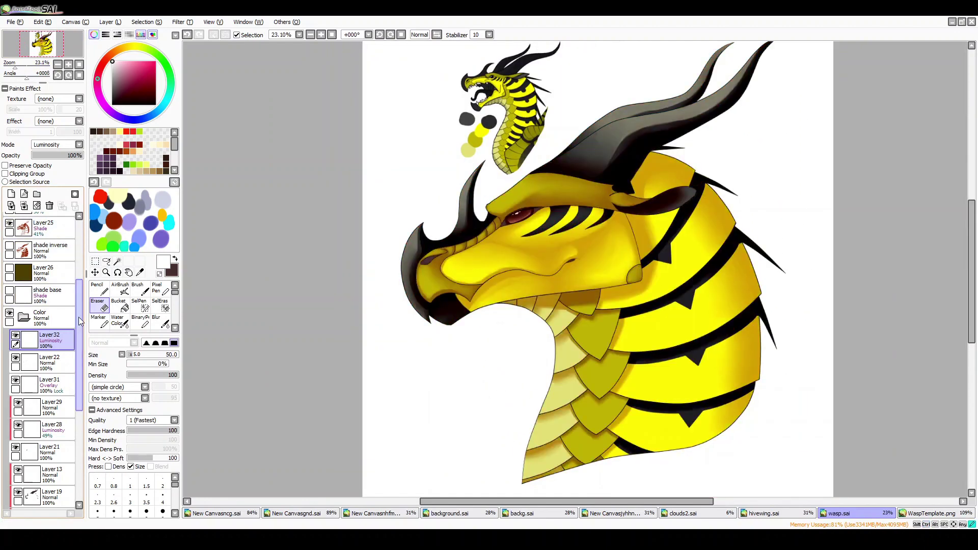
scroll(79, 317, up, 3)
scroll(540, 200, up, 5)
click(50, 260)
click(117, 261)
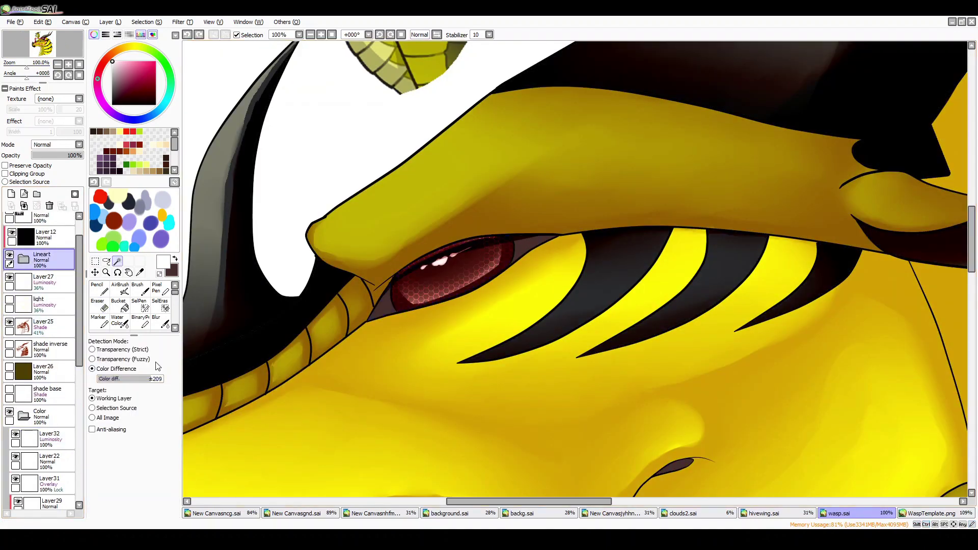
click(446, 275)
Show the light layer and erase its highlights inside the selected eye, nostril and mouth-corner areas with the Eraser at size 215
scroll(446, 275, down, 3)
drag(56, 43, 65, 43)
click(9, 329)
key(e)
click(46, 304)
click(9, 300)
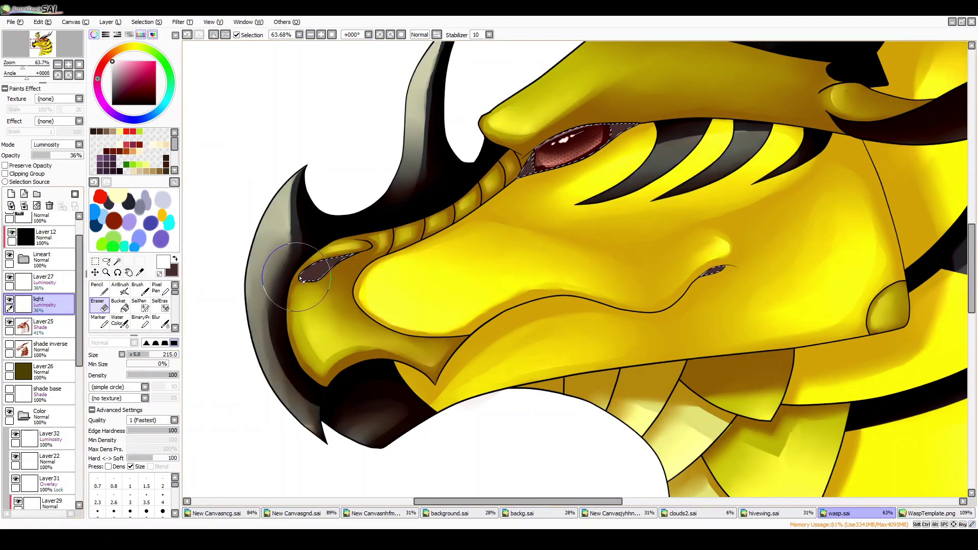
Collapse the Color folder and hide the small reference drawing on Layer15
key(ctrl+minus)
key(ctrl+minus)
key(ctrl+minus)
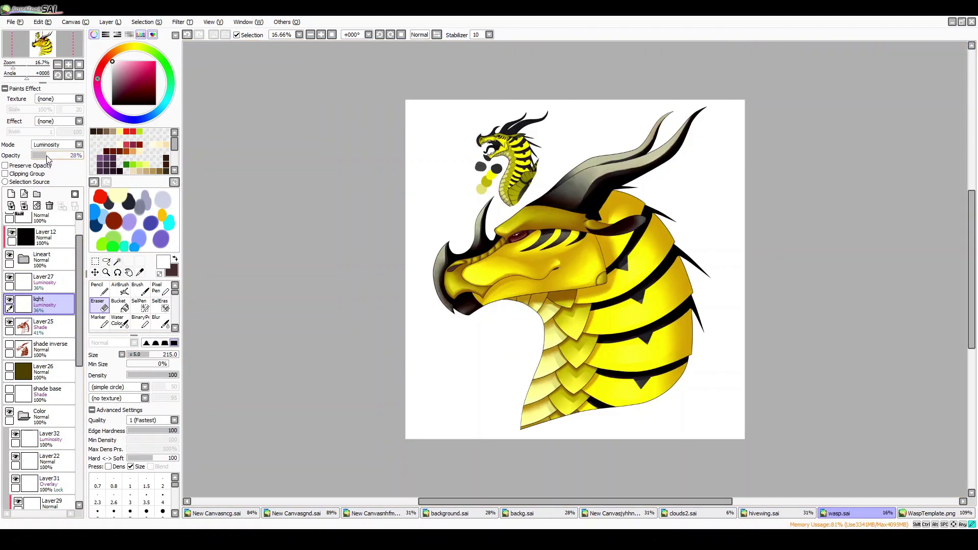
key(h)
key(h)
scroll(79, 371, down, 5)
scroll(79, 371, up, 5)
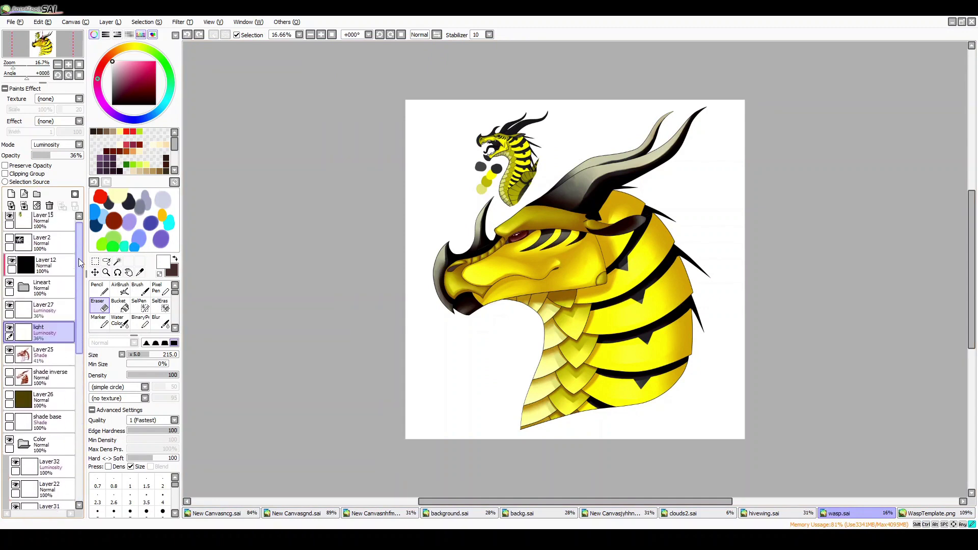
scroll(80, 357, down, 5)
scroll(80, 354, up, 10)
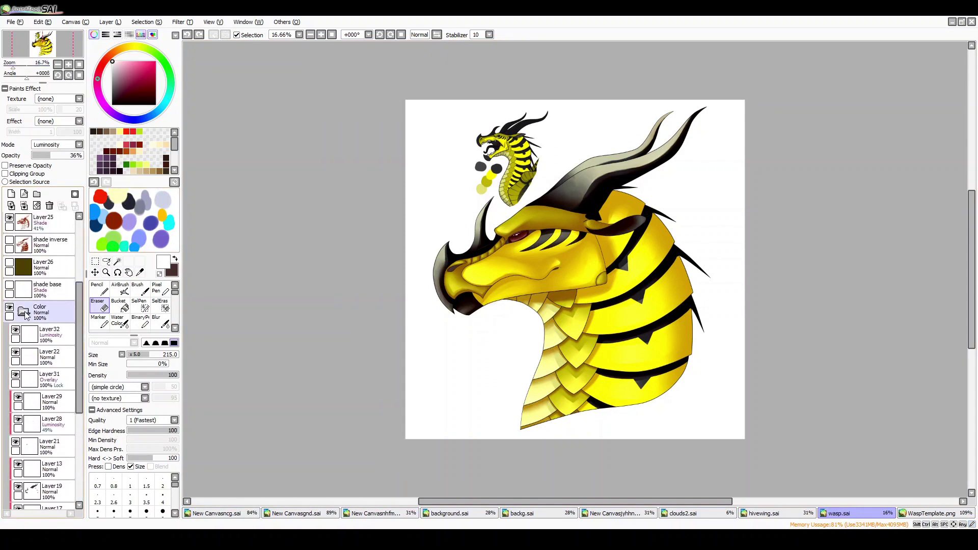
click(9, 220)
key(v)
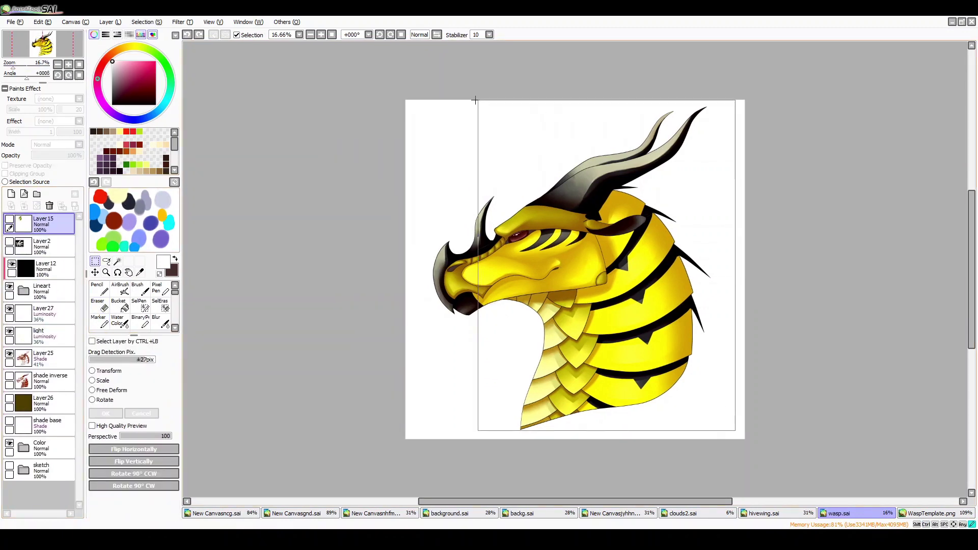
Crop the canvas to a rectangle closely framing the dragon headshot
drag(425, 100, 726, 430)
key(ctrl+shift+x)
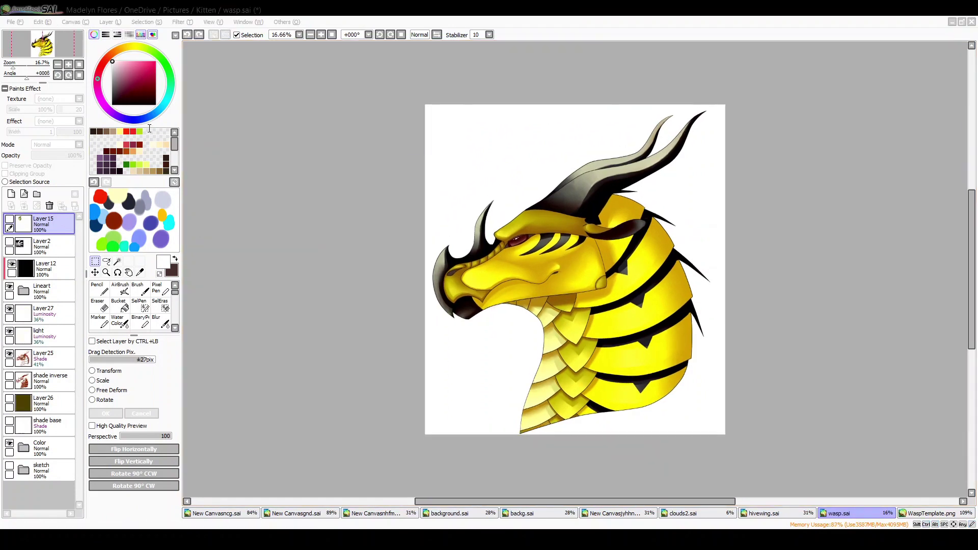
key(ctrl+z)
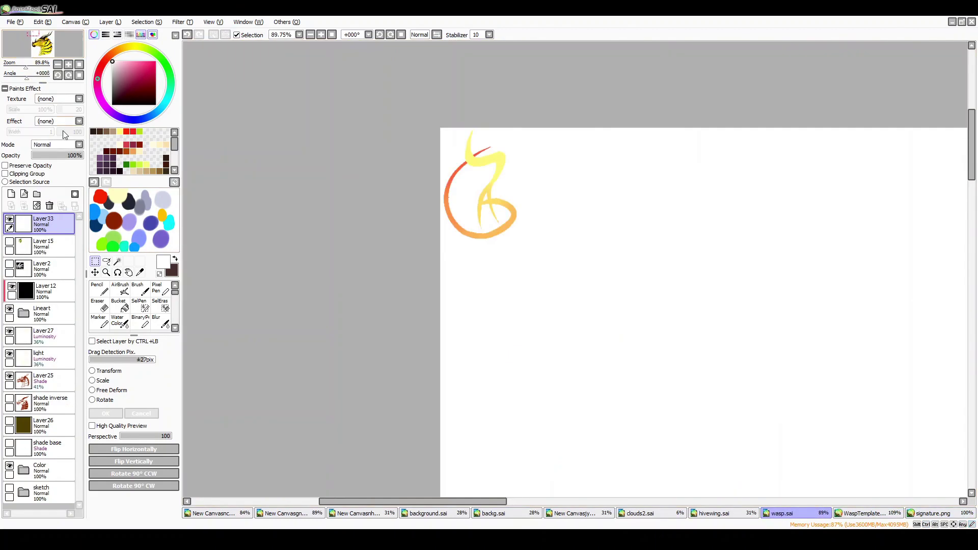
Move the signature on Layer33 into the white space below the jaw, beside the neck, and lower the layer's opacity to 73%
drag(441, 128, 521, 244)
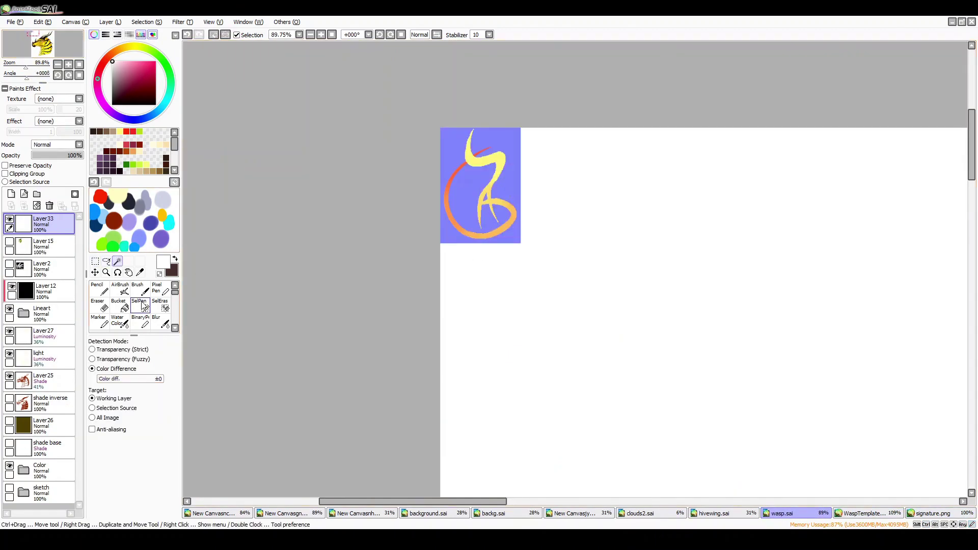
click(140, 321)
key(ctrl+t)
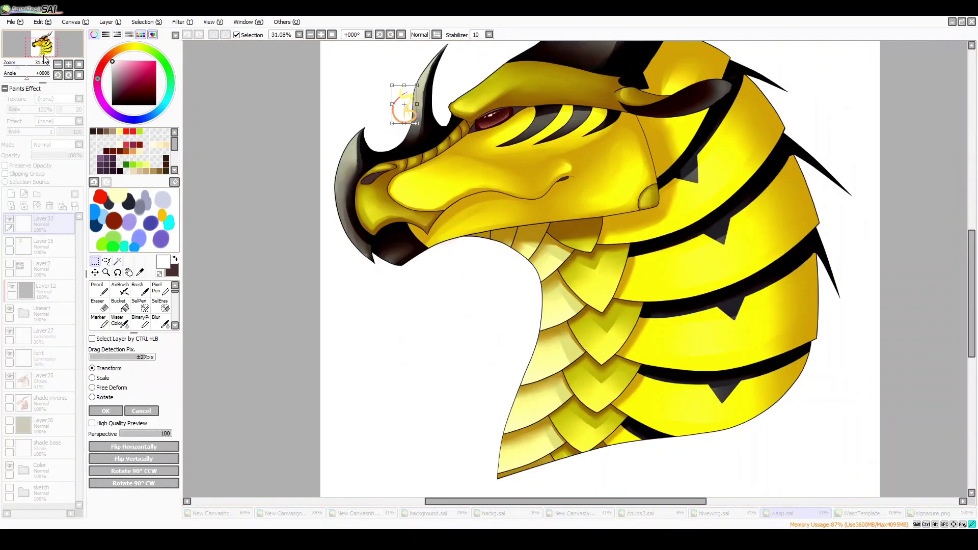
scroll(458, 204, down, 3)
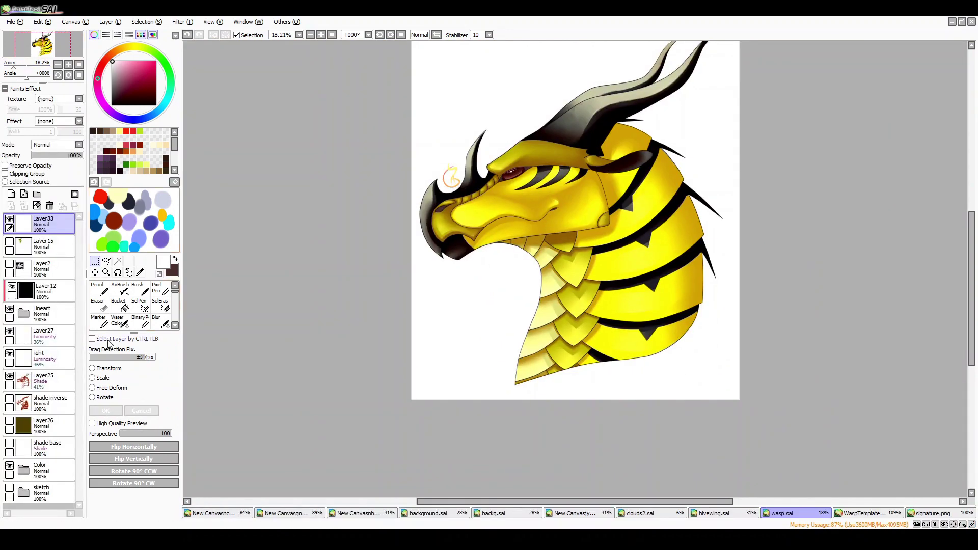
drag(451, 174, 527, 285)
key(Return)
scroll(326, 224, down, 1)
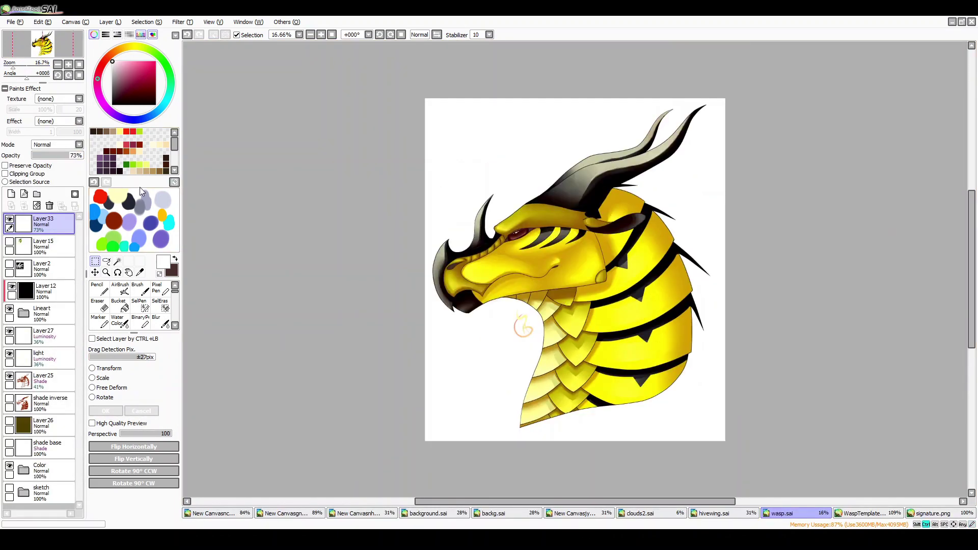